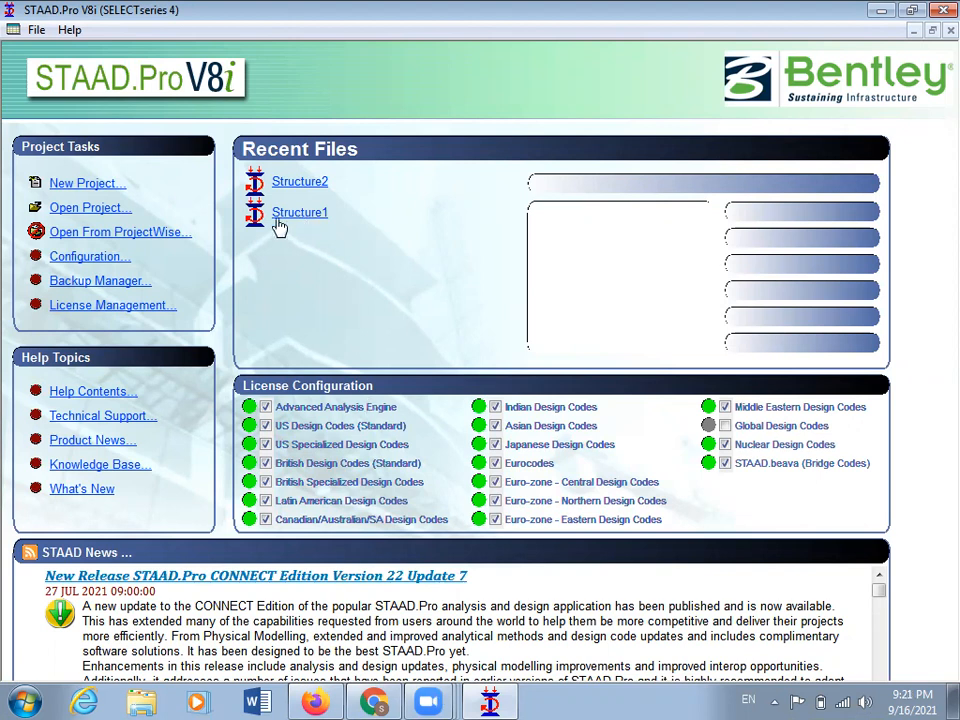
pyautogui.moveTo(280, 227)
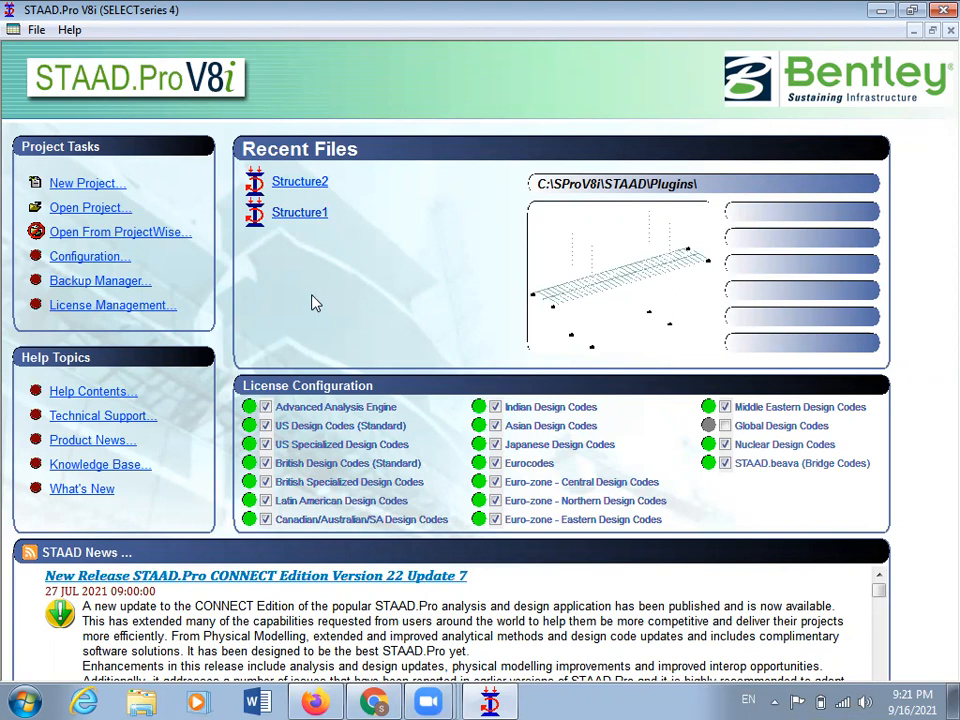
pyautogui.click(727, 465)
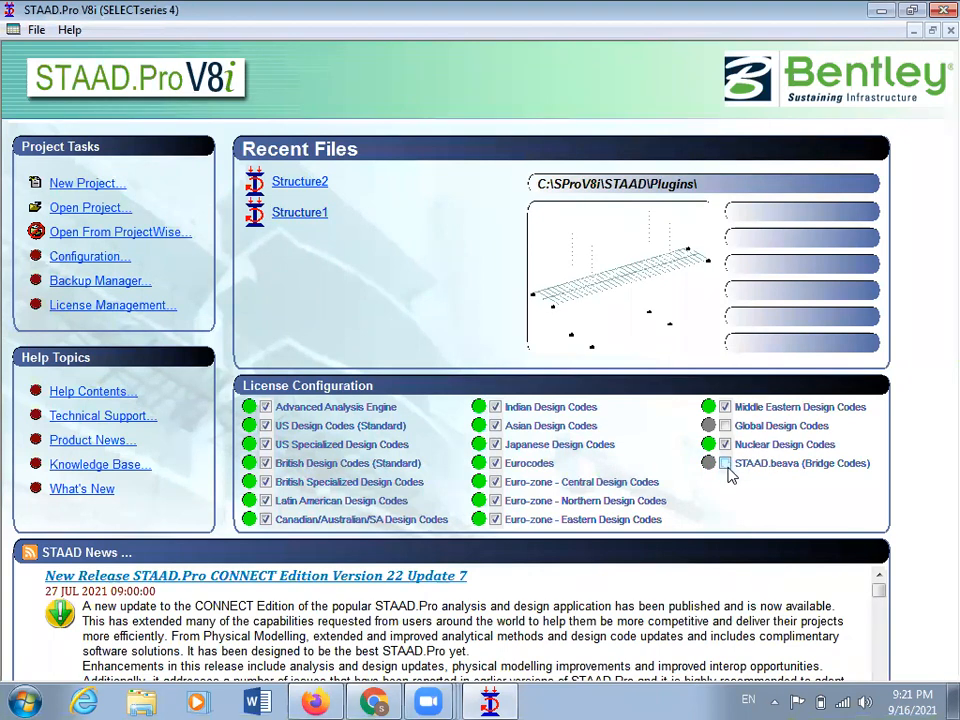
pyautogui.click(731, 474)
pyautogui.click(725, 465)
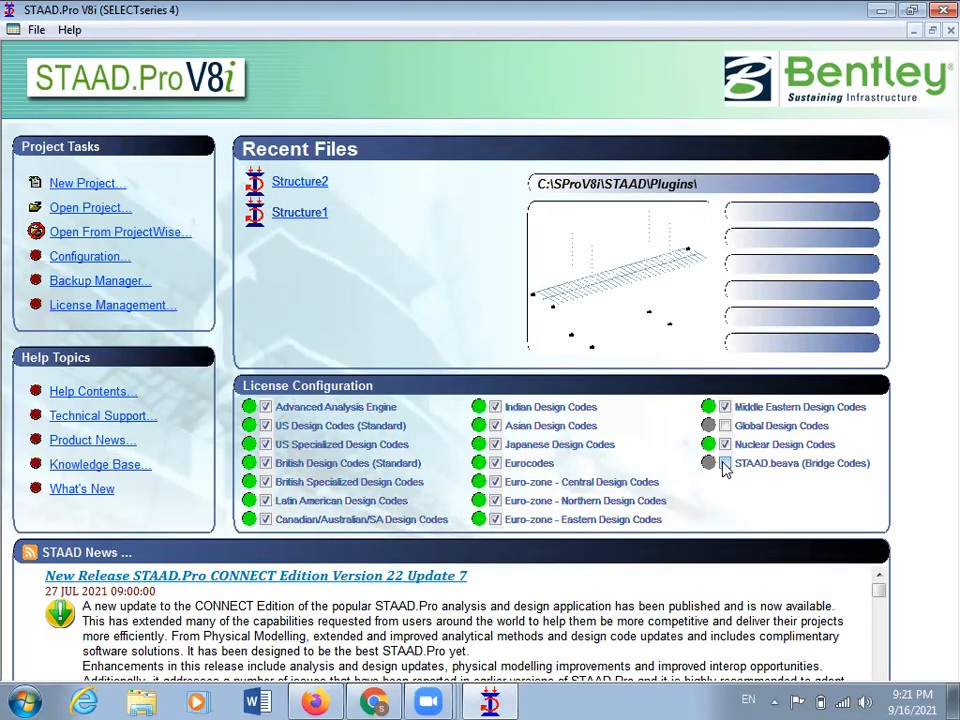
pyautogui.click(725, 466)
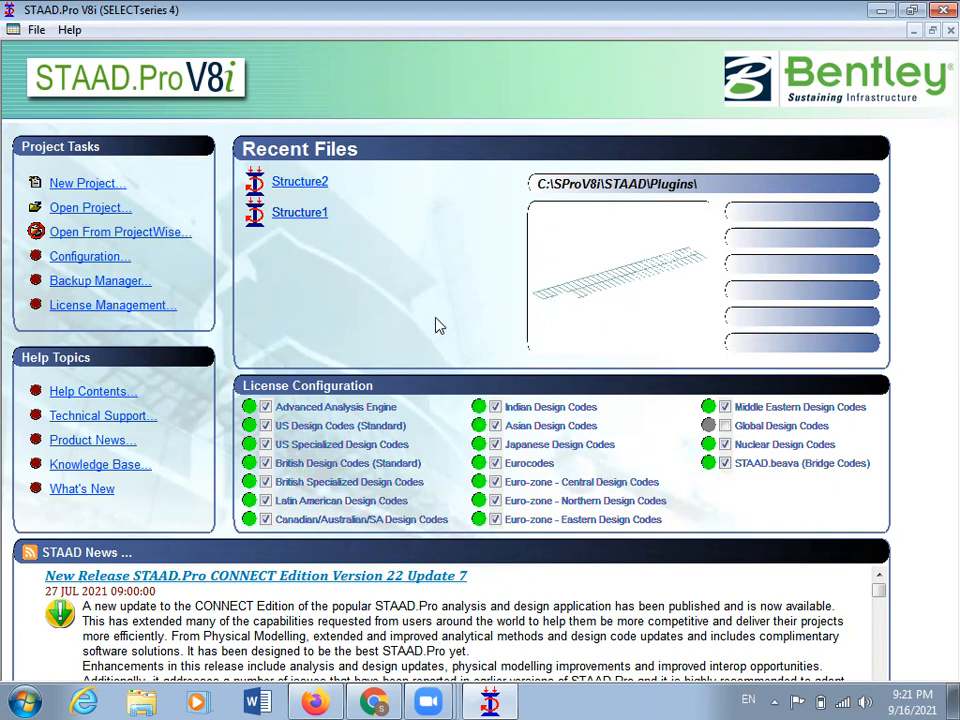
# Create a new Space project named Structure1 in metres and kilonewtons, overwriting the existing file and starting with Add Beam
pyautogui.click(89, 186)
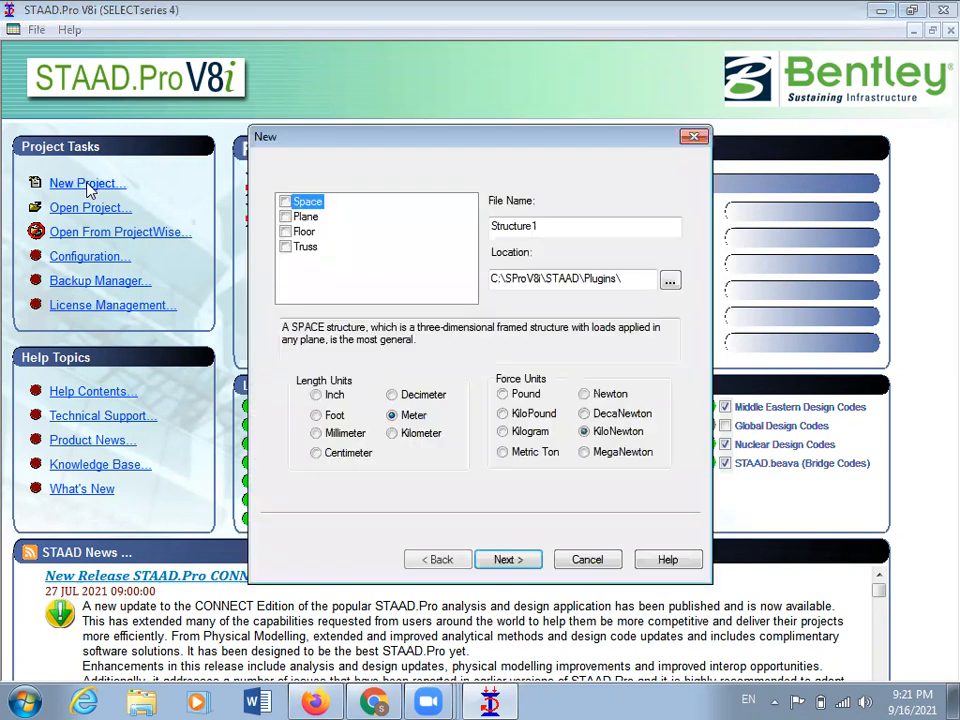
pyautogui.click(286, 203)
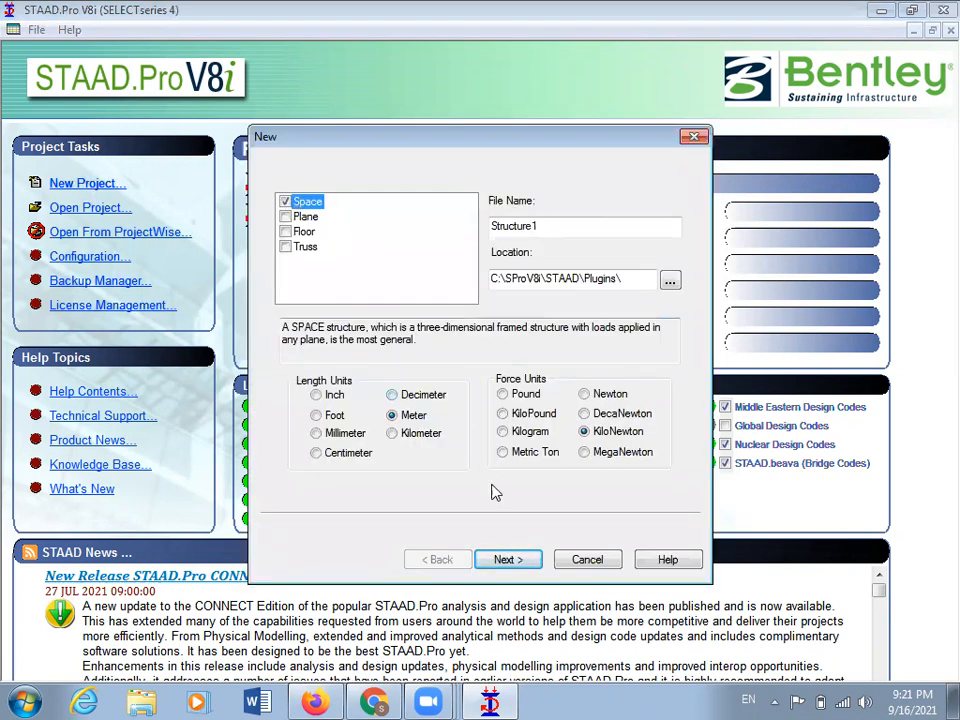
pyautogui.click(502, 561)
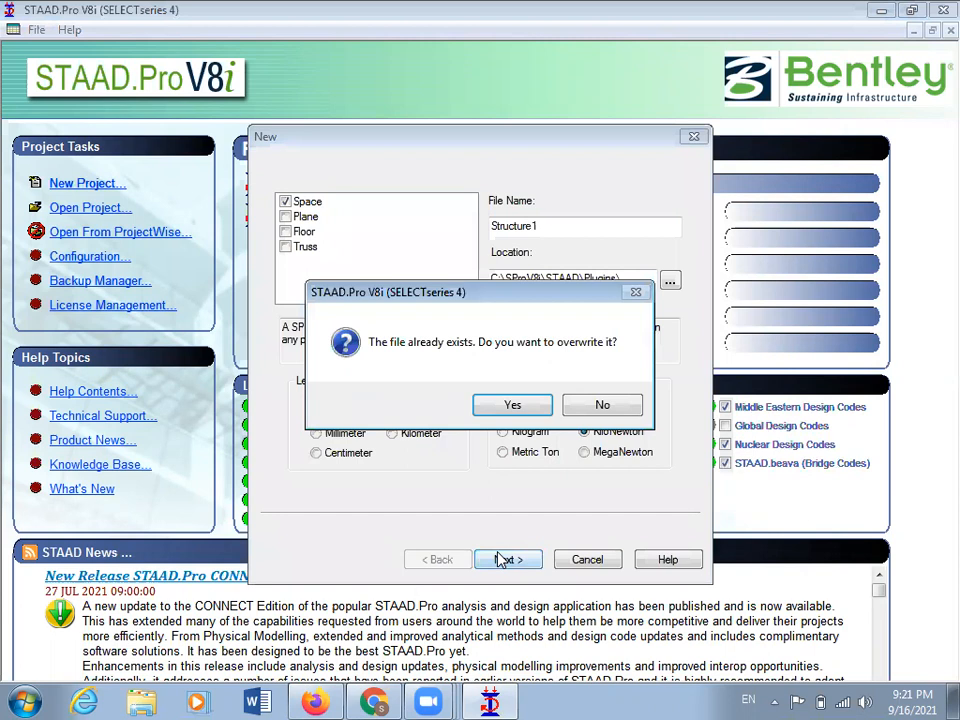
pyautogui.click(512, 406)
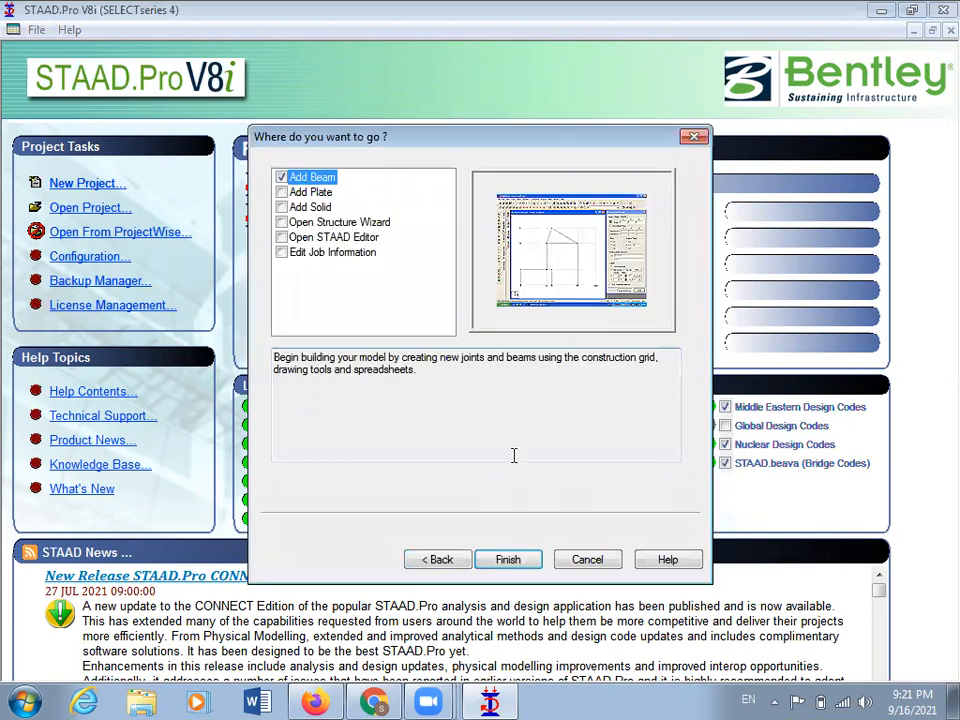
pyautogui.click(510, 561)
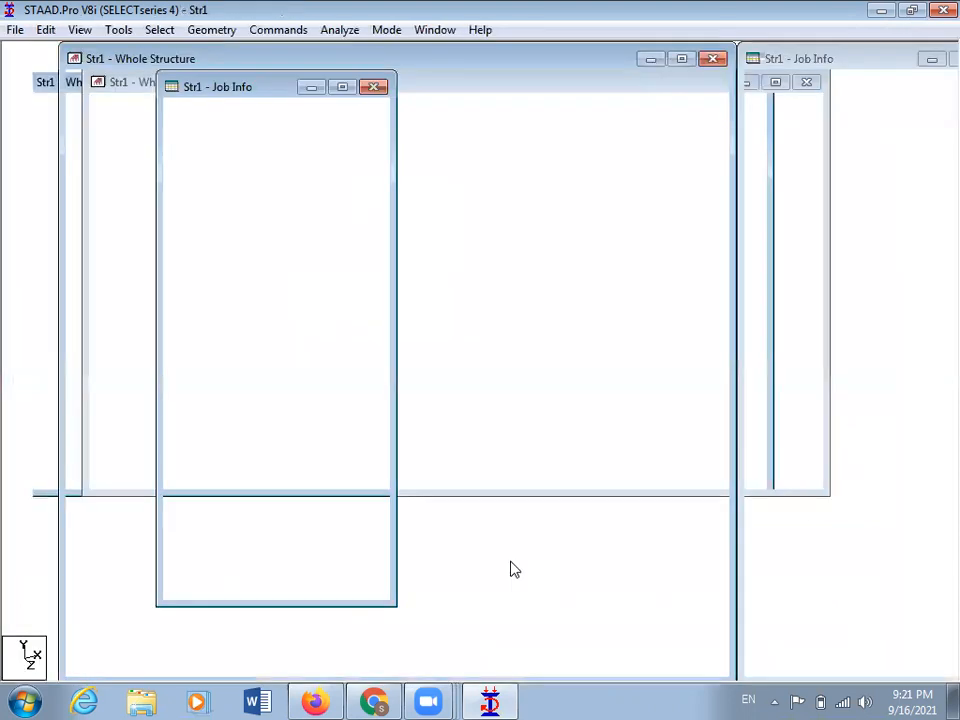
# Launch Paint alongside the structural model
pyautogui.click(24, 702)
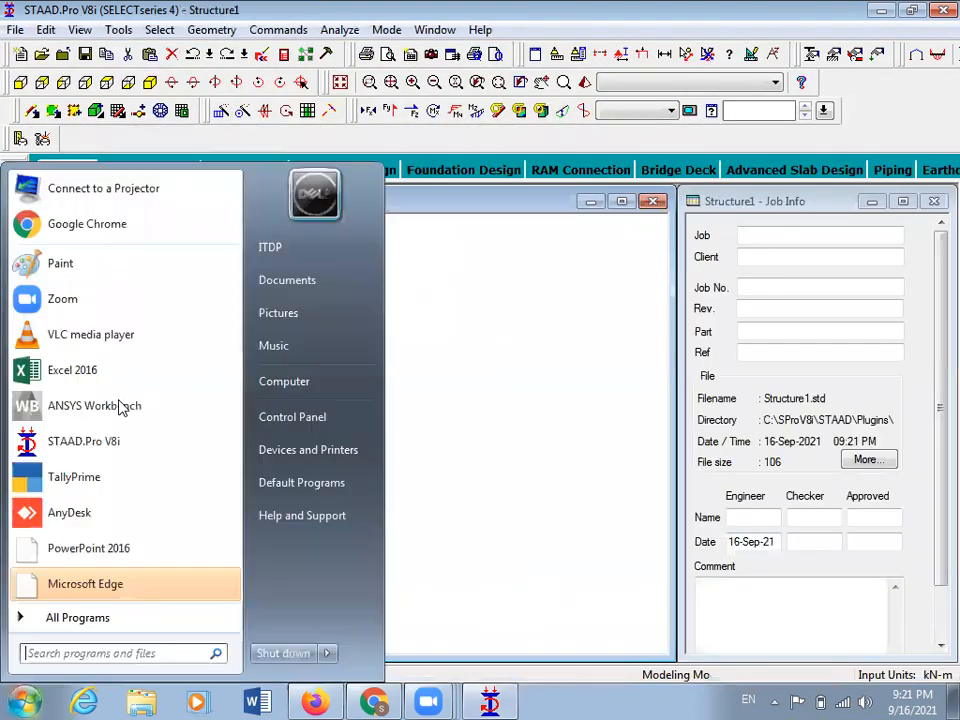
pyautogui.click(107, 273)
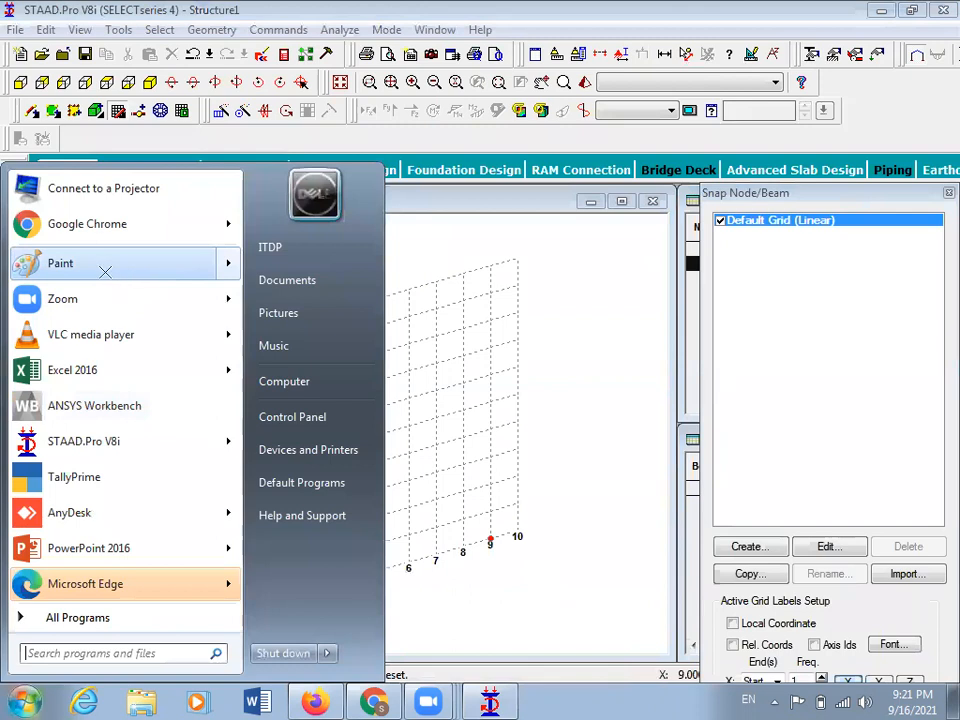
# Close the snap grid and delete the stray node at X 9 m from the model
pyautogui.click(947, 191)
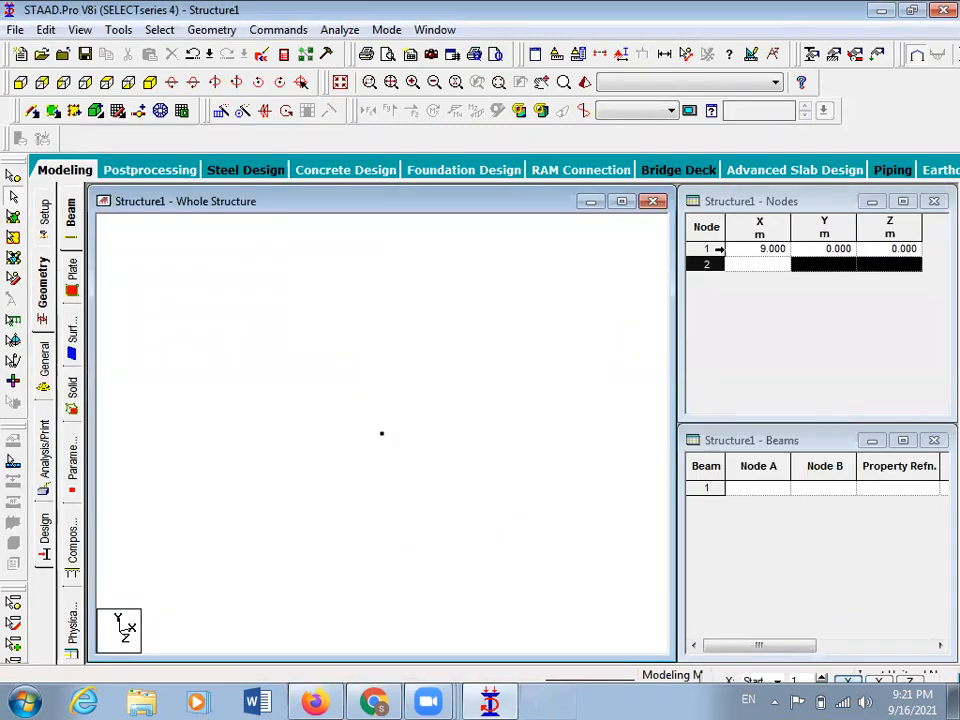
pyautogui.press('Delete')
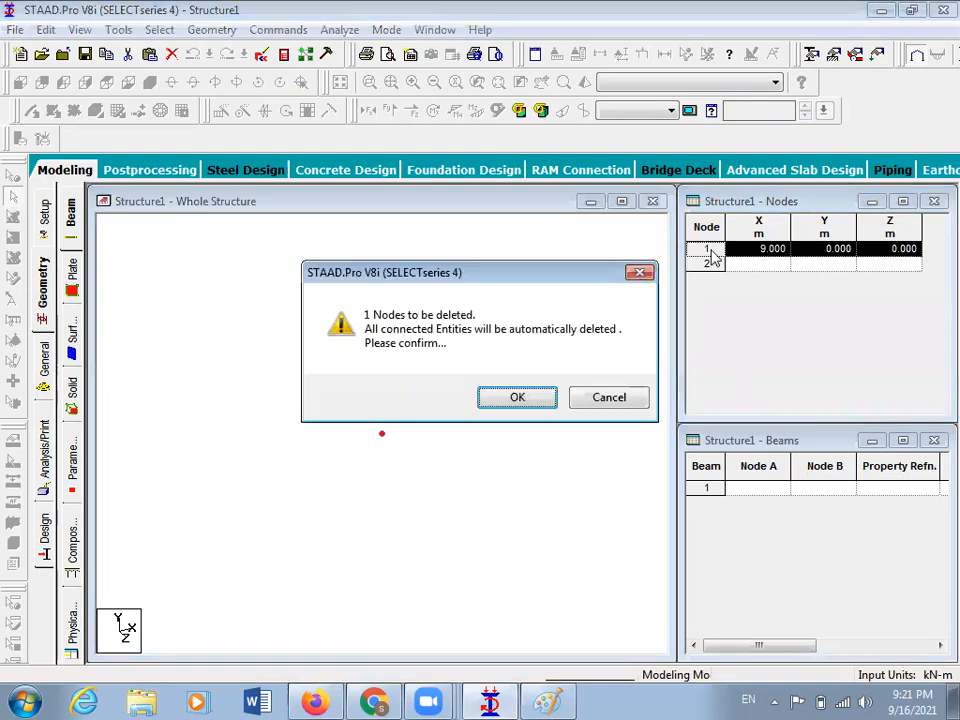
pyautogui.press('Return')
# Add a node at the origin with coordinates 0, 0, 0 and activate node selection
pyautogui.click(770, 252)
pyautogui.write('0')
pyautogui.press('Tab')
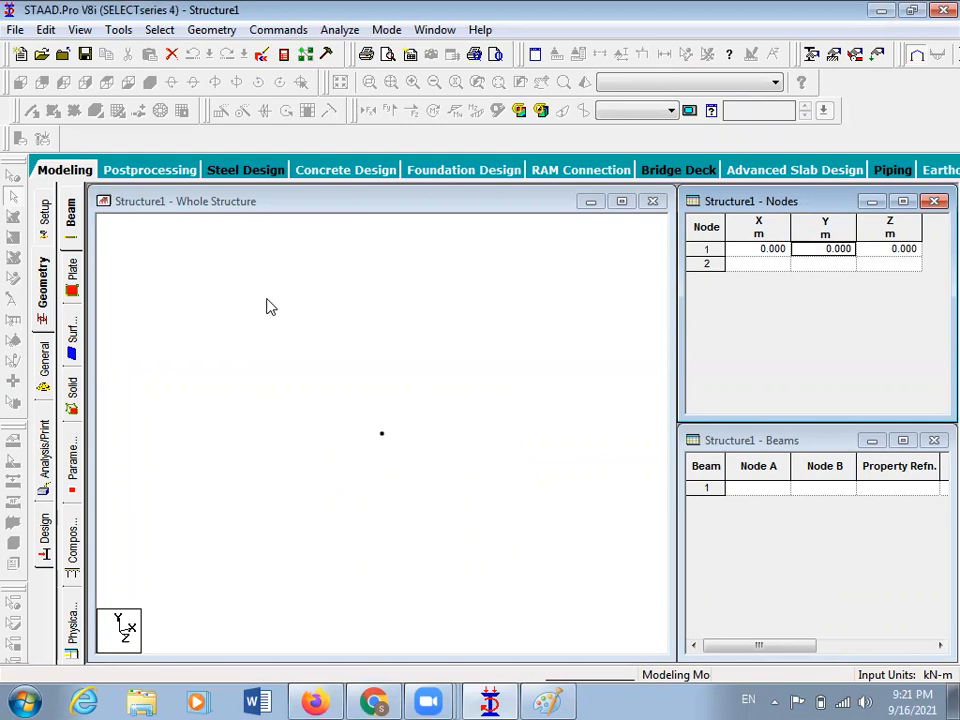
pyautogui.click(131, 310)
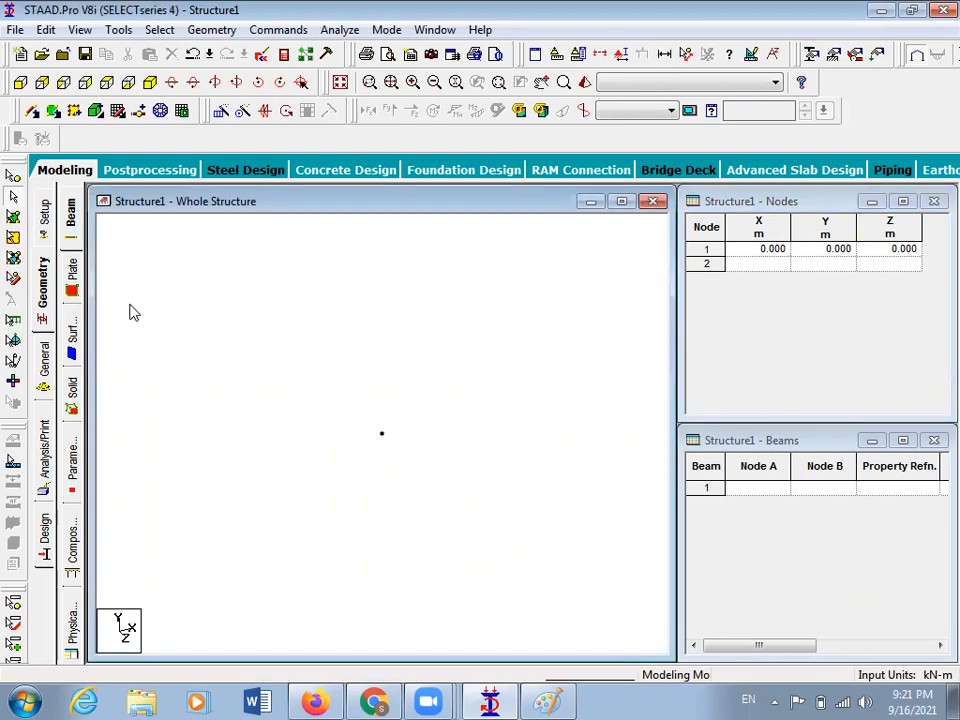
pyautogui.click(13, 176)
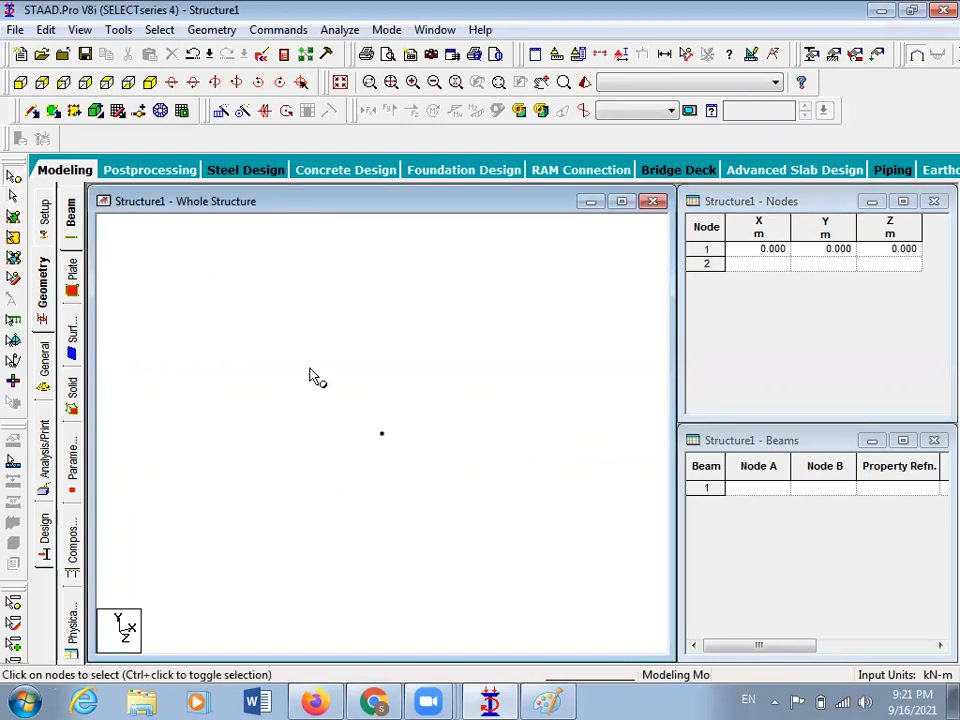
pyautogui.click(22, 700)
pyautogui.moveTo(144, 270)
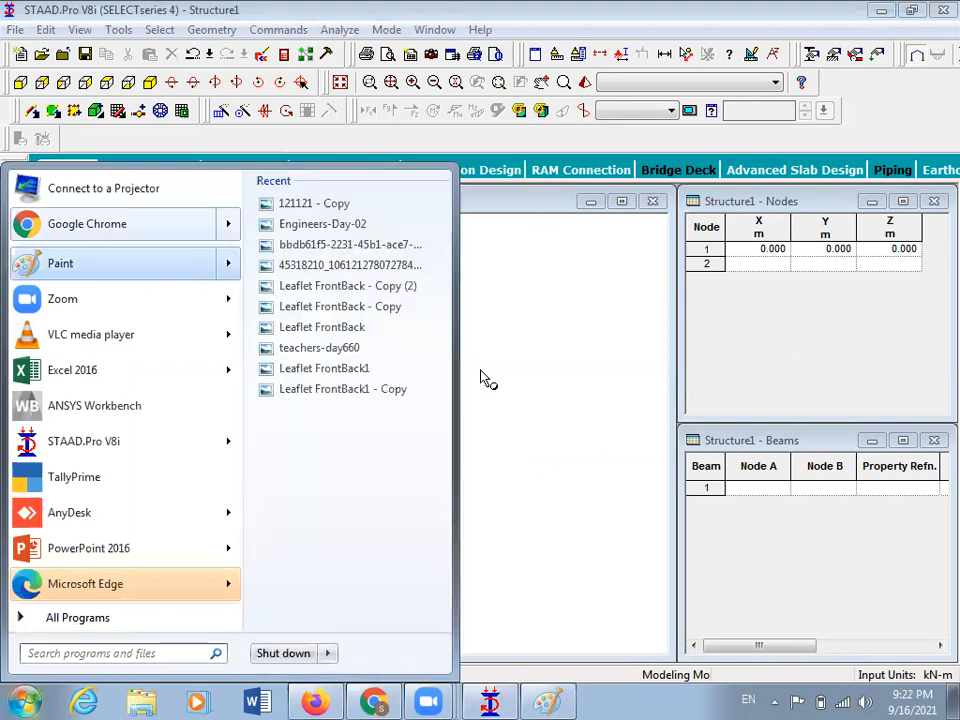
pyautogui.click(565, 370)
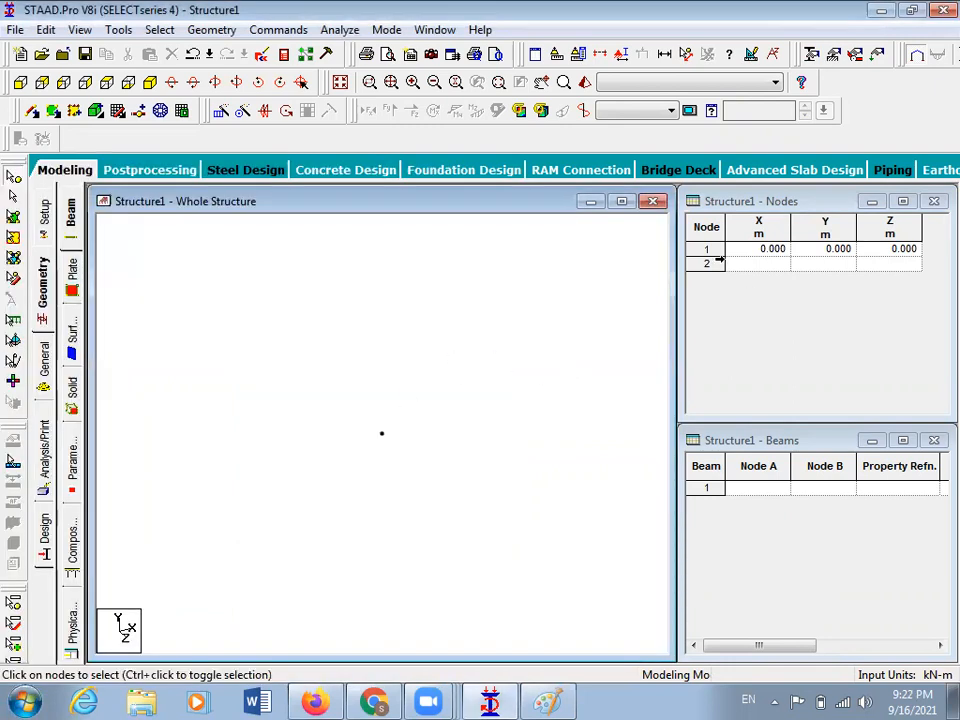
# Repeat the origin node along global X with Translational Repeat, using 2 steps of 5 m
pyautogui.click(383, 436)
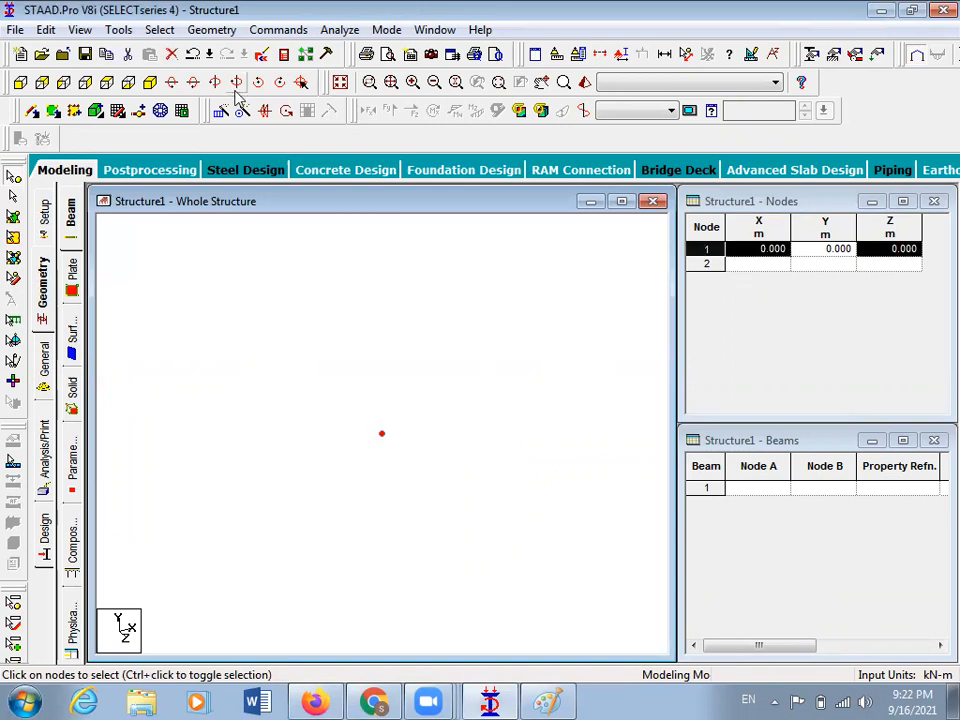
pyautogui.click(221, 109)
pyautogui.click(497, 440)
pyautogui.write('5')
pyautogui.click(531, 419)
pyautogui.write('2')
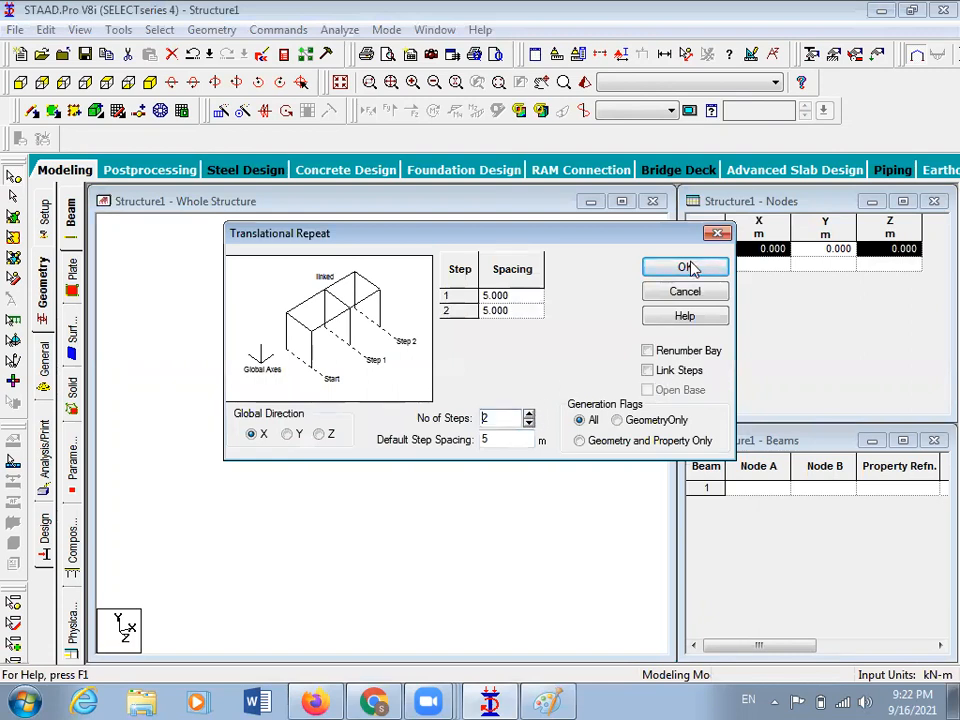
pyautogui.click(686, 267)
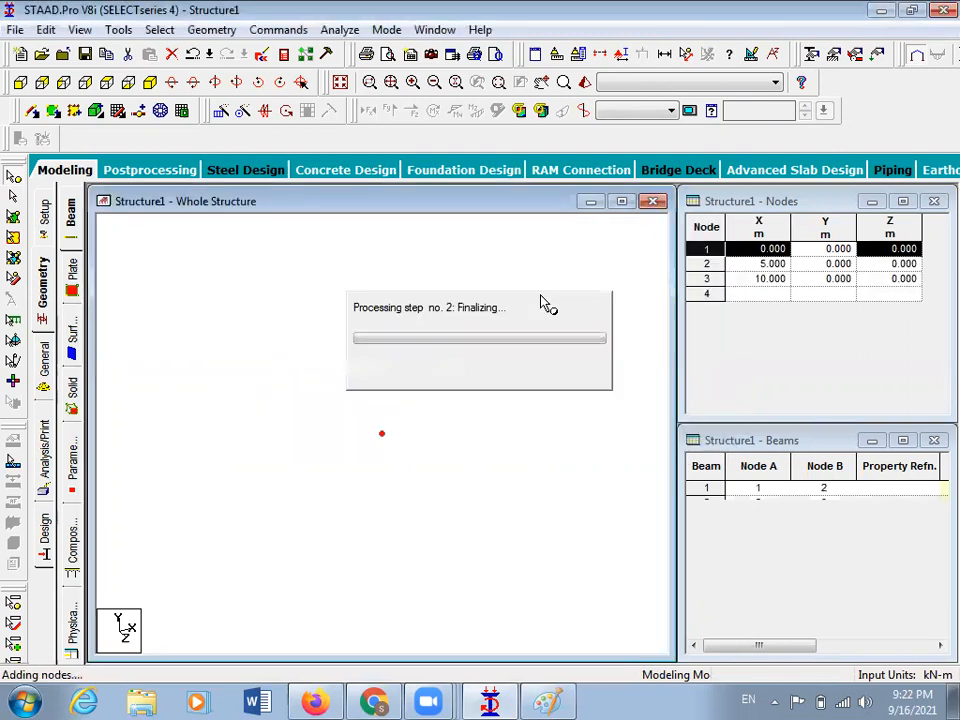
# Select both beams and repeat them along global Z in 3 linked steps of 10 m
pyautogui.moveTo(152, 276); pyautogui.dragTo(587, 536)
pyautogui.click(312, 352)
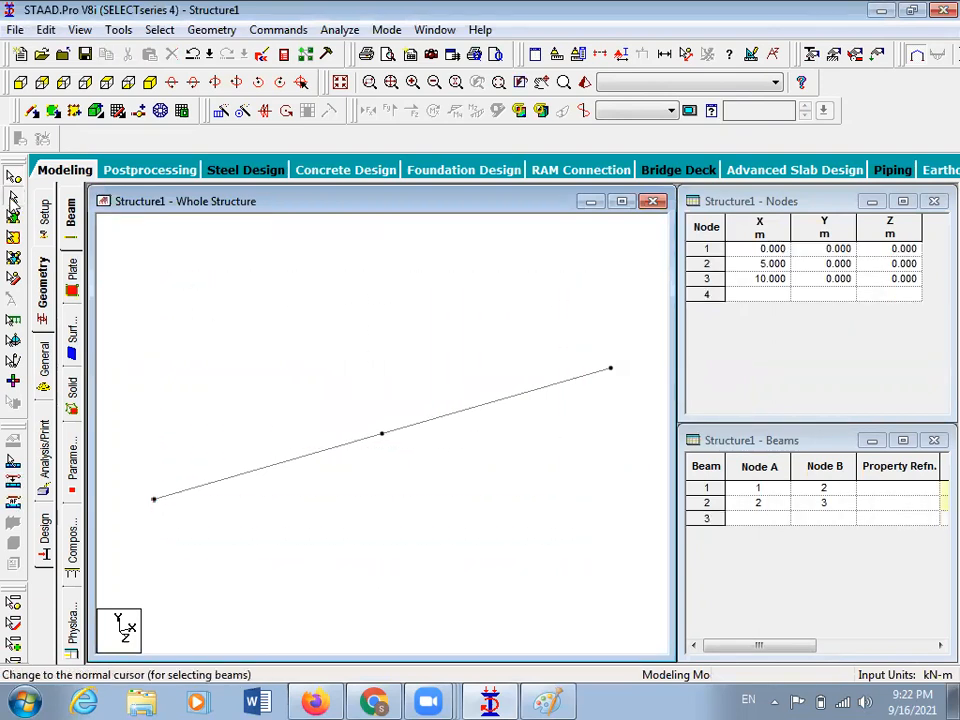
pyautogui.moveTo(153, 284); pyautogui.dragTo(588, 543)
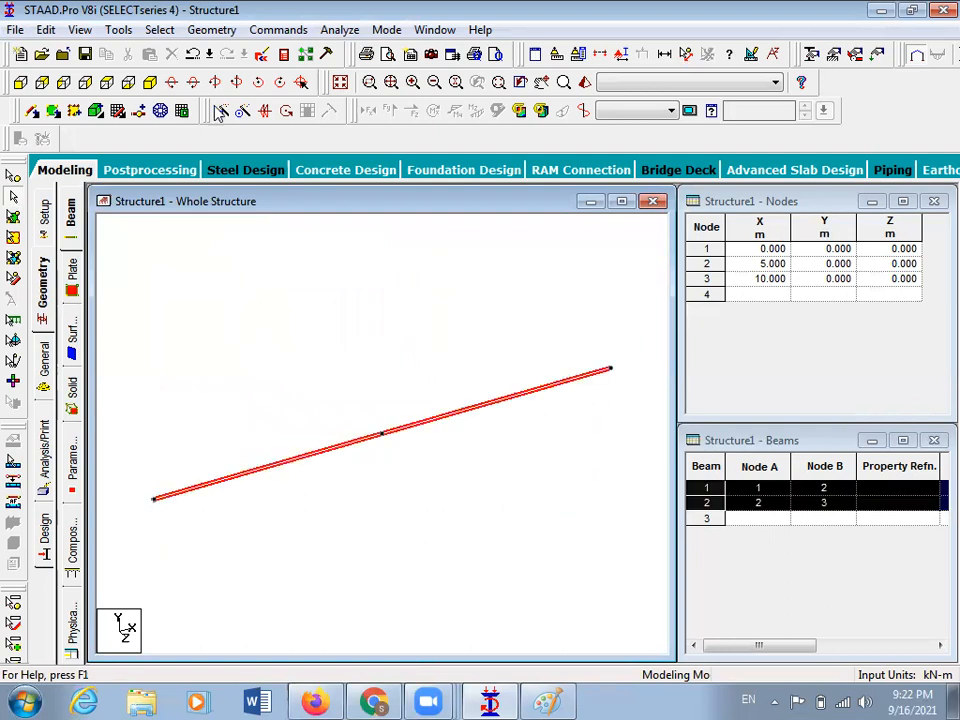
pyautogui.click(220, 112)
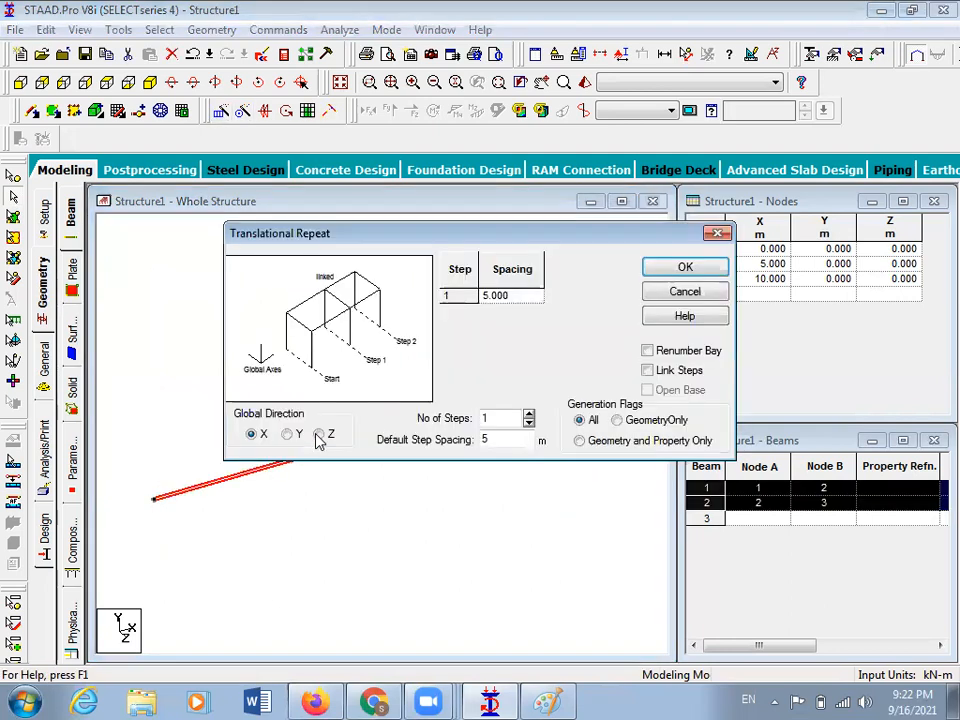
pyautogui.click(318, 436)
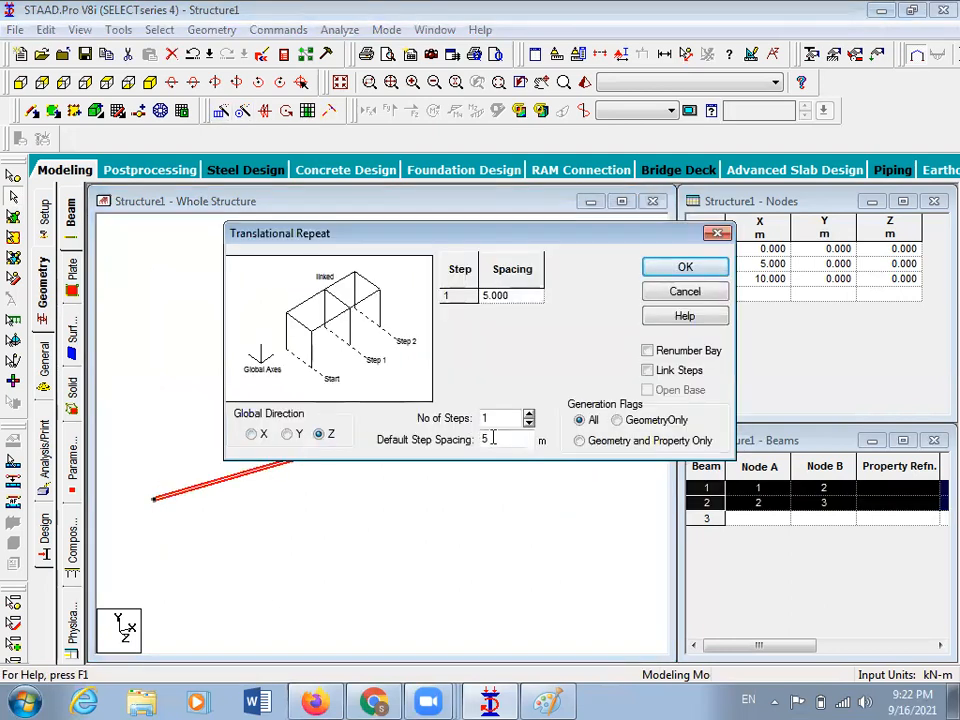
pyautogui.doubleClick(491, 439)
pyautogui.write('10')
pyautogui.click(529, 415)
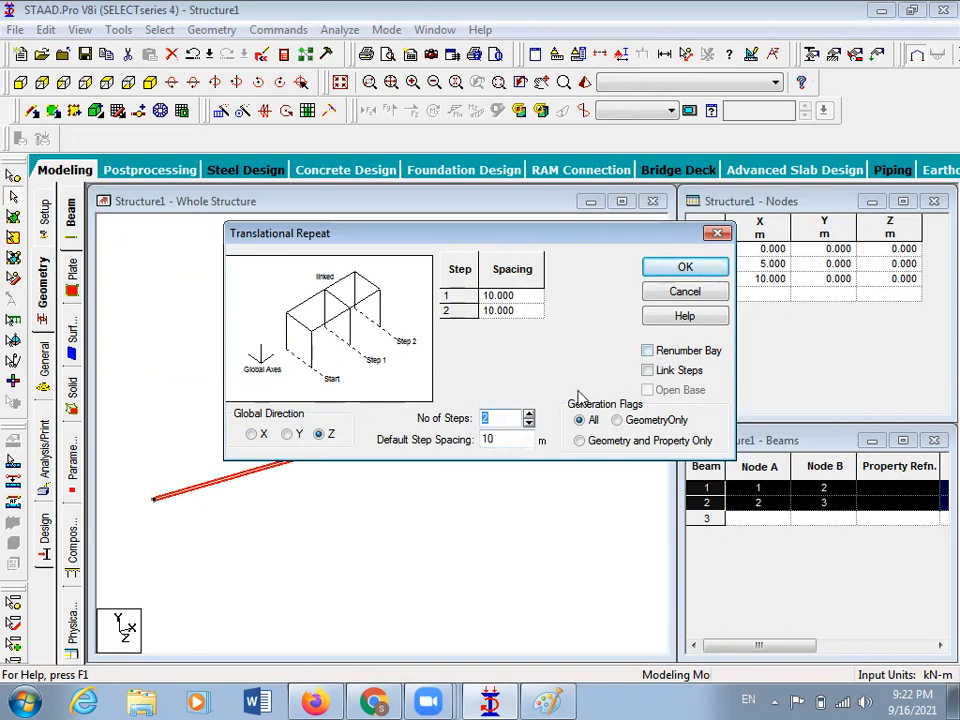
pyautogui.click(529, 415)
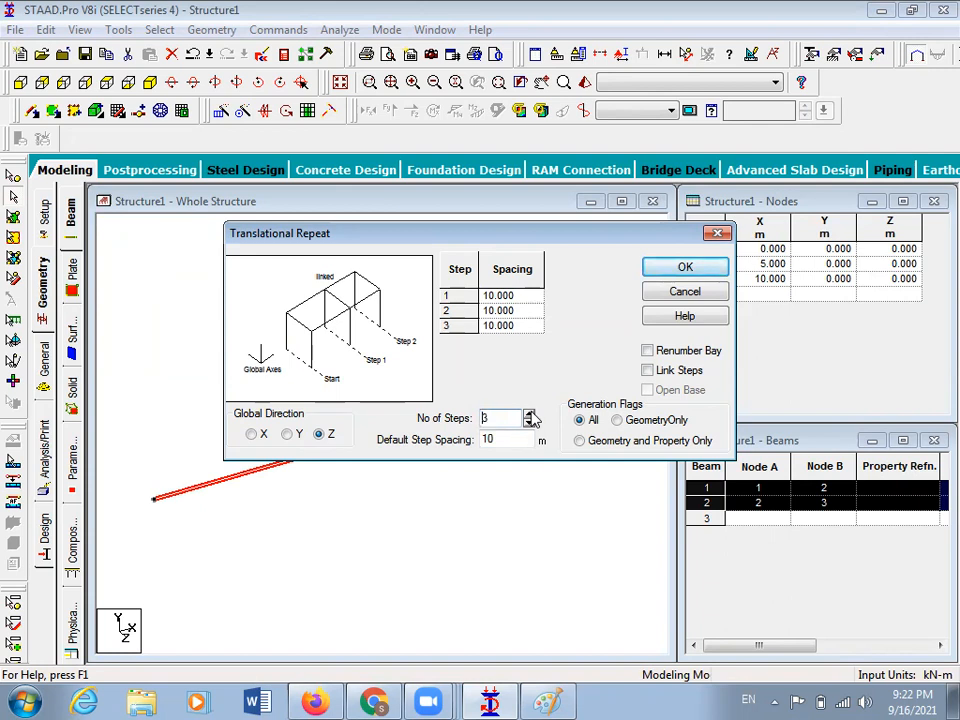
pyautogui.click(647, 370)
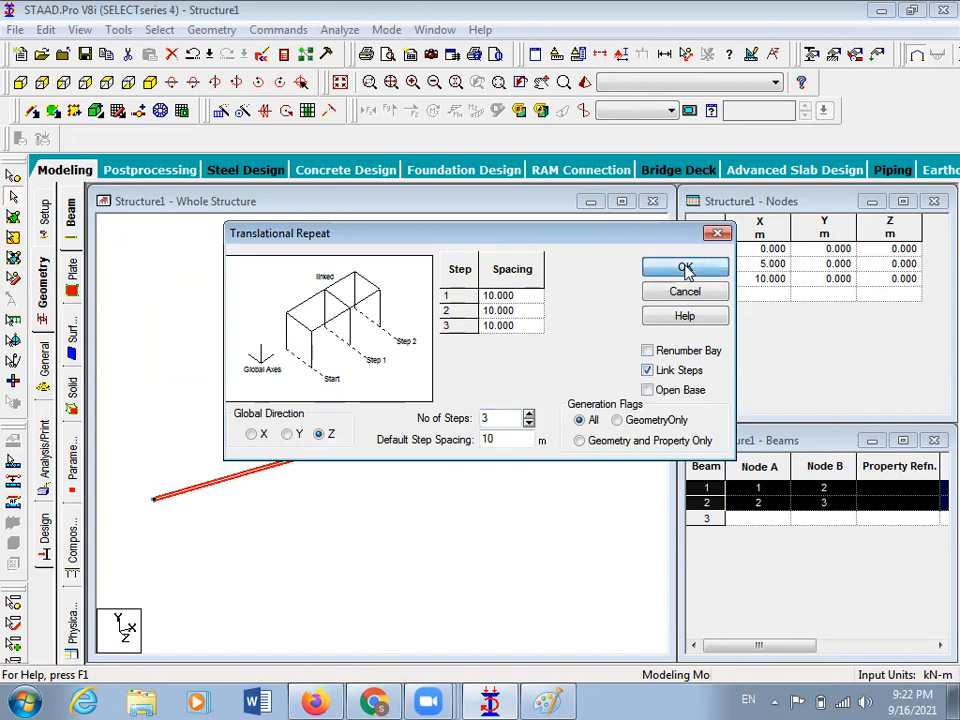
pyautogui.click(685, 270)
pyautogui.click(545, 312)
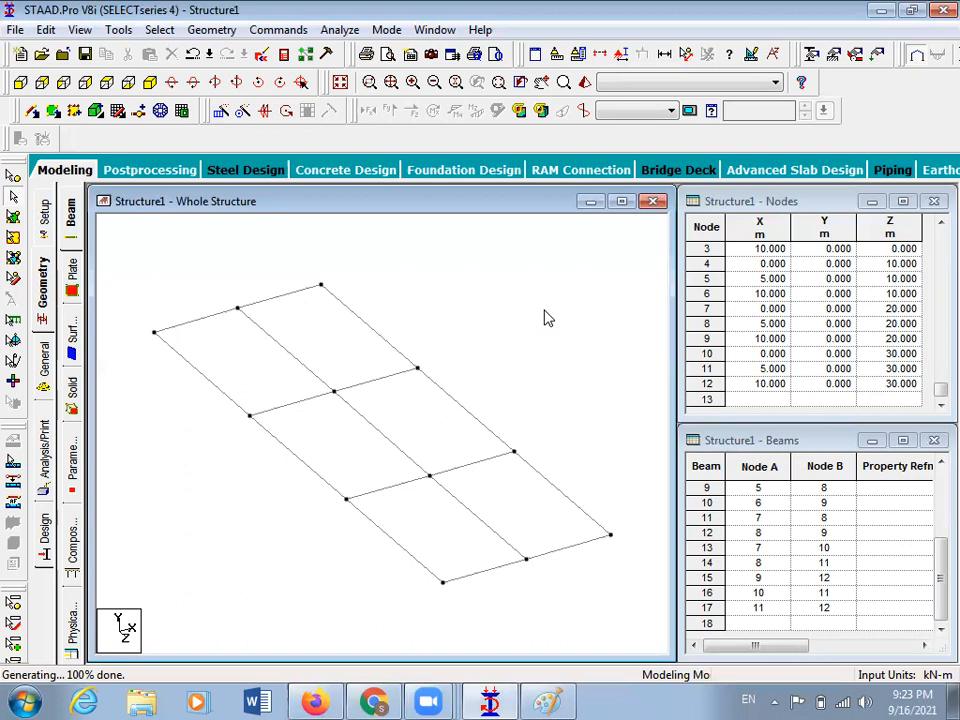
# Undo both translational repeats and the origin node to empty the model
pyautogui.hotkey('ctrl', 'z')
pyautogui.hotkey('ctrl', 'z')
pyautogui.hotkey('ctrl', 'z')
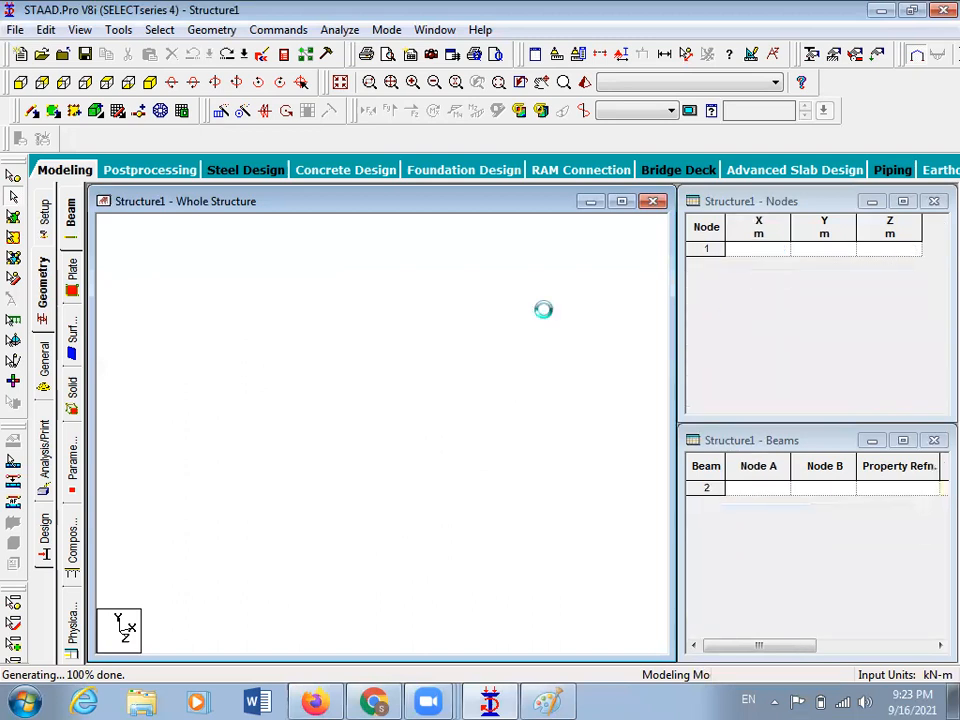
# Display the Snap Node/Beam grid, try placing points at grid positions (3, 9) and (4, 8), and undo them
pyautogui.click(119, 110)
pyautogui.click(327, 340)
pyautogui.click(354, 358)
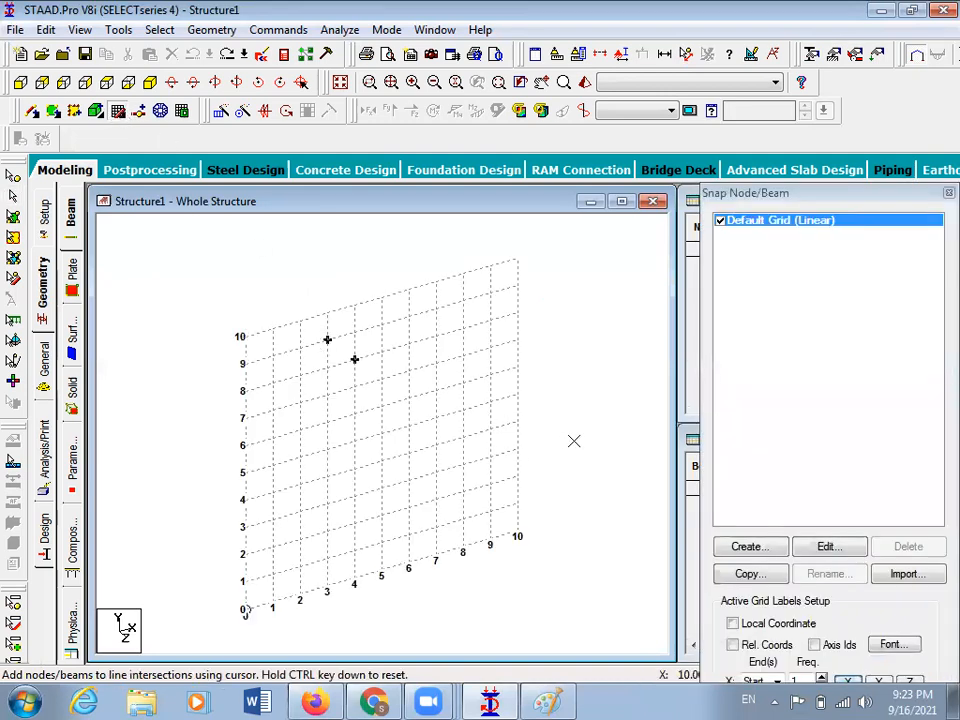
pyautogui.hotkey('ctrl', 'z')
# Draw a row of beams on the grid at Y = 3 m from X = 0 to X = 10 m in 2 m segments
pyautogui.click(20, 83)
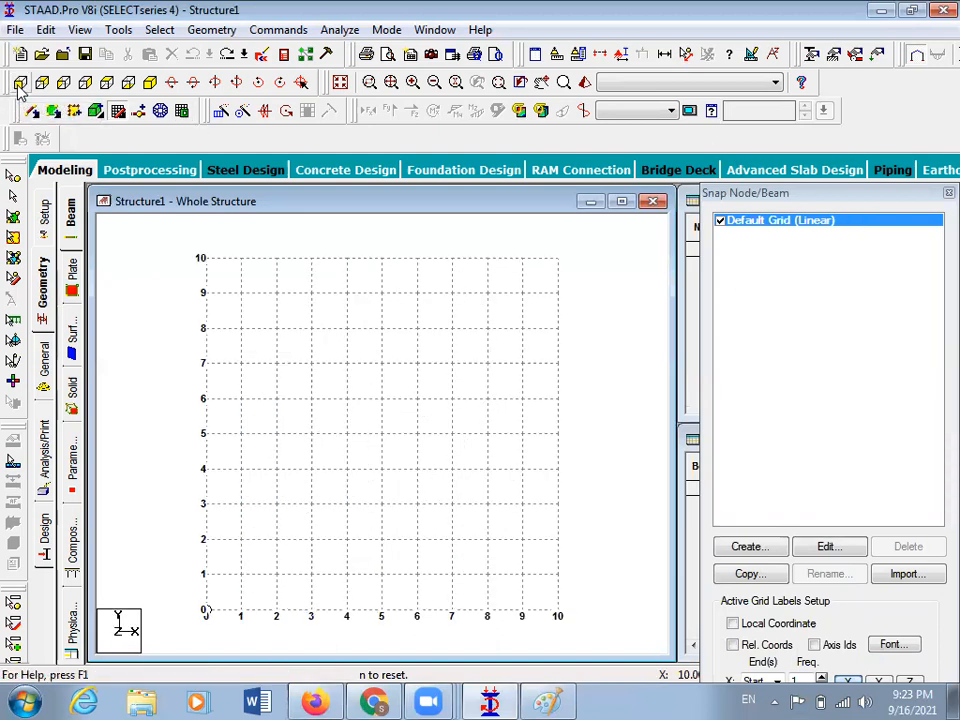
pyautogui.click(152, 84)
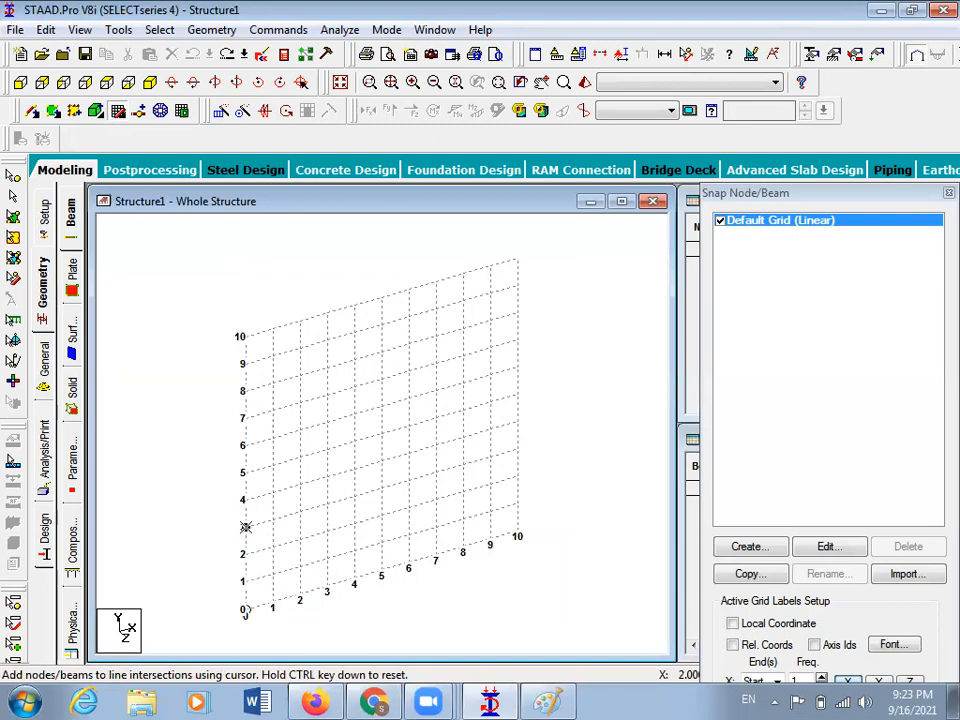
pyautogui.click(245, 527)
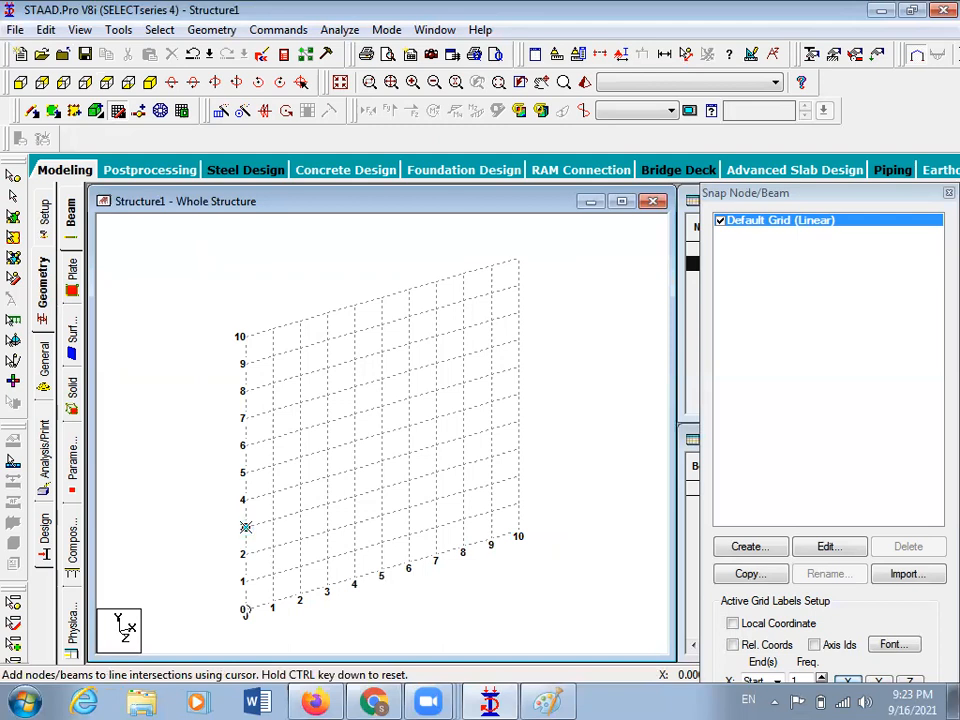
pyautogui.click(299, 511)
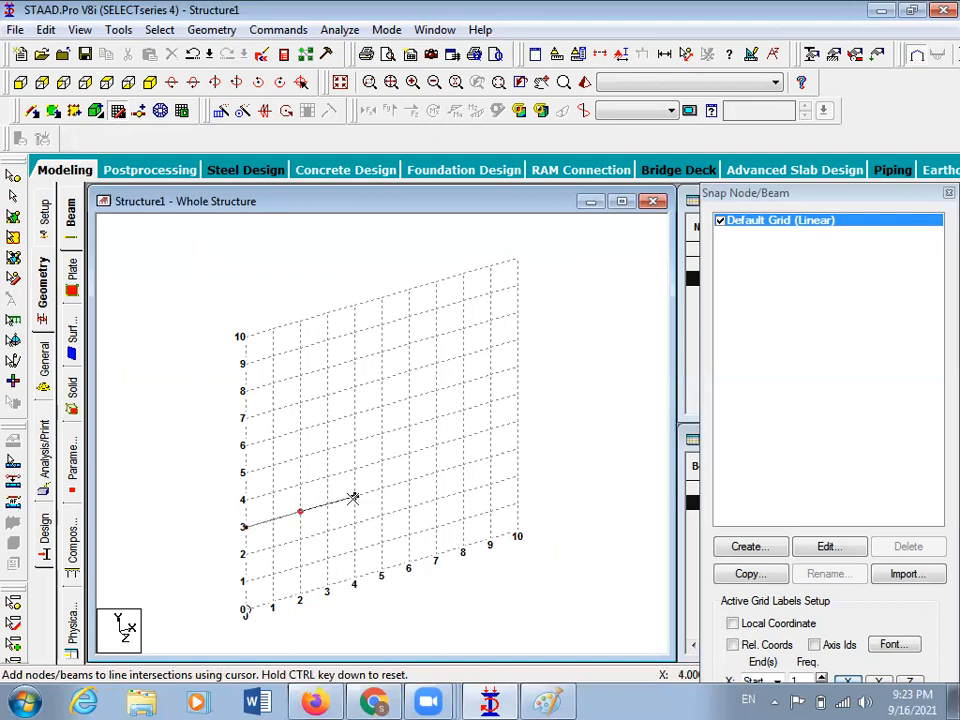
pyautogui.click(354, 497)
pyautogui.click(410, 481)
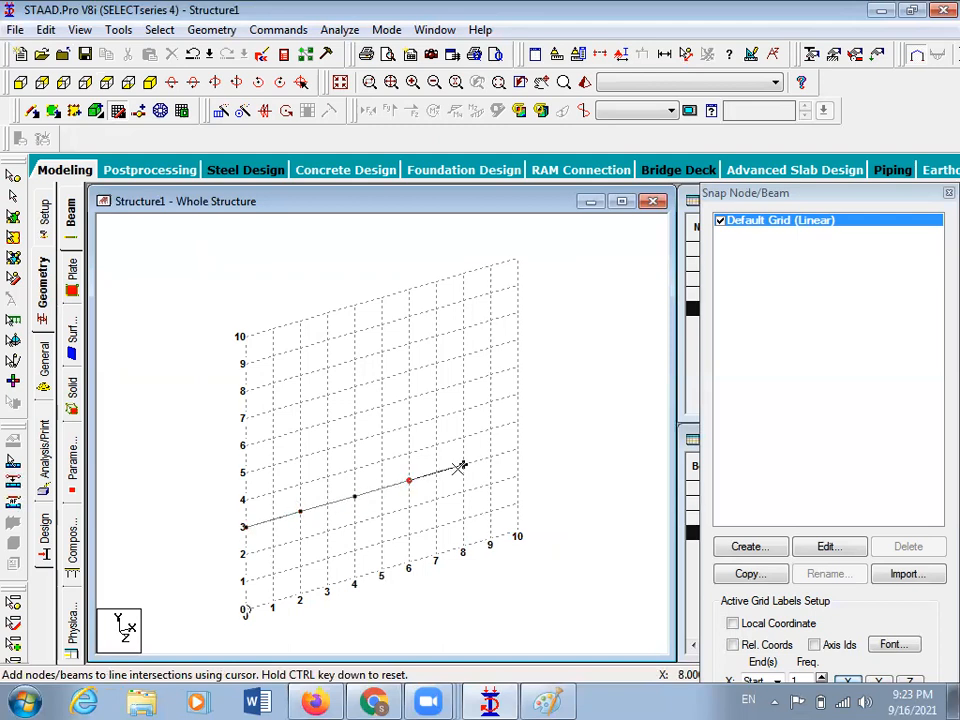
pyautogui.click(463, 465)
pyautogui.click(517, 449)
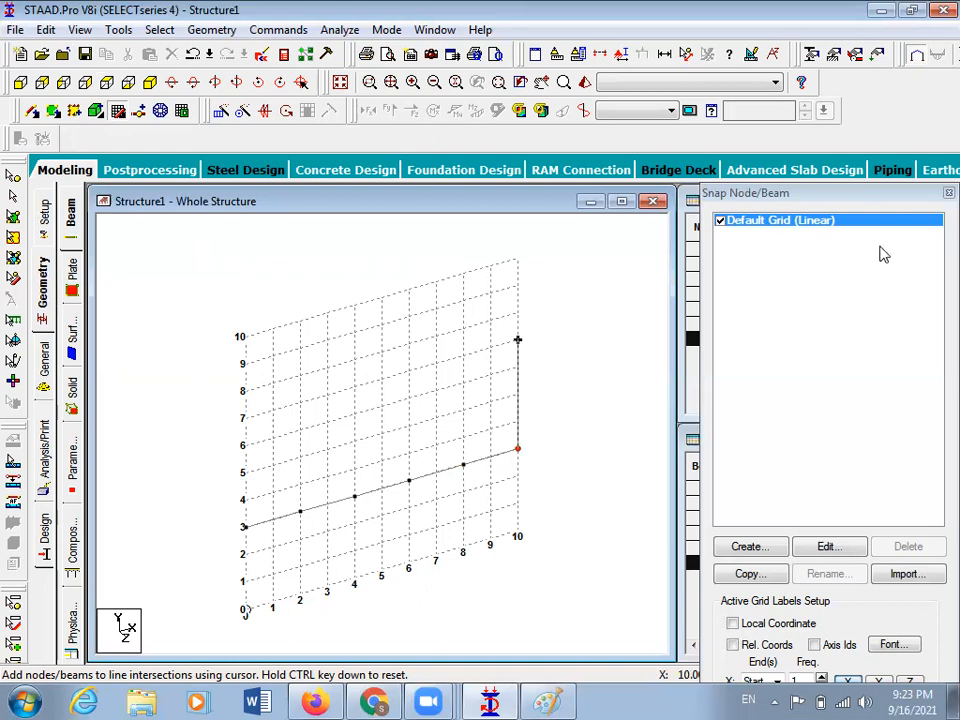
# Add columns from the beam line down to Y = 0 at X = 8 m and X = 2 m, and close the snap grid
pyautogui.doubleClick(818, 200)
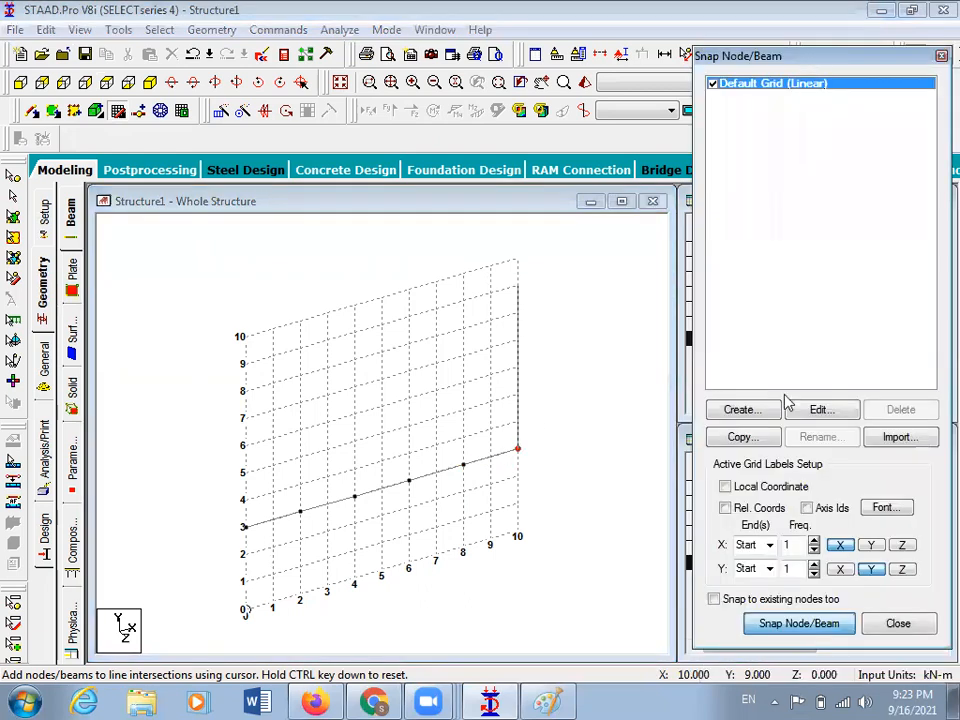
pyautogui.click(797, 624)
pyautogui.click(797, 624)
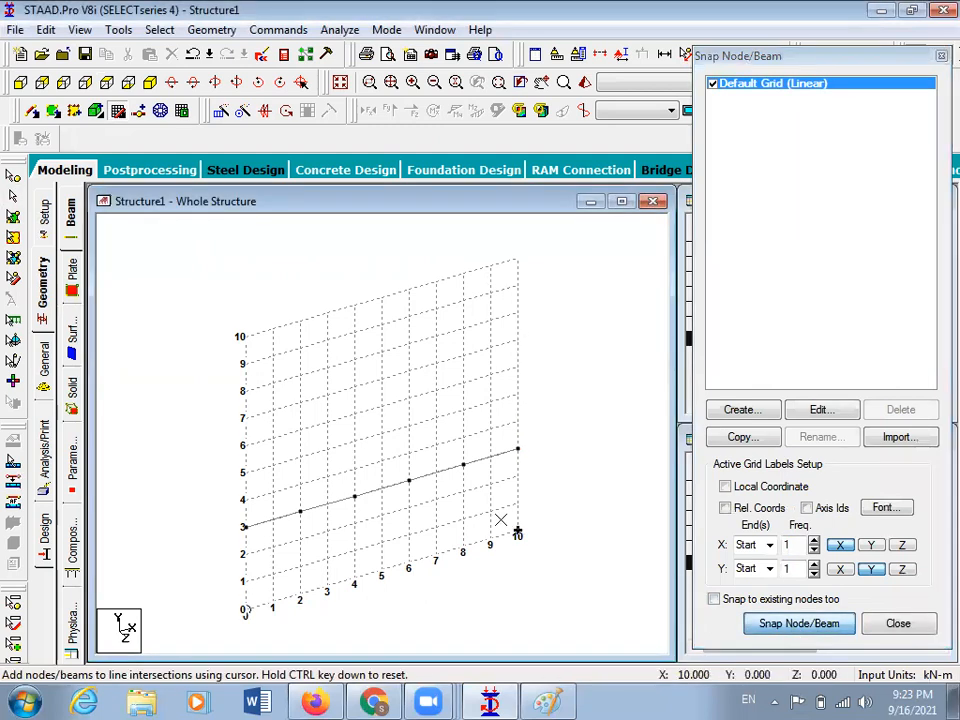
pyautogui.click(463, 465)
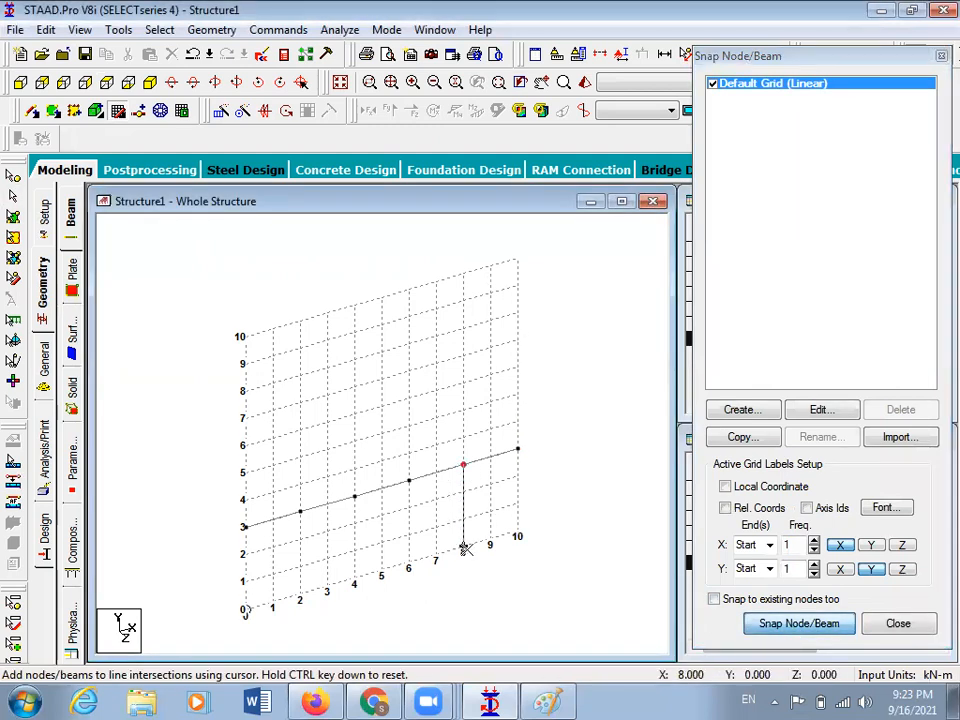
pyautogui.click(788, 625)
pyautogui.click(788, 625)
pyautogui.click(300, 512)
pyautogui.click(303, 604)
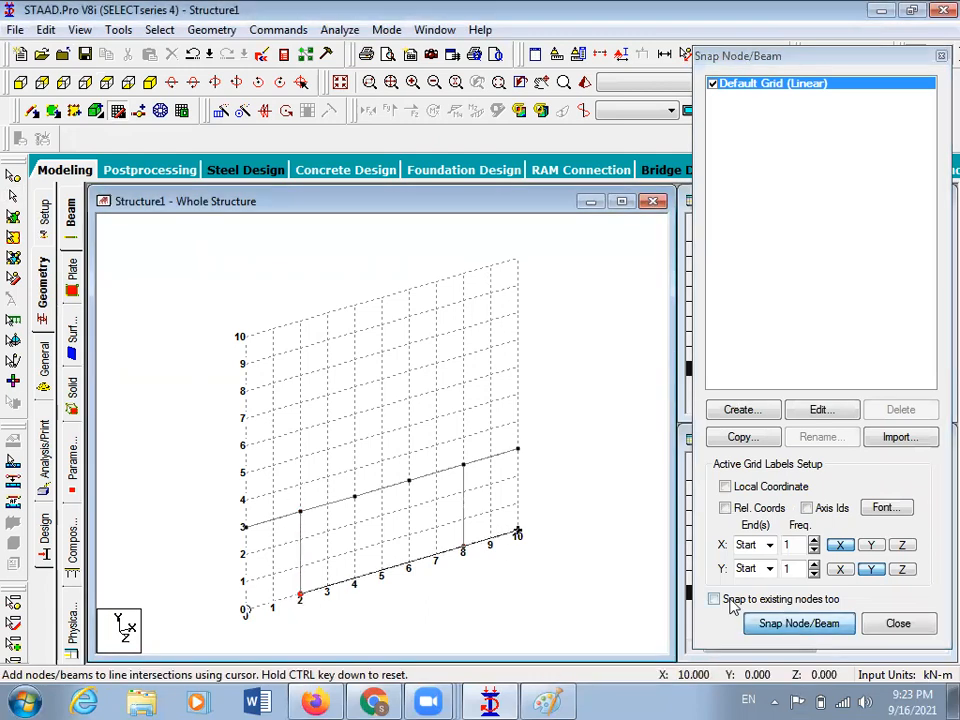
pyautogui.click(848, 624)
pyautogui.click(900, 624)
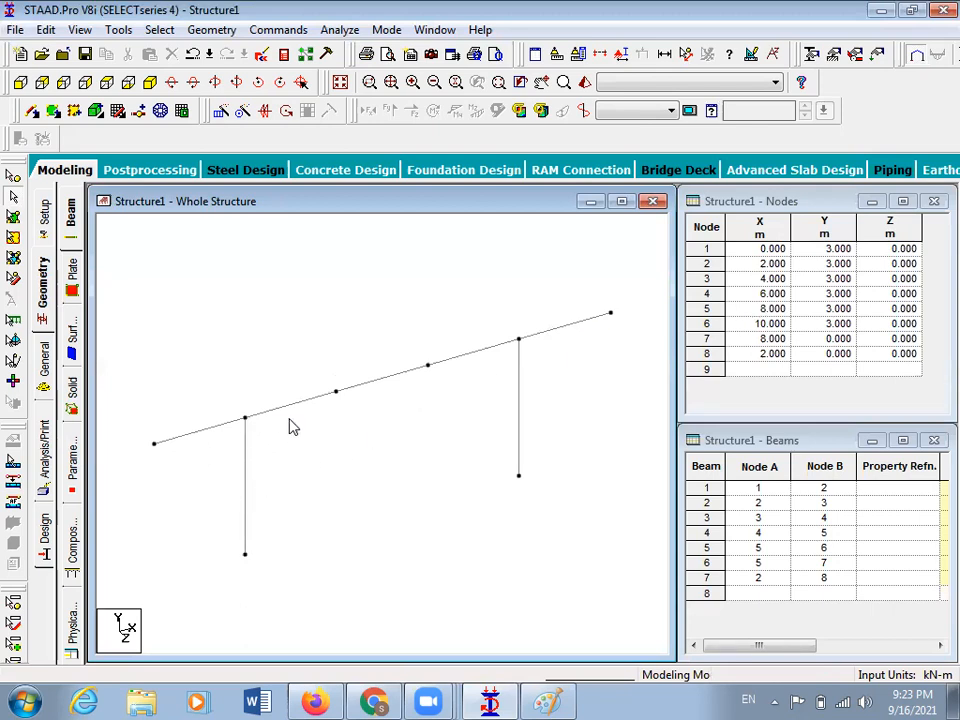
# Select the whole frame and repeat it along global Z in 3 steps of 10 m with linked steps and an open base
pyautogui.moveTo(147, 282); pyautogui.dragTo(600, 561)
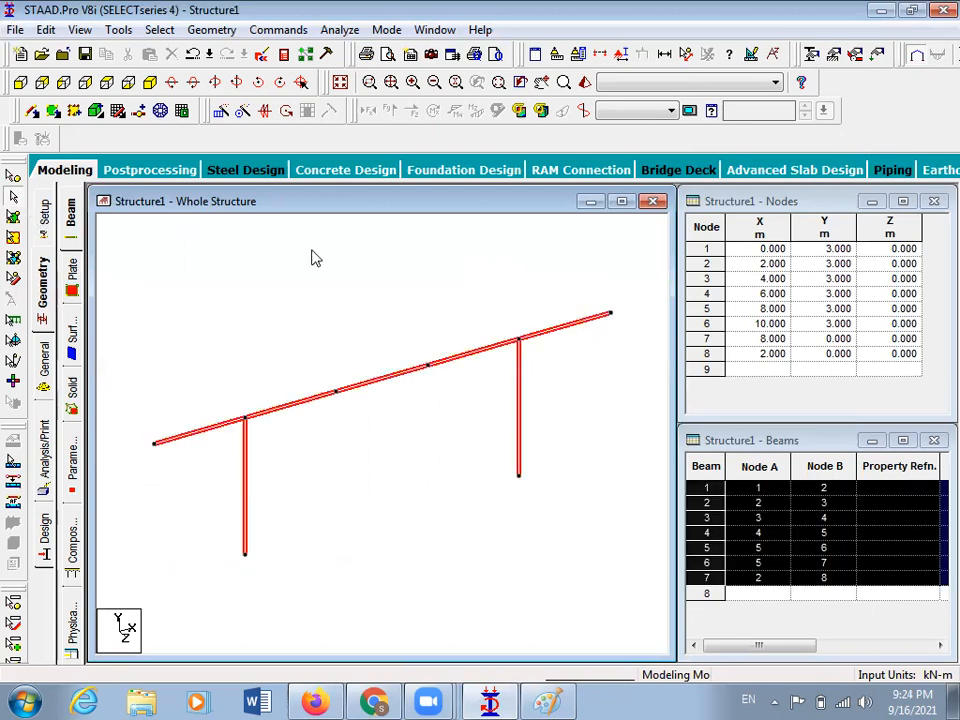
pyautogui.click(221, 111)
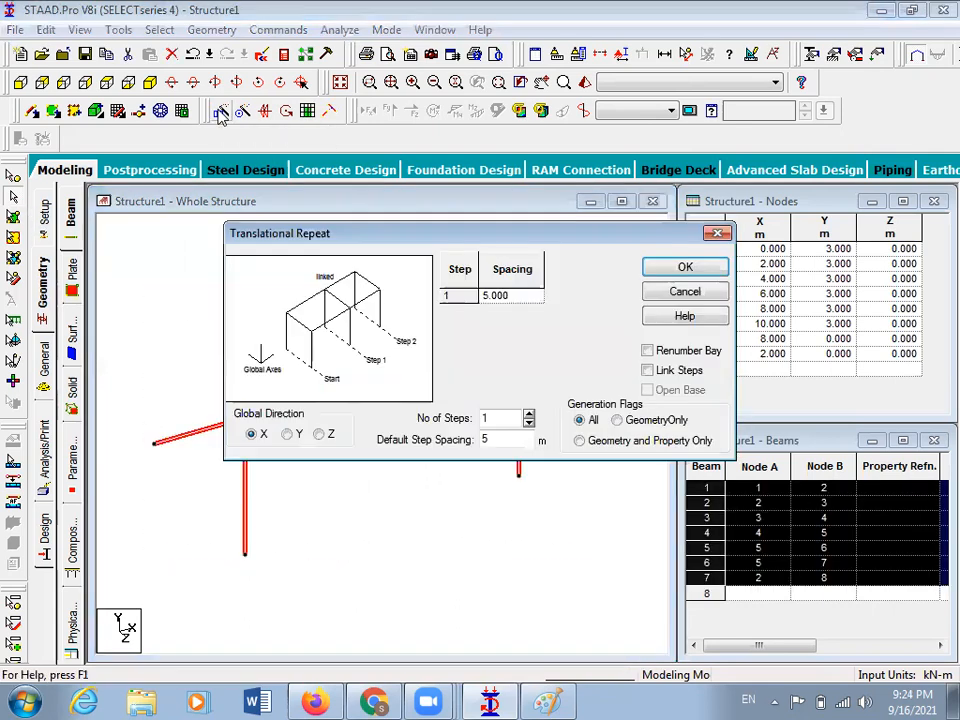
pyautogui.click(320, 436)
pyautogui.doubleClick(510, 438)
pyautogui.write('10')
pyautogui.hotkey('shift', 'Tab')
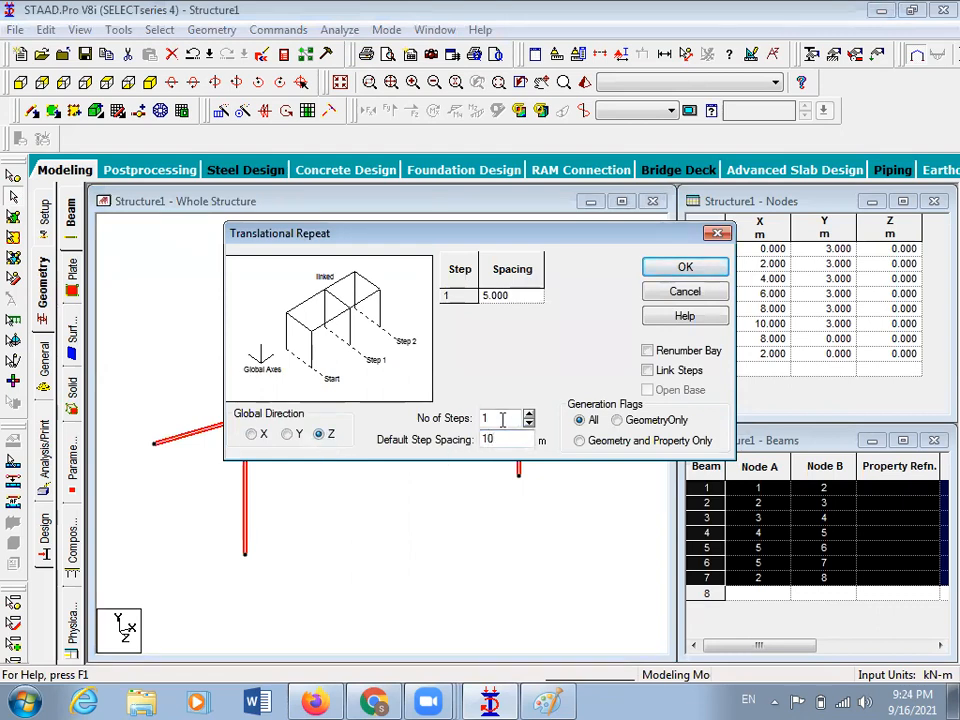
pyautogui.write('3')
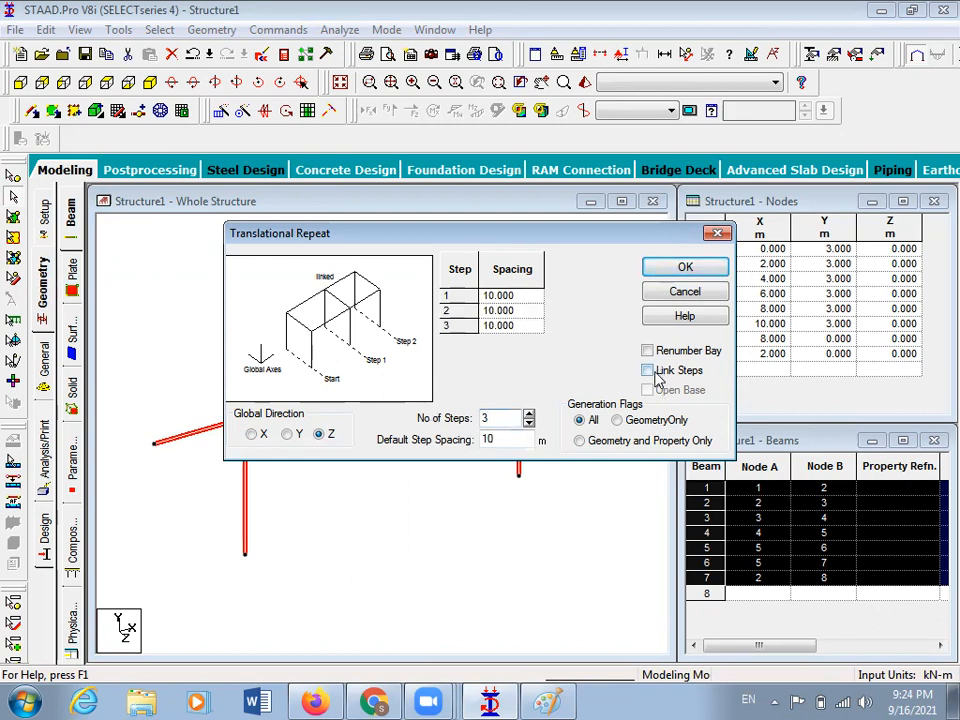
pyautogui.click(648, 371)
pyautogui.click(648, 390)
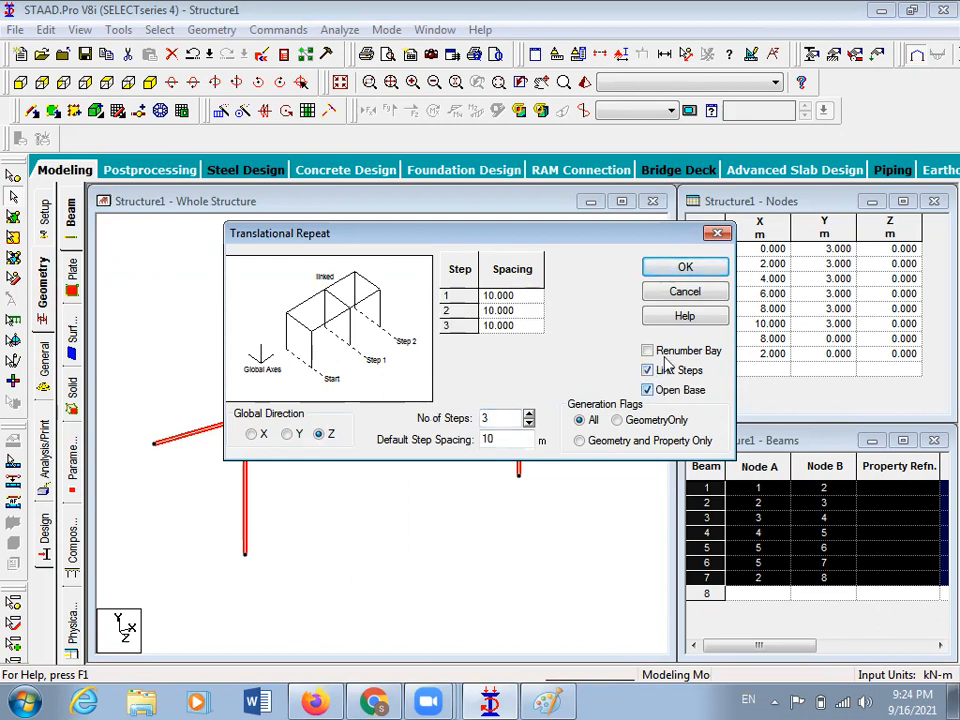
pyautogui.click(686, 267)
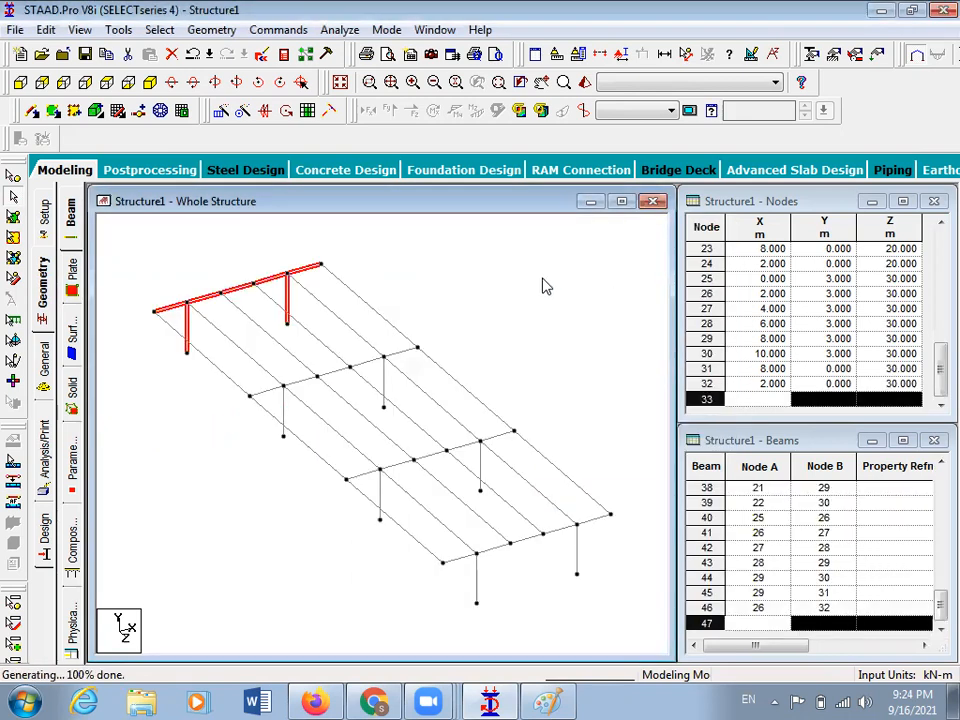
# Deselect the frame, inspect the structure from another angle in the 3D rendered view, and close that view
pyautogui.click(542, 284)
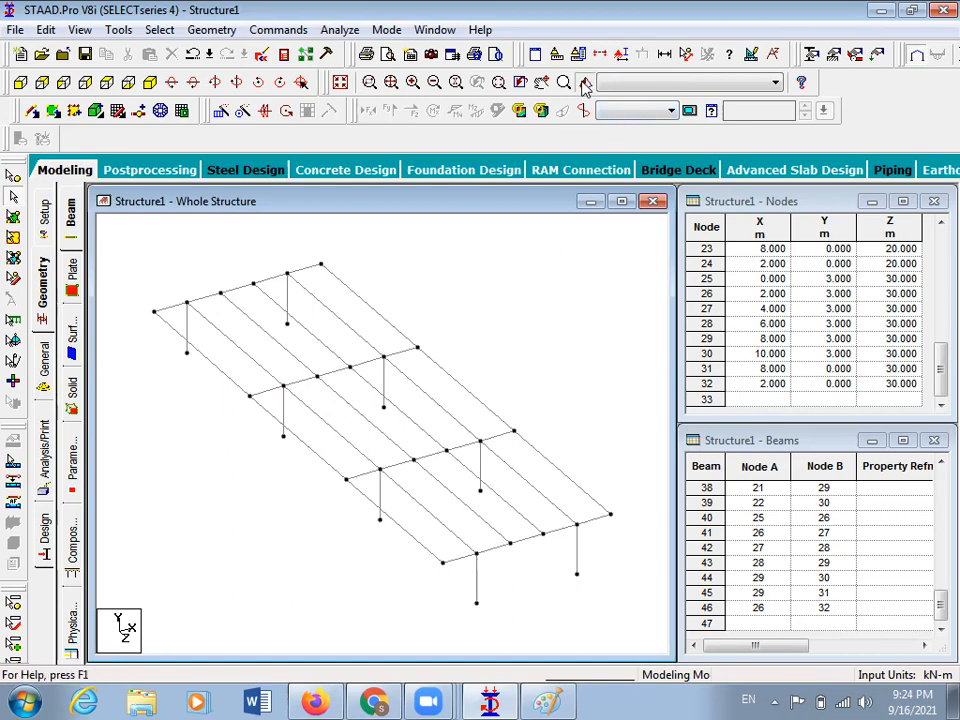
pyautogui.moveTo(557, 408); pyautogui.dragTo(646, 393)
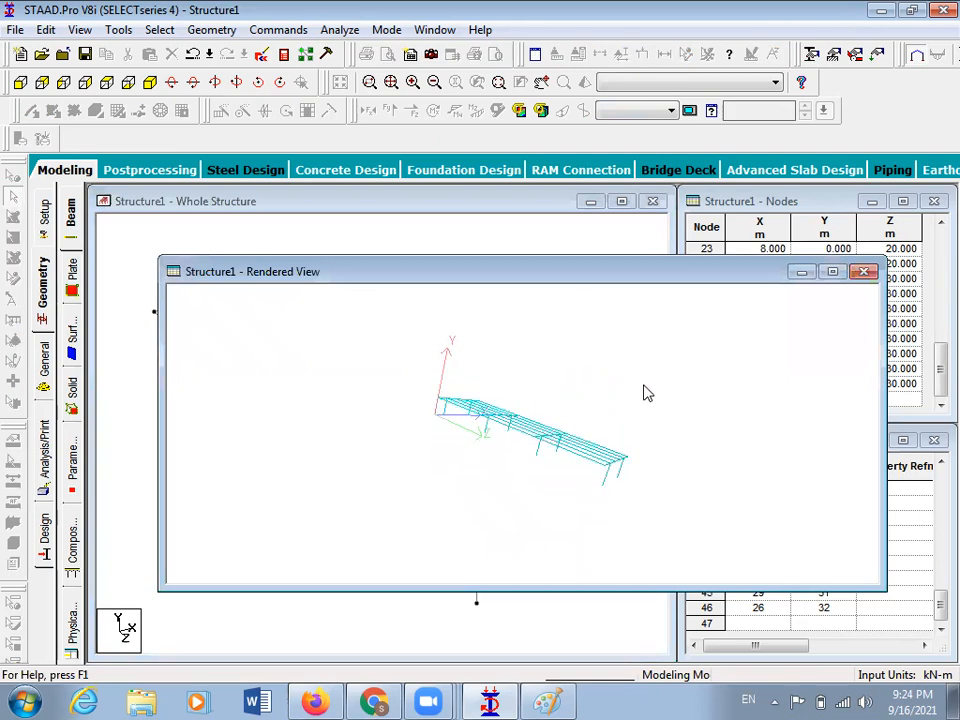
pyautogui.click(862, 273)
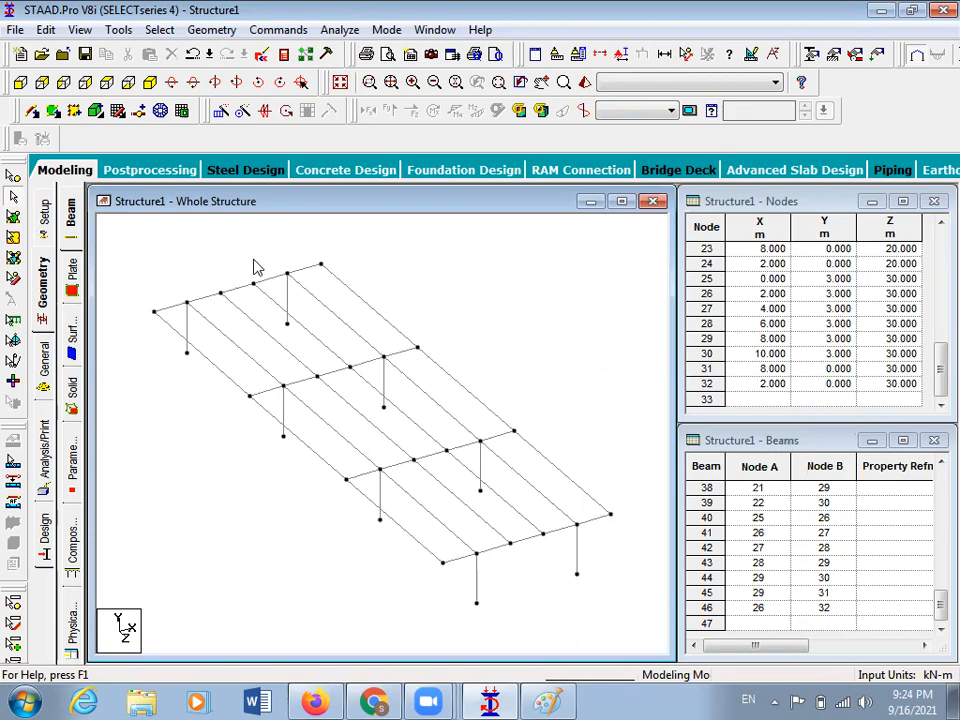
# Add one quadrilateral plate spanning the four outer corner nodes of the deck
pyautogui.click(53, 110)
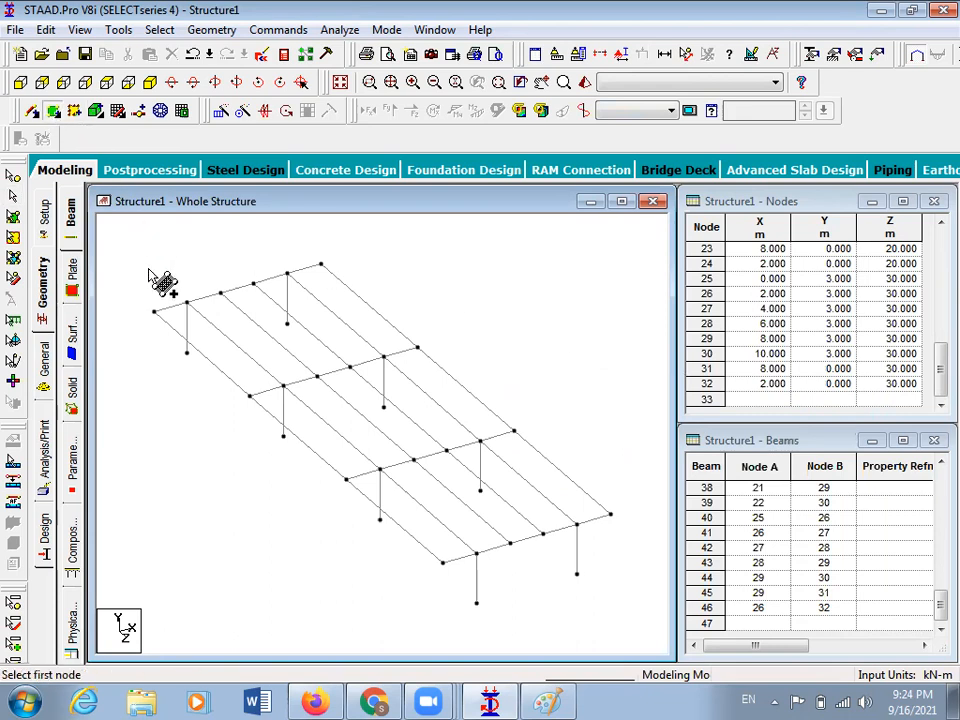
pyautogui.click(154, 311)
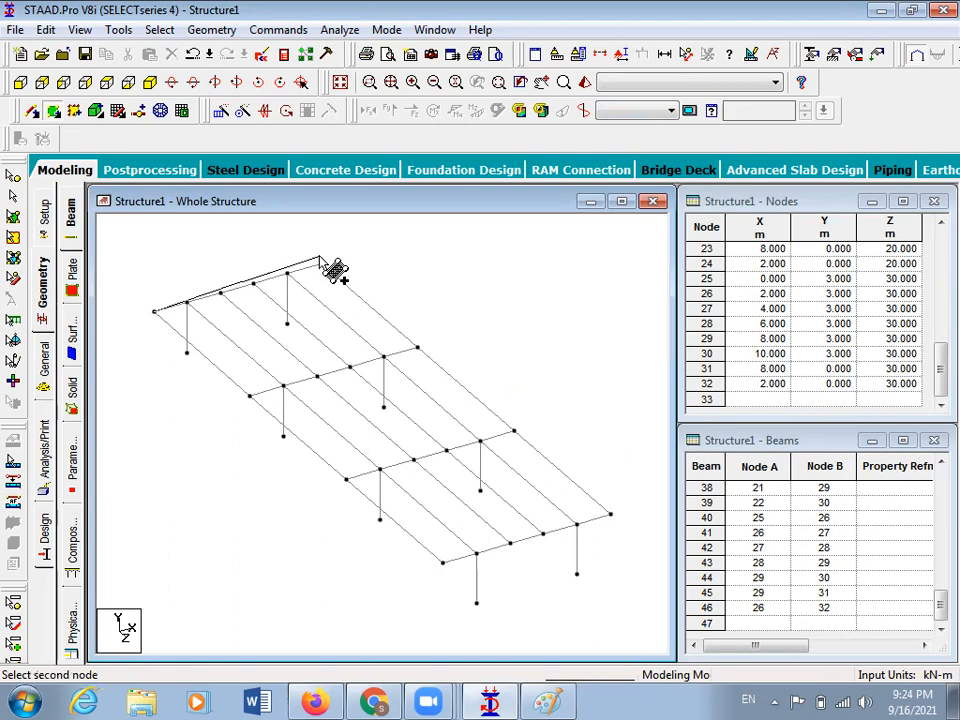
pyautogui.click(320, 264)
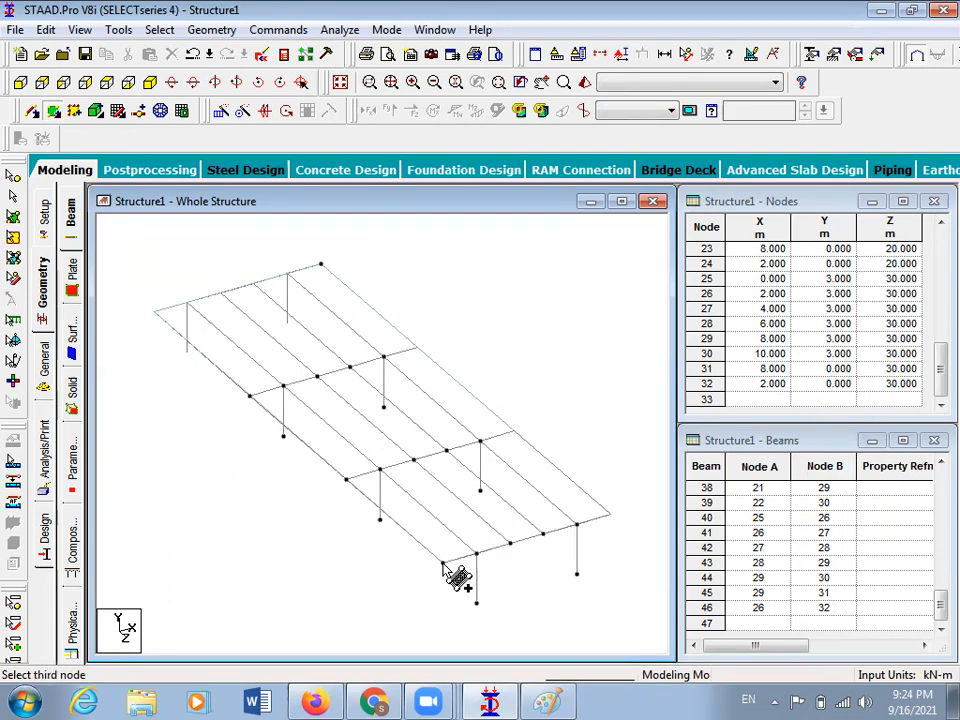
pyautogui.press('Escape')
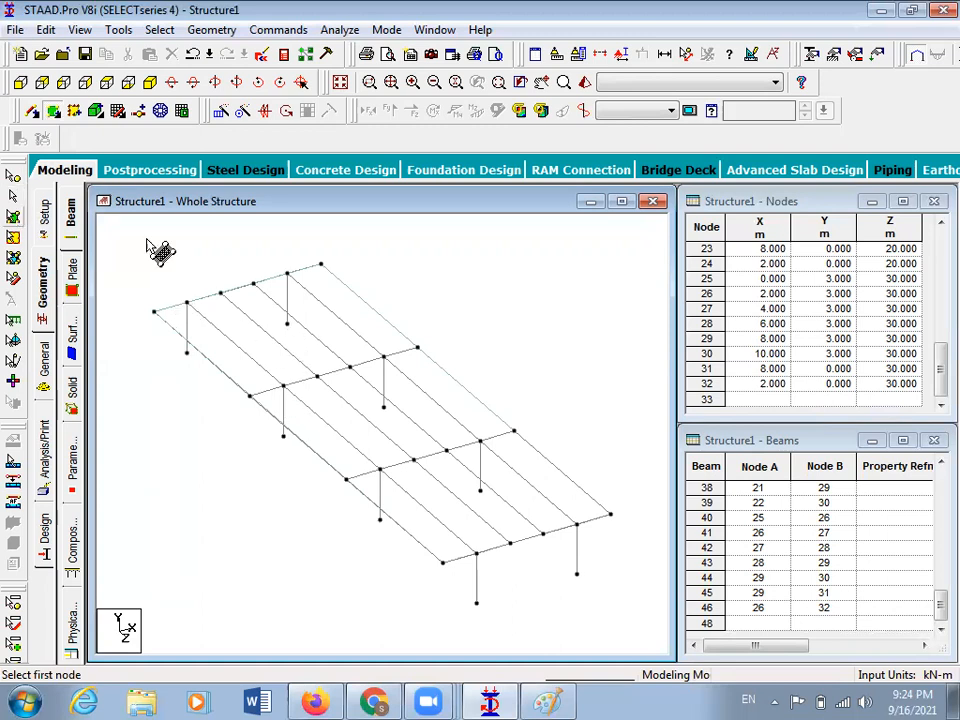
pyautogui.press('Escape')
# Generate a quadrilateral mesh for the deck plate with 5 divisions on sides AB and CD and 3 on BC and DA
pyautogui.click(285, 330)
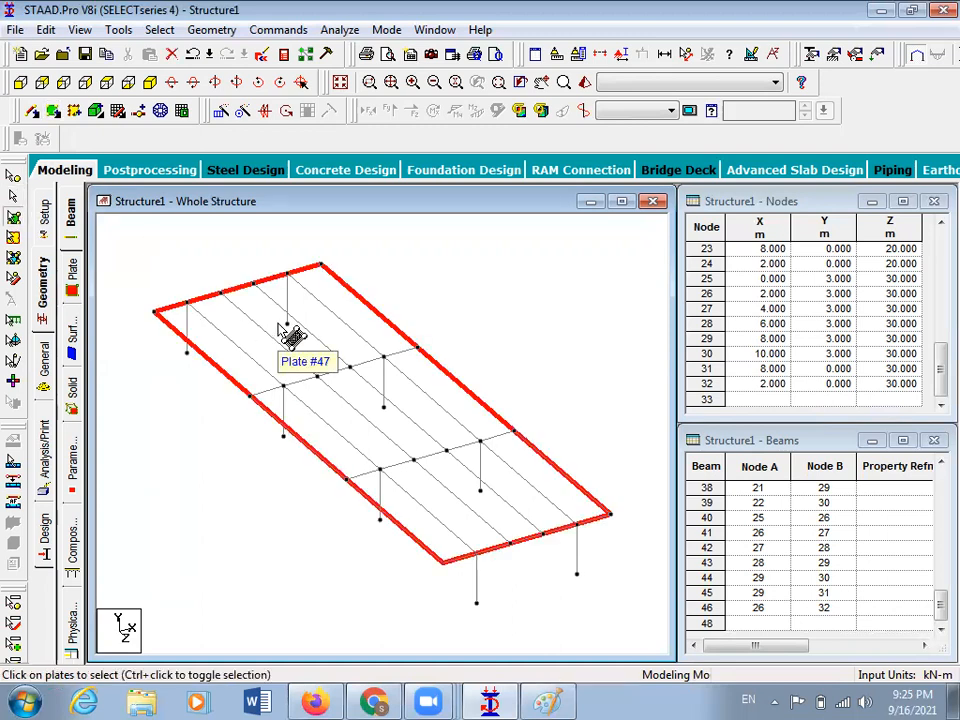
pyautogui.rightClick(281, 326)
pyautogui.click(356, 464)
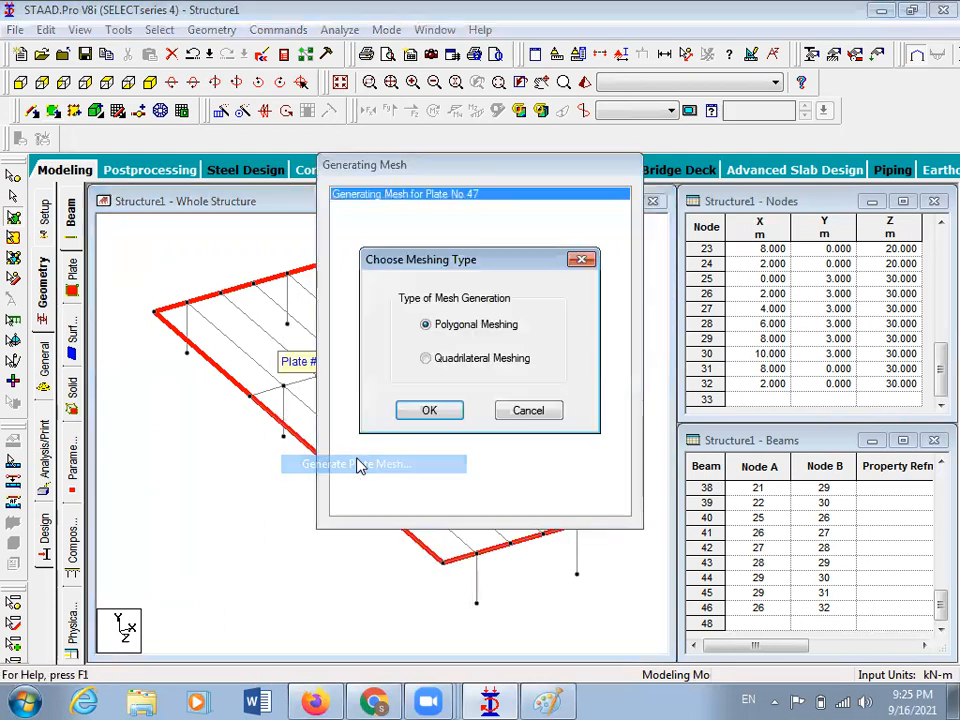
pyautogui.click(470, 361)
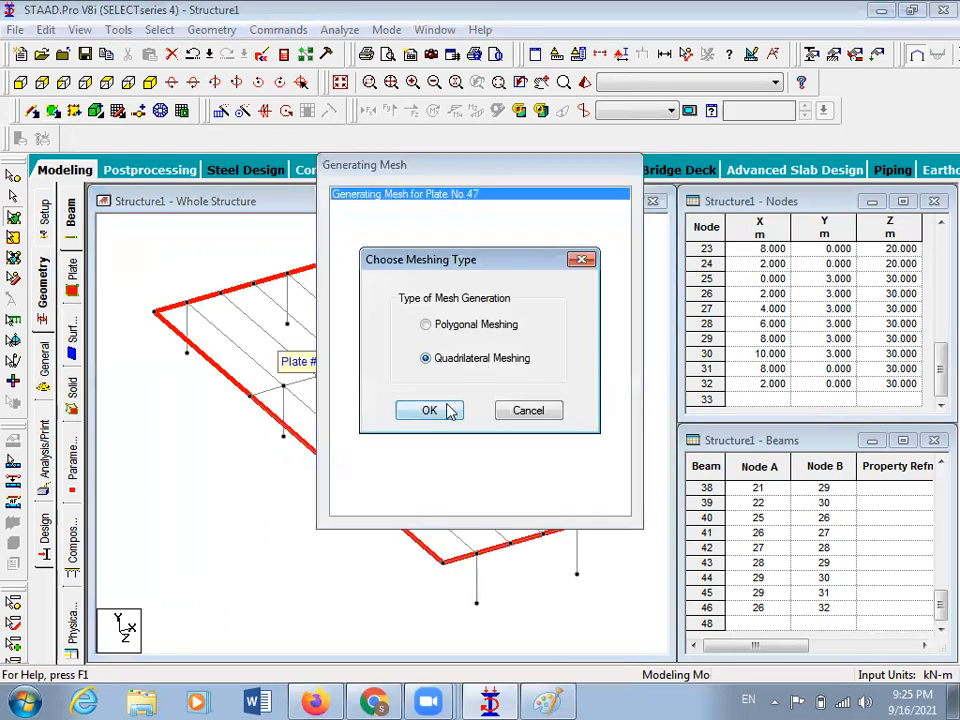
pyautogui.click(450, 411)
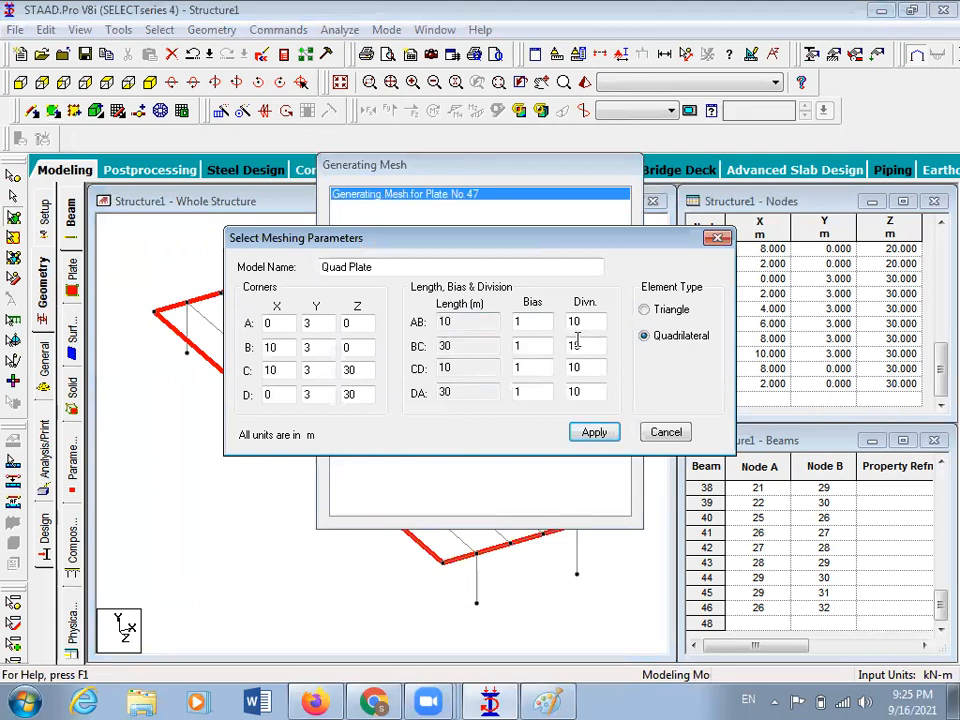
pyautogui.moveTo(583, 321); pyautogui.dragTo(538, 322)
pyautogui.press('Tab')
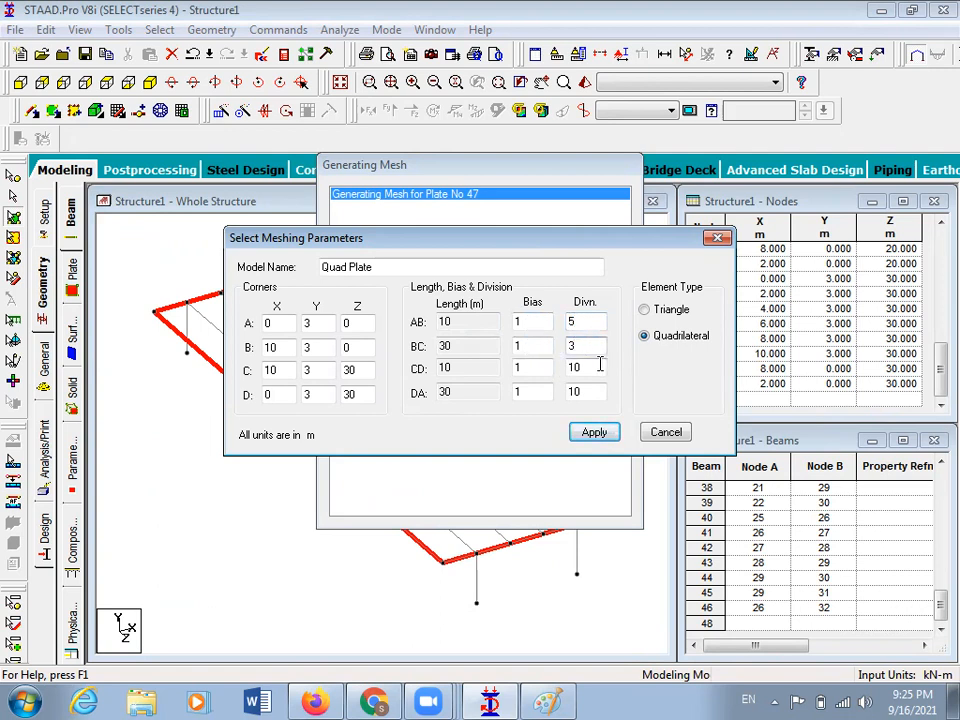
pyautogui.moveTo(590, 367); pyautogui.dragTo(506, 362)
pyautogui.write('5')
pyautogui.moveTo(600, 391); pyautogui.dragTo(562, 391)
pyautogui.write('3')
pyautogui.click(588, 434)
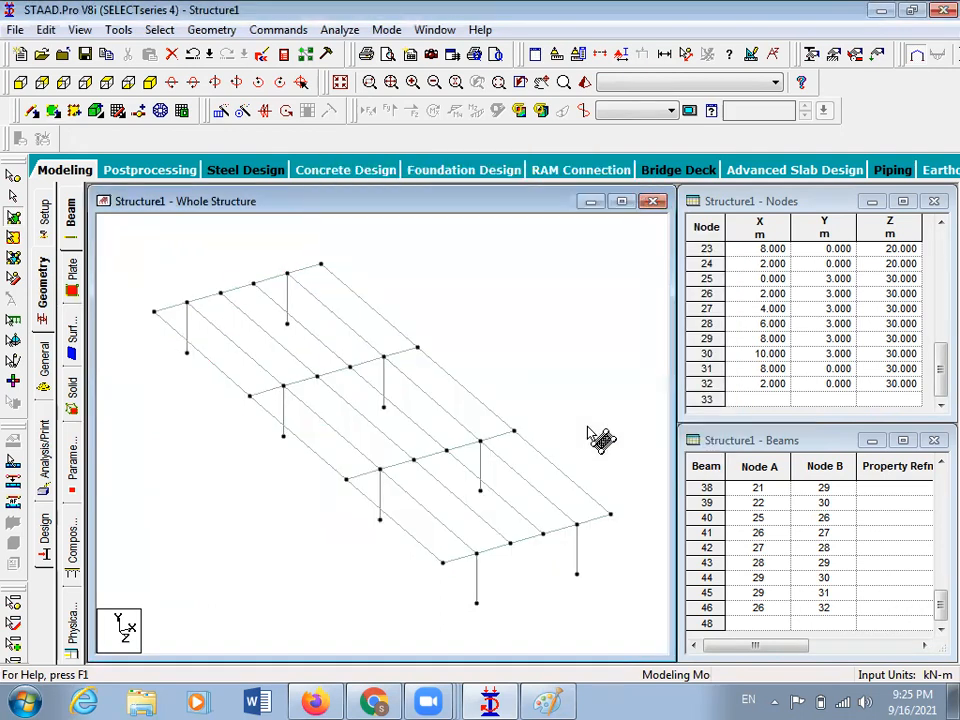
# Examine the meshed deck by selecting individual plates in different bays, and clear the selection
pyautogui.click(333, 321)
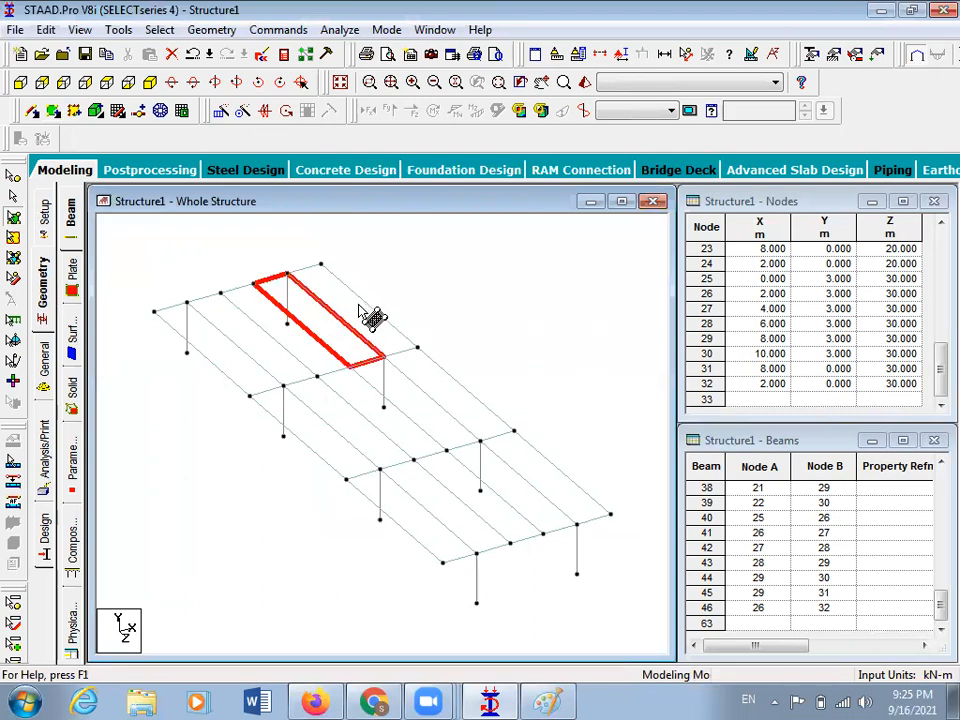
pyautogui.click(308, 350)
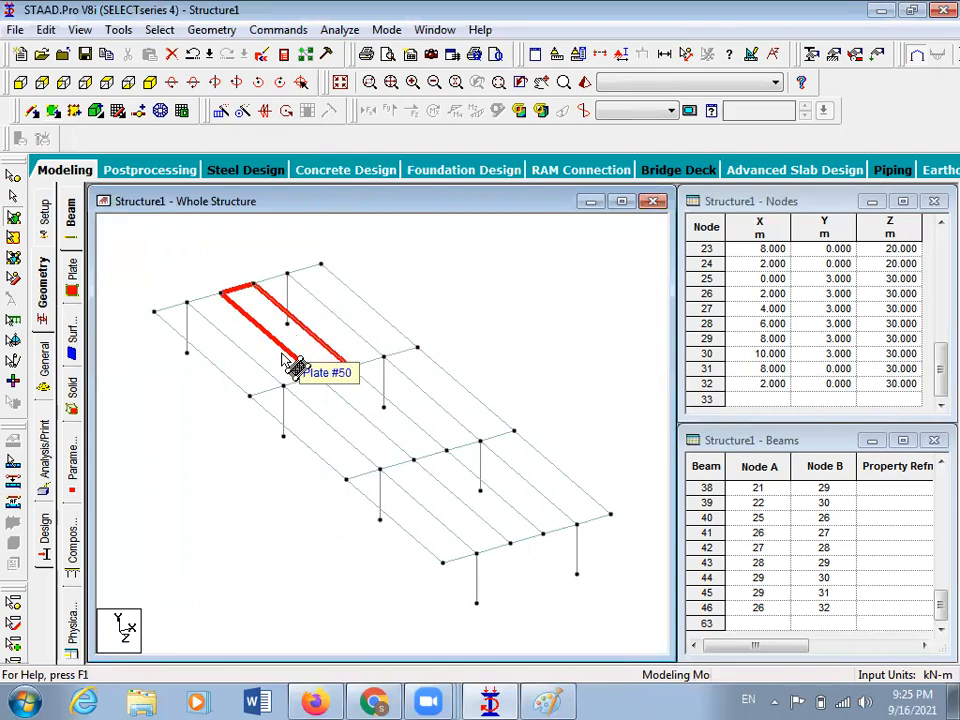
pyautogui.click(276, 364)
pyautogui.click(248, 374)
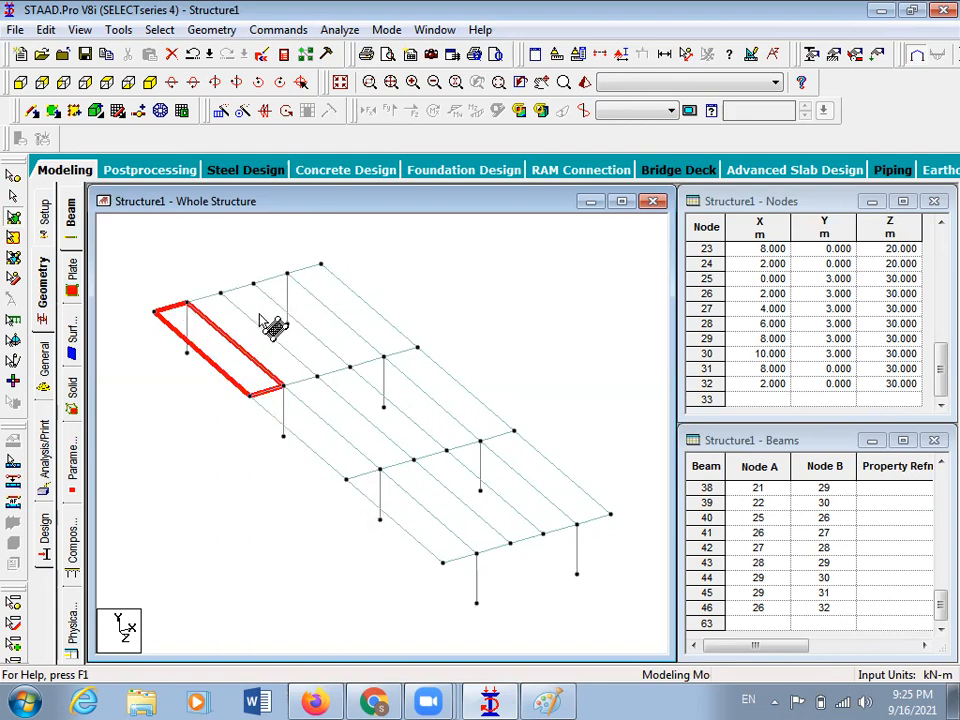
pyautogui.click(337, 309)
pyautogui.click(456, 404)
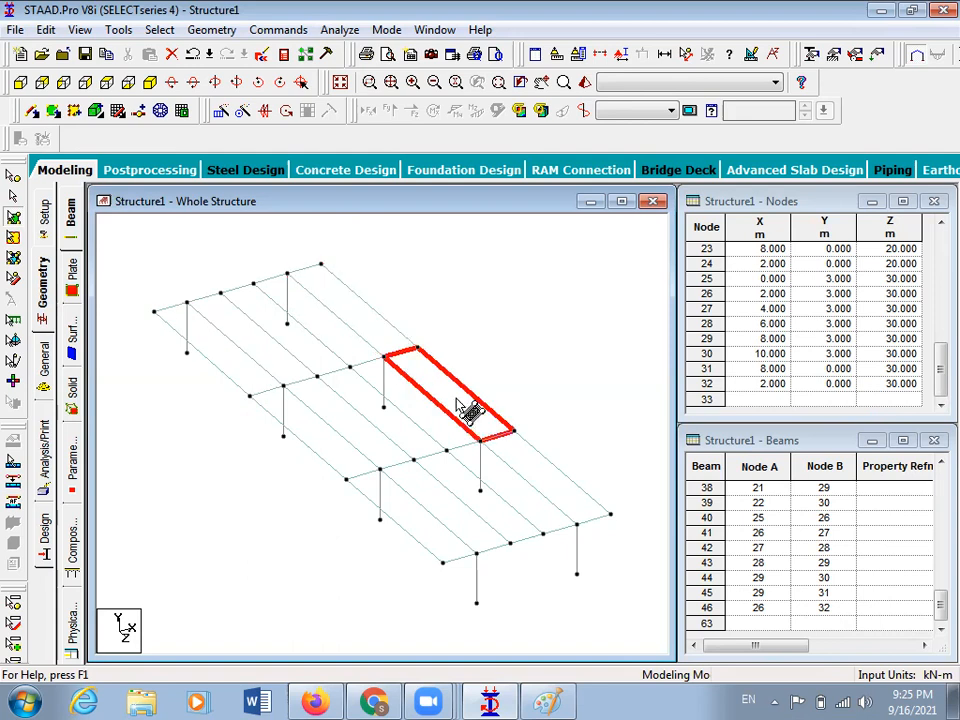
pyautogui.click(512, 455)
pyautogui.click(360, 253)
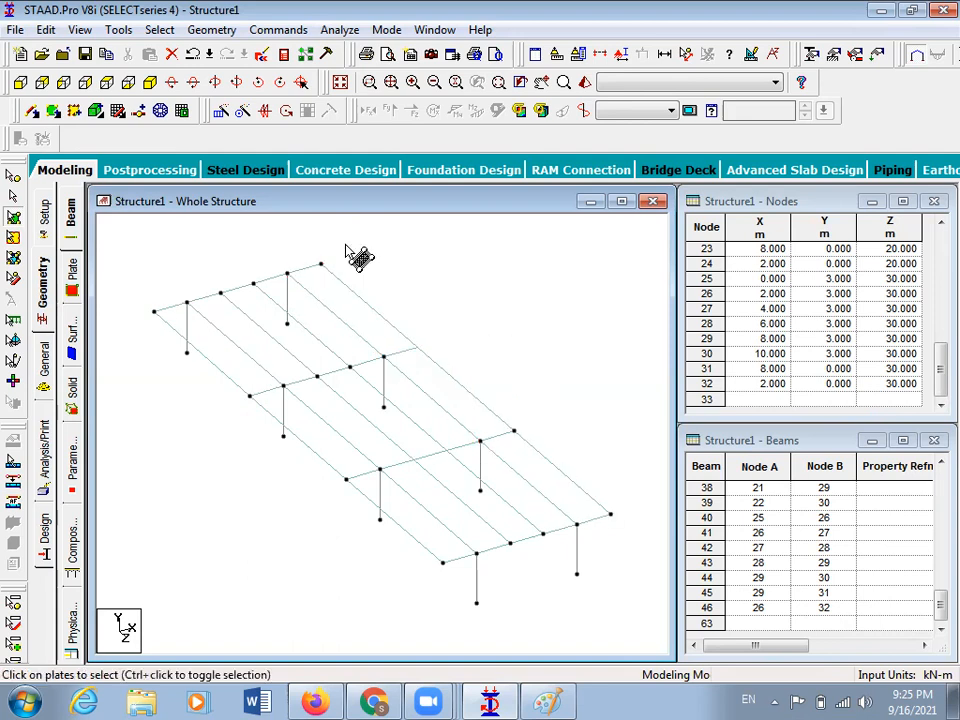
# Inspect the plate deck from another angle in the 3D rendered view, and close that view
pyautogui.click(585, 82)
pyautogui.moveTo(589, 450); pyautogui.dragTo(648, 399)
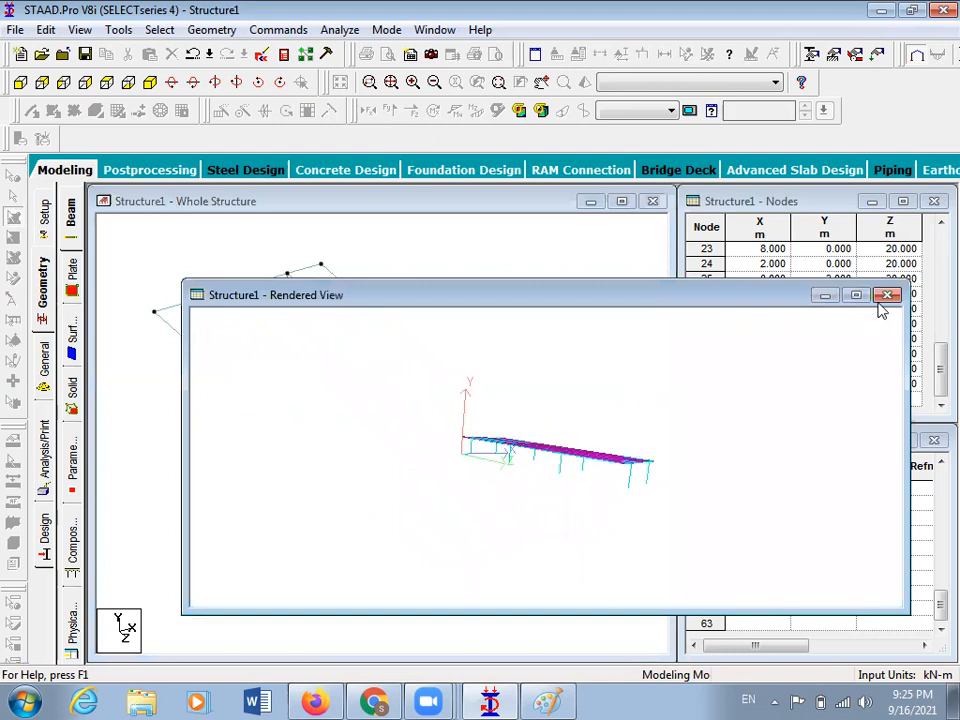
pyautogui.click(887, 296)
# Define a circular concrete section property with a YD of 0.4 m
pyautogui.click(45, 370)
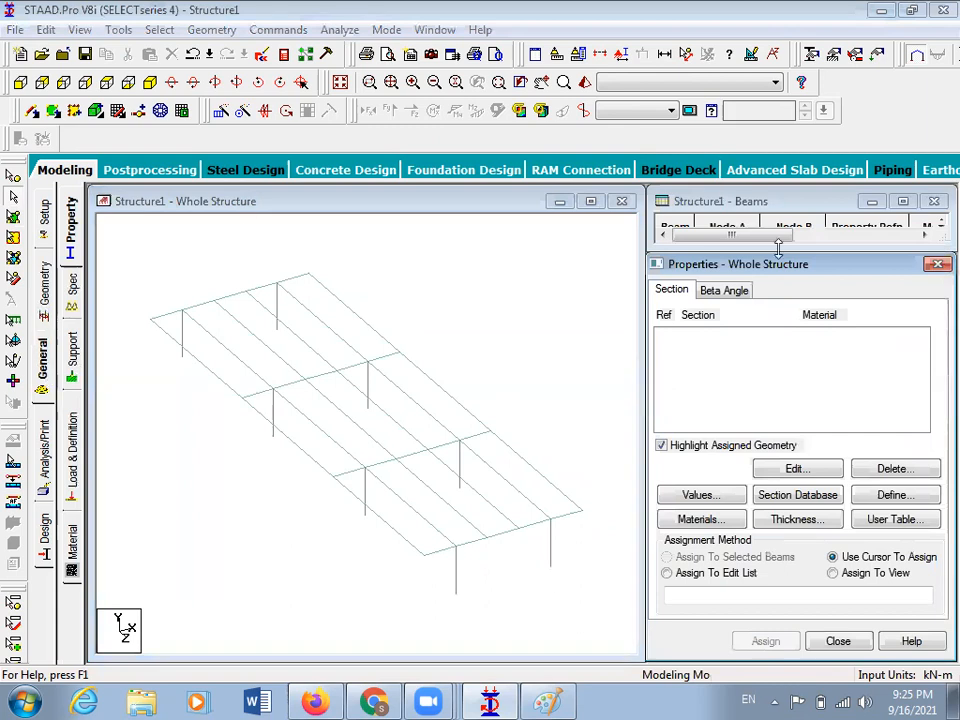
pyautogui.click(892, 495)
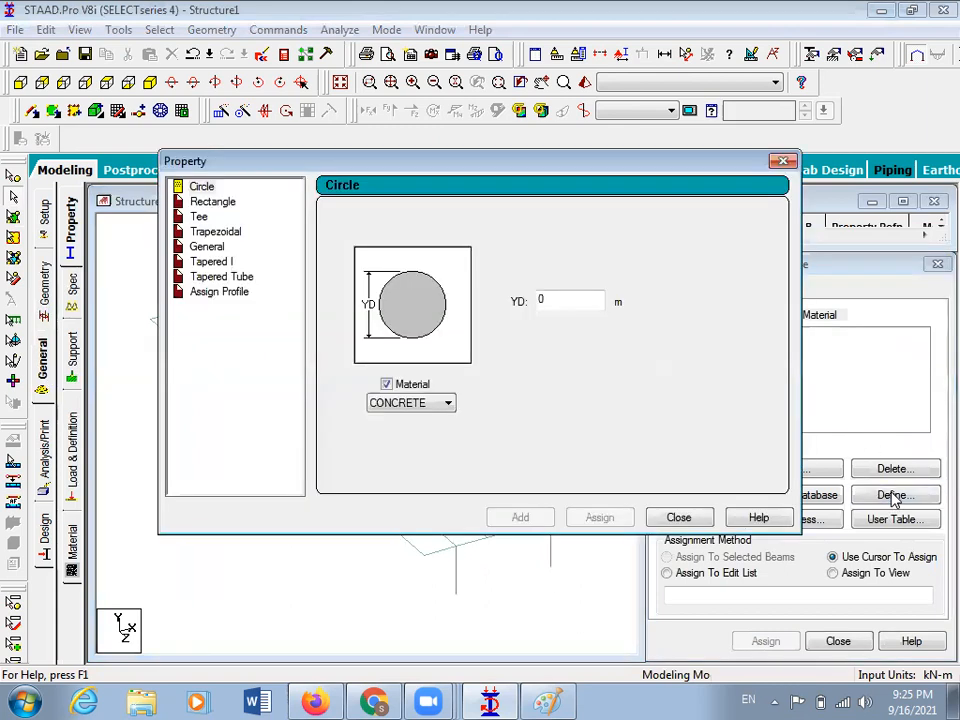
pyautogui.click(200, 187)
pyautogui.doubleClick(566, 303)
pyautogui.write('1')
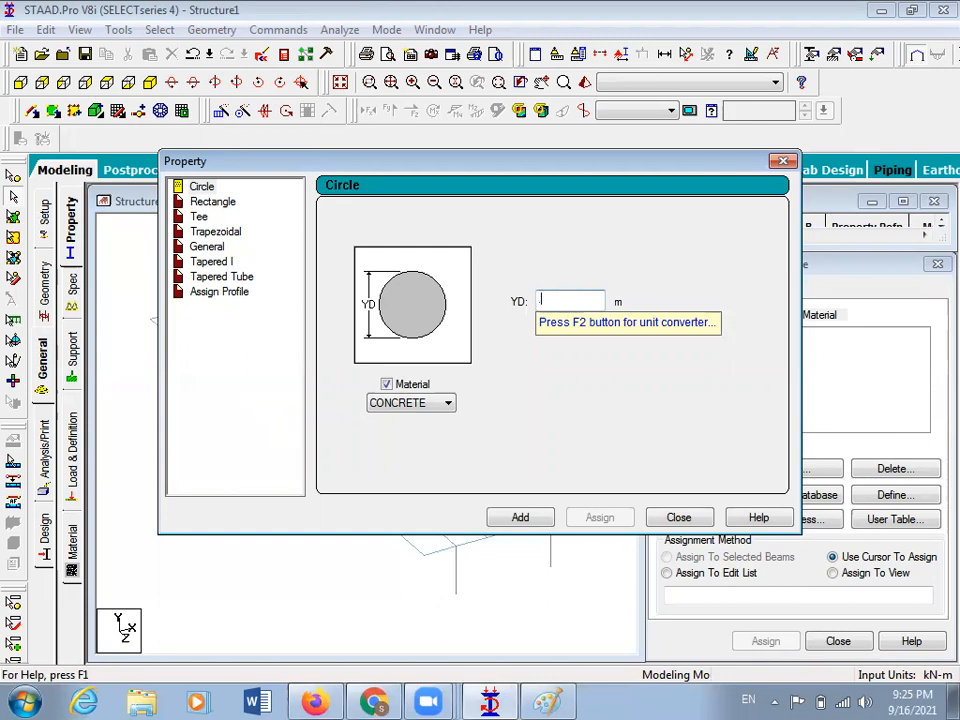
pyautogui.click(535, 520)
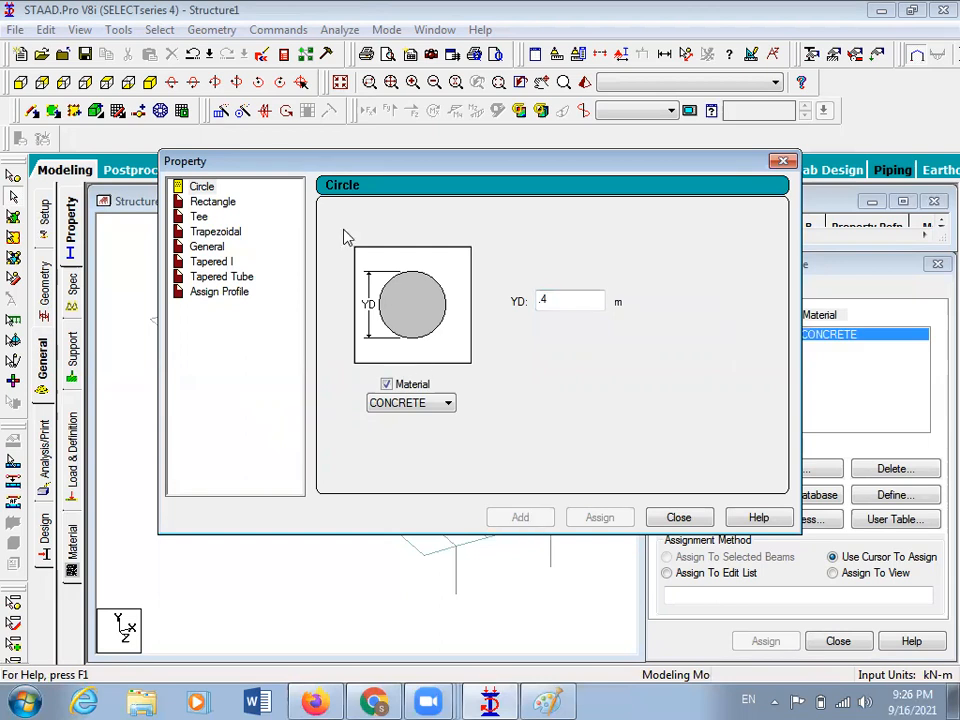
# Define a rectangular concrete section property with YD 0.30 m and ZD 0.20 m, and finish defining sections
pyautogui.click(213, 202)
pyautogui.doubleClick(561, 287)
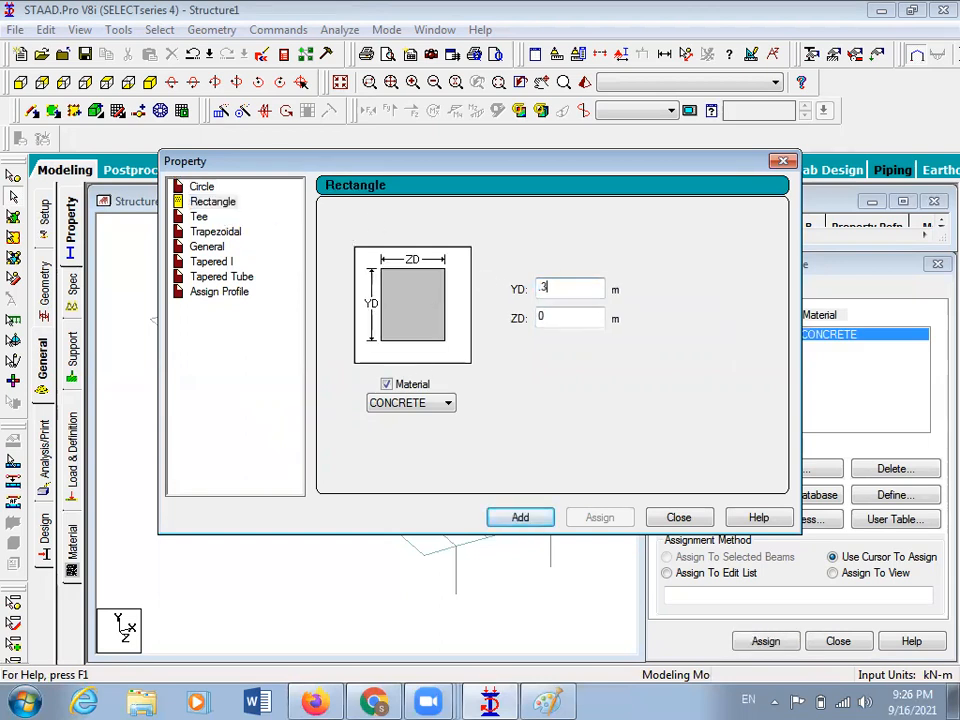
pyautogui.doubleClick(555, 316)
pyautogui.click(531, 517)
pyautogui.click(678, 517)
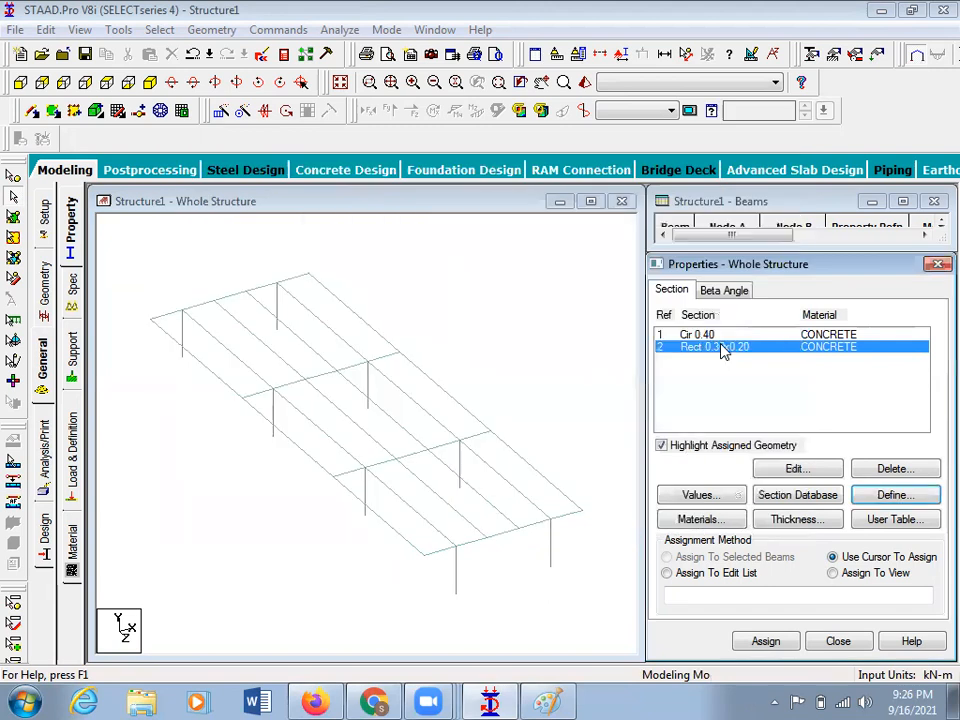
# Assign the Cir 0.40 section to all columns by selecting the beams parallel to Y, and clear the selection
pyautogui.click(690, 334)
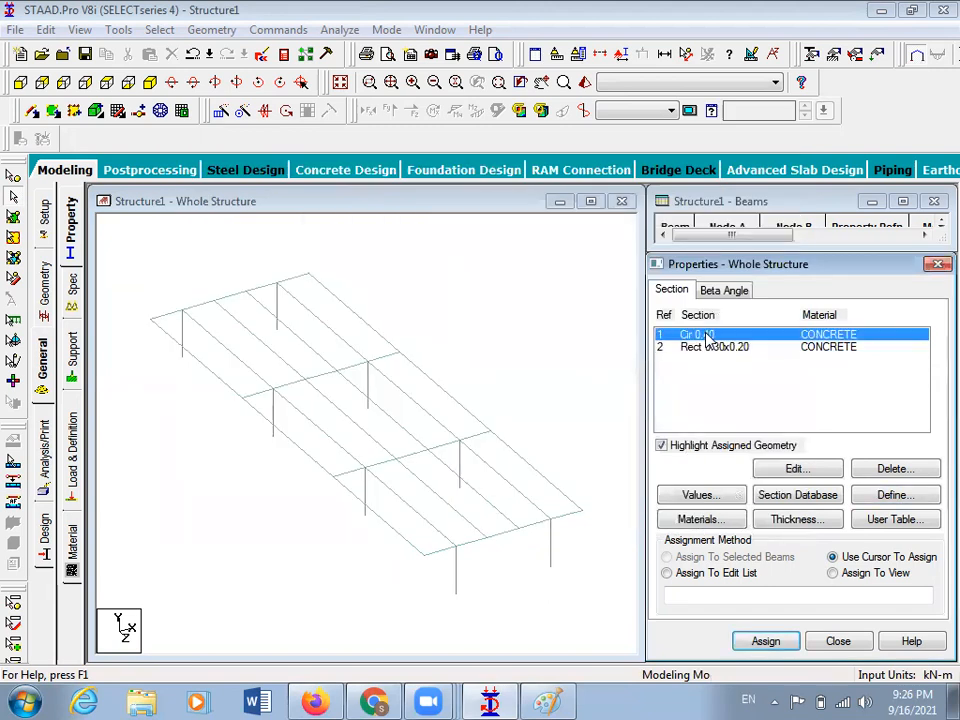
pyautogui.click(160, 29)
pyautogui.moveTo(275, 375)
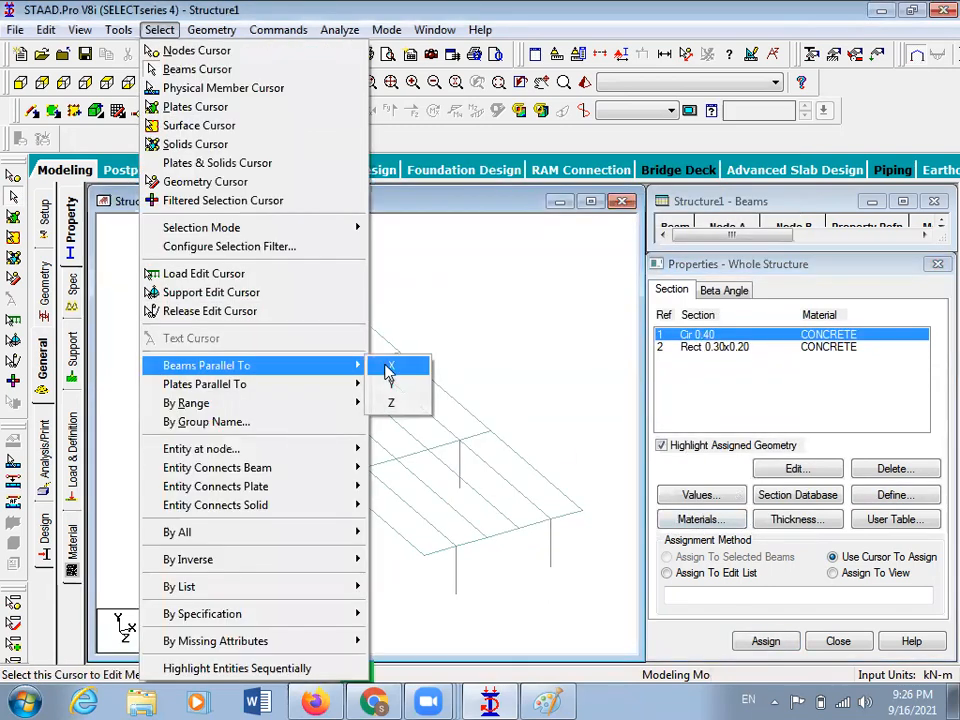
pyautogui.click(391, 385)
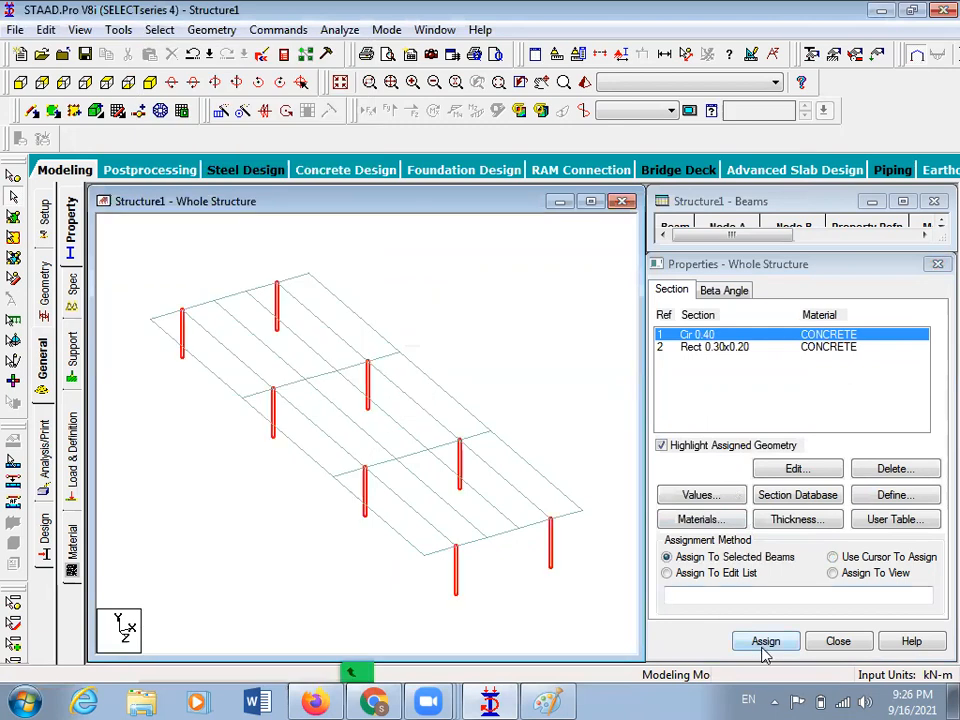
pyautogui.click(764, 646)
pyautogui.click(818, 506)
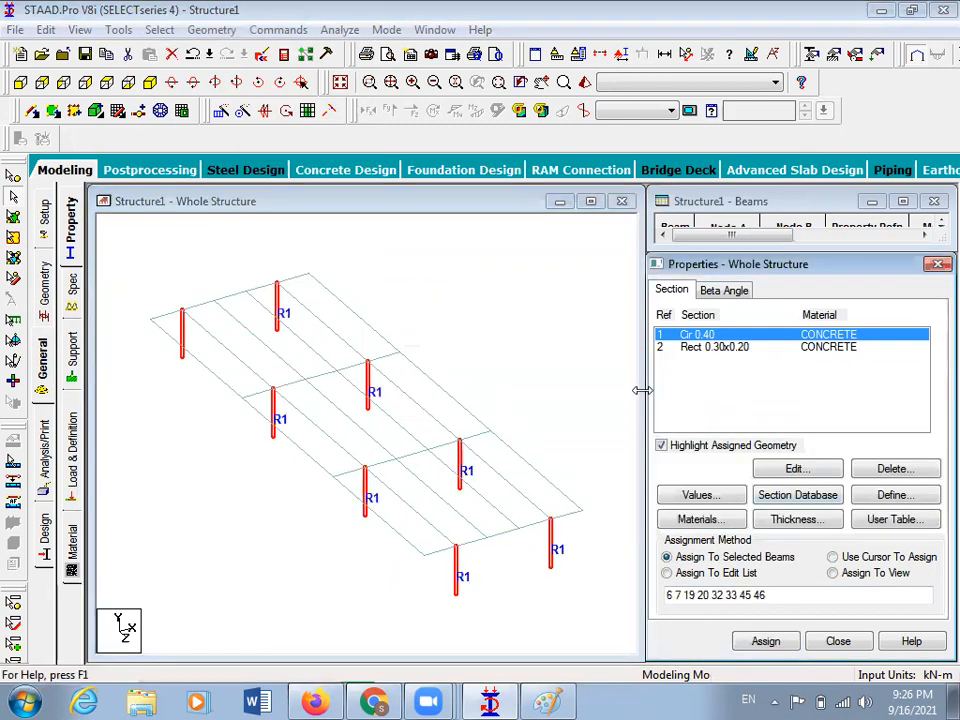
pyautogui.click(524, 319)
# Inspect the circular columns from different angles in the 3D rendered view, and close that view
pyautogui.click(584, 83)
pyautogui.moveTo(549, 518); pyautogui.dragTo(598, 452)
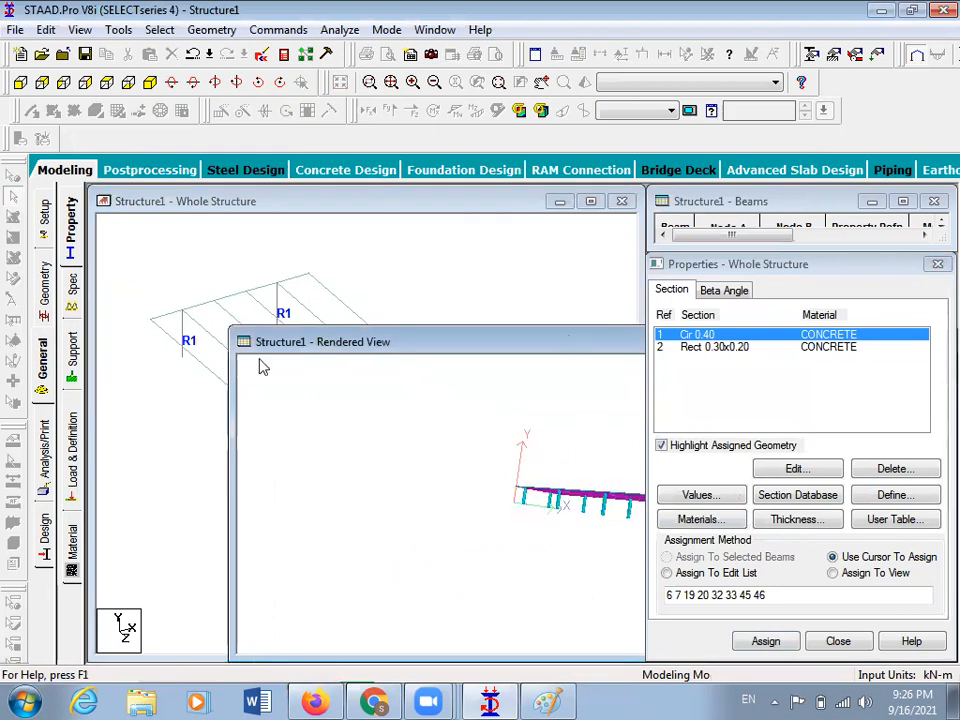
pyautogui.moveTo(568, 337); pyautogui.dragTo(259, 359)
pyautogui.moveTo(366, 507); pyautogui.dragTo(398, 500)
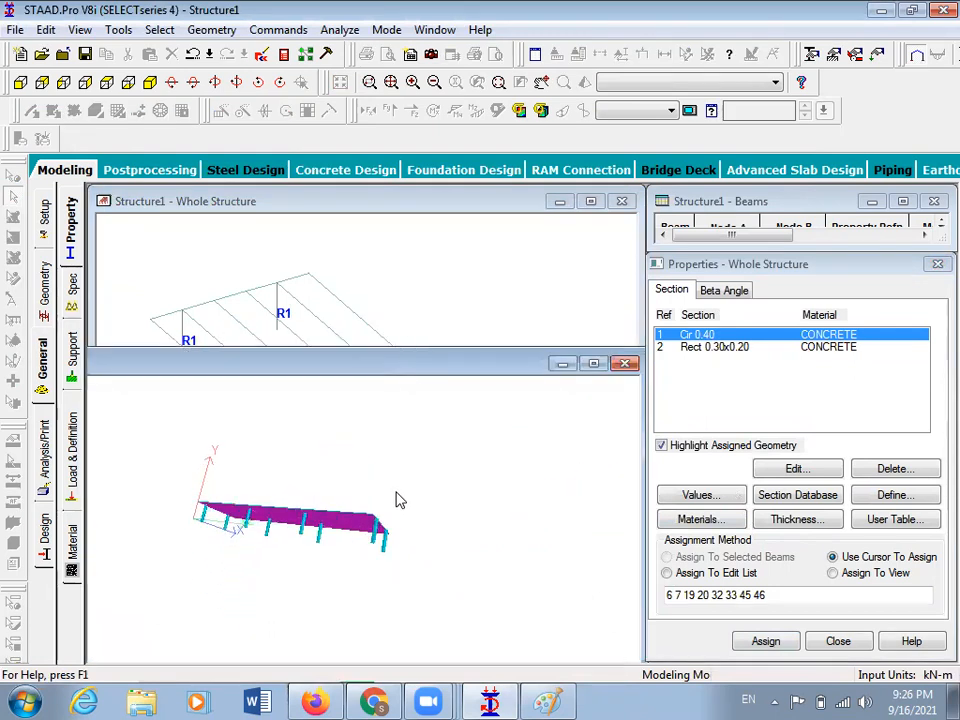
pyautogui.click(624, 363)
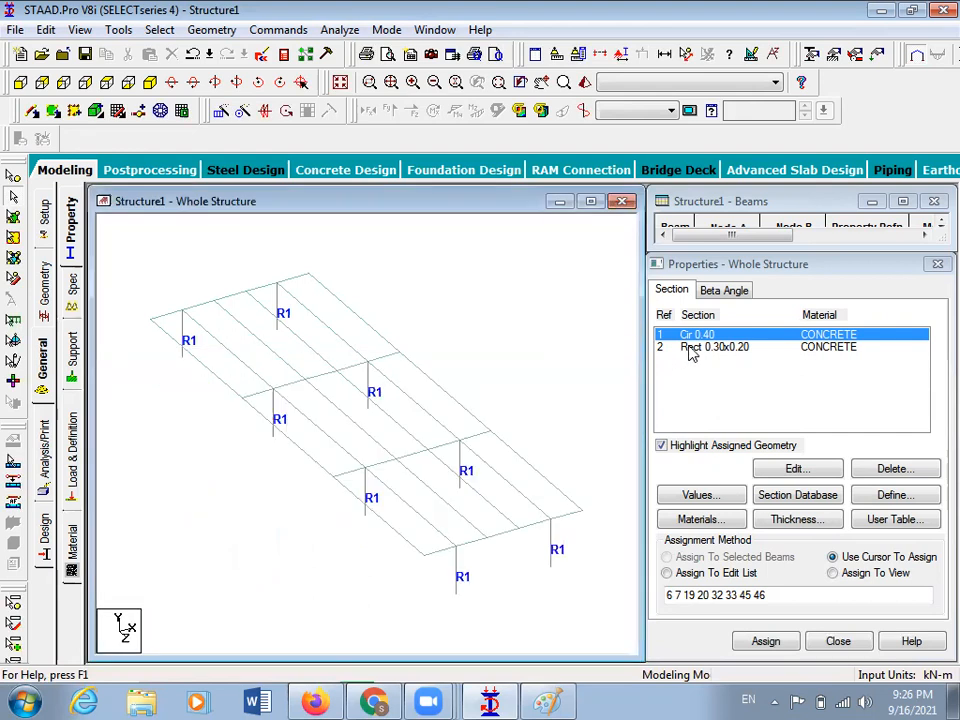
# Assign the Rect 0.30x0.20 section to all deck beams by selecting the beams parallel to X and Z
pyautogui.click(690, 348)
pyautogui.click(163, 30)
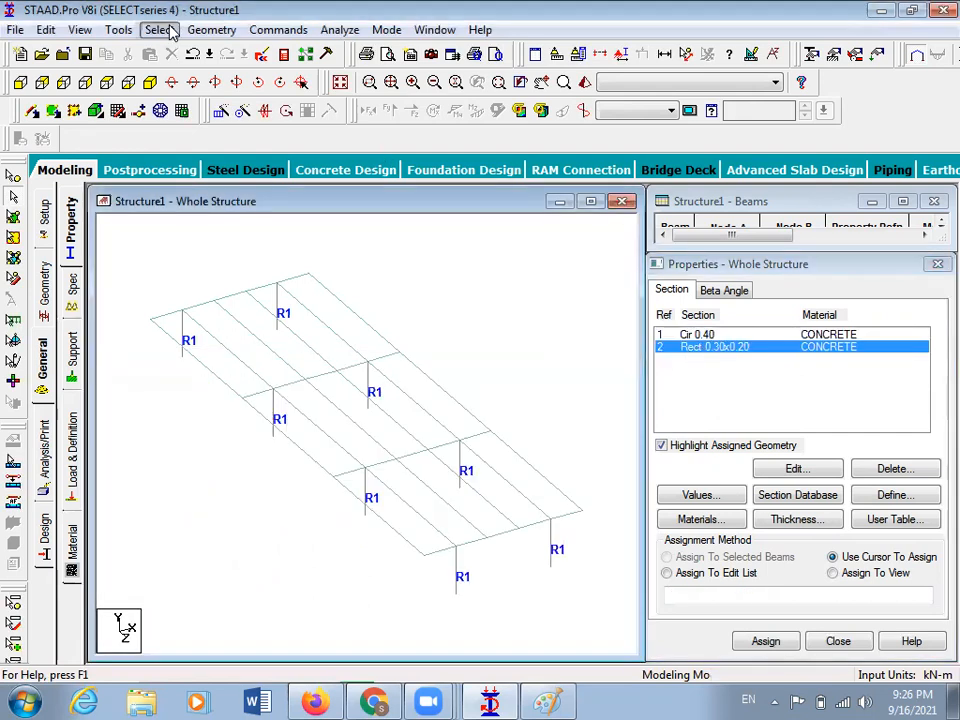
pyautogui.moveTo(306, 369)
pyautogui.click(396, 368)
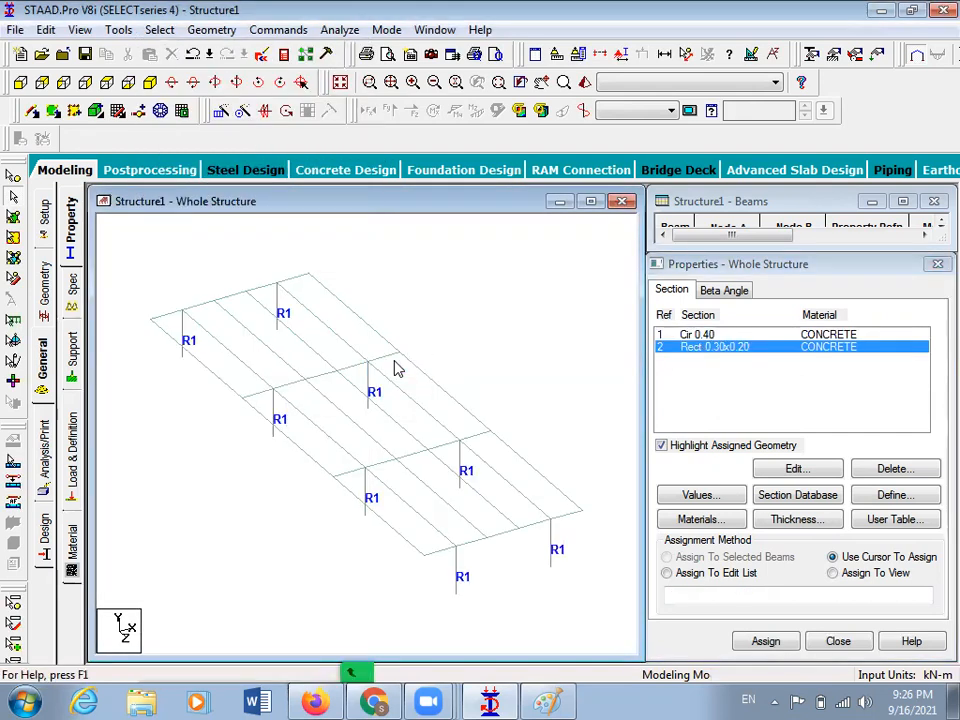
pyautogui.click(160, 30)
pyautogui.moveTo(283, 369)
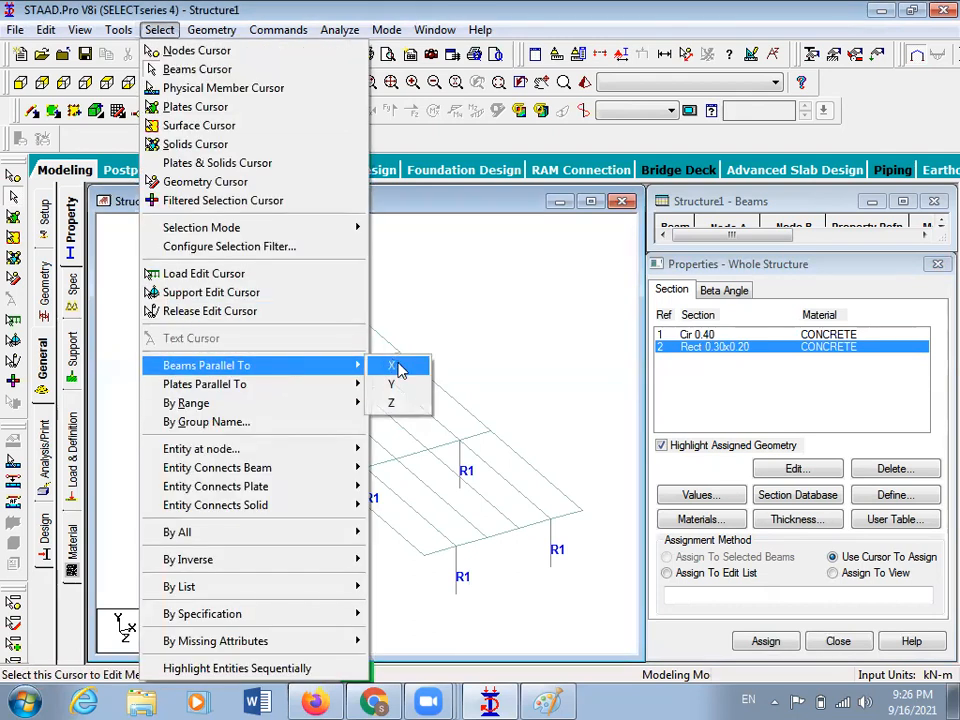
pyautogui.click(396, 369)
pyautogui.click(162, 30)
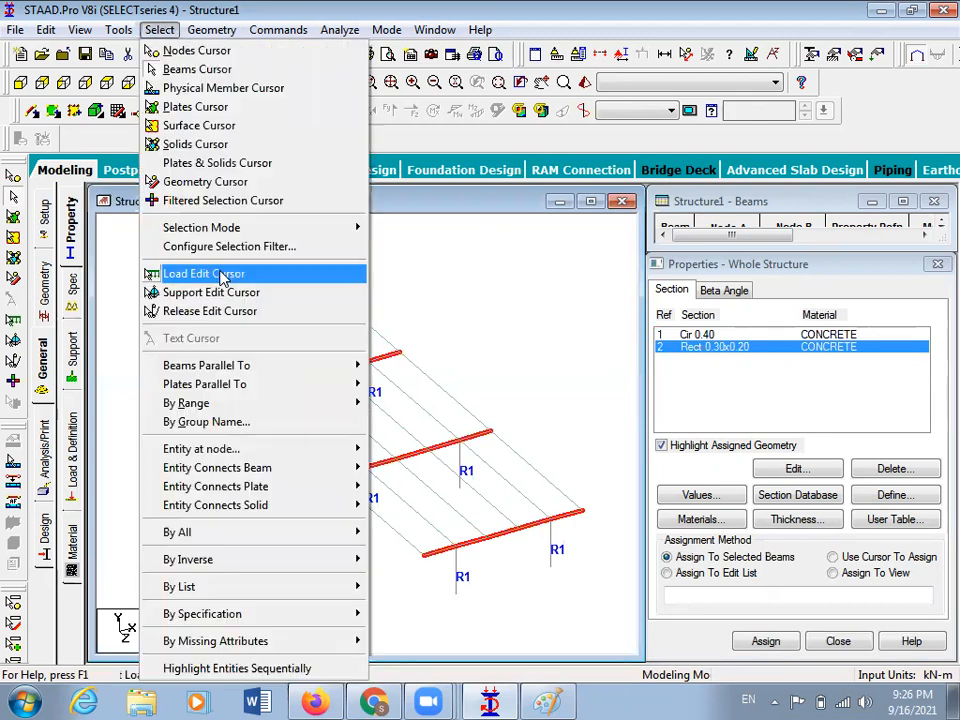
pyautogui.moveTo(300, 366)
pyautogui.click(389, 404)
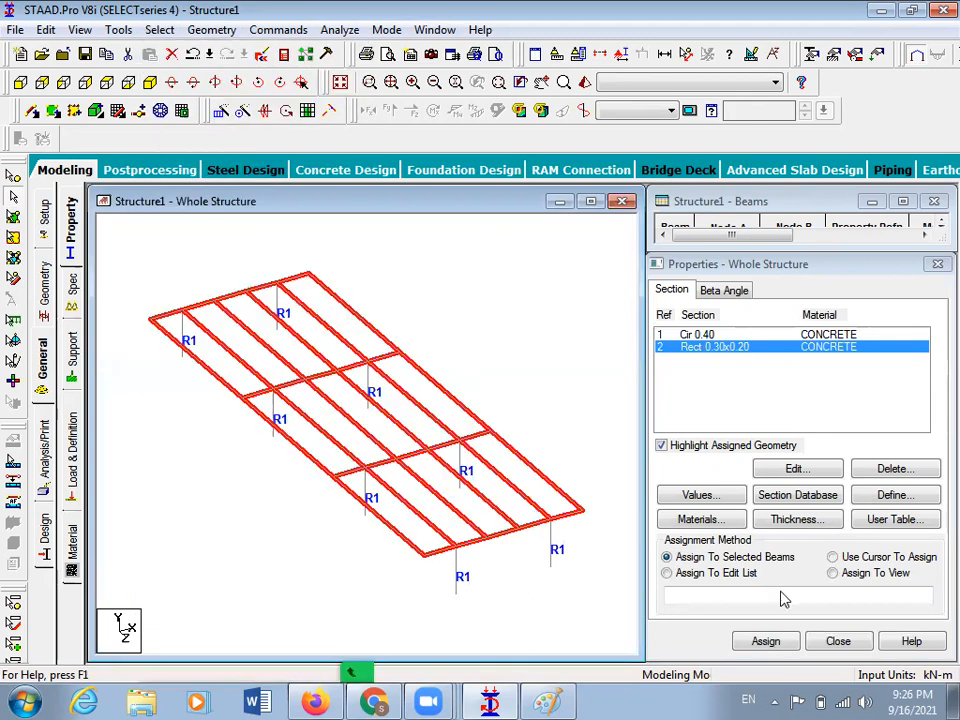
pyautogui.click(780, 641)
pyautogui.click(816, 508)
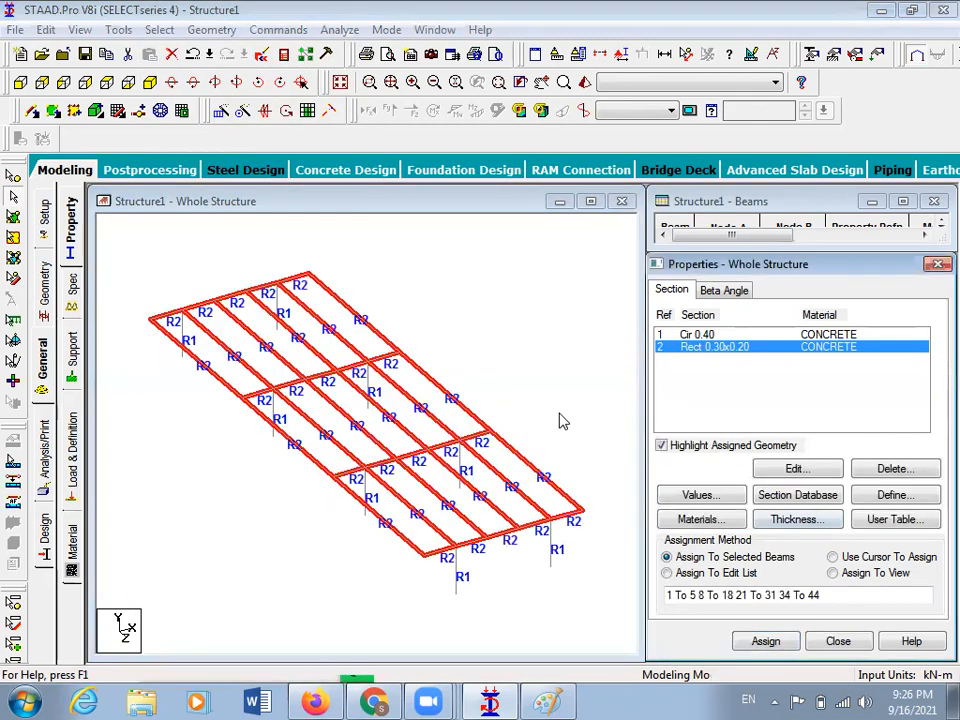
# Define a concrete plate element thickness of 0.130 m at all four nodes
pyautogui.click(798, 519)
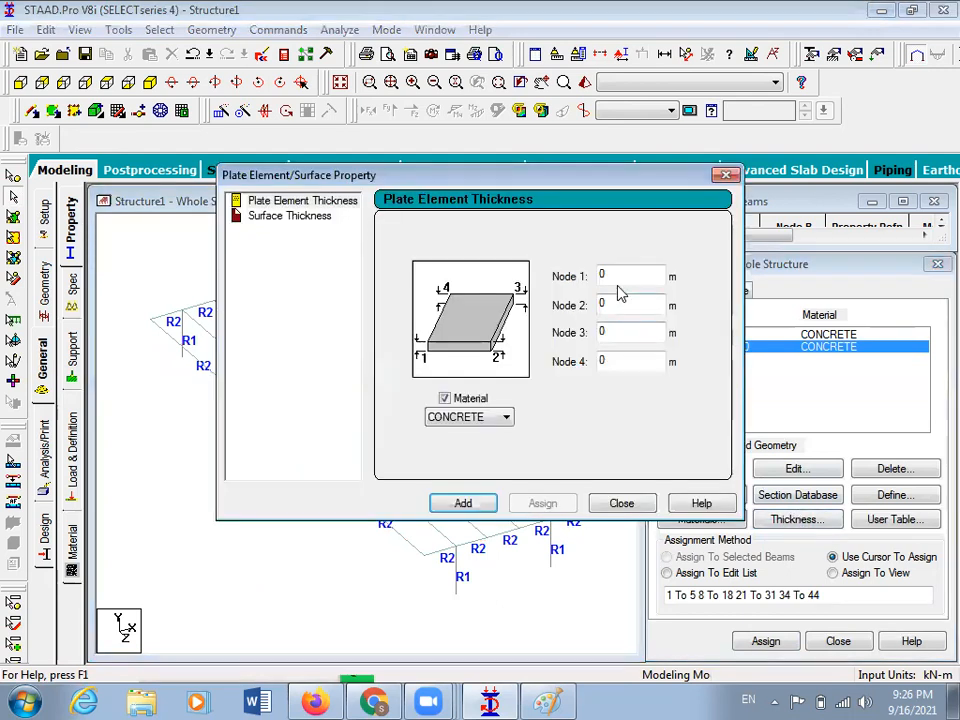
pyautogui.write('.')
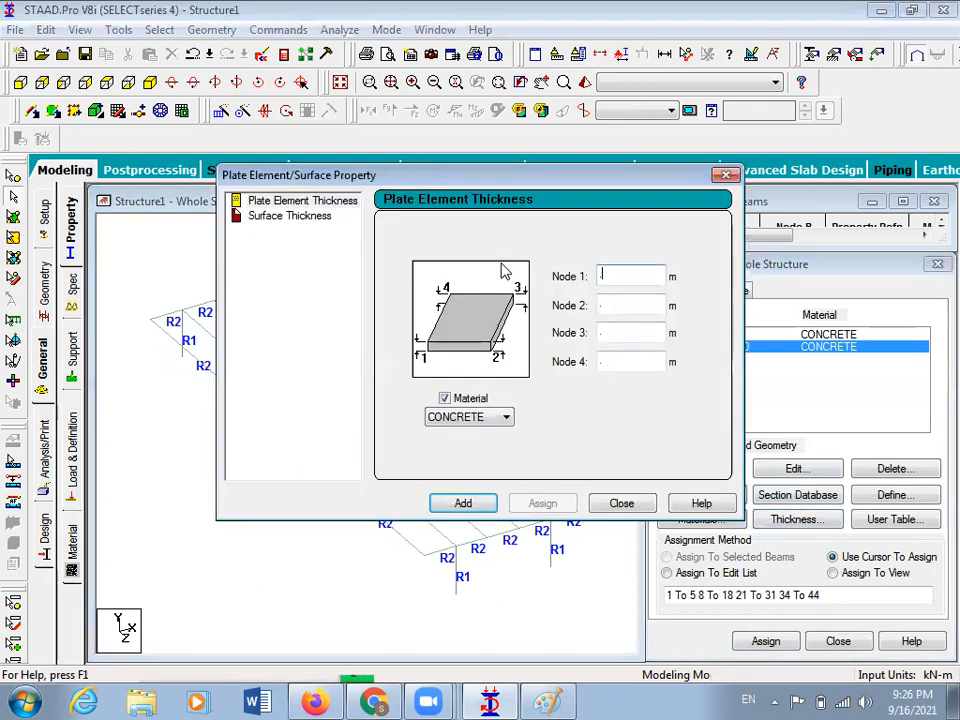
pyautogui.write('130')
pyautogui.click(463, 503)
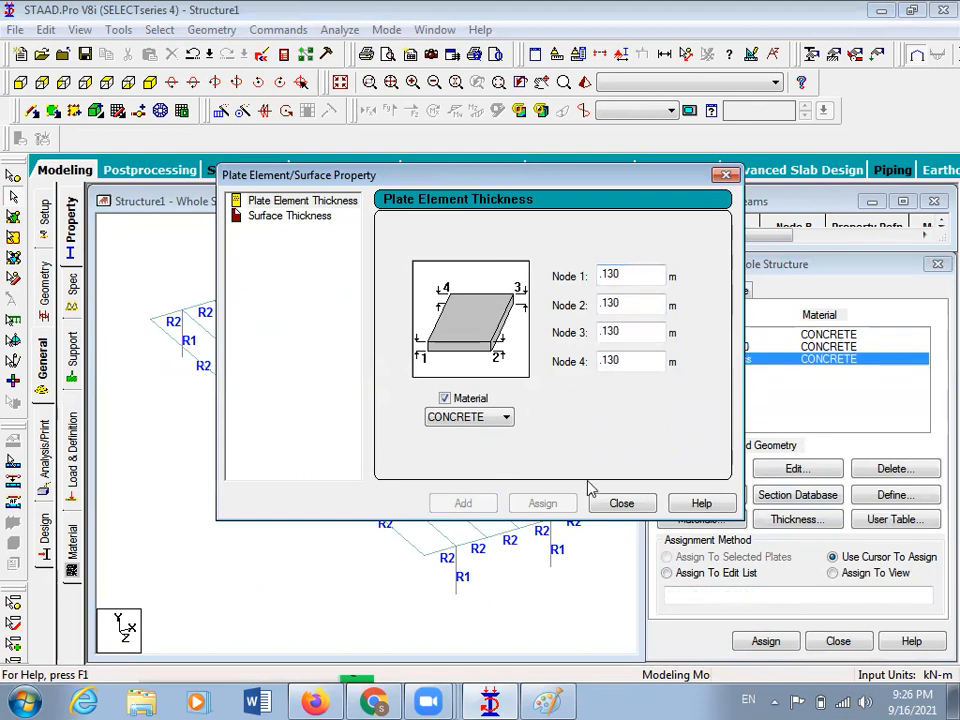
pyautogui.click(617, 503)
# Assign the plate thickness property to all deck plates using the Assign To View method
pyautogui.click(833, 573)
pyautogui.click(768, 641)
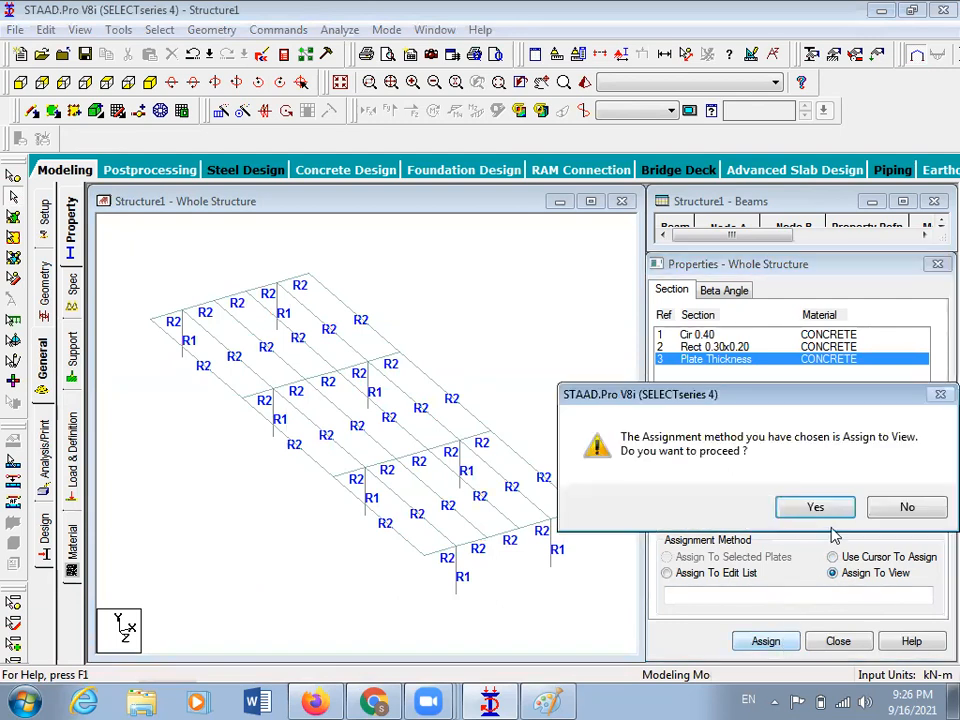
pyautogui.click(770, 510)
pyautogui.click(561, 425)
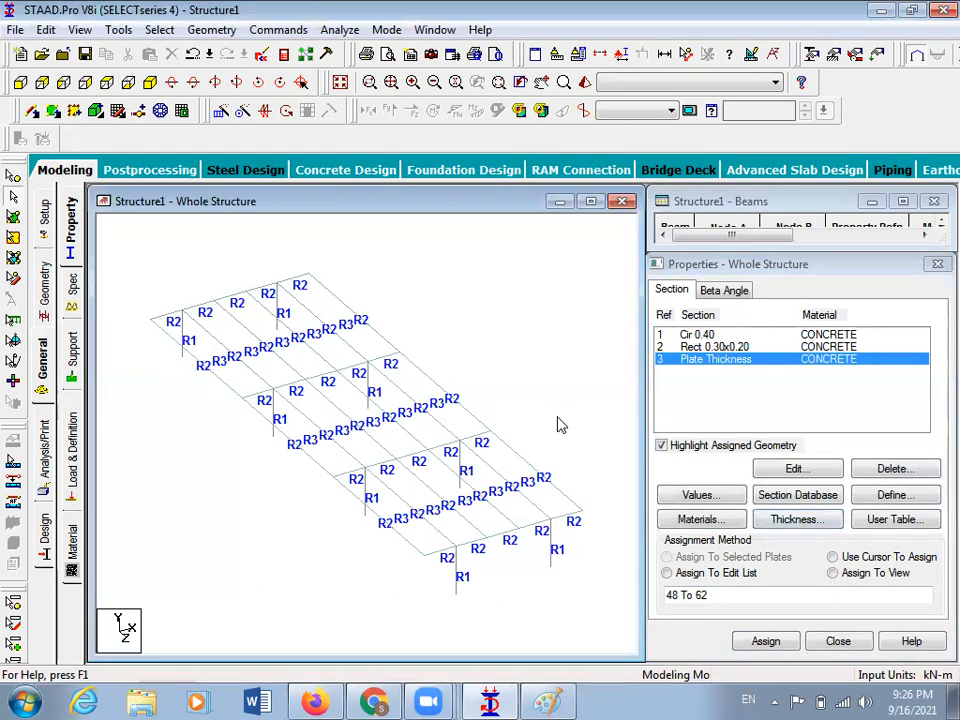
# Create a fixed support definition for the structure
pyautogui.click(71, 352)
pyautogui.click(811, 506)
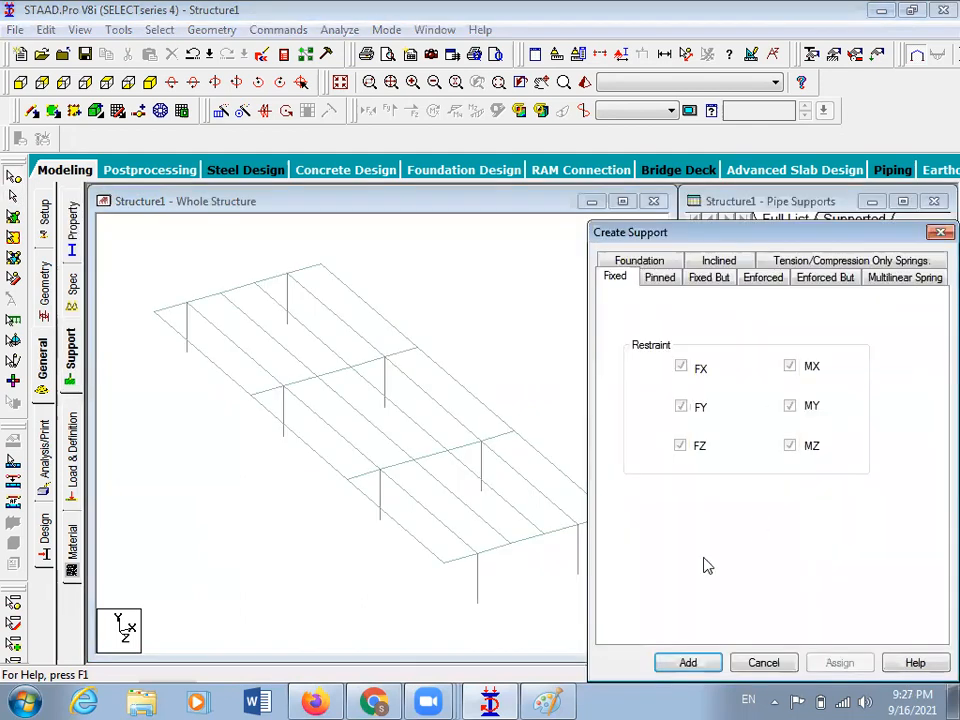
pyautogui.click(690, 663)
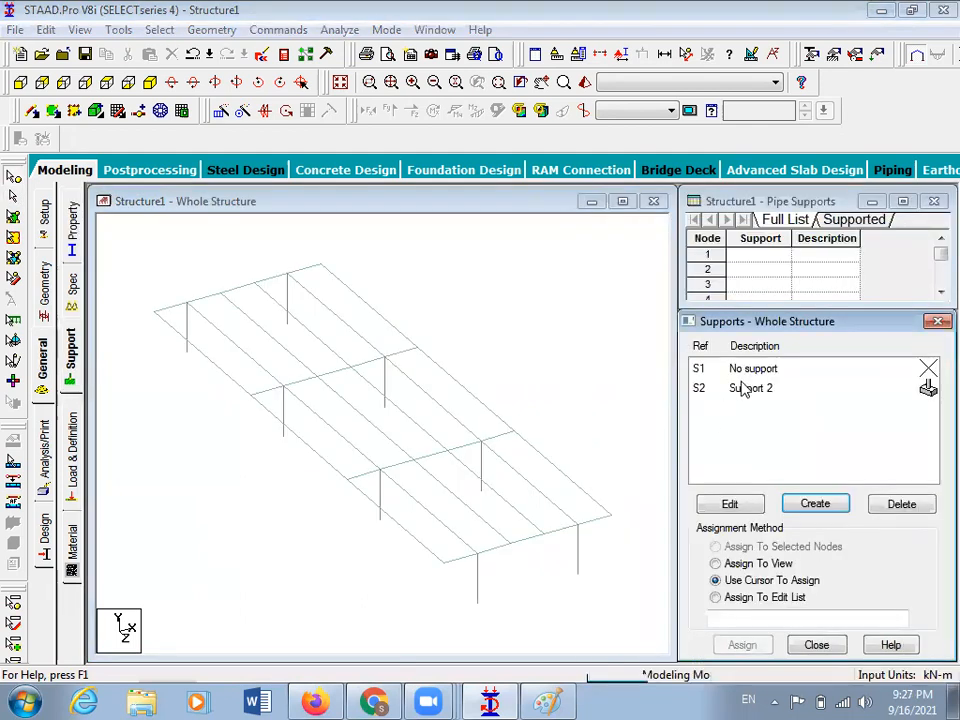
# Assign the fixed support to all column base nodes, selected together in the front view, and return to the isometric view
pyautogui.click(745, 390)
pyautogui.click(24, 84)
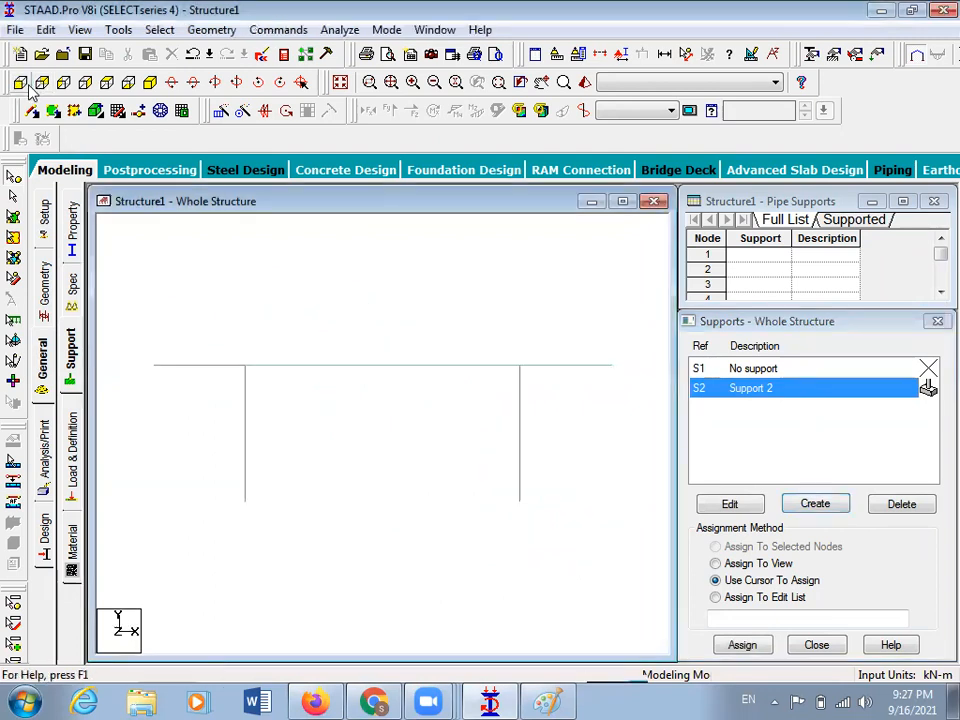
pyautogui.moveTo(193, 445); pyautogui.dragTo(615, 565)
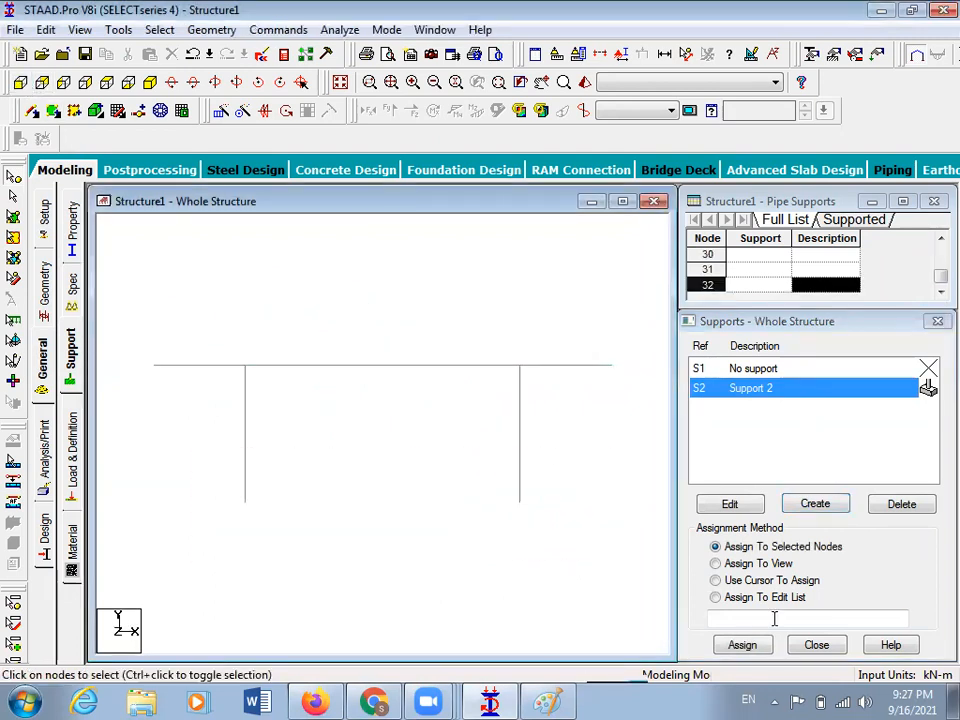
pyautogui.click(750, 645)
pyautogui.click(808, 538)
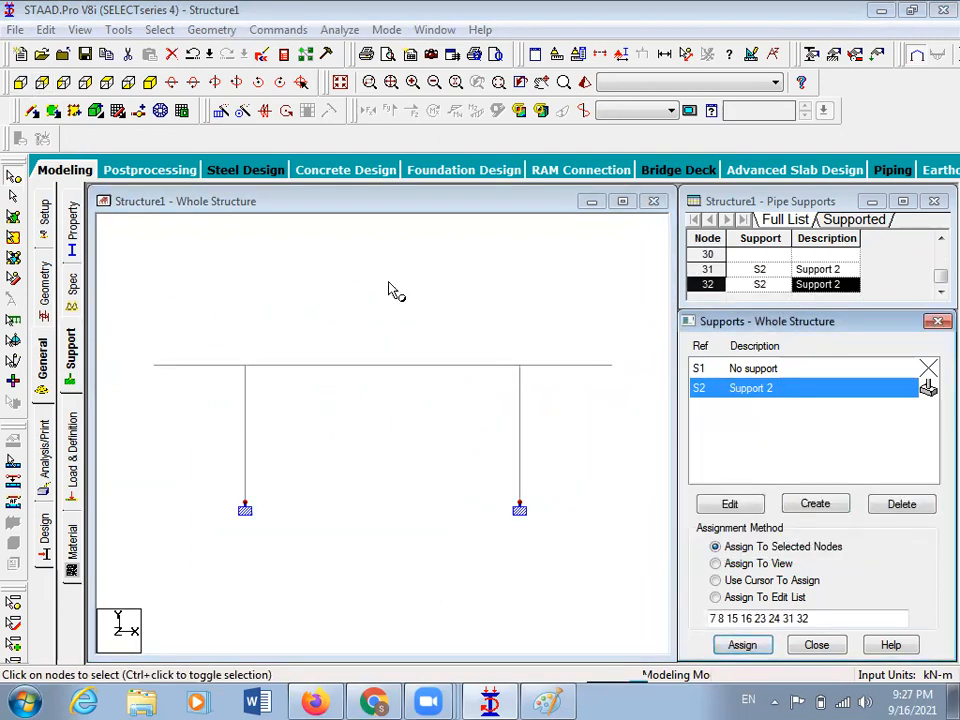
pyautogui.click(150, 82)
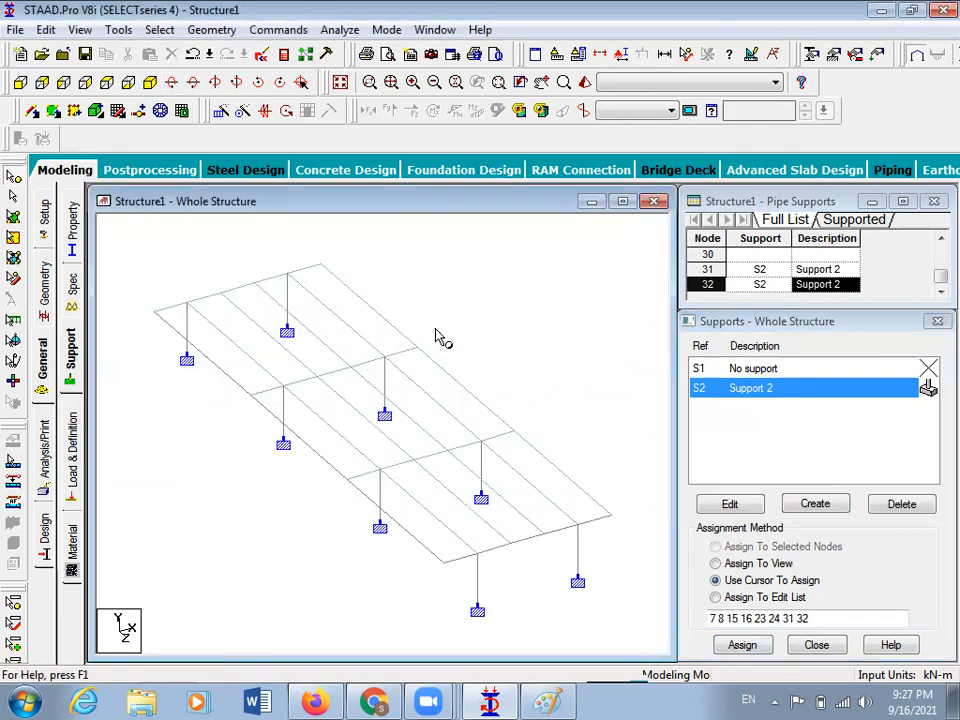
# Create primary load case 1 with the Dead loading type and the title "dl"
pyautogui.click(72, 448)
pyautogui.click(715, 233)
pyautogui.click(762, 515)
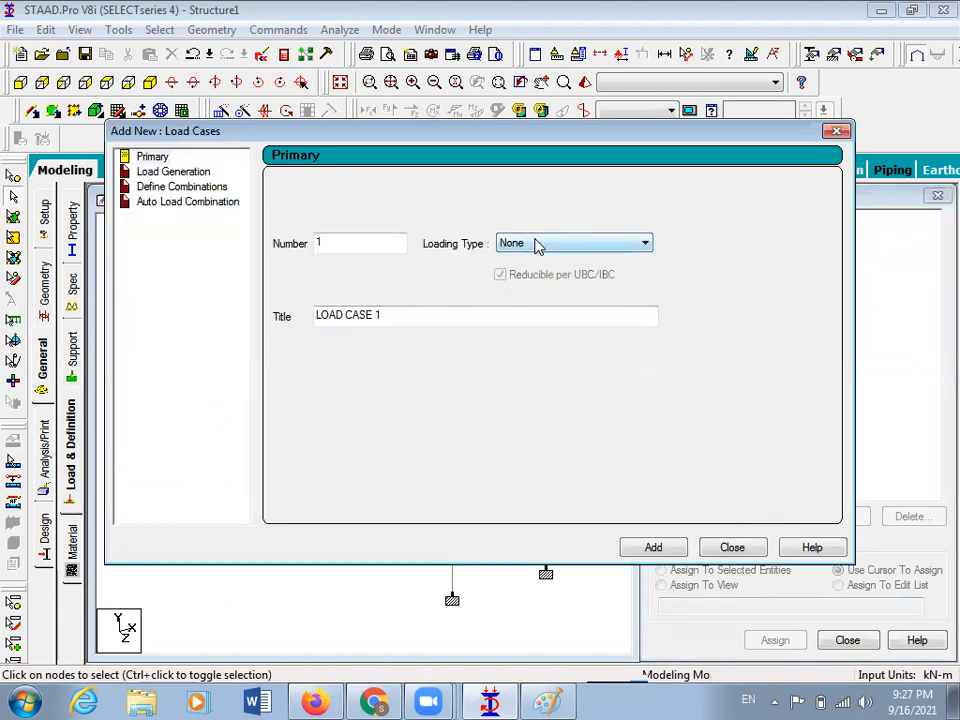
pyautogui.click(536, 246)
pyautogui.click(514, 258)
pyautogui.click(441, 314)
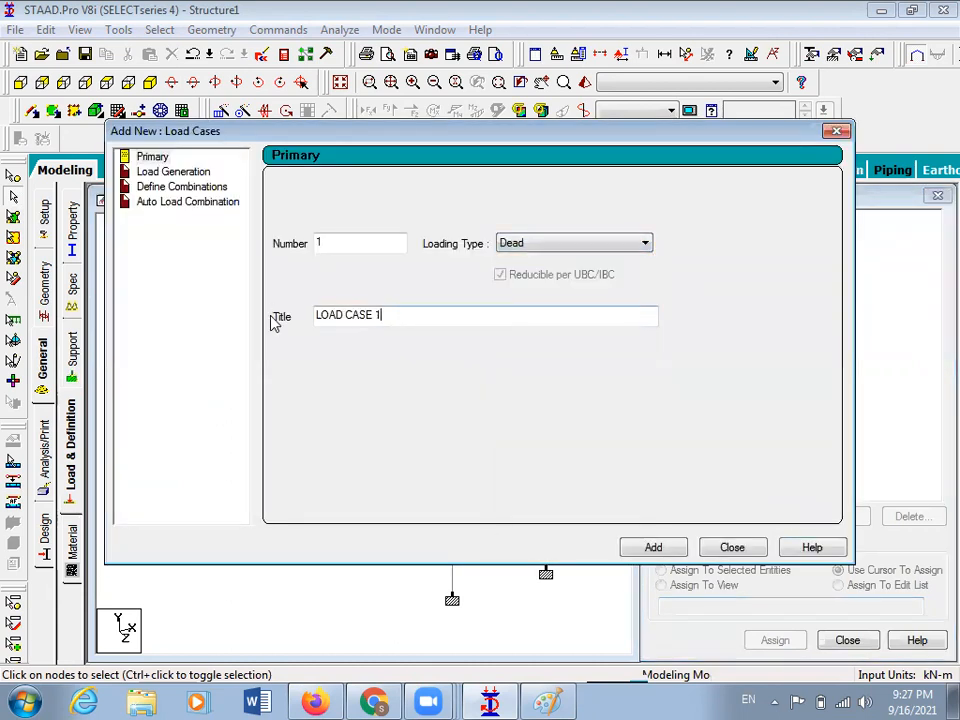
pyautogui.hotkey('shift', 'Home')
pyautogui.write('dl')
pyautogui.click(656, 552)
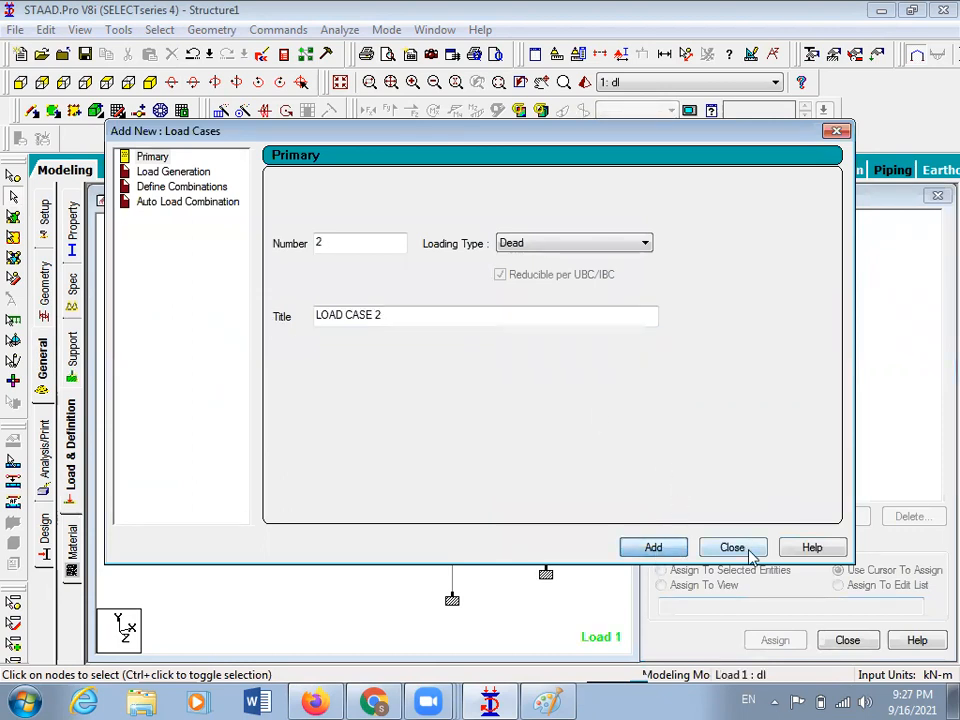
pyautogui.click(750, 553)
# Add a selfweight load in the Y direction with factor -1 to load case 1 (dl)
pyautogui.click(720, 249)
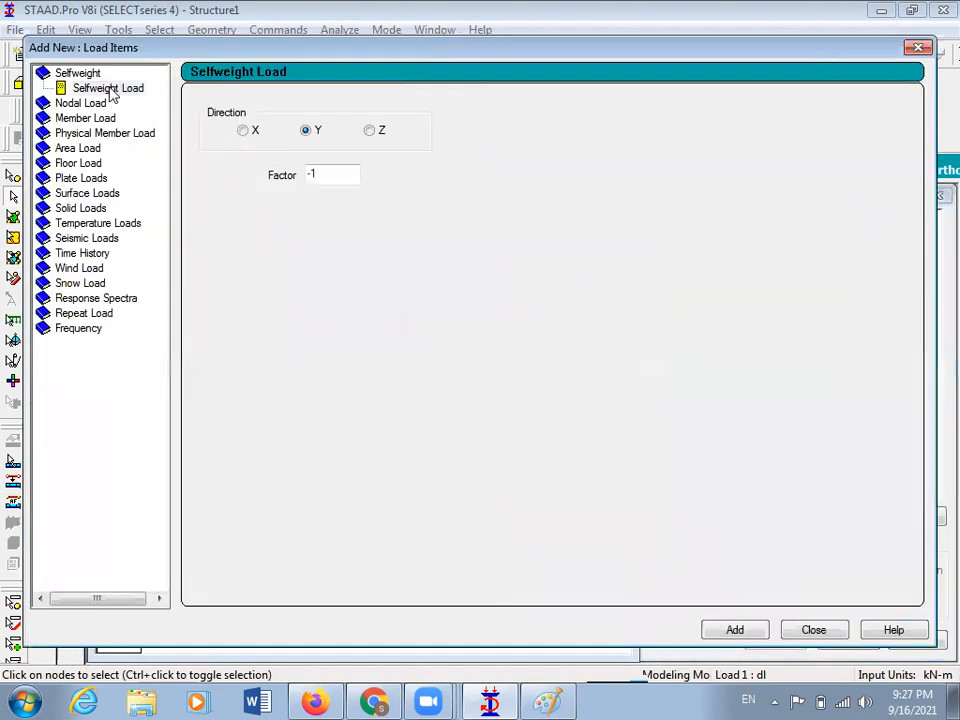
pyautogui.click(108, 88)
pyautogui.click(731, 633)
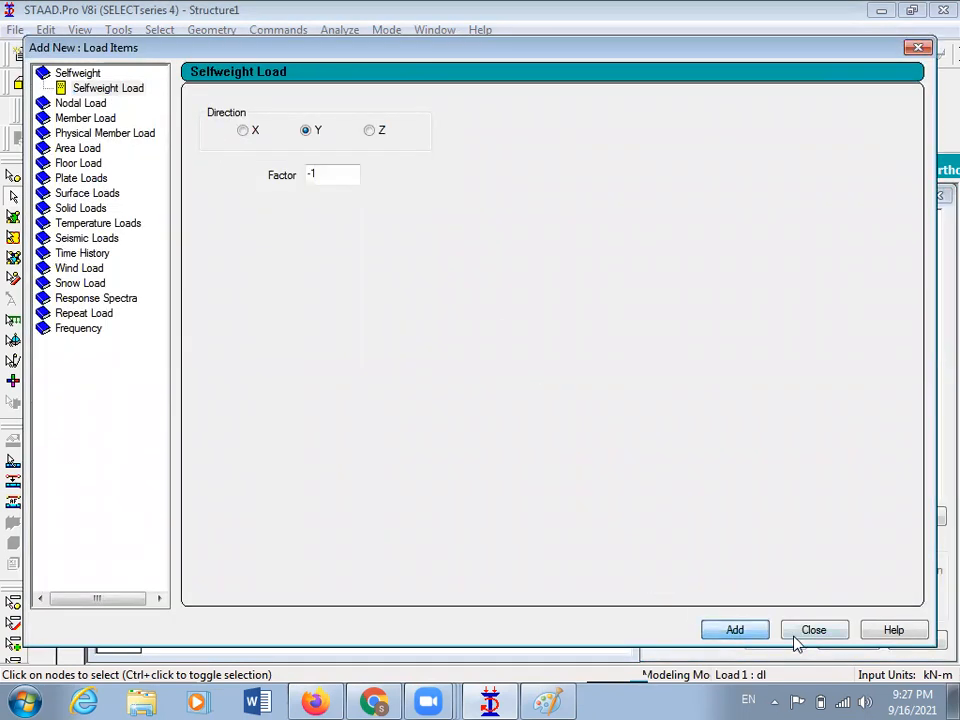
pyautogui.click(800, 632)
# Assign the selfweight load to the whole structure using the Assign To View method
pyautogui.click(745, 264)
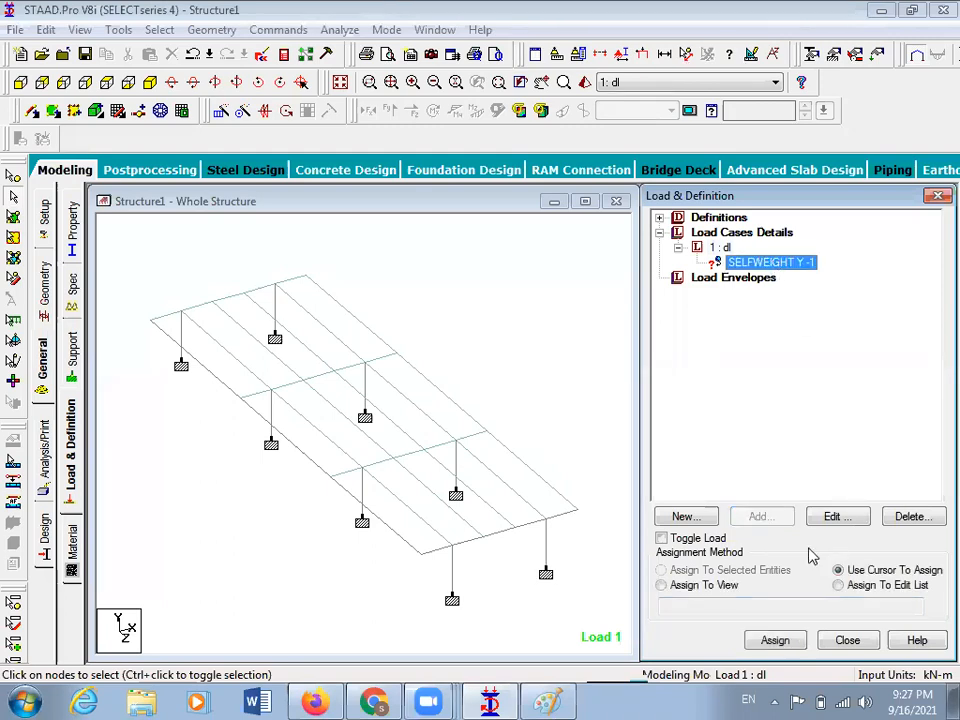
pyautogui.click(712, 587)
pyautogui.click(778, 639)
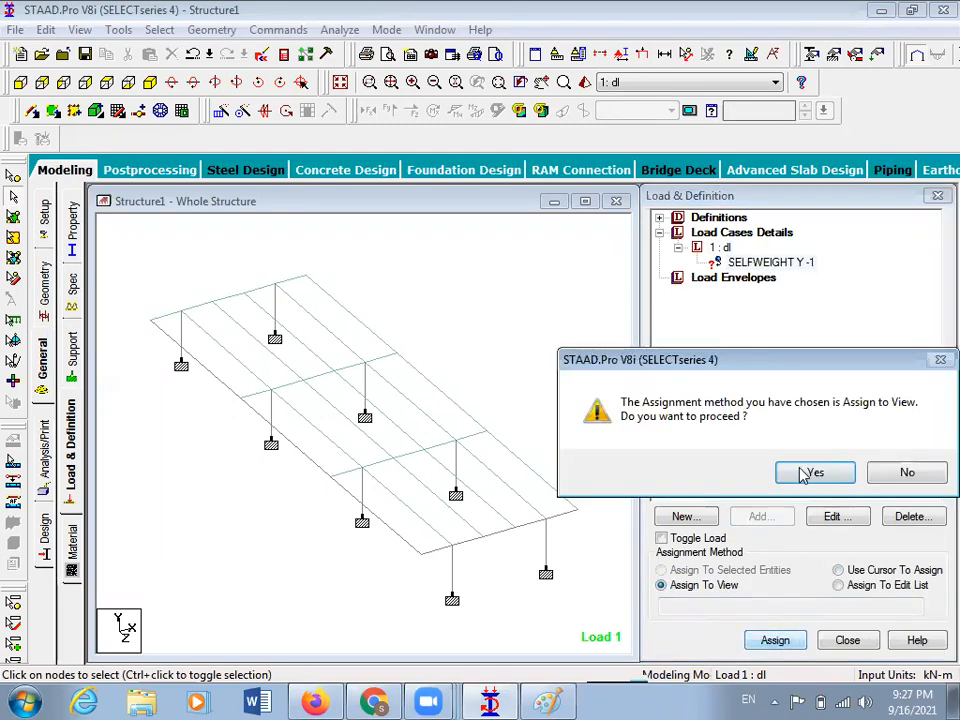
pyautogui.click(803, 470)
pyautogui.click(517, 389)
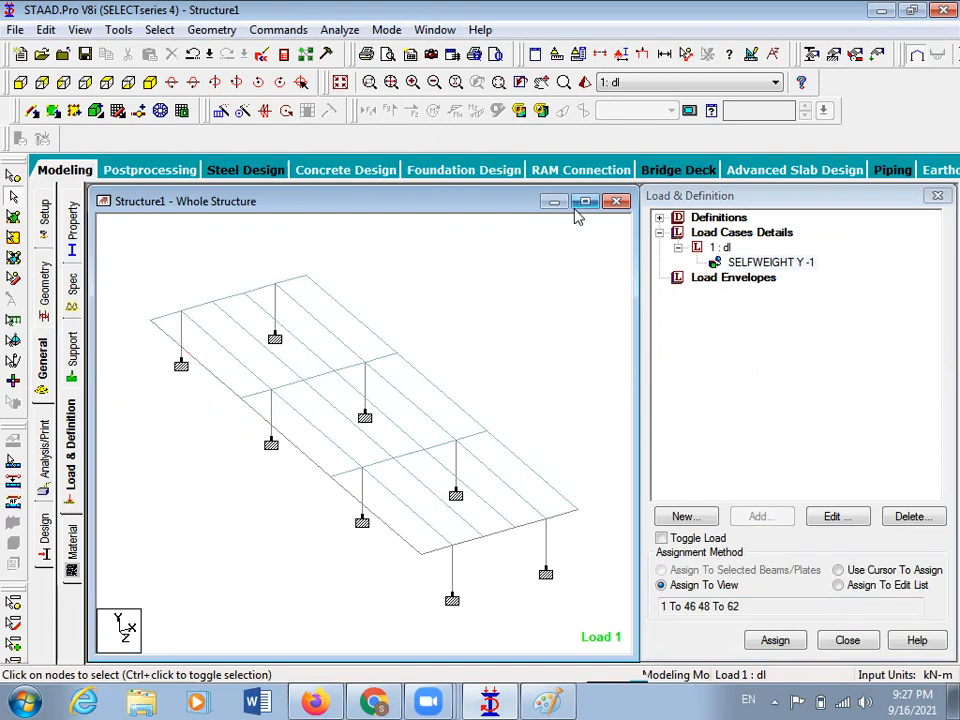
# Create wind definition type 1 with the comment "WIND 1"
pyautogui.click(659, 218)
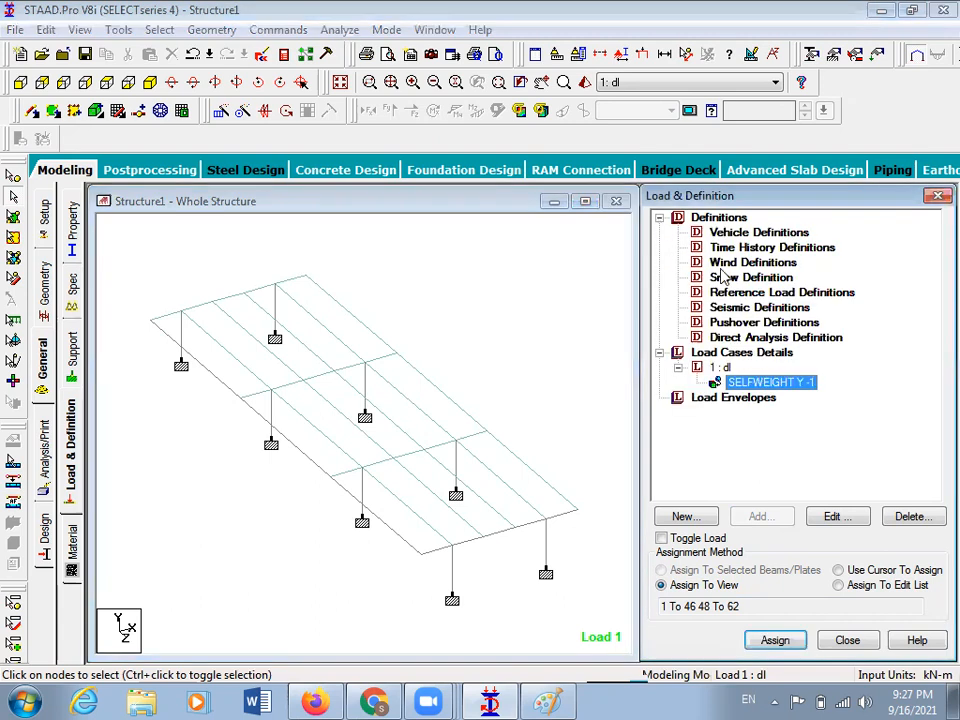
pyautogui.click(740, 262)
pyautogui.click(770, 522)
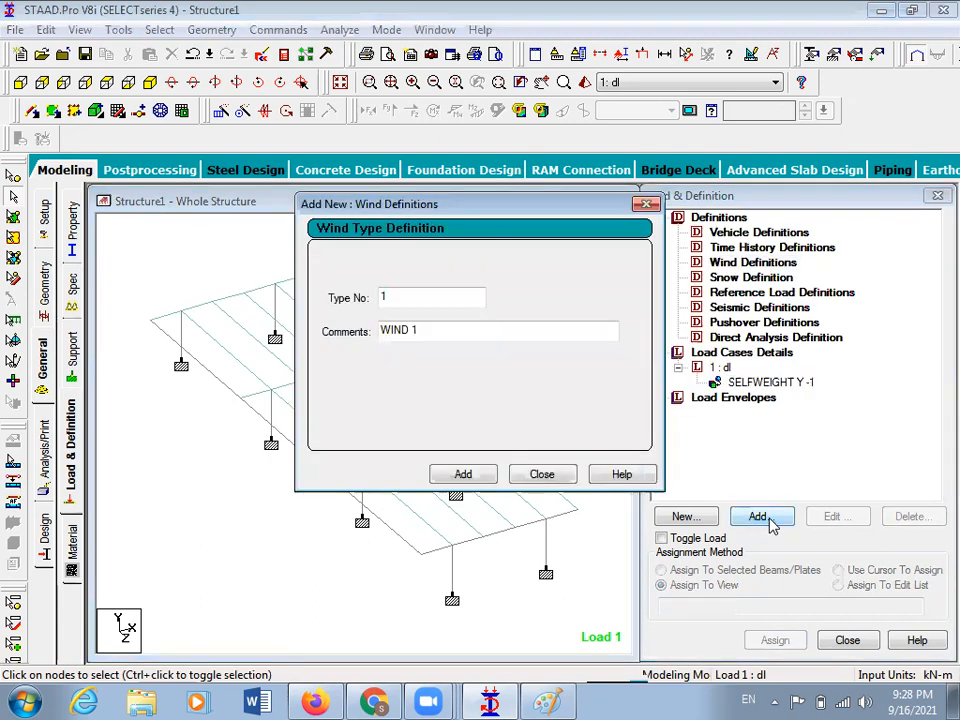
pyautogui.click(462, 473)
pyautogui.click(538, 475)
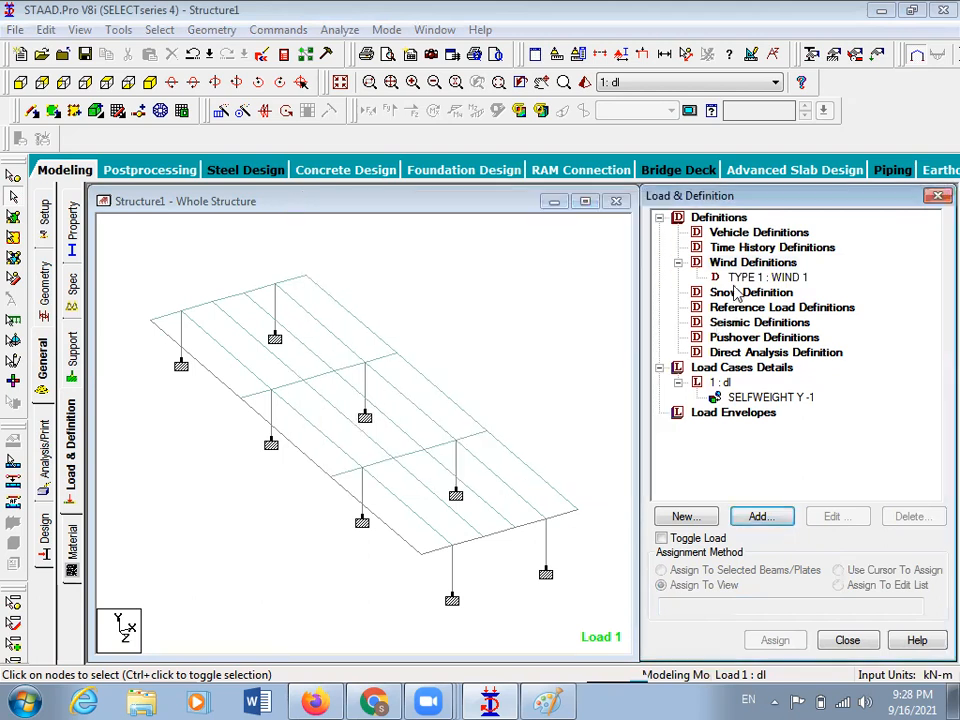
# Start the ASCE-7 intensity calculation for WIND 1 and apply a basic wind speed of 47 kmph in the common data
pyautogui.click(745, 277)
pyautogui.click(758, 518)
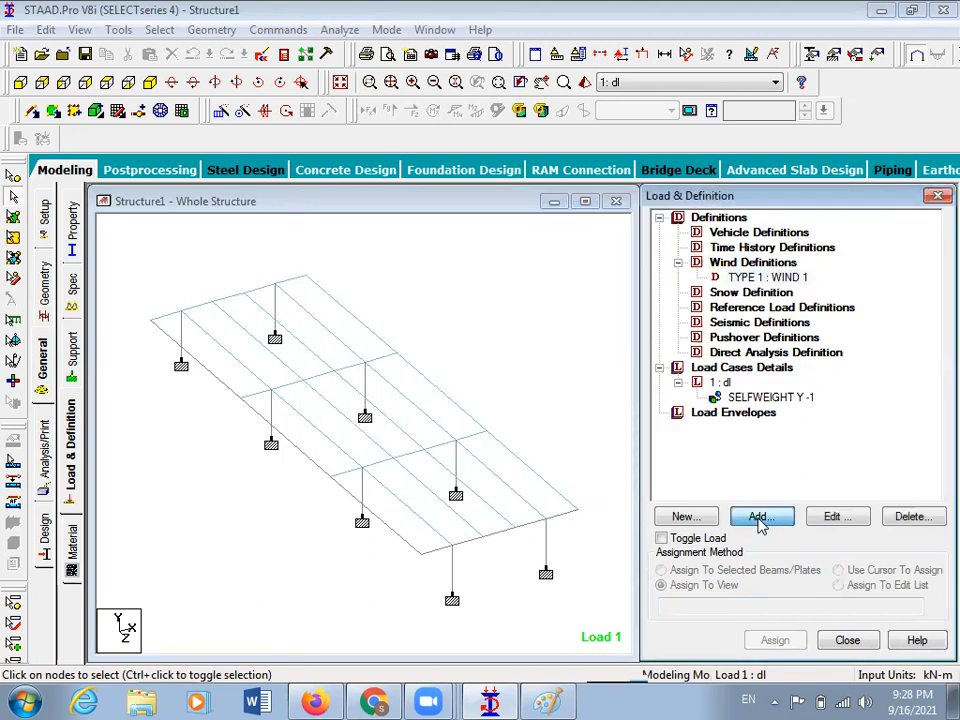
pyautogui.click(532, 464)
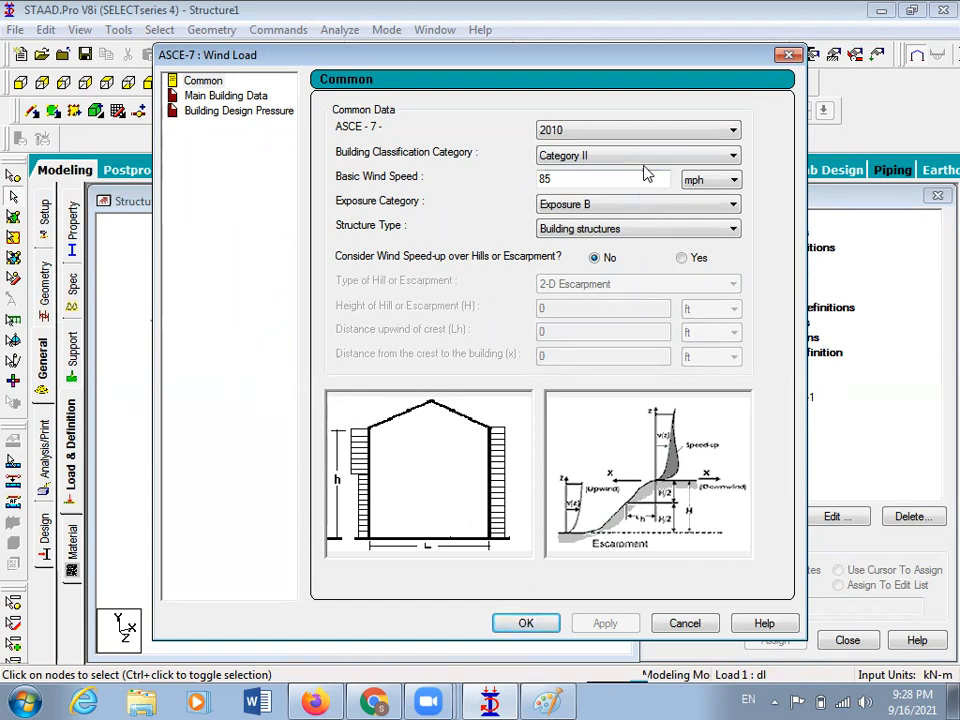
pyautogui.click(697, 183)
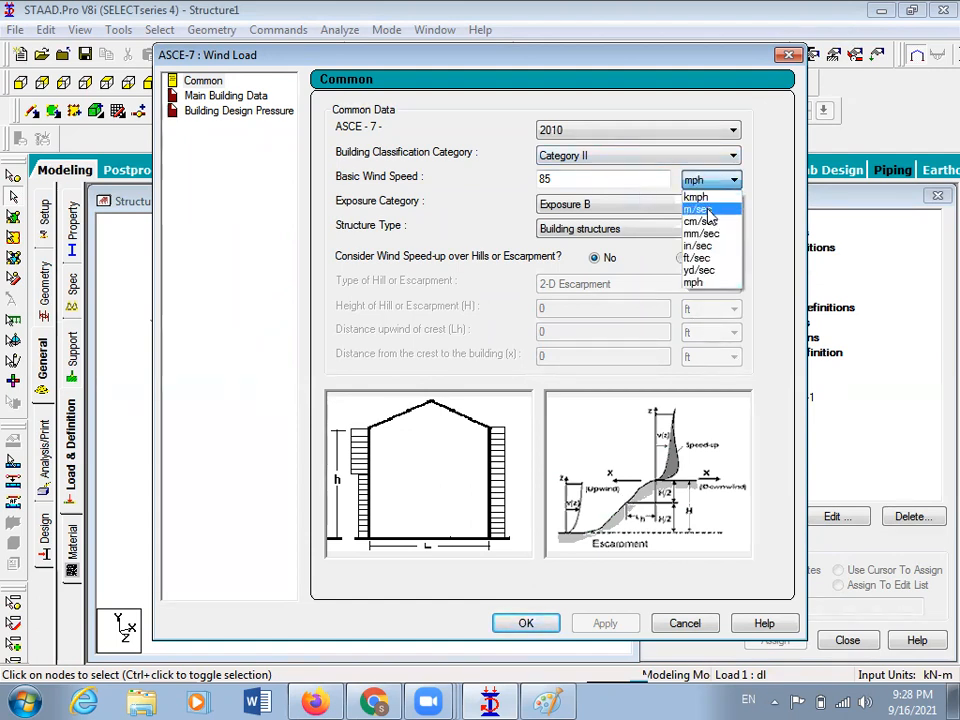
pyautogui.click(697, 197)
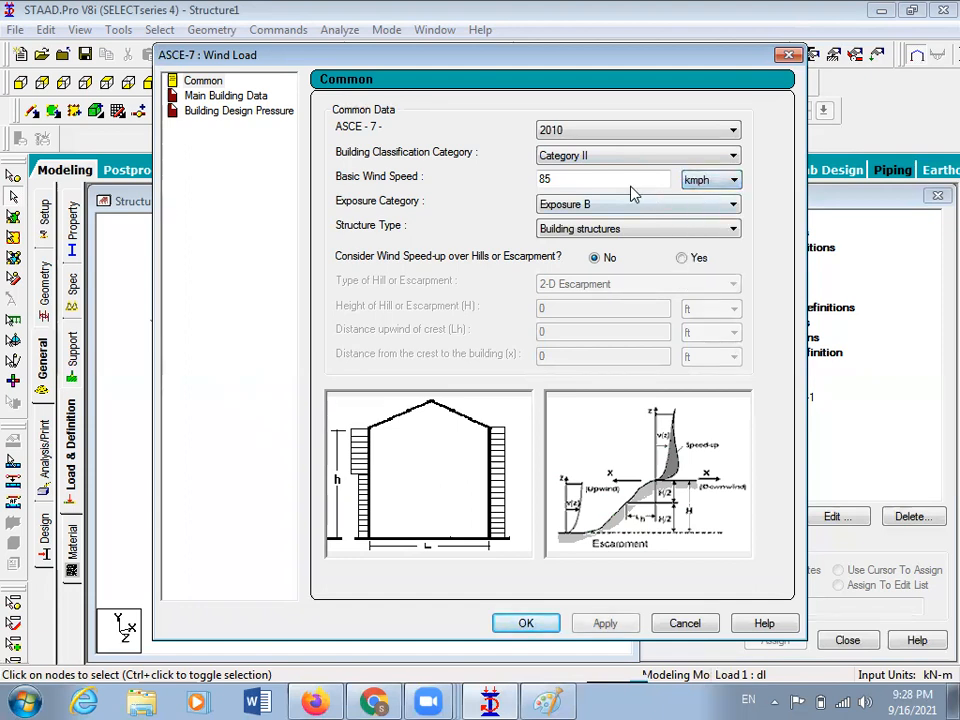
pyautogui.doubleClick(621, 178)
pyautogui.write('47')
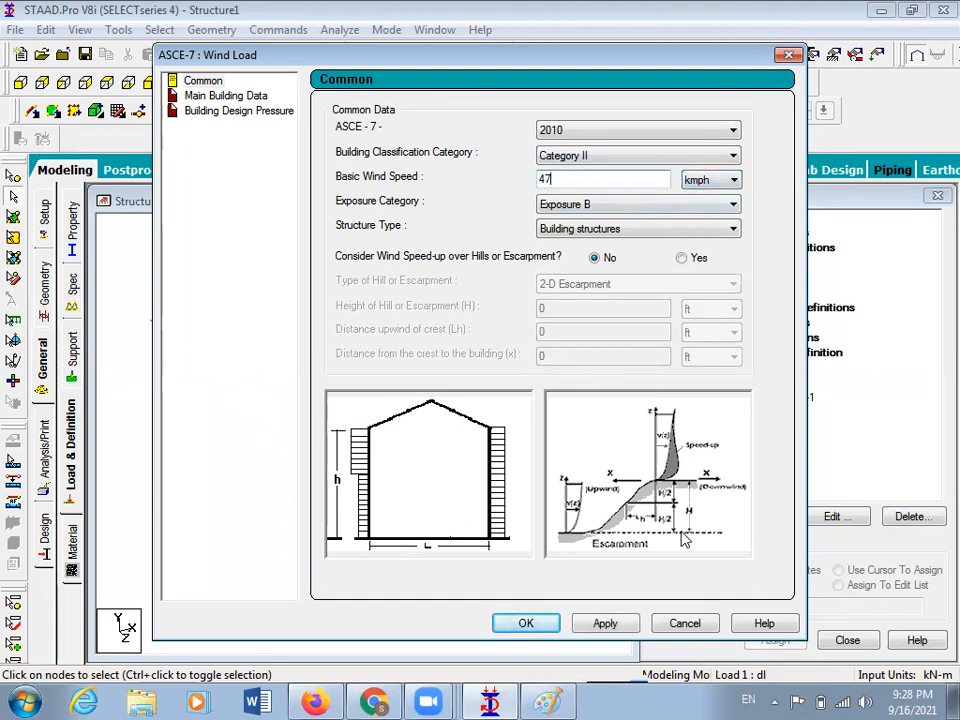
pyautogui.click(612, 623)
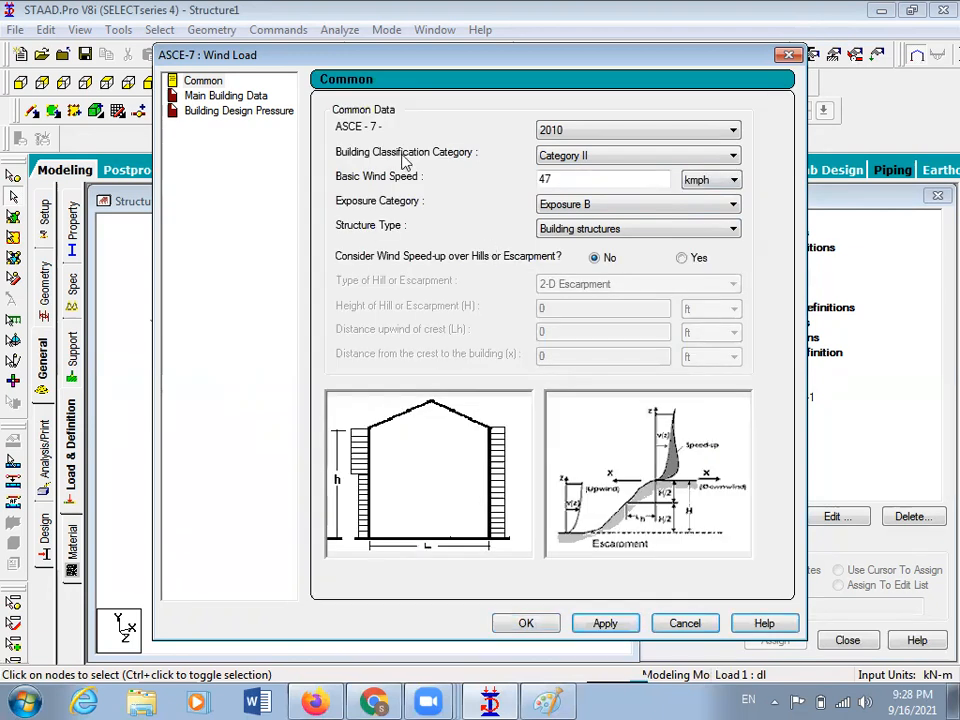
# Switch the units of the building height and both building lengths to metres in the main building data
pyautogui.click(226, 96)
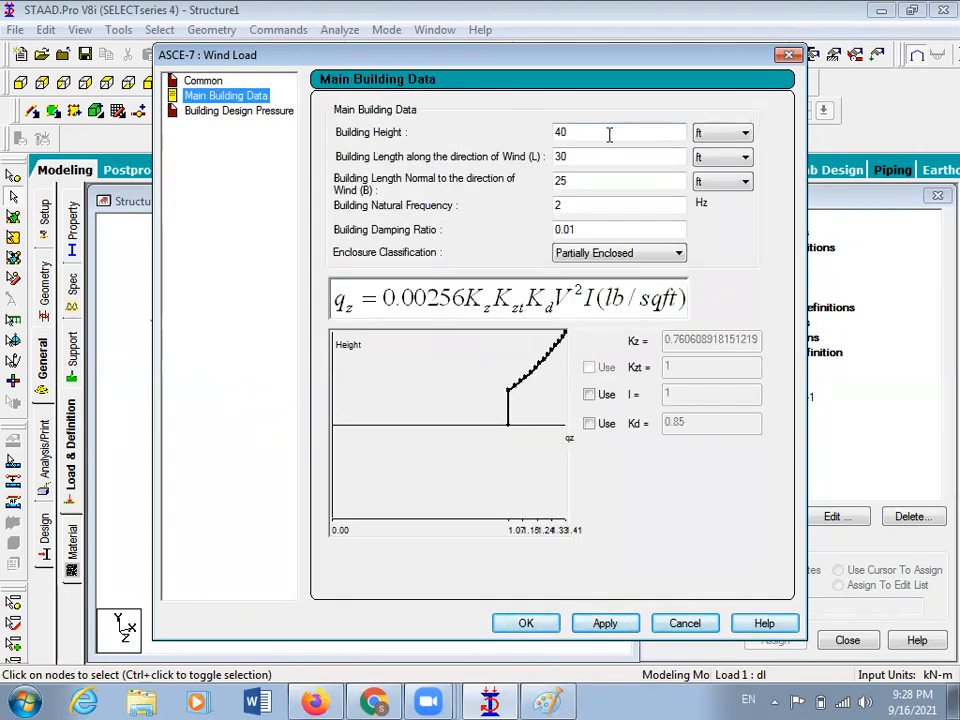
pyautogui.click(720, 133)
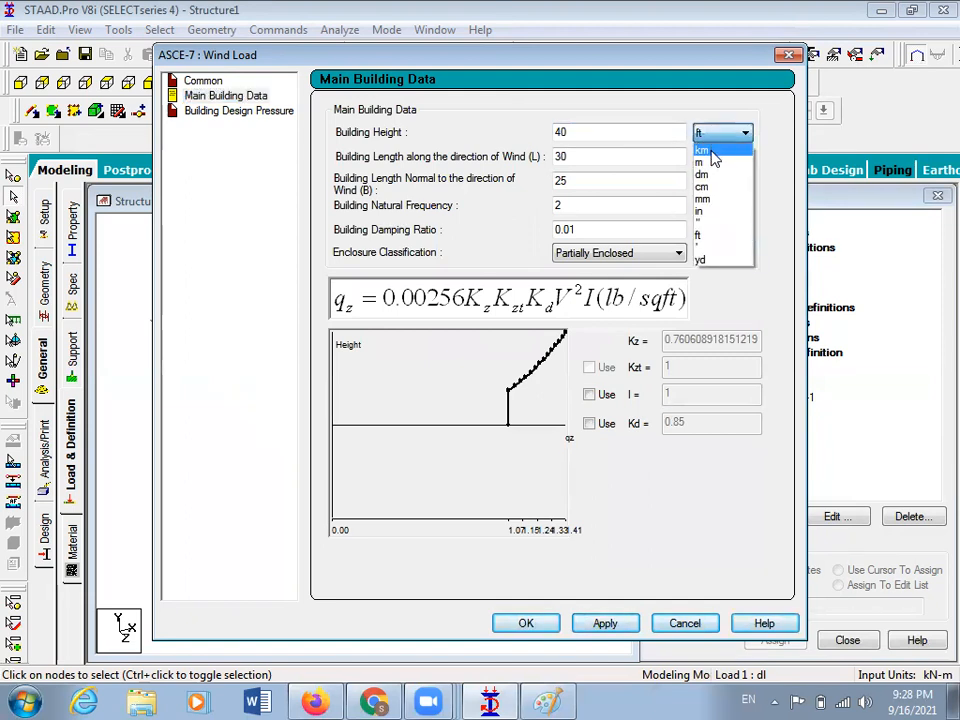
pyautogui.click(712, 161)
pyautogui.click(716, 157)
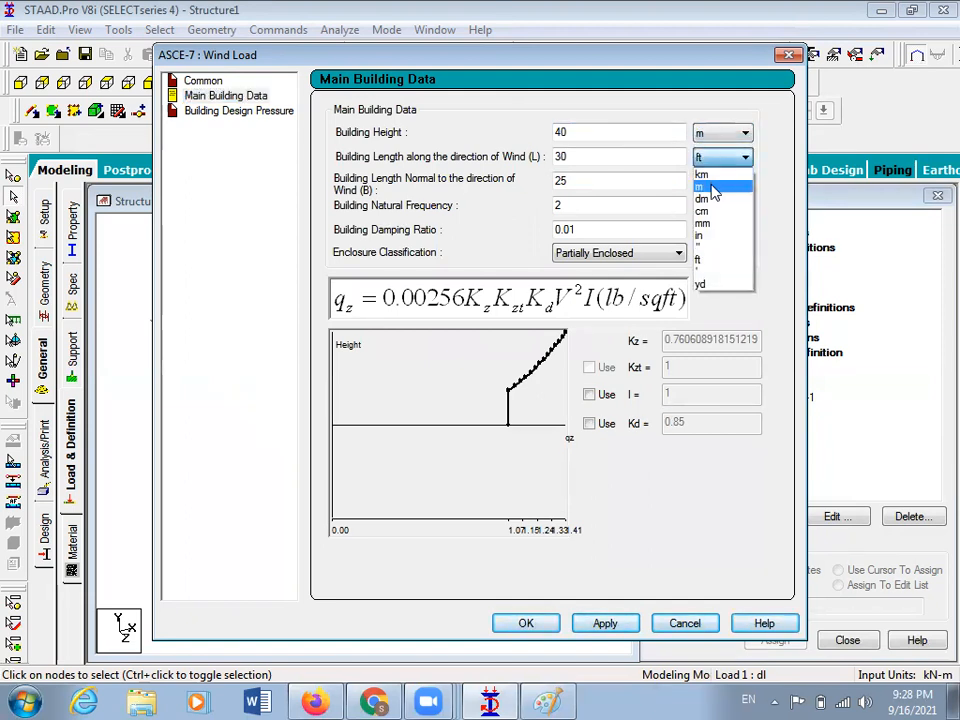
pyautogui.click(713, 188)
pyautogui.click(730, 181)
pyautogui.click(714, 211)
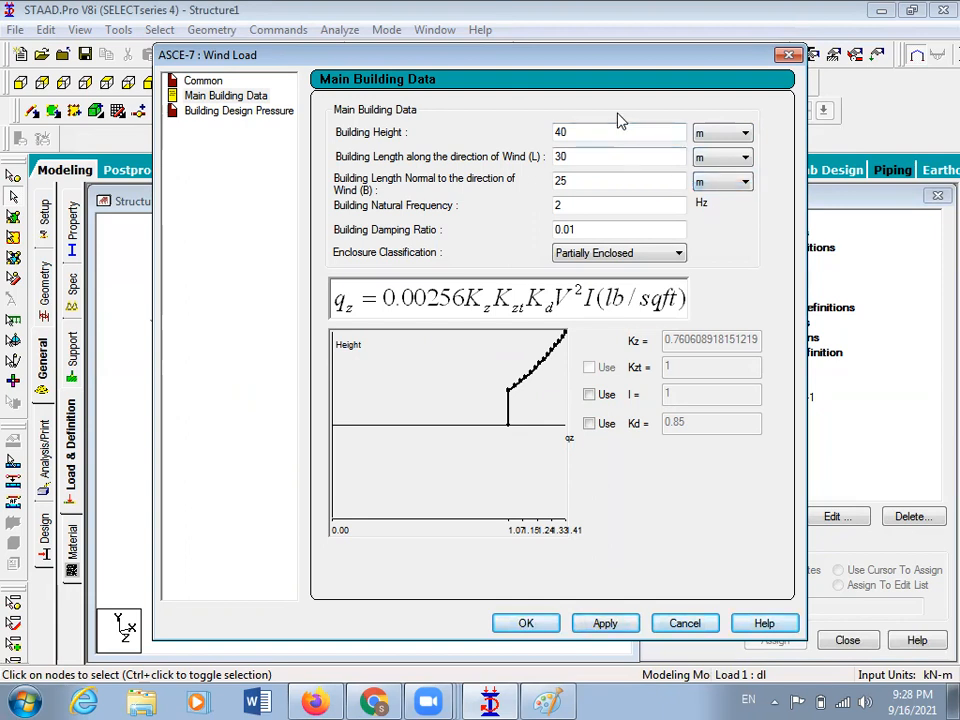
# Apply a building height of 3 m, a length along the wind of 30 m and a length normal to the wind of 10 m
pyautogui.doubleClick(596, 131)
pyautogui.write('3')
pyautogui.doubleClick(577, 155)
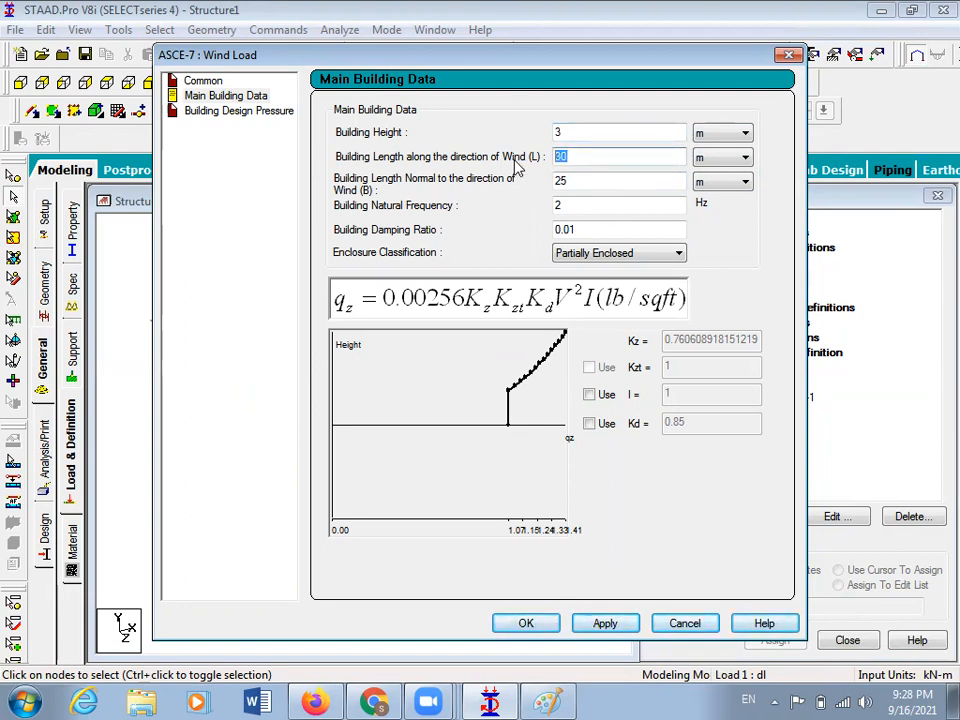
pyautogui.write('30')
pyautogui.doubleClick(590, 181)
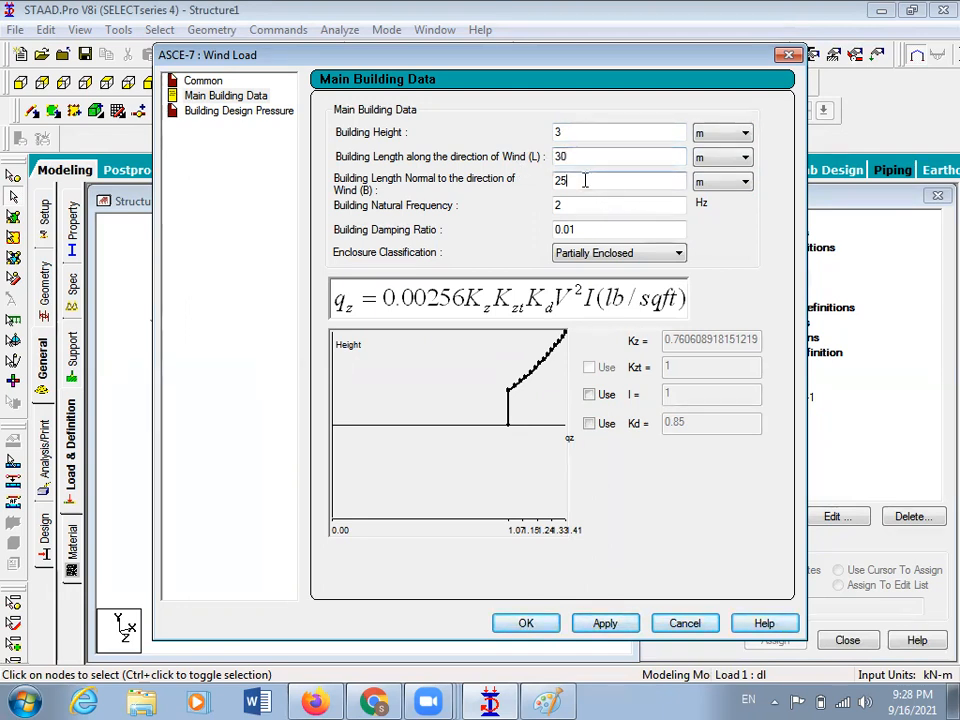
pyautogui.write('10')
pyautogui.click(608, 623)
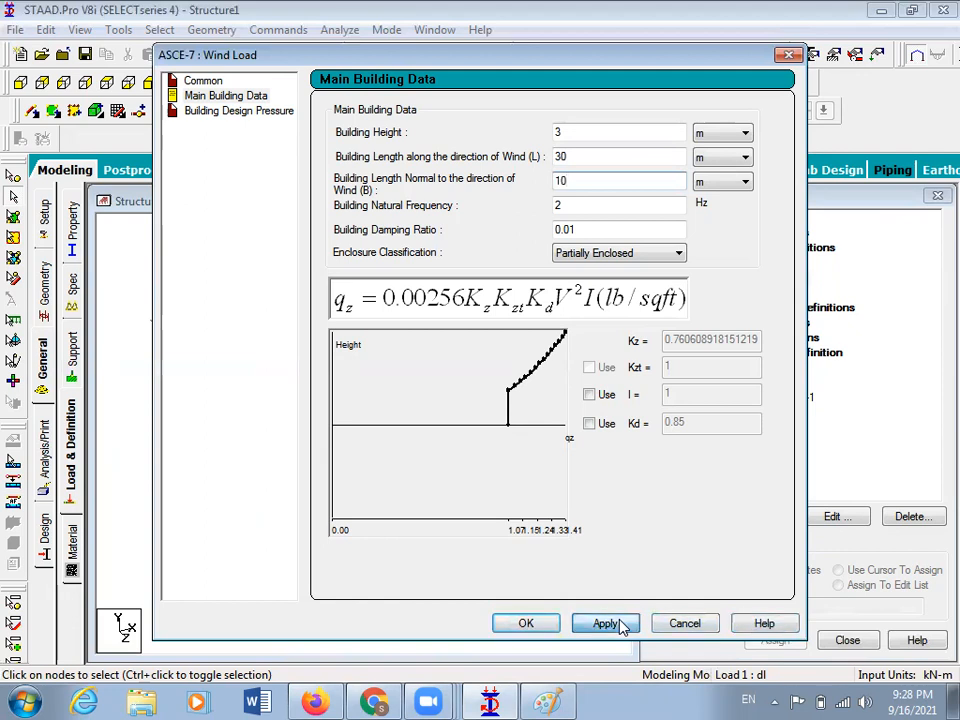
# Accept the windward wall design pressure and add the calculated intensity table to the WIND 1 definition
pyautogui.click(254, 112)
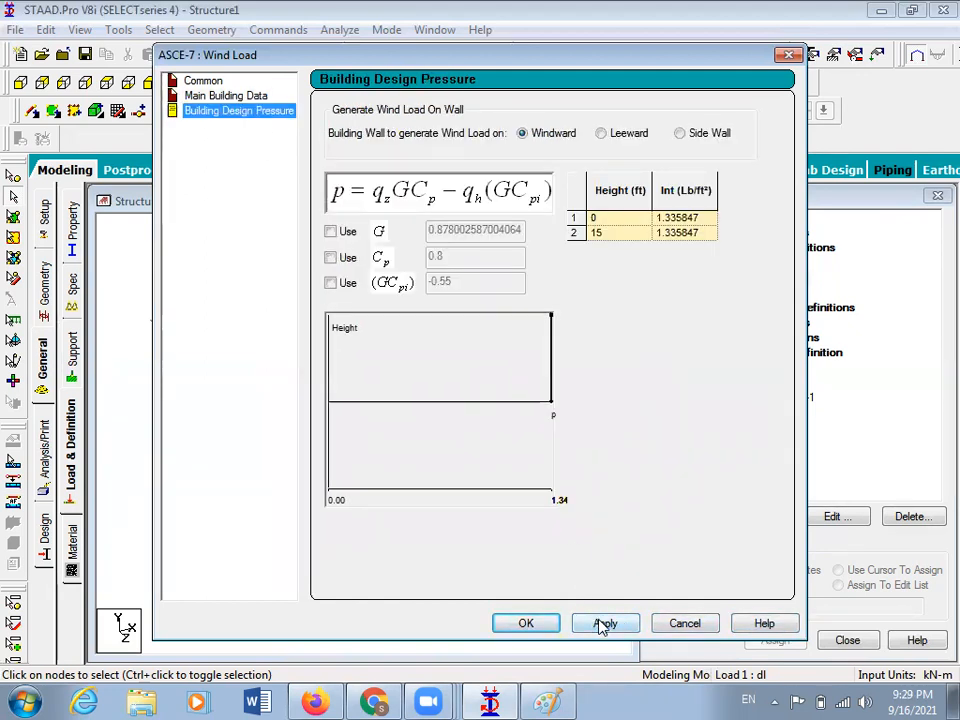
pyautogui.click(545, 624)
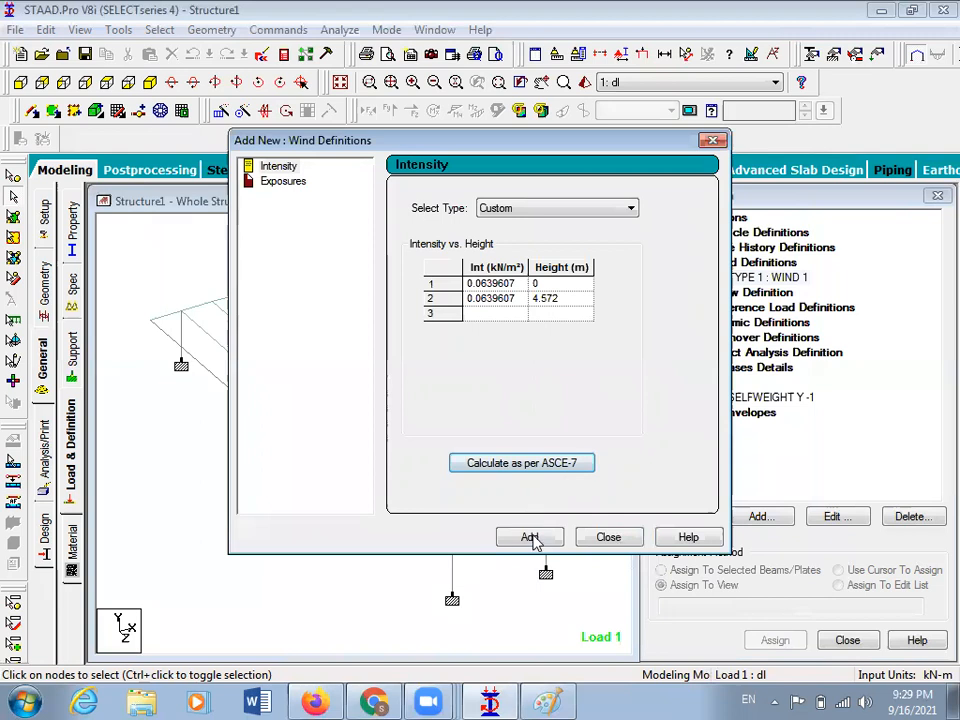
pyautogui.click(529, 537)
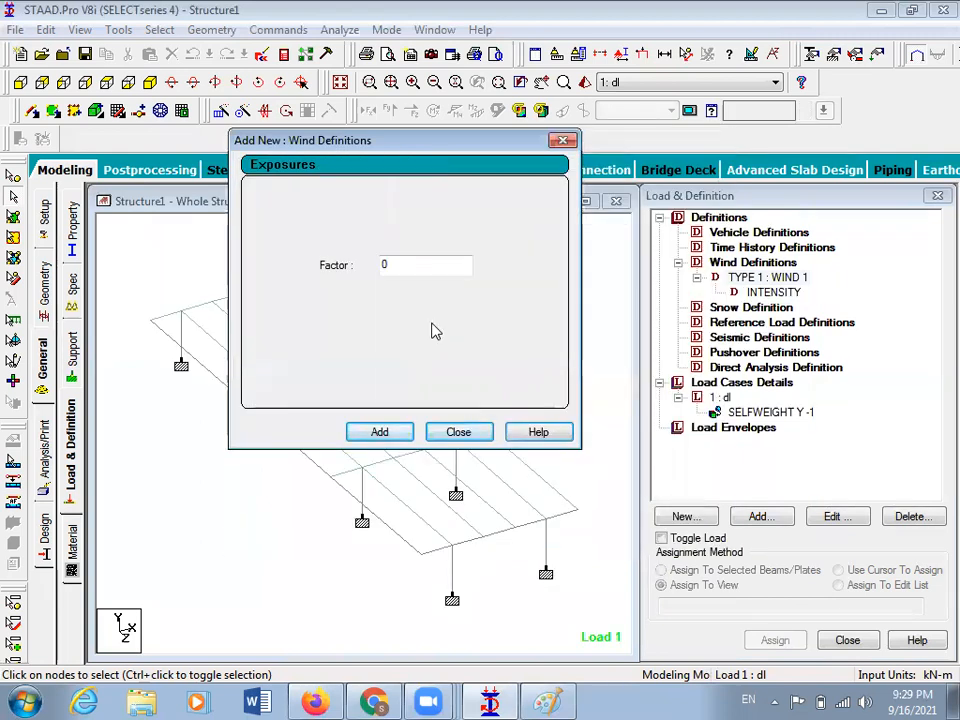
# Add an exposure with factor 1 to the WIND 1 definition
pyautogui.doubleClick(418, 265)
pyautogui.write('1')
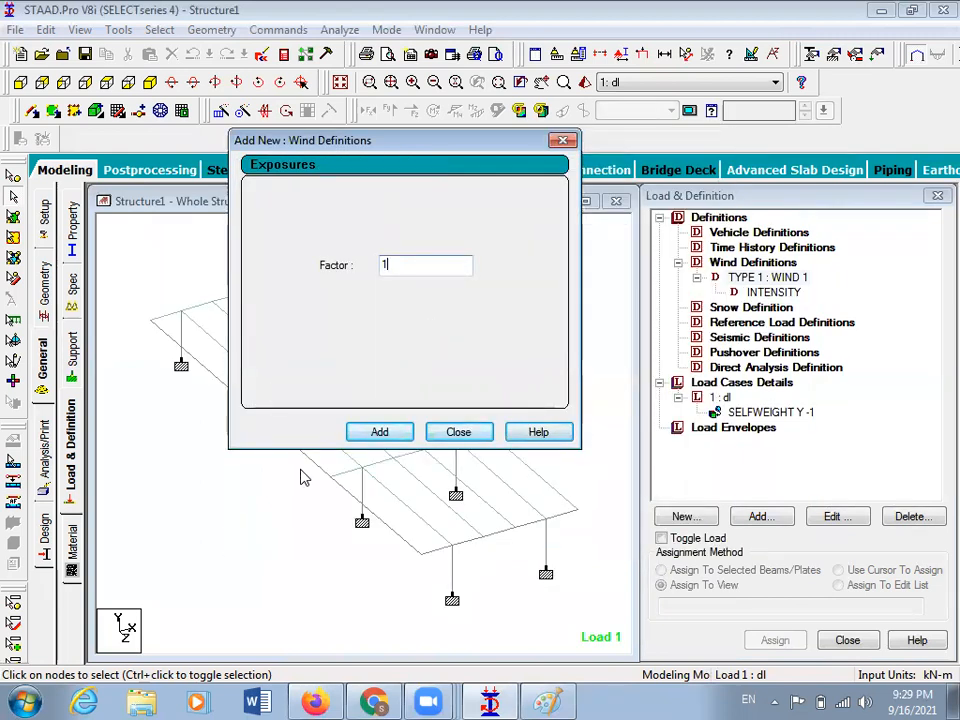
pyautogui.click(379, 432)
pyautogui.click(475, 434)
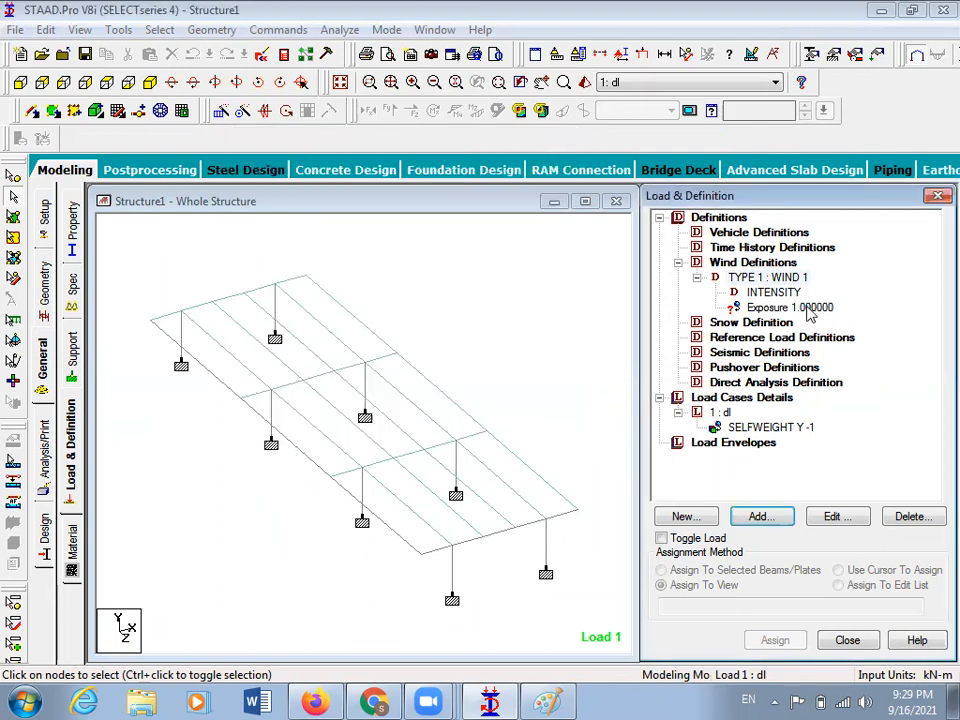
# Assign the wind exposure to all nodes of the structure using the Assign To View method
pyautogui.click(760, 307)
pyautogui.click(775, 641)
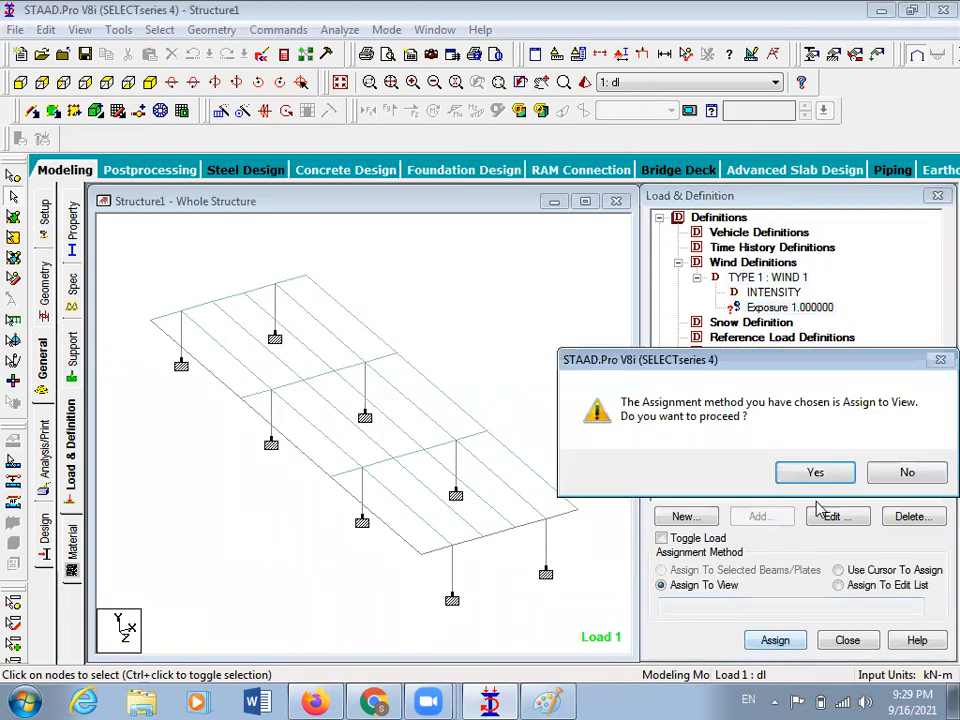
pyautogui.click(816, 472)
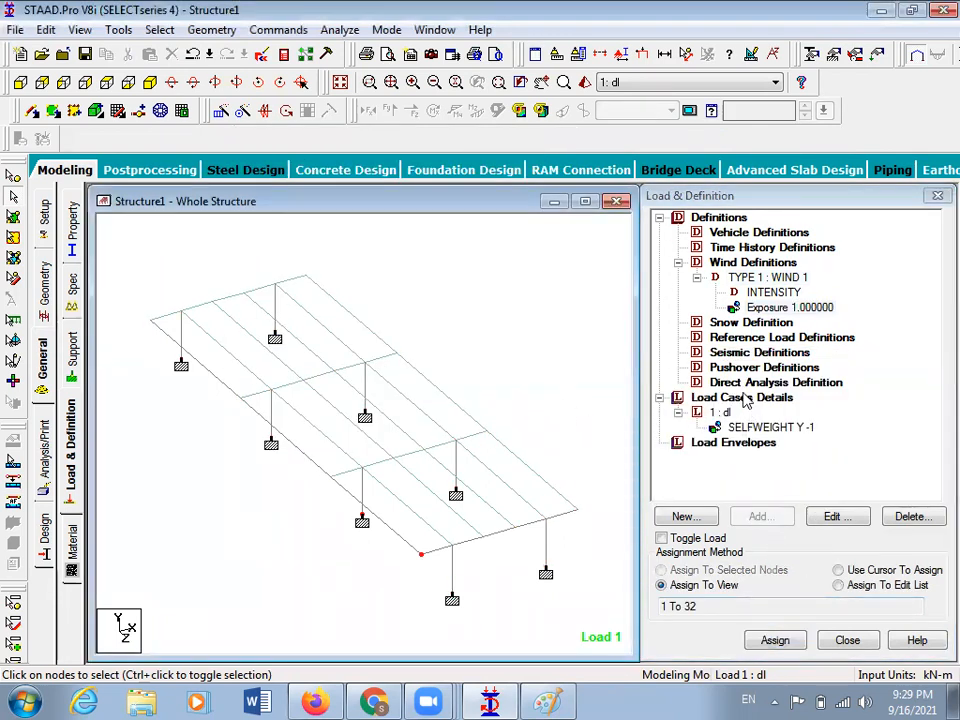
# Create primary load case 2 with the Wind loading type and the title "wl"
pyautogui.click(742, 397)
pyautogui.click(757, 517)
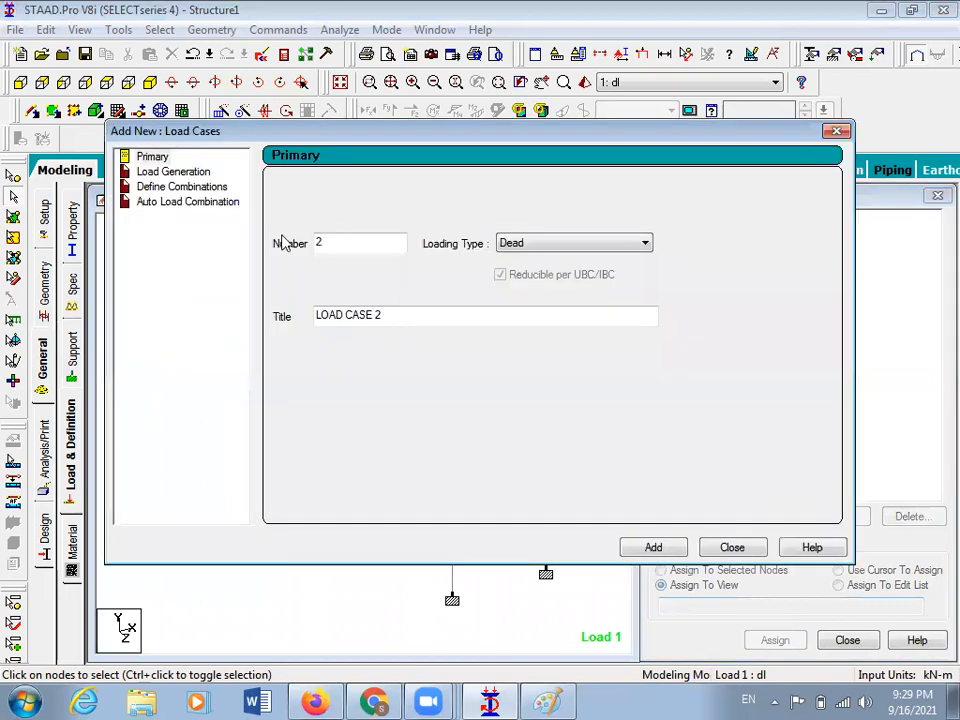
pyautogui.click(521, 246)
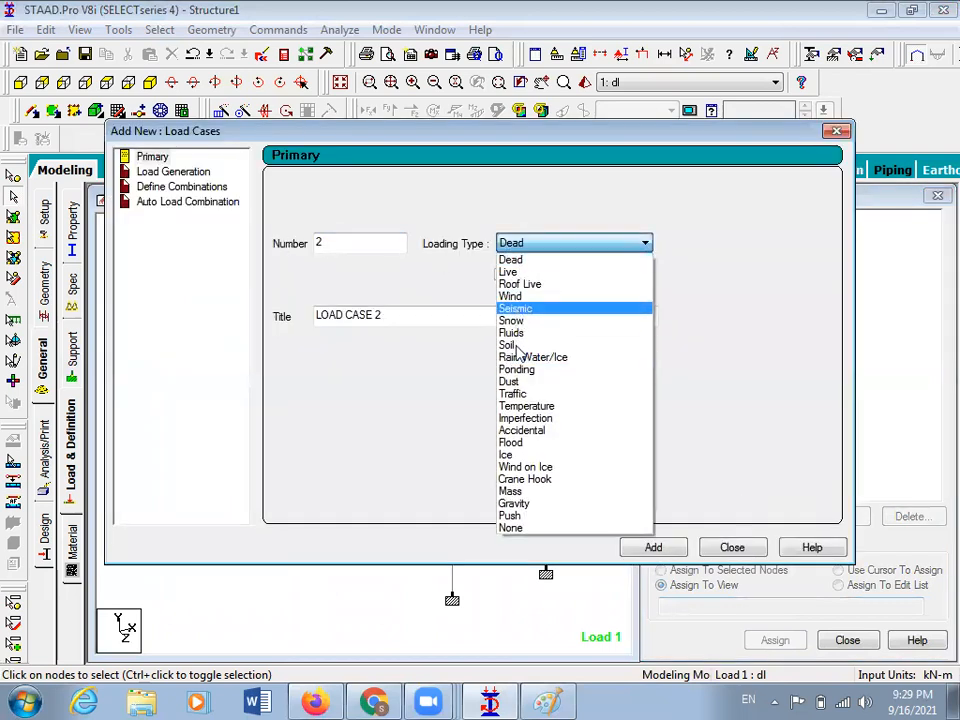
pyautogui.click(512, 296)
pyautogui.click(483, 314)
pyautogui.moveTo(483, 314); pyautogui.dragTo(156, 336)
pyautogui.write('wl')
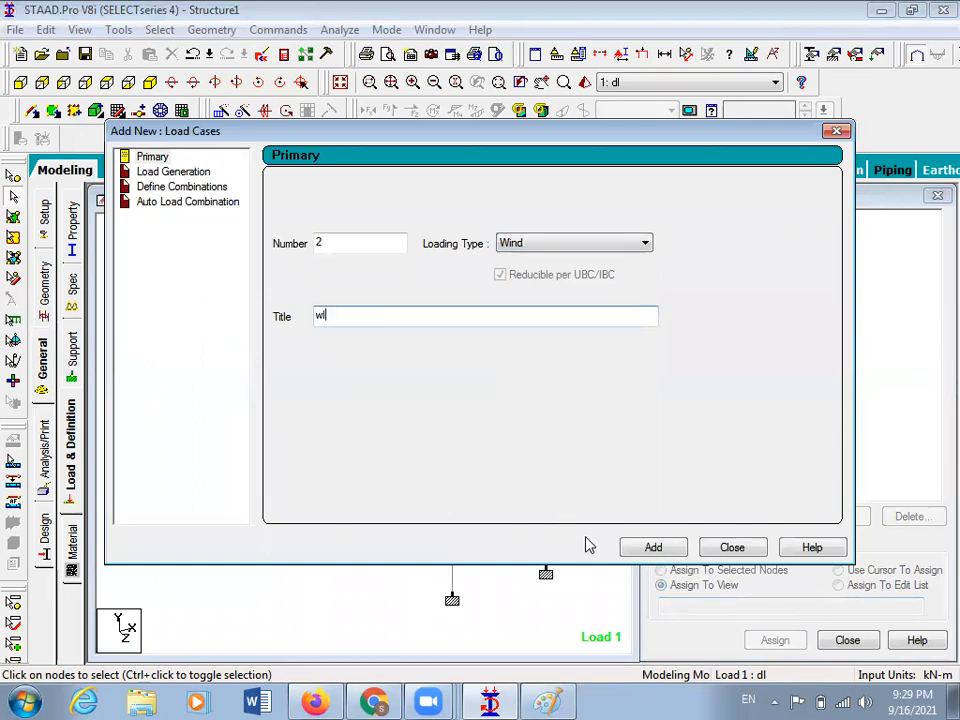
pyautogui.click(648, 549)
pyautogui.click(732, 548)
# Add a type 1 wind load on the X windward face to load case wl, with factor 1 and a Y range of 0 to 3 m
pyautogui.click(720, 442)
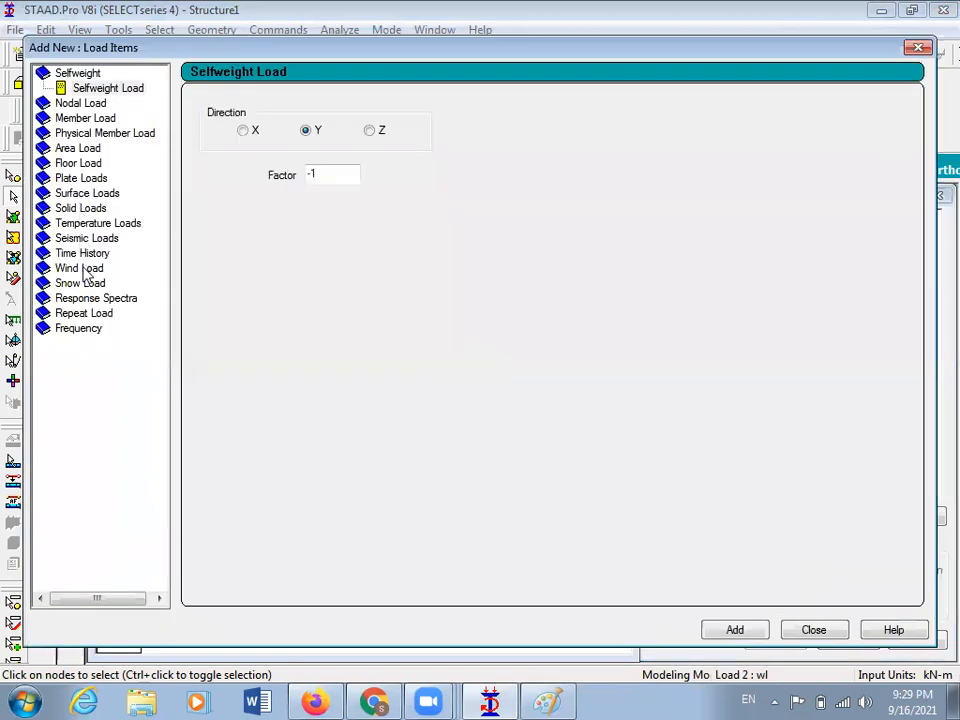
pyautogui.click(78, 268)
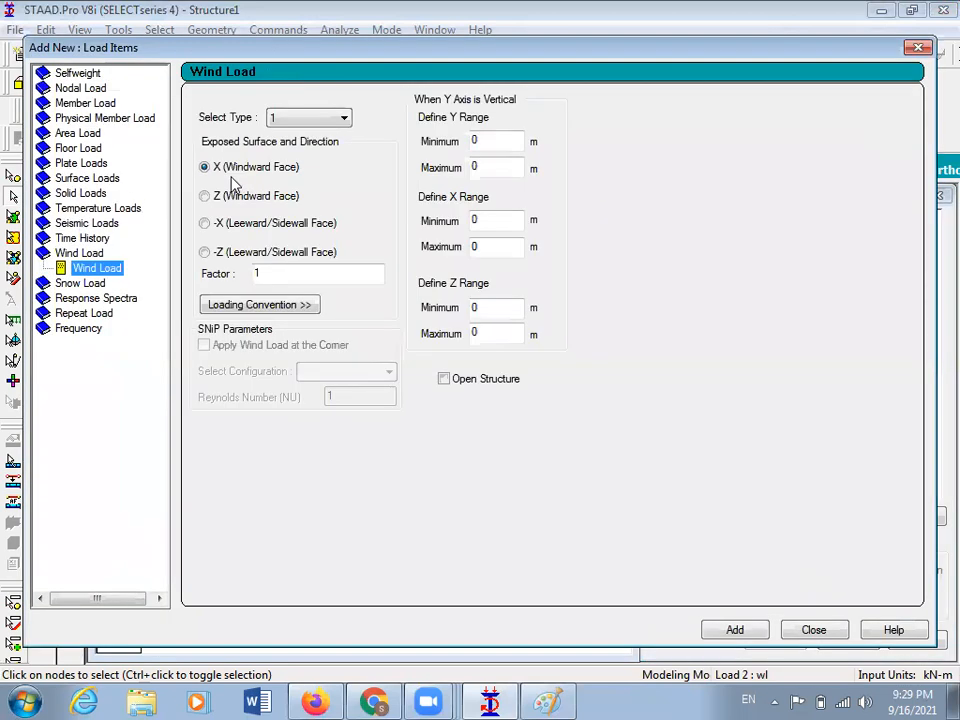
pyautogui.doubleClick(491, 167)
pyautogui.write('3')
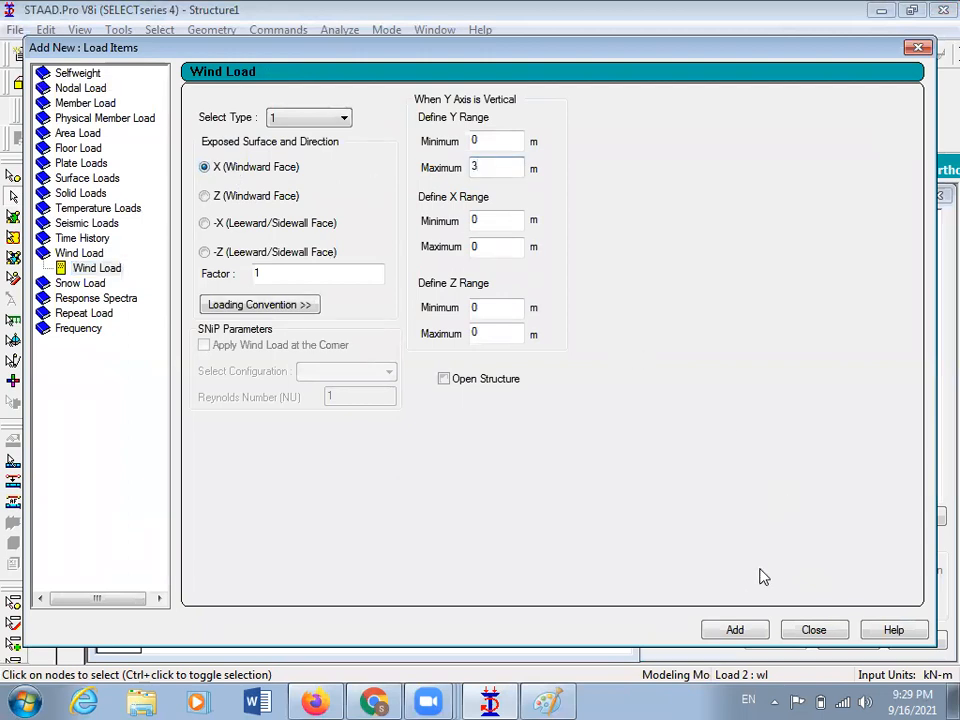
pyautogui.click(813, 630)
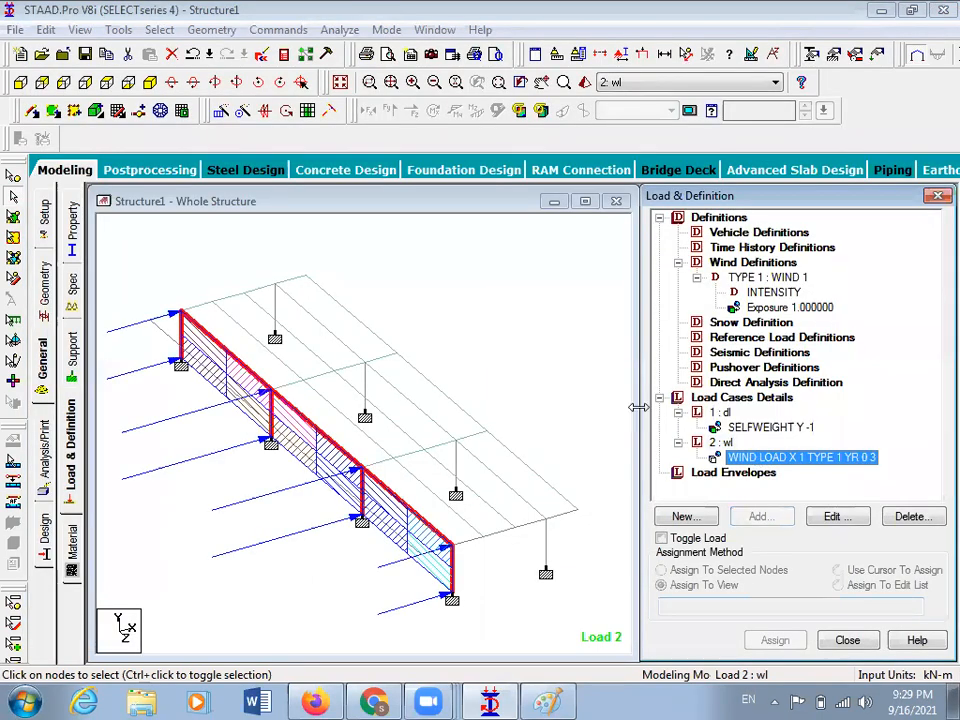
# Add a type 1 wind load on the Z windward face to load case wl, with factor 1 and a Y range of 0 to 3 m
pyautogui.click(720, 442)
pyautogui.click(762, 517)
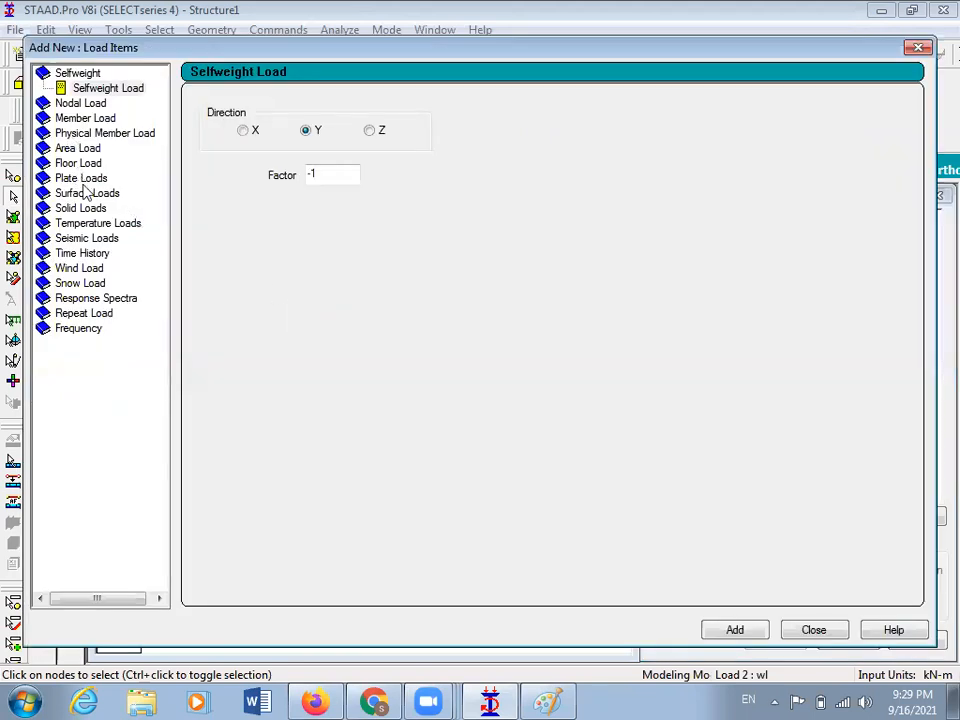
pyautogui.click(80, 268)
pyautogui.click(222, 197)
pyautogui.doubleClick(495, 166)
pyautogui.write('3')
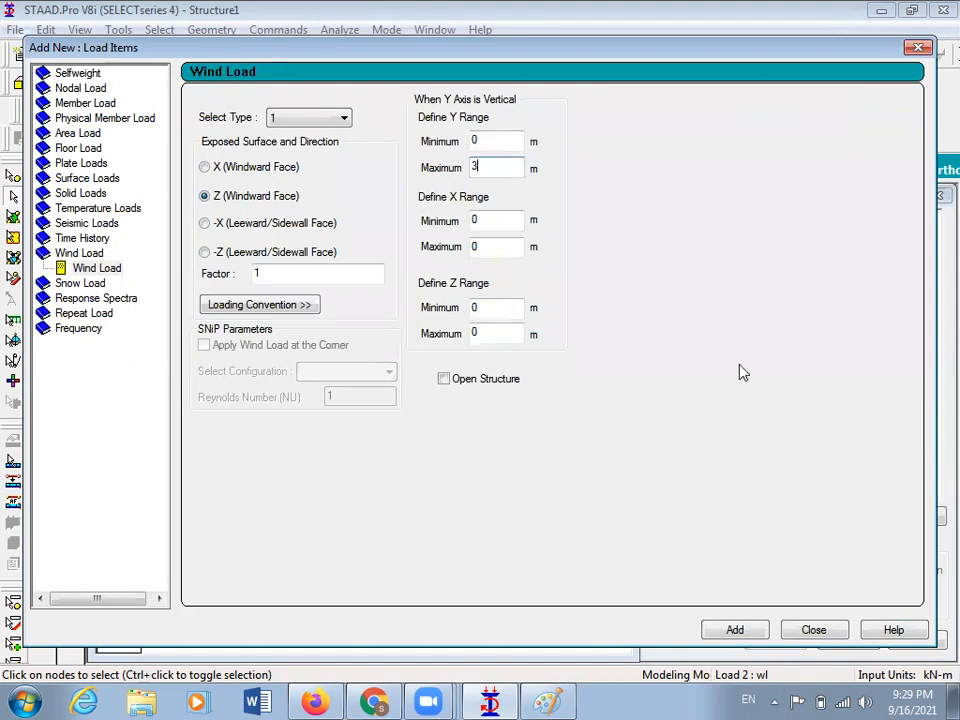
pyautogui.click(737, 631)
pyautogui.click(812, 630)
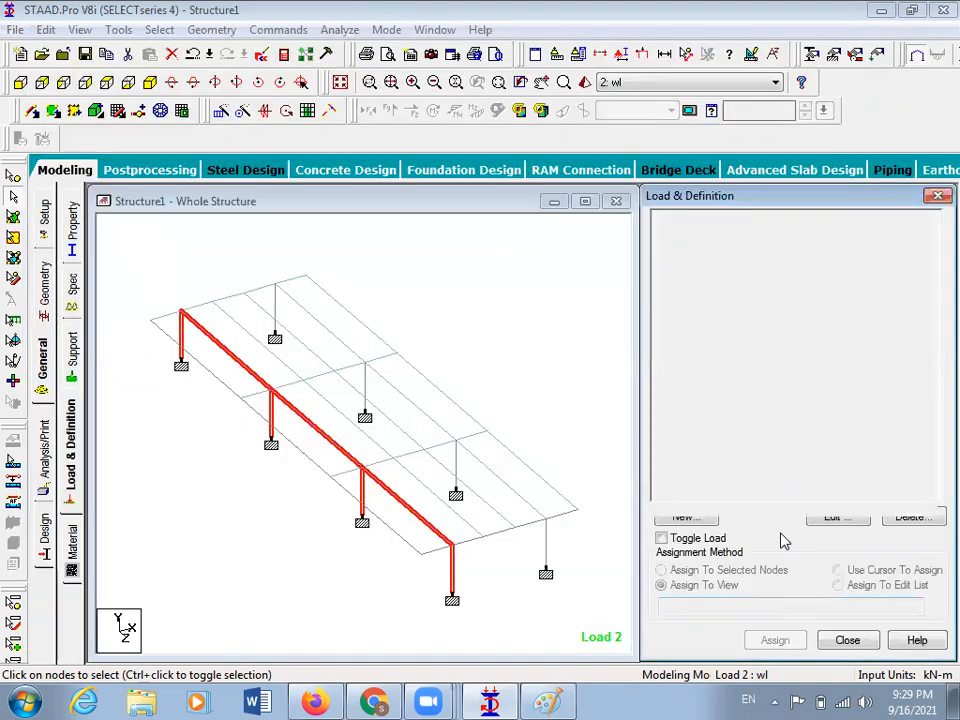
pyautogui.click(767, 474)
pyautogui.click(564, 390)
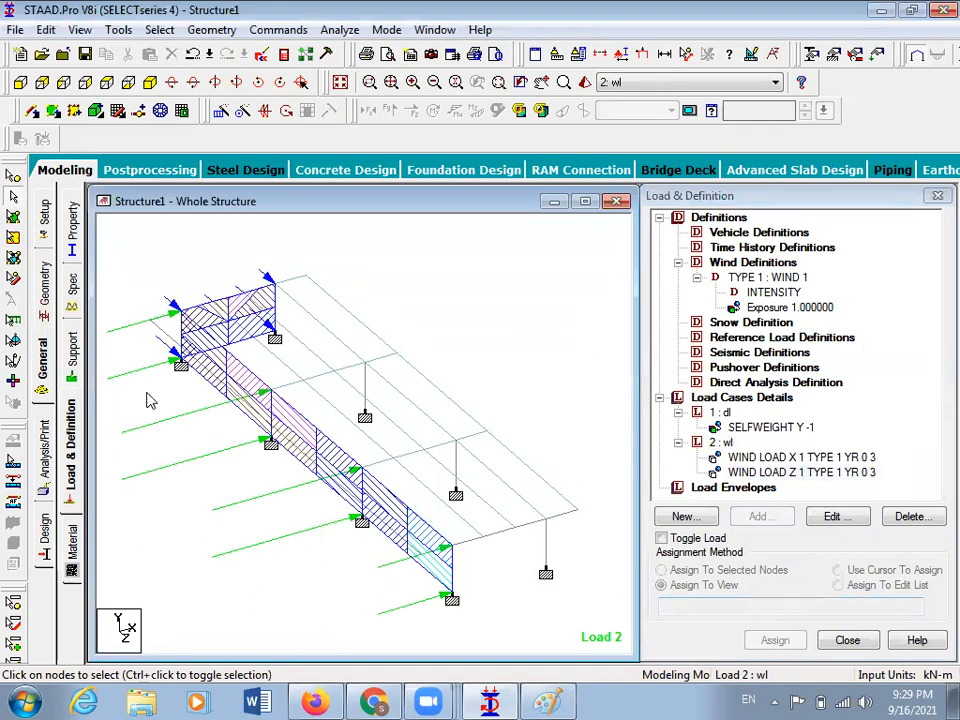
# Add a Perform Analysis command with the Print All option to the structure
pyautogui.click(44, 455)
pyautogui.click(399, 400)
pyautogui.click(441, 556)
pyautogui.click(568, 549)
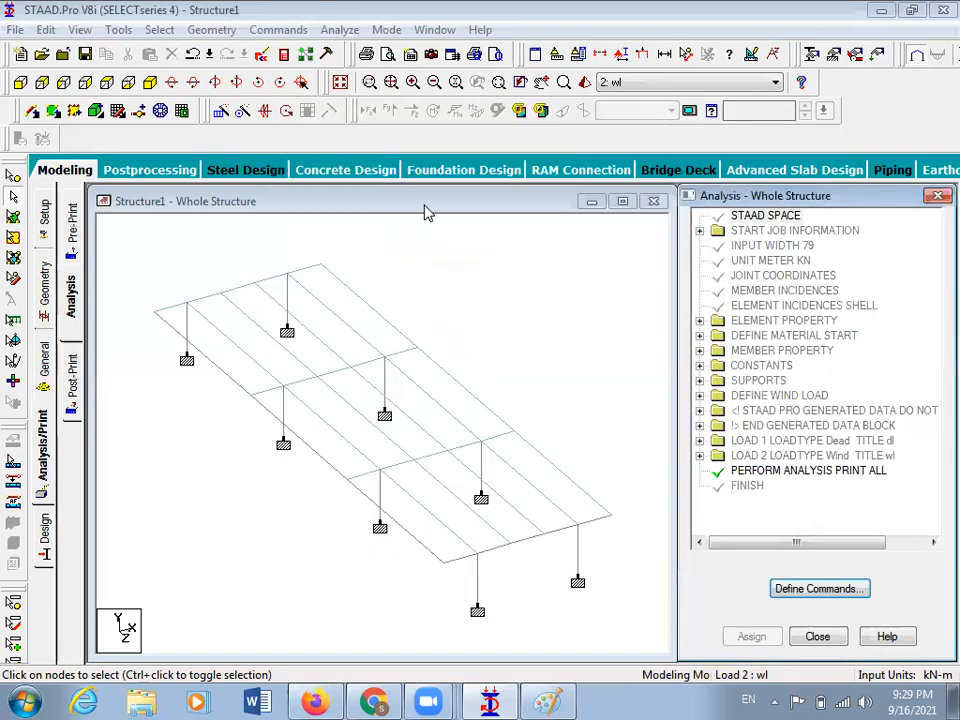
# Save the model and run the analysis of the whole structure
pyautogui.click(340, 30)
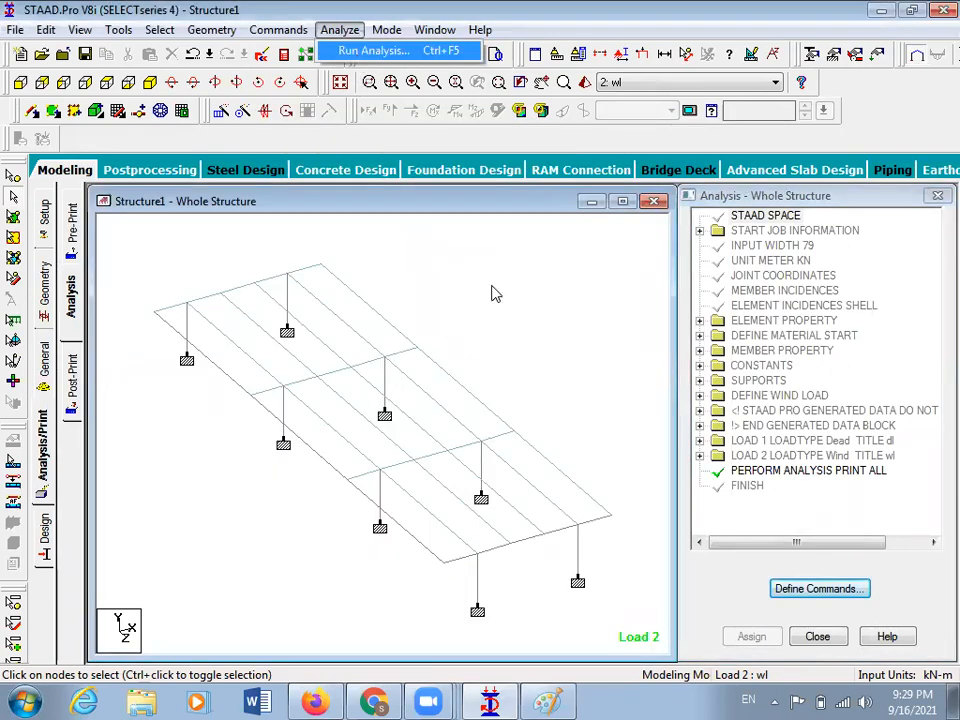
pyautogui.click(365, 48)
pyautogui.click(362, 380)
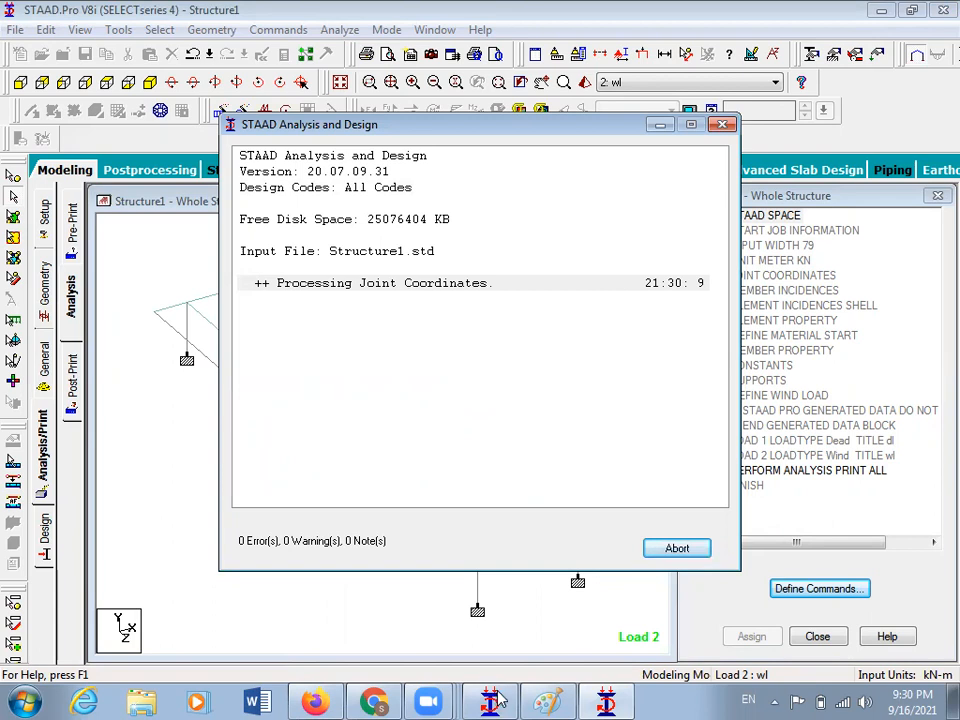
# Switch to Paint and create a large empty text box across the blank canvas
pyautogui.click(547, 701)
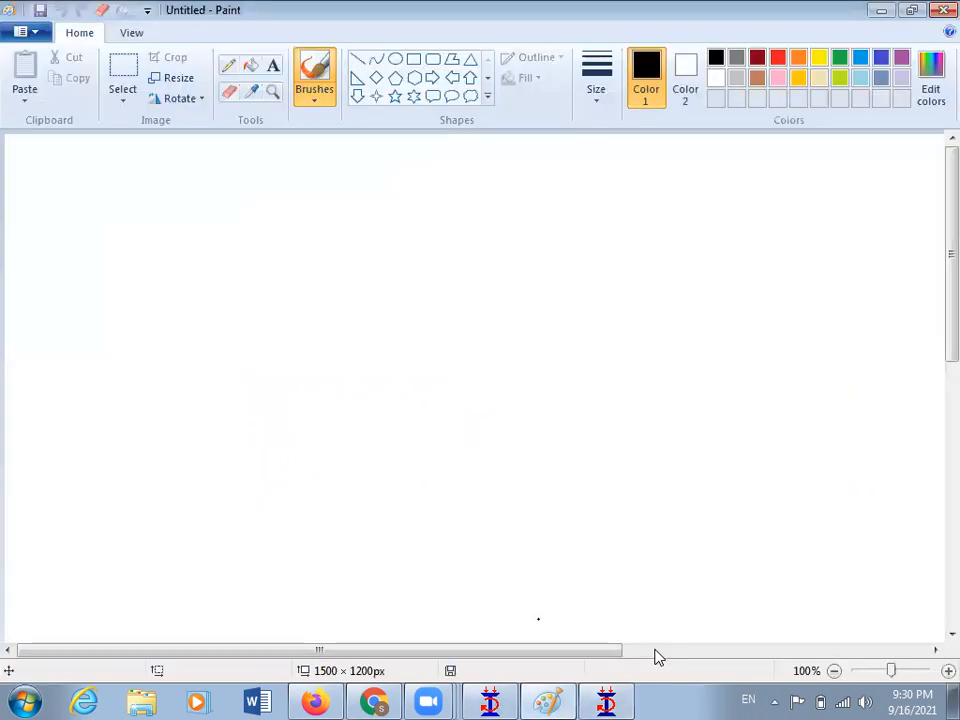
pyautogui.click(273, 65)
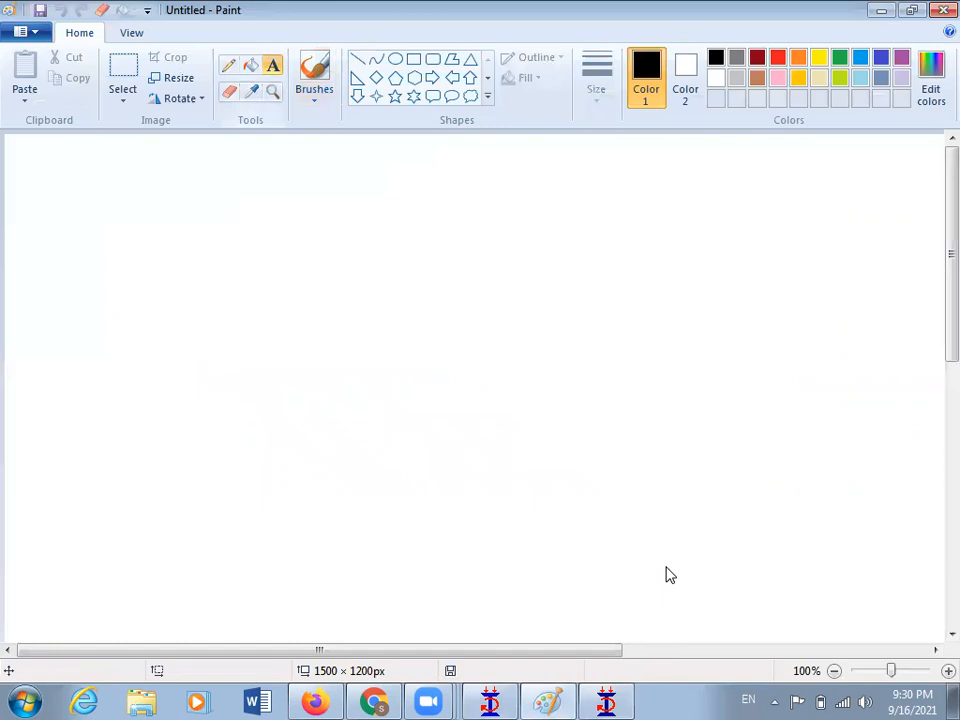
pyautogui.click(153, 177)
pyautogui.moveTo(421, 560); pyautogui.dragTo(943, 586)
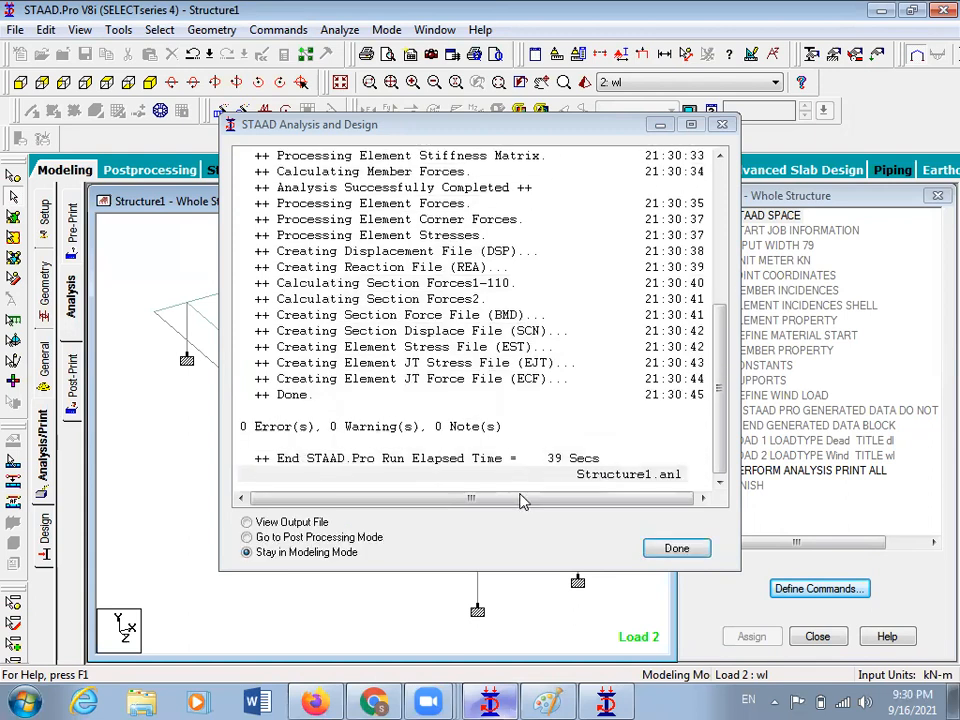
# Return to STAAD.Pro and open the postprocessing results for load cases 1 dl and 2 wl
pyautogui.press('Return')
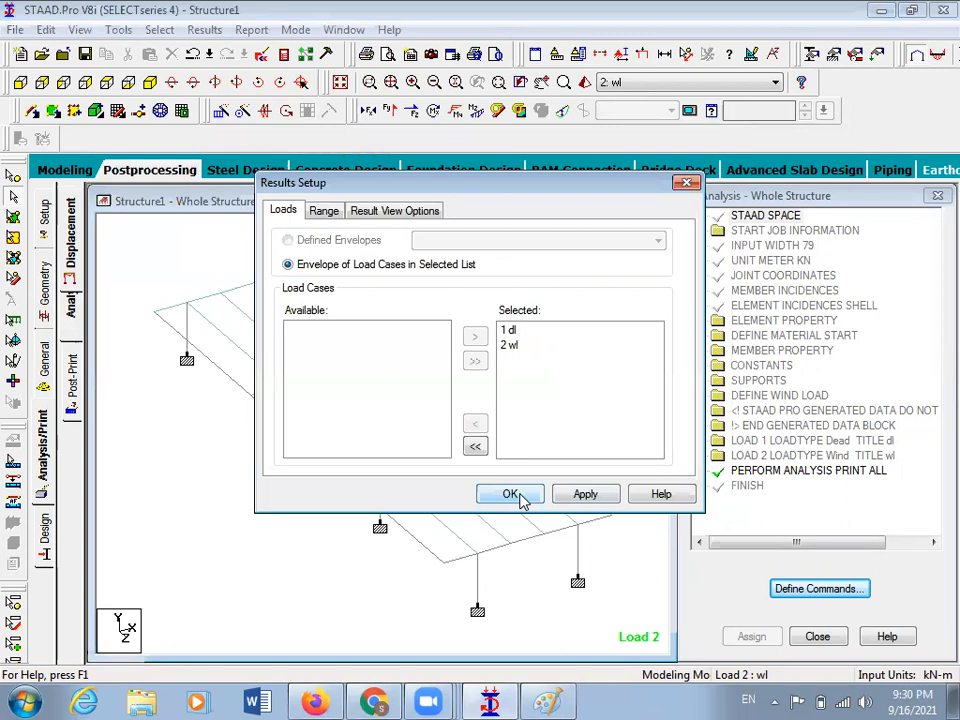
pyautogui.click(510, 494)
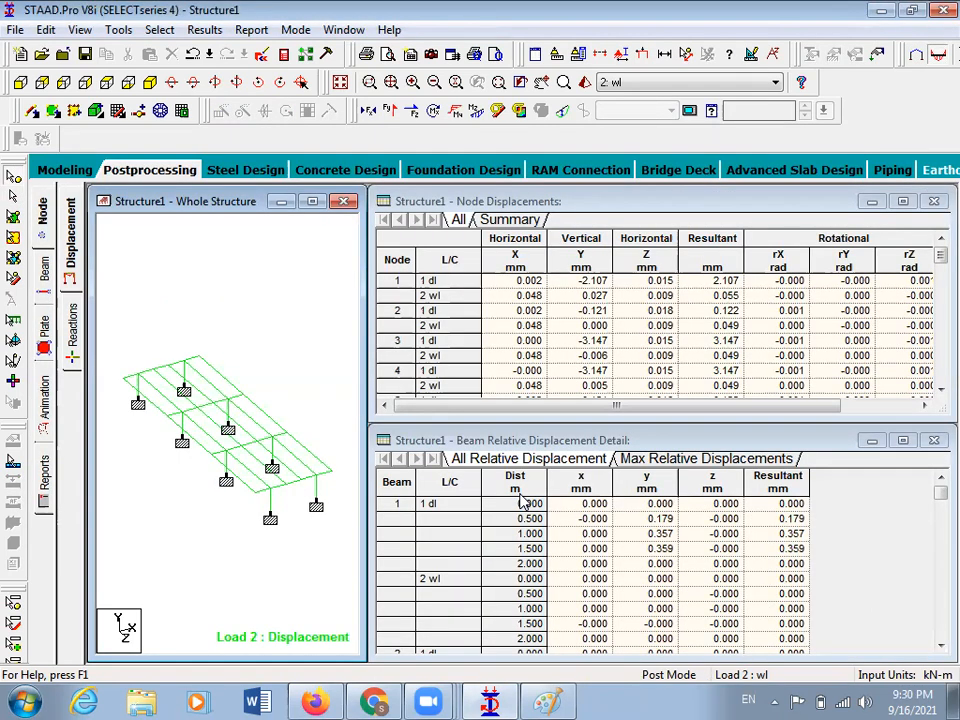
# Identify the node numbers of the four supports nearest the structure's far end by picking each one
pyautogui.click(139, 406)
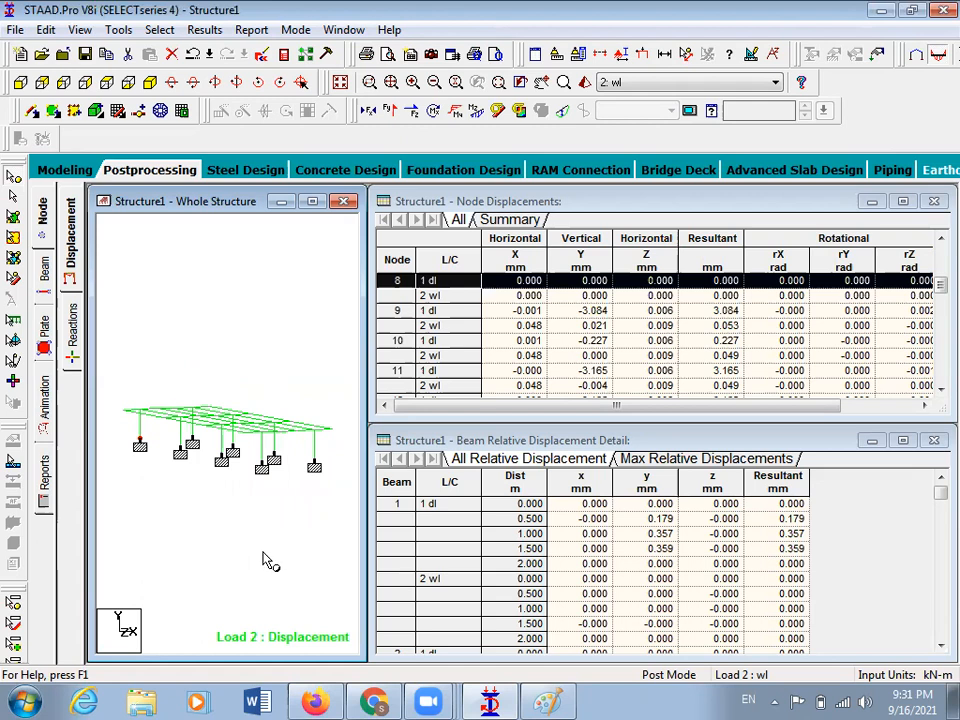
pyautogui.click(196, 447)
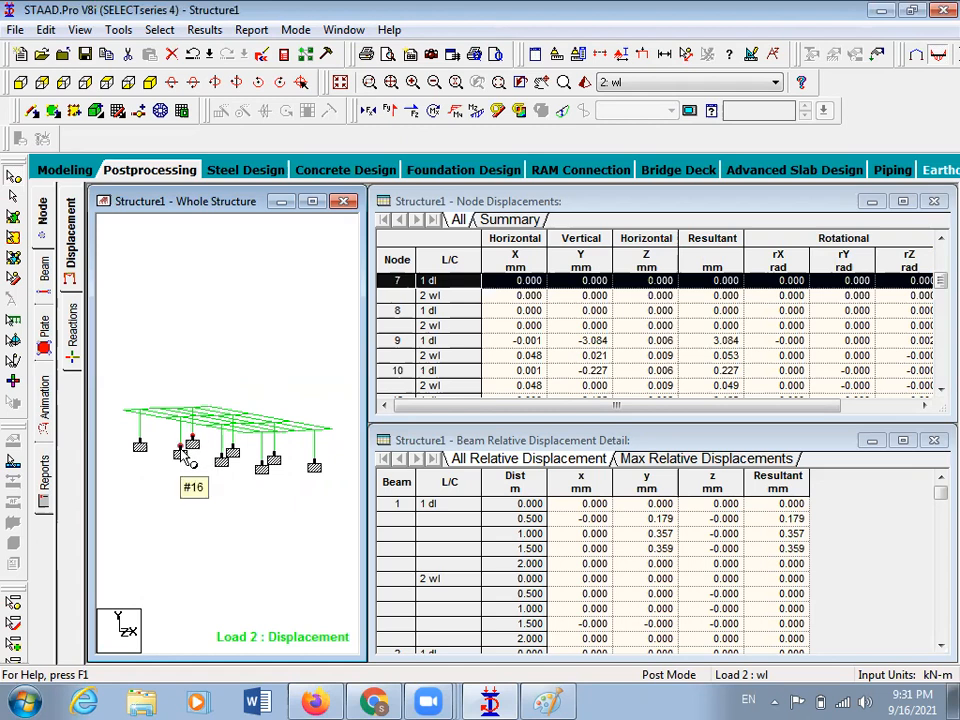
pyautogui.click(186, 457)
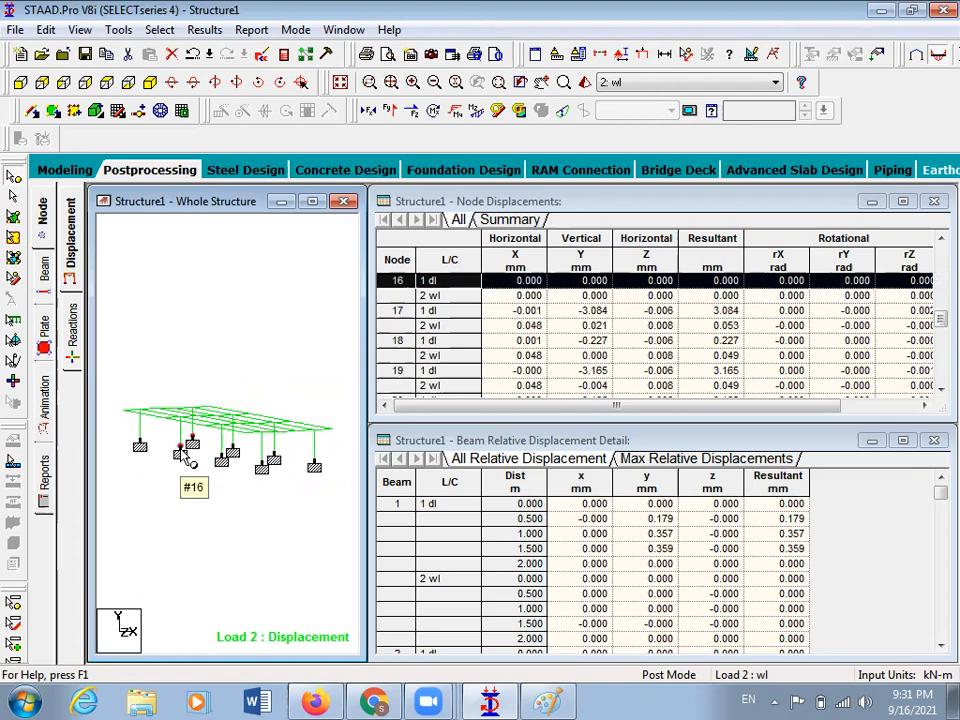
pyautogui.click(234, 452)
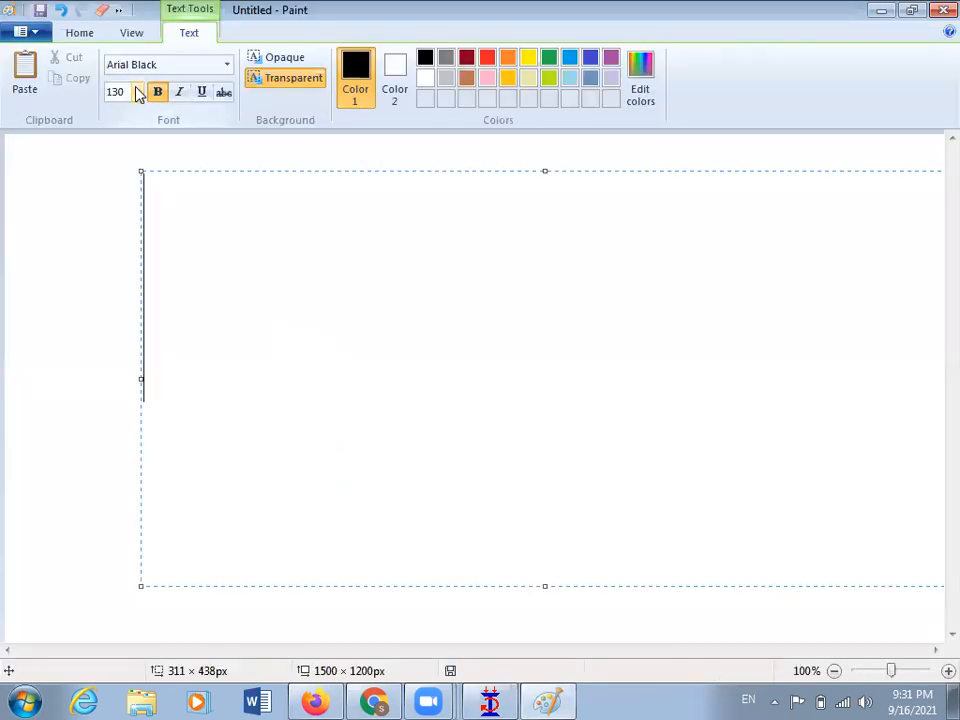
# In Paint, set the text size to 14 and list the support nodes 7, 8, 15 and 16 on separate lines
pyautogui.click(137, 91)
pyautogui.click(124, 194)
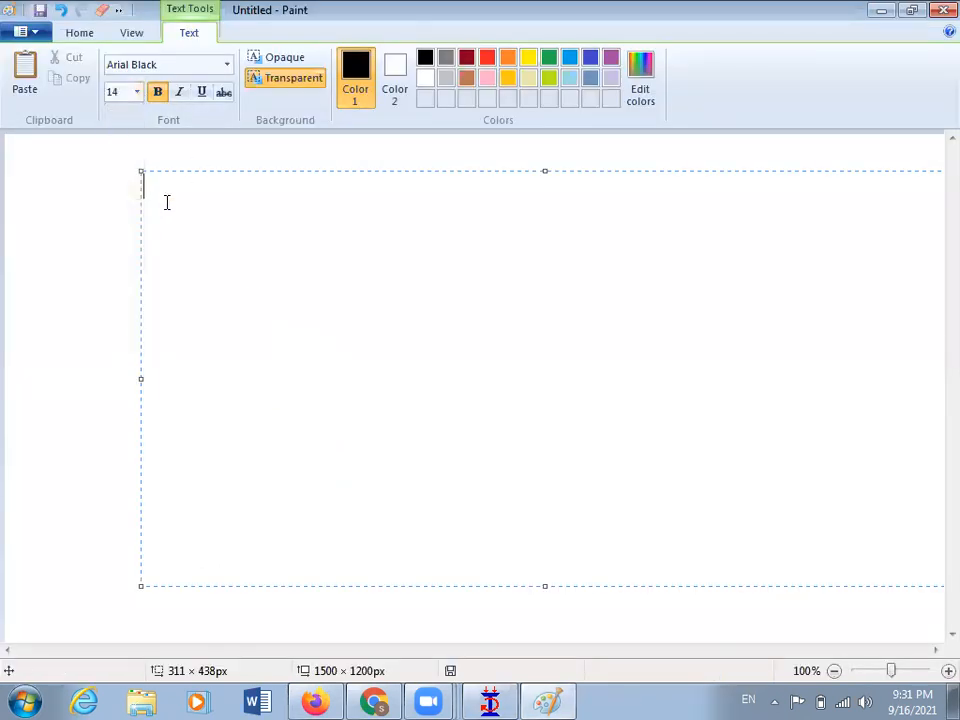
pyautogui.write('7')
pyautogui.press('Return')
pyautogui.write('8')
pyautogui.press('Return')
pyautogui.write('16')
pyautogui.press('BackSpace')
pyautogui.press('BackSpace')
pyautogui.write('15 16')
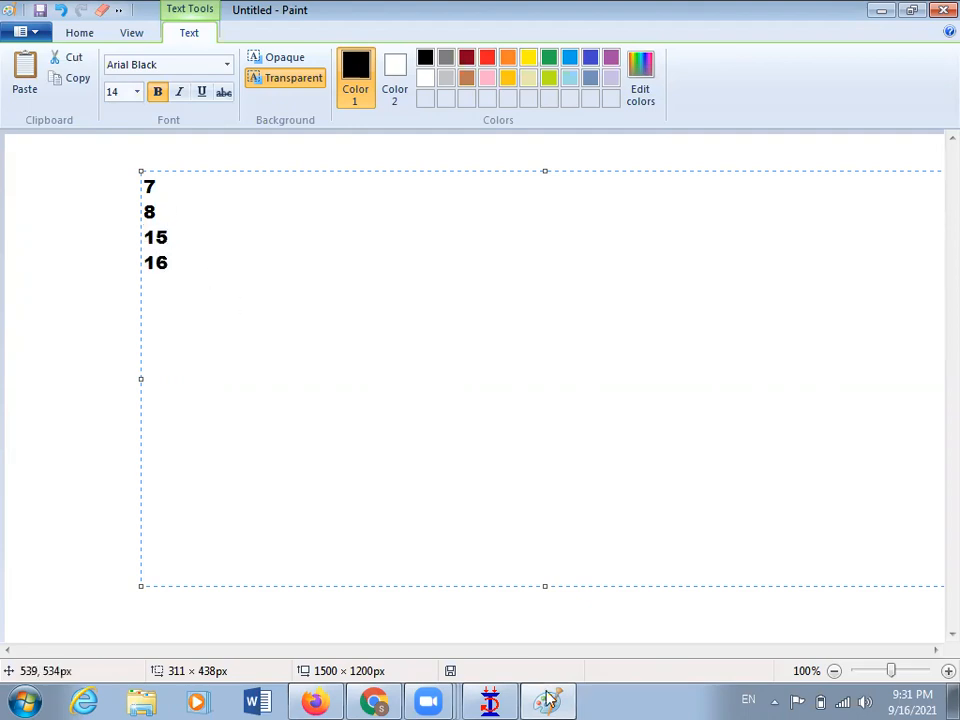
# Return to STAAD.Pro and identify the node numbers of the remaining four column supports by picking each one
pyautogui.click(501, 699)
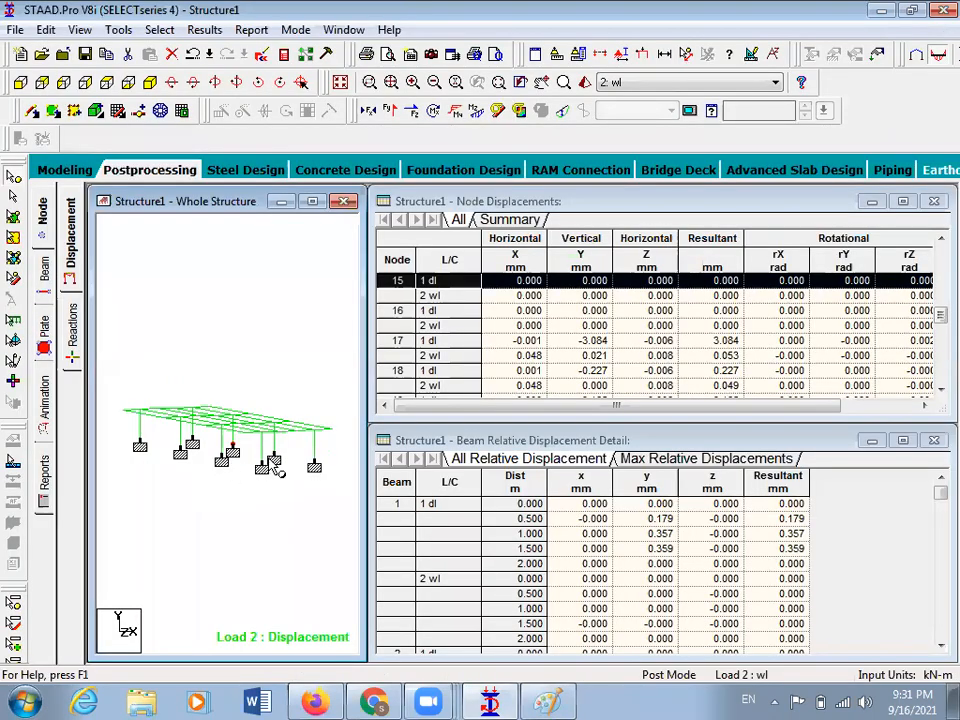
pyautogui.click(274, 461)
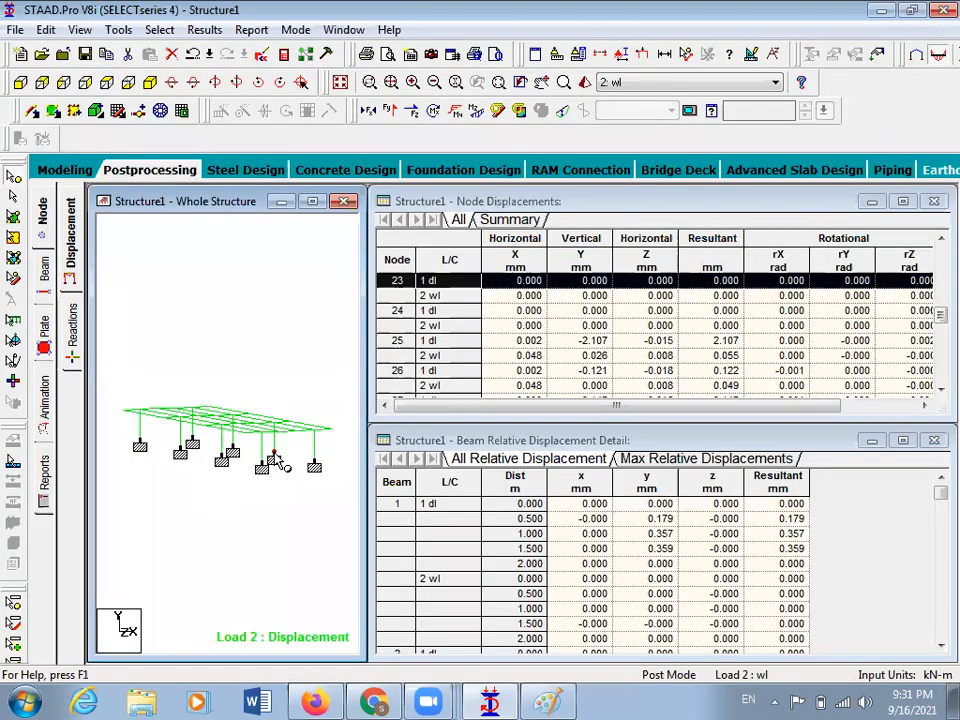
pyautogui.click(224, 463)
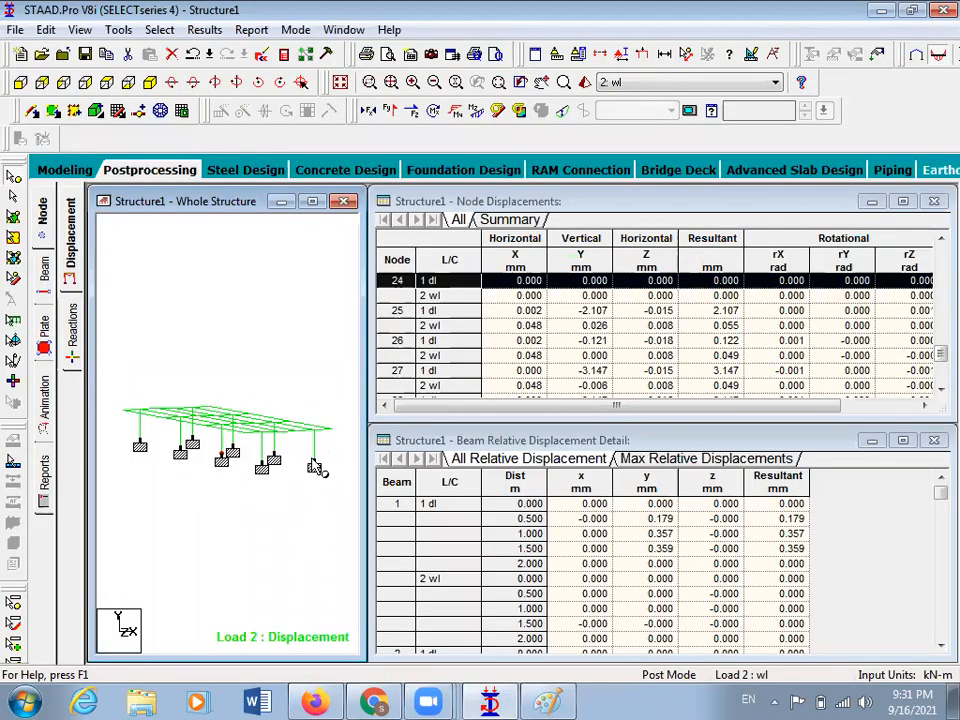
pyautogui.click(315, 467)
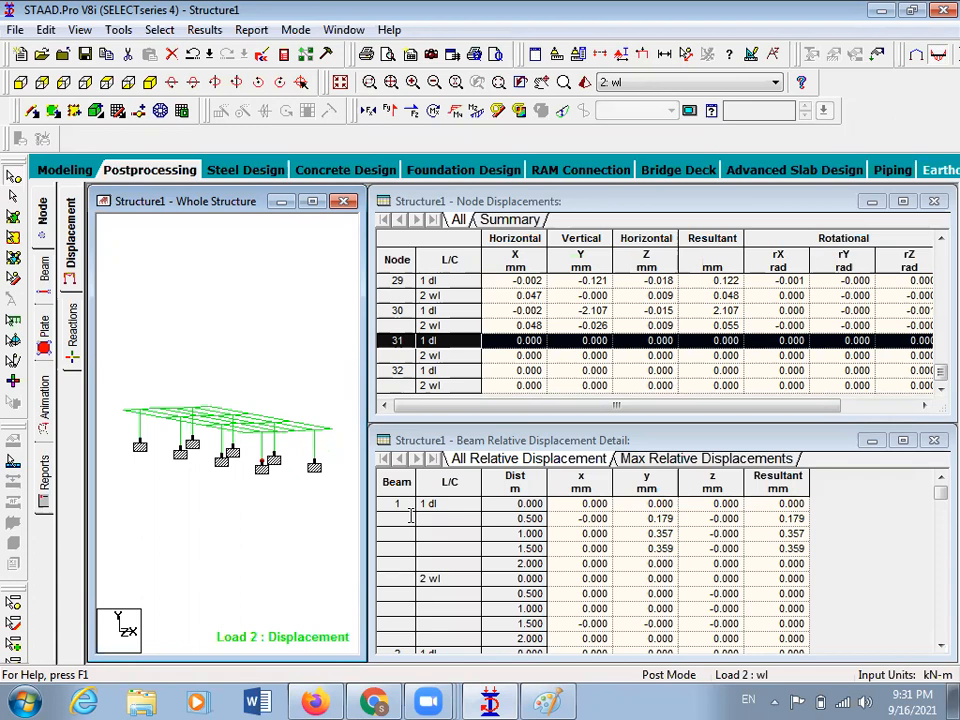
# Extend the node list in Paint with the support nodes 23, 24, 31 and 32 on separate lines
pyautogui.write('24 ')
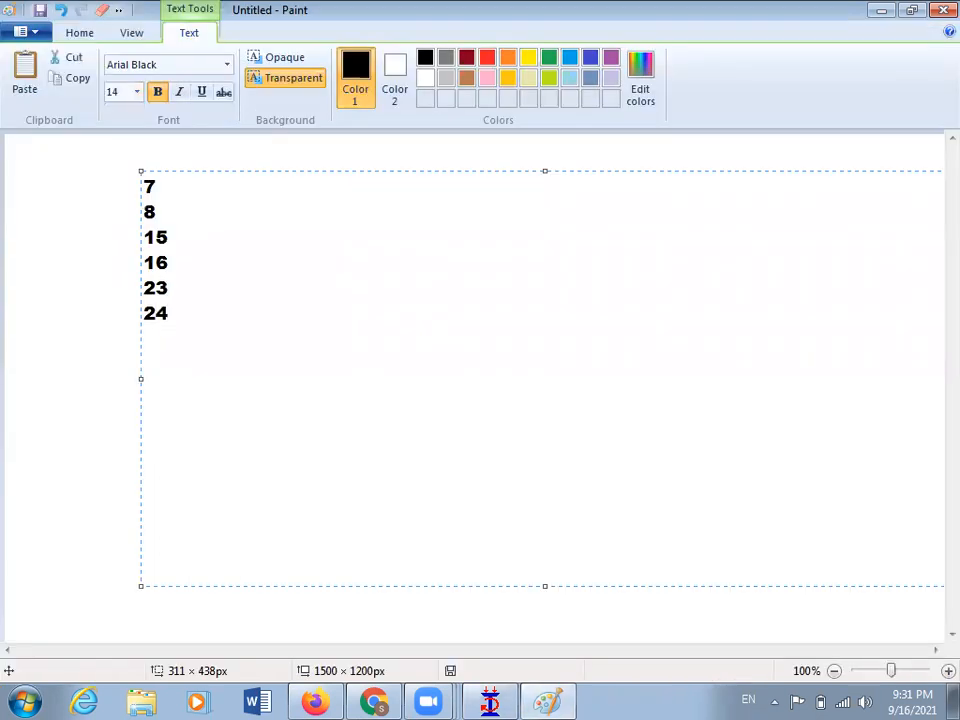
pyautogui.write('31 ')
pyautogui.write('32')
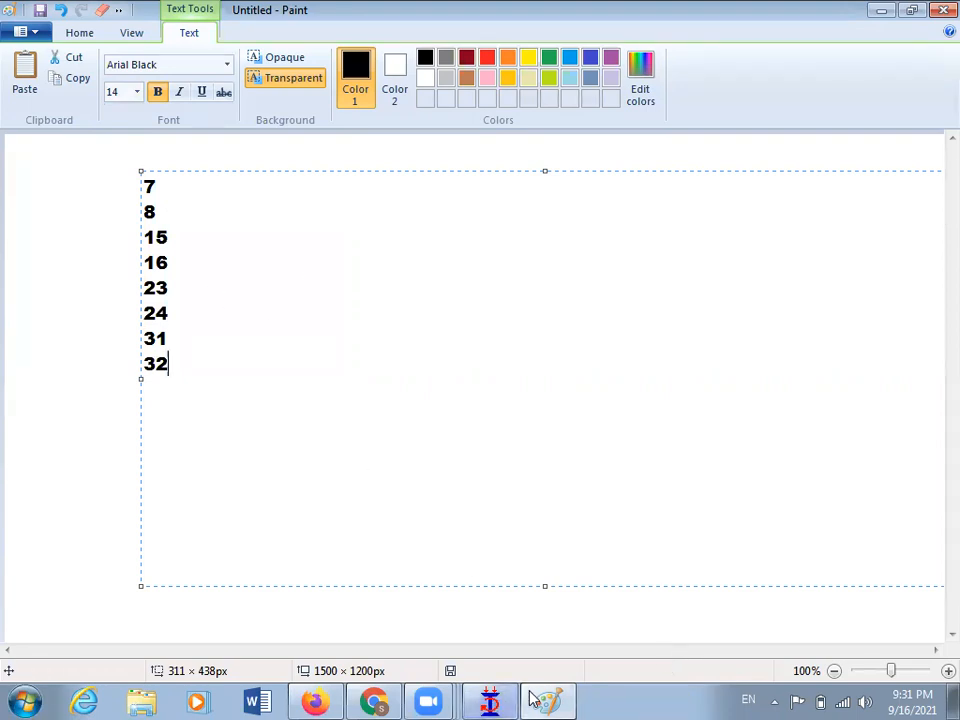
# In STAAD.Pro, examine the node displacement table from its beginning and locate nodes 1 and 4 on the structure
pyautogui.click(491, 700)
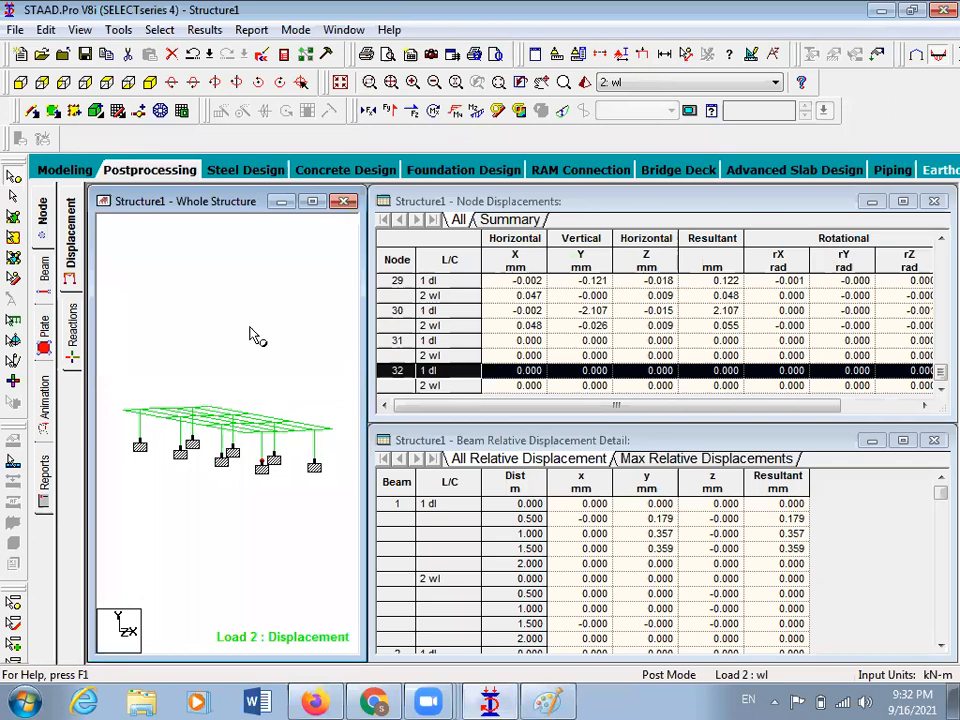
pyautogui.moveTo(938, 373); pyautogui.dragTo(925, 241)
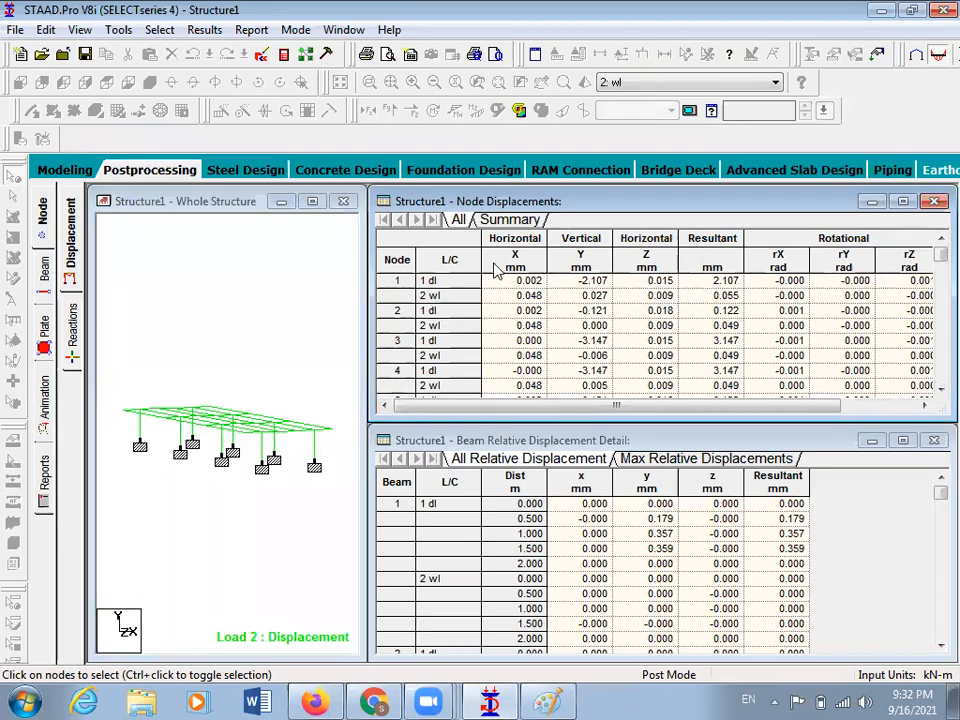
pyautogui.click(390, 280)
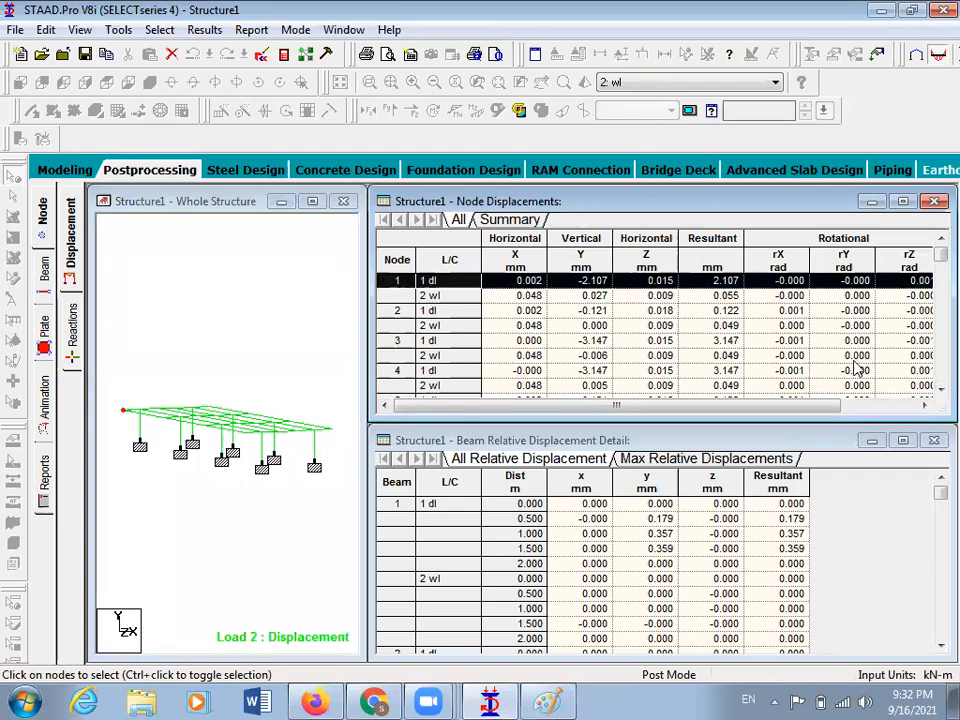
pyautogui.click(937, 391)
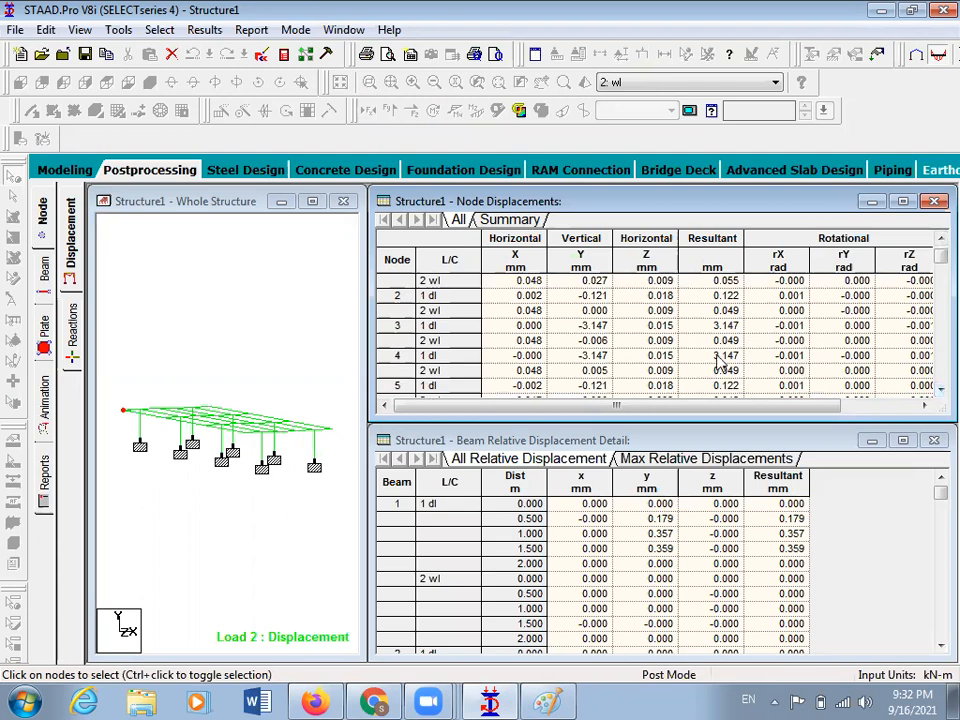
pyautogui.click(410, 358)
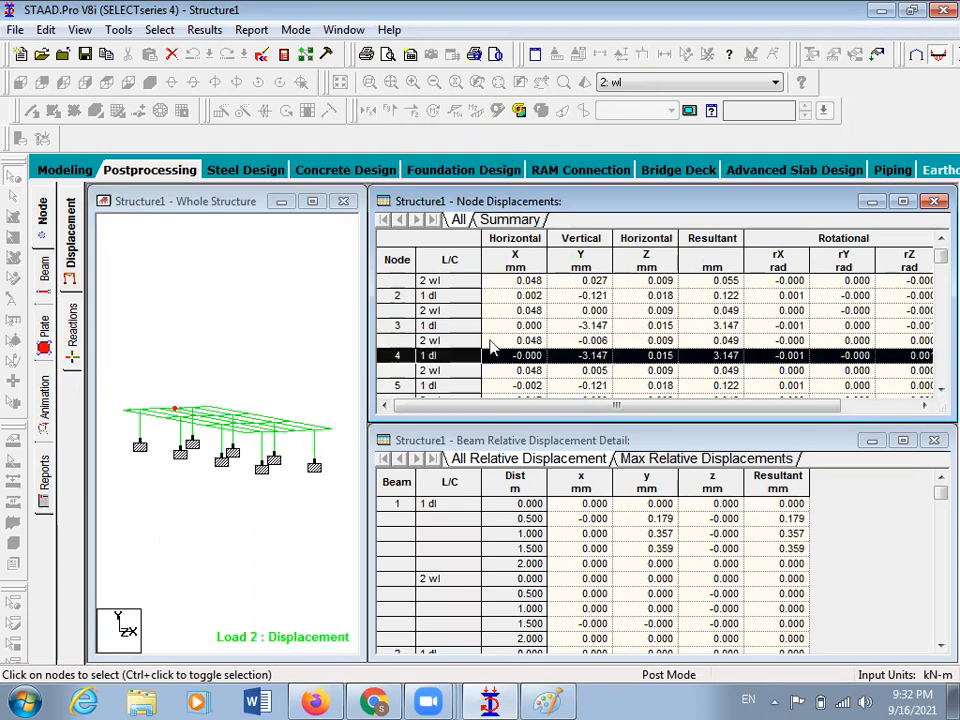
pyautogui.click(939, 390)
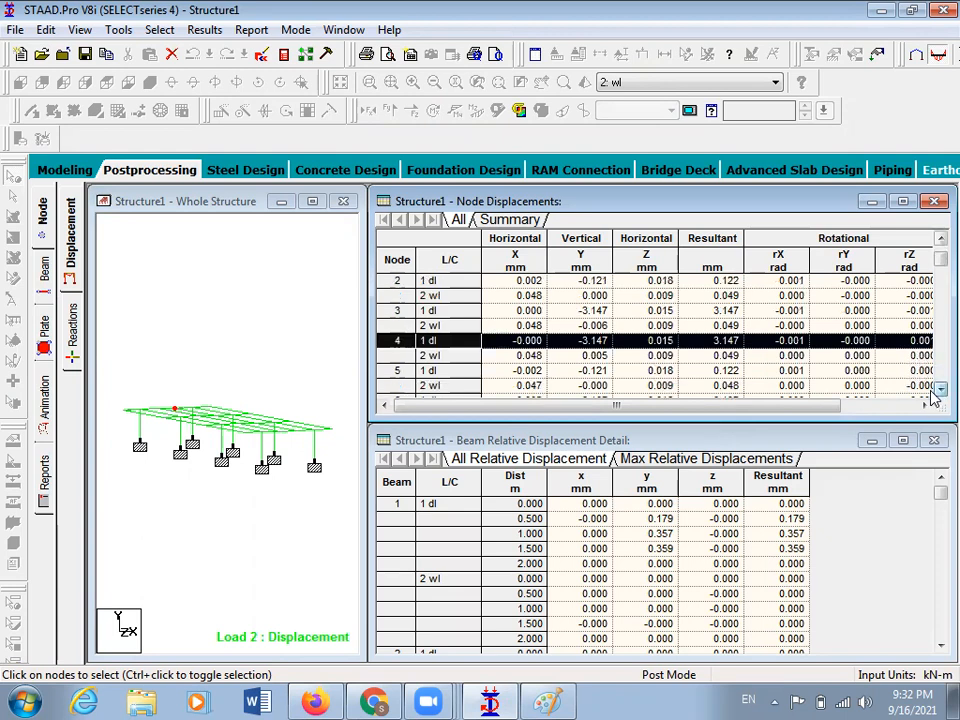
pyautogui.click(939, 390)
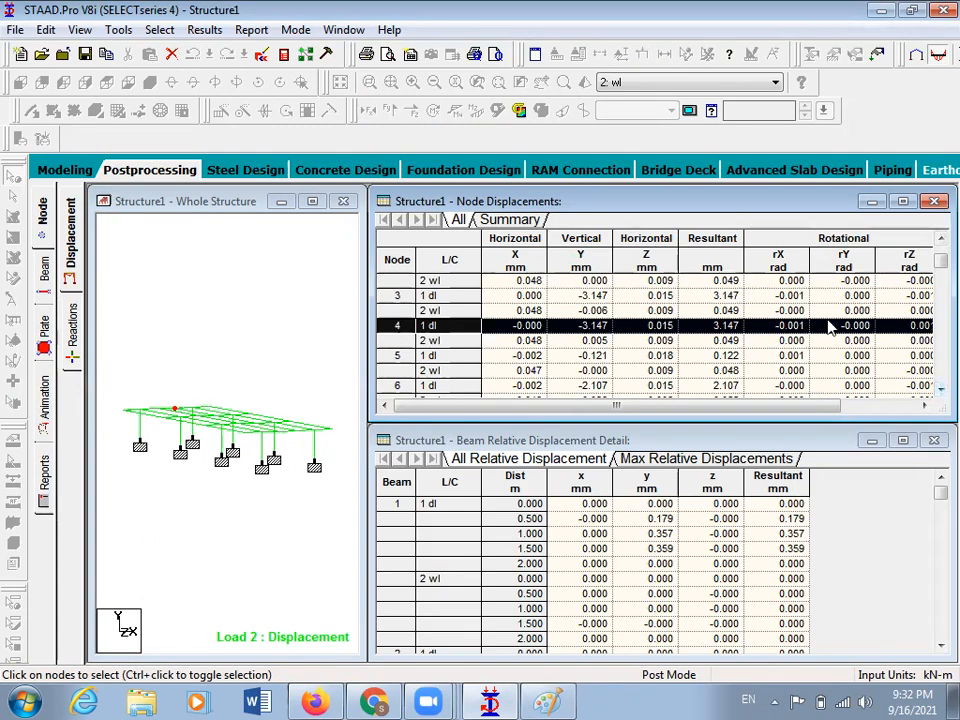
pyautogui.click(940, 390)
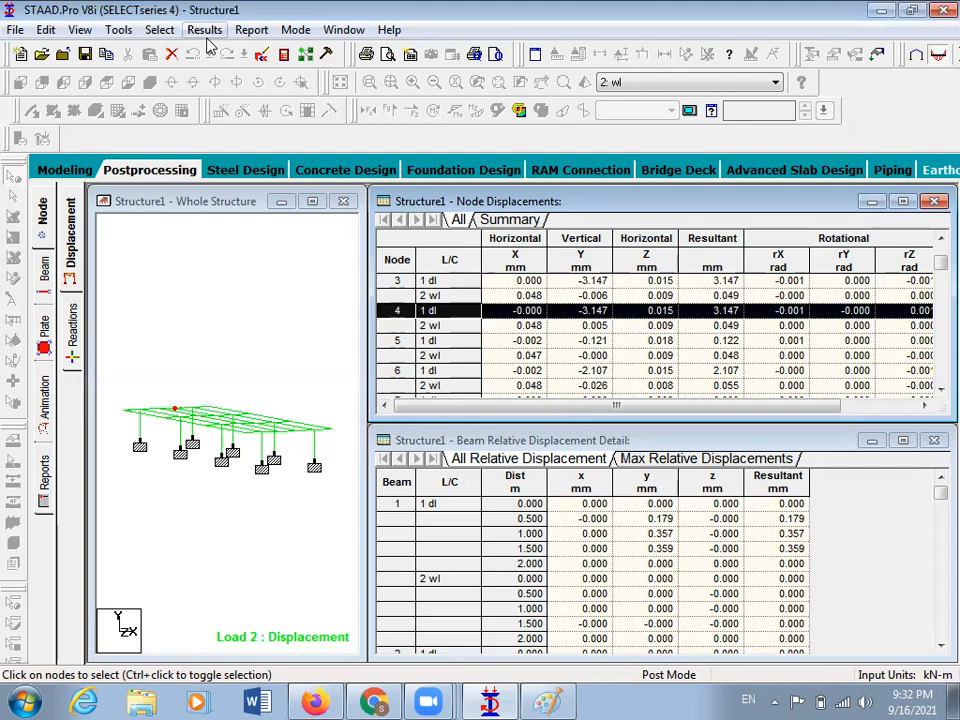
# Restore the isometric view, locate node 4 on the deck edge and examine the displacements of the nodes after it
pyautogui.click(249, 262)
pyautogui.click(150, 82)
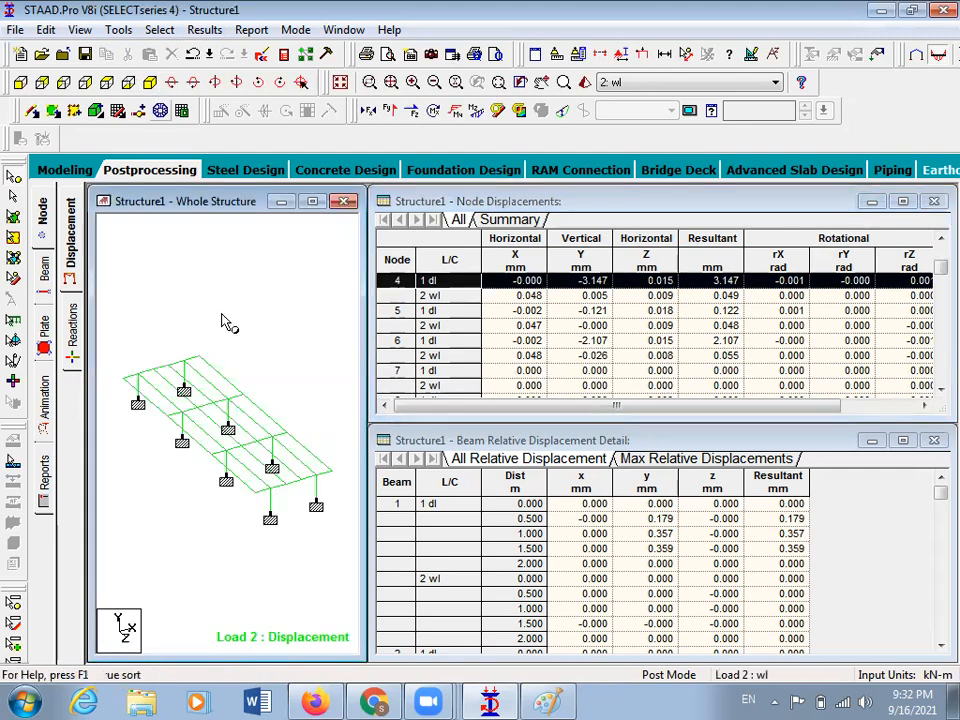
pyautogui.click(401, 280)
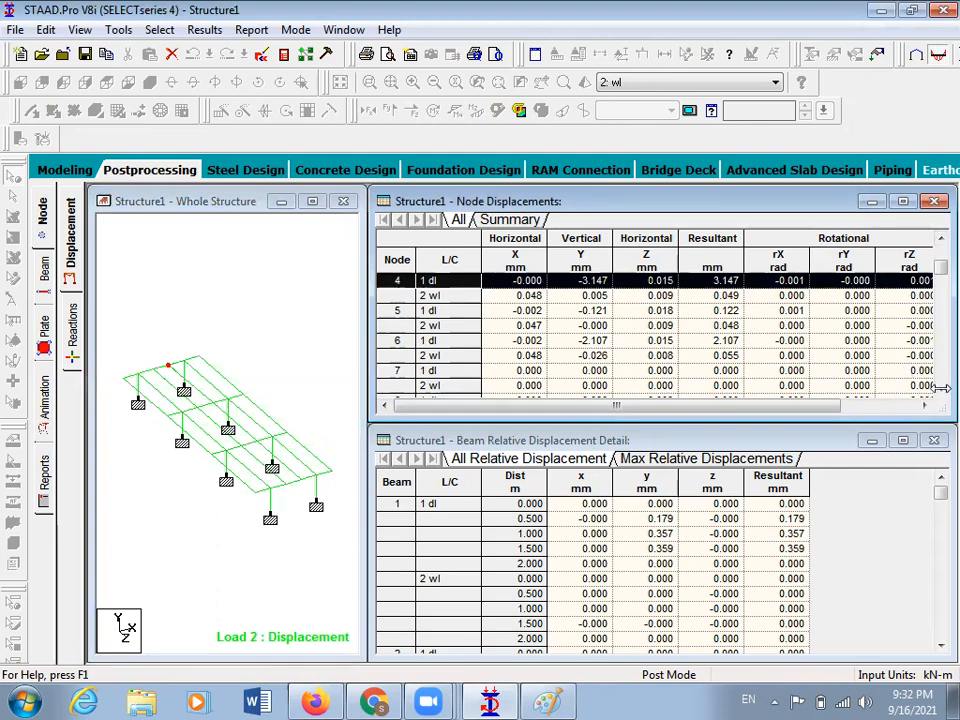
pyautogui.scroll(-7, 933, 393)
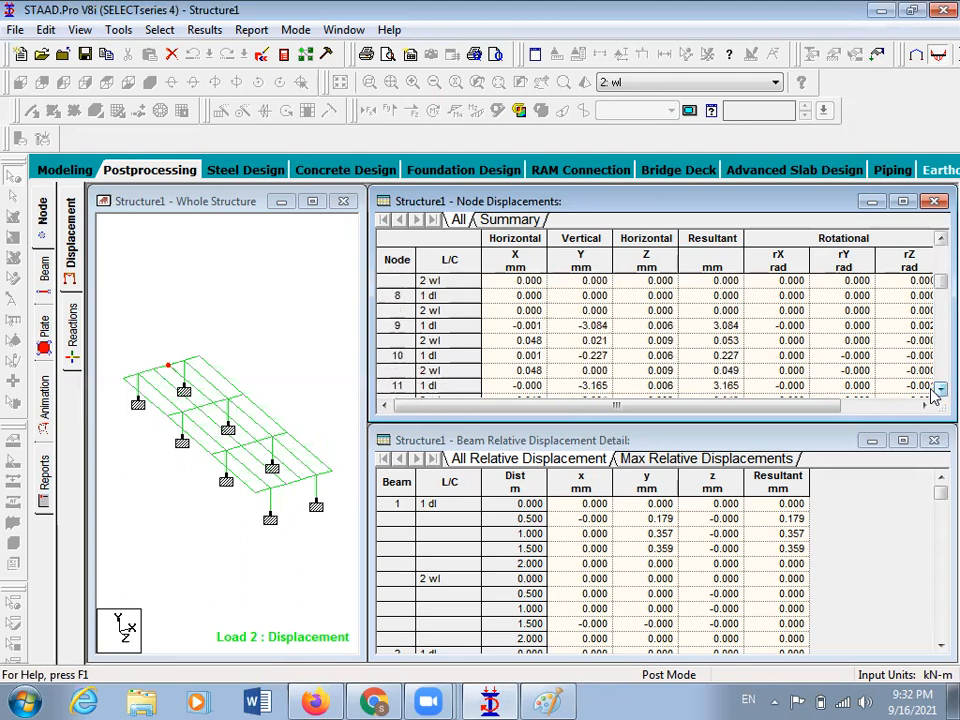
# Examine the displacements of nodes 8 to 12 and locate node 12 on the structure
pyautogui.click(933, 392)
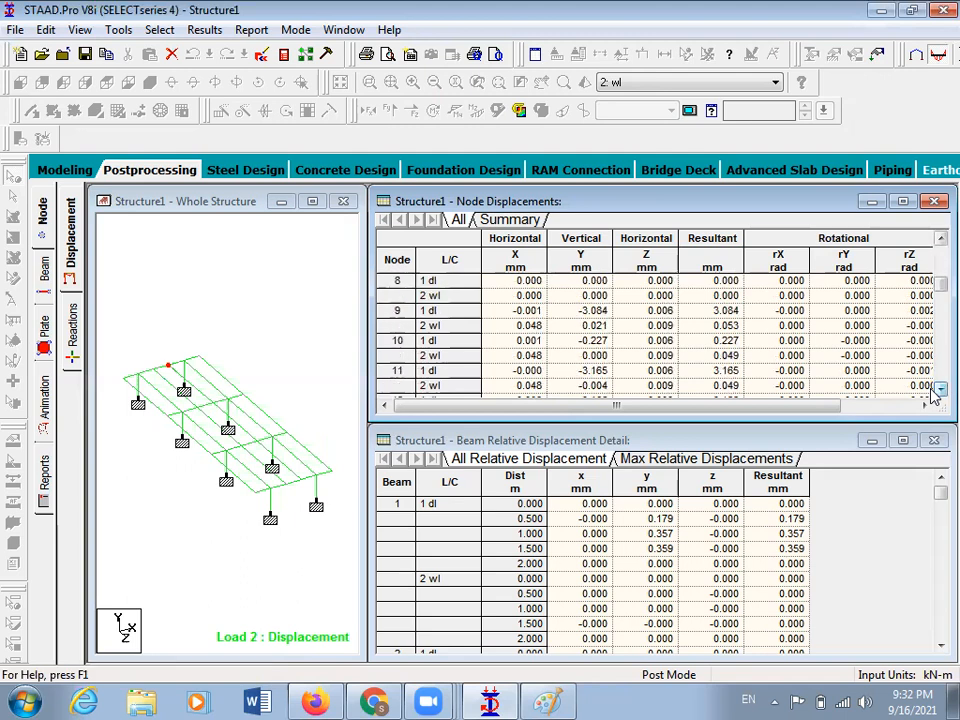
pyautogui.click(933, 392)
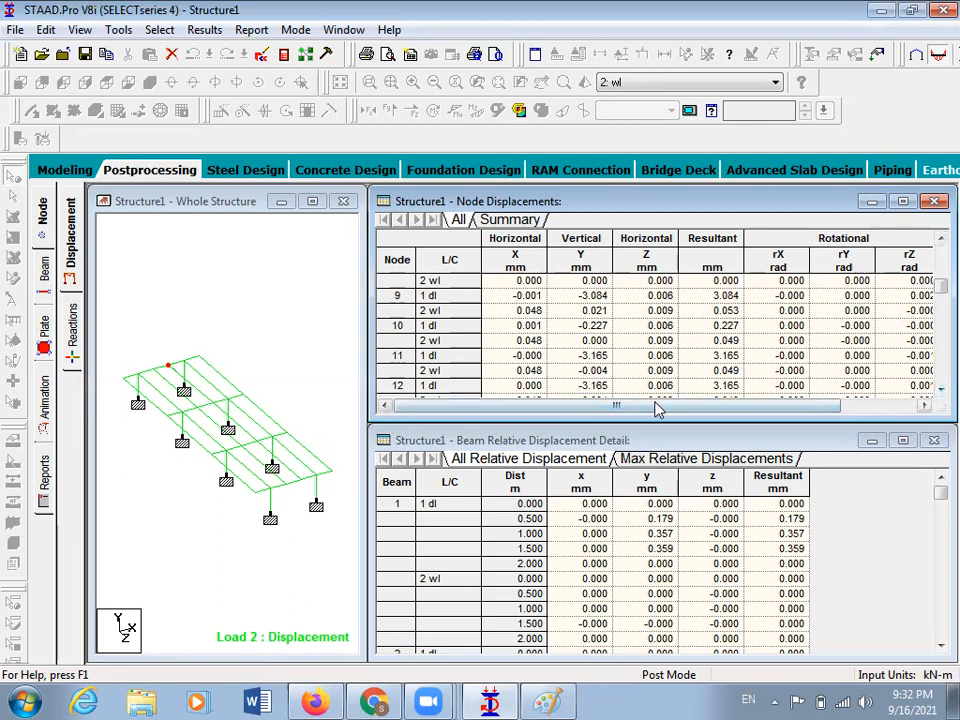
pyautogui.click(372, 385)
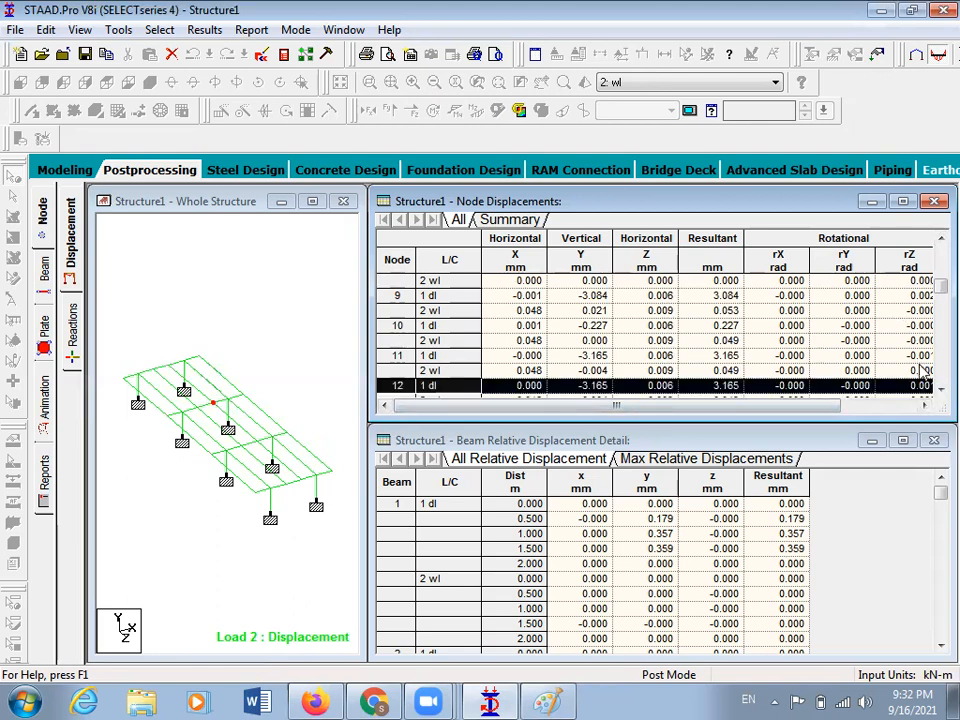
# Examine the displacements of the remaining nodes through node 32, the end of the node displacement table
pyautogui.click(940, 390)
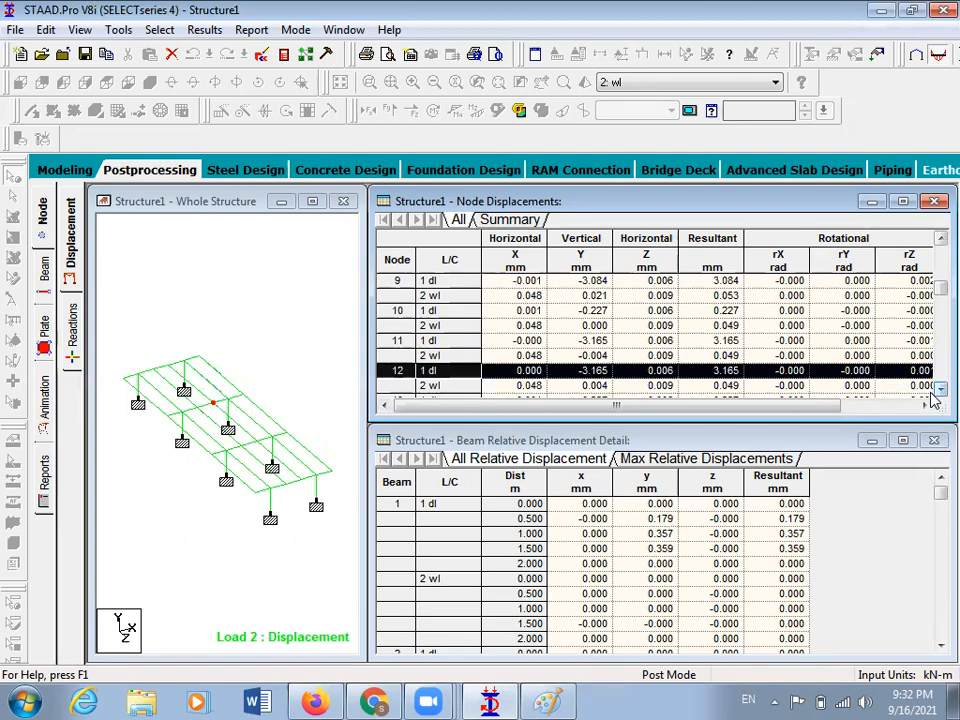
pyautogui.click(938, 392)
pyautogui.click(938, 392)
pyautogui.click(938, 392)
pyautogui.click(938, 392)
pyautogui.click(938, 392)
pyautogui.click(938, 392)
pyautogui.click(934, 394)
pyautogui.click(934, 394)
pyautogui.click(934, 394)
pyautogui.click(934, 394)
pyautogui.click(934, 394)
pyautogui.click(934, 394)
pyautogui.click(934, 394)
pyautogui.click(938, 392)
pyautogui.click(934, 394)
pyautogui.click(934, 394)
pyautogui.click(934, 394)
pyautogui.click(934, 394)
pyautogui.click(934, 394)
pyautogui.click(934, 394)
pyautogui.click(934, 394)
pyautogui.click(934, 394)
pyautogui.click(934, 394)
pyautogui.click(934, 394)
pyautogui.click(934, 394)
pyautogui.click(934, 394)
pyautogui.click(934, 394)
pyautogui.click(934, 394)
pyautogui.click(934, 394)
pyautogui.click(934, 394)
pyautogui.click(934, 394)
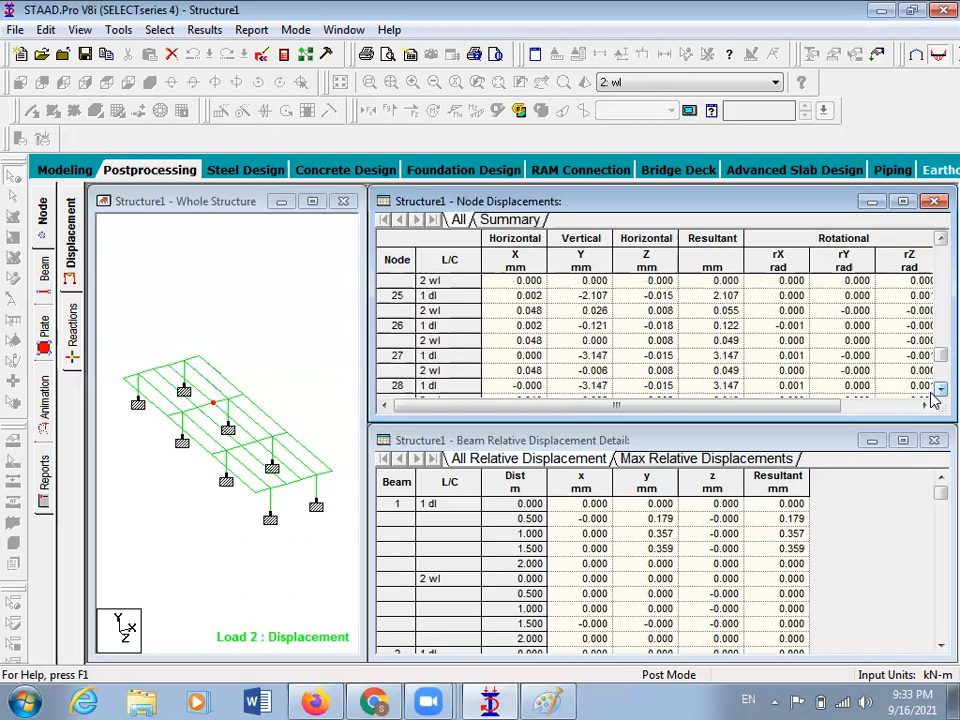
pyautogui.click(934, 394)
pyautogui.click(934, 394)
pyautogui.click(934, 394)
pyautogui.click(934, 394)
pyautogui.click(934, 394)
pyautogui.click(934, 394)
pyautogui.click(934, 394)
pyautogui.click(934, 394)
pyautogui.click(934, 394)
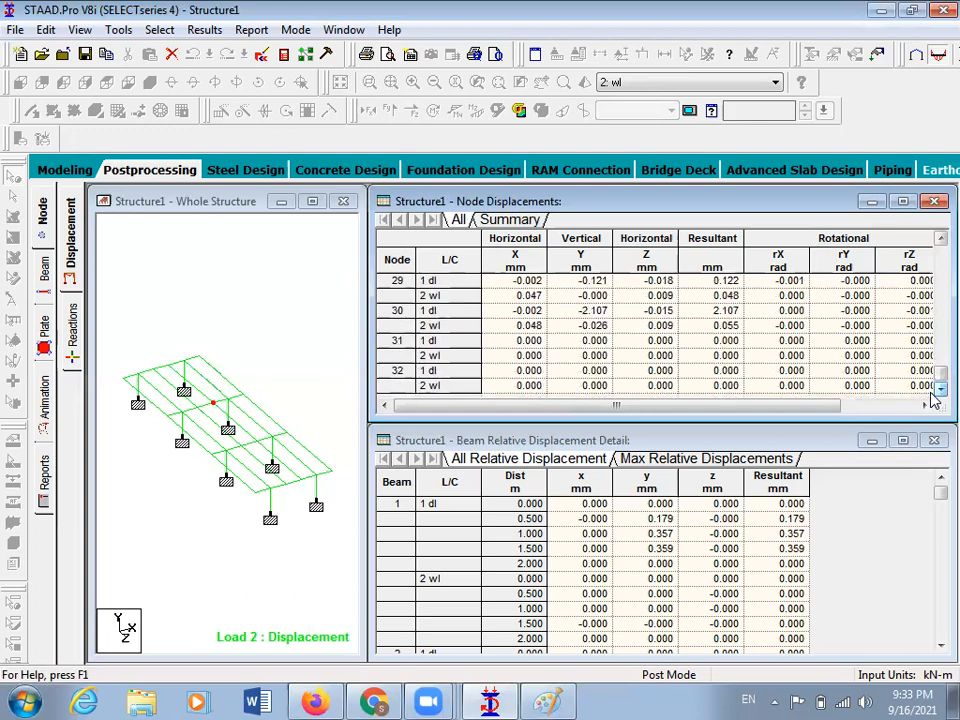
# Locate node 11 on the structure from its displacement entry and note 11 below the support nodes in Paint
pyautogui.click(936, 242)
pyautogui.click(936, 242)
pyautogui.click(936, 242)
pyautogui.click(936, 242)
pyautogui.click(936, 242)
pyautogui.click(936, 242)
pyautogui.click(936, 242)
pyautogui.click(936, 242)
pyautogui.click(936, 242)
pyautogui.click(936, 242)
pyautogui.click(936, 242)
pyautogui.click(936, 242)
pyautogui.click(936, 242)
pyautogui.click(936, 242)
pyautogui.click(936, 242)
pyautogui.click(936, 242)
pyautogui.click(936, 242)
pyautogui.click(936, 242)
pyautogui.click(936, 242)
pyautogui.click(936, 242)
pyautogui.click(936, 242)
pyautogui.click(936, 242)
pyautogui.click(936, 242)
pyautogui.click(936, 242)
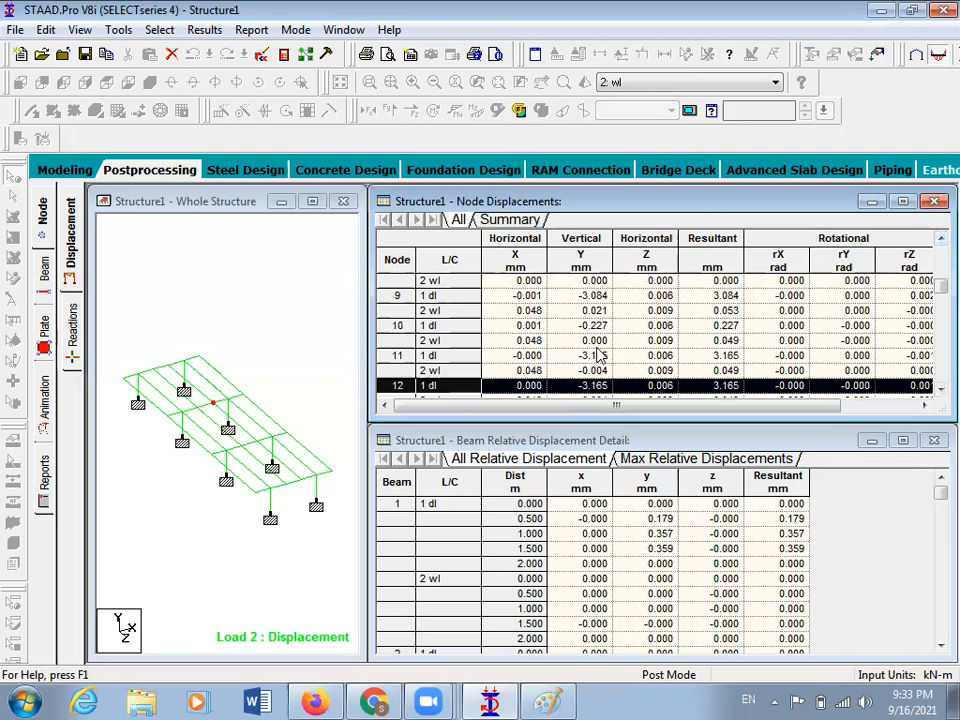
pyautogui.click(400, 357)
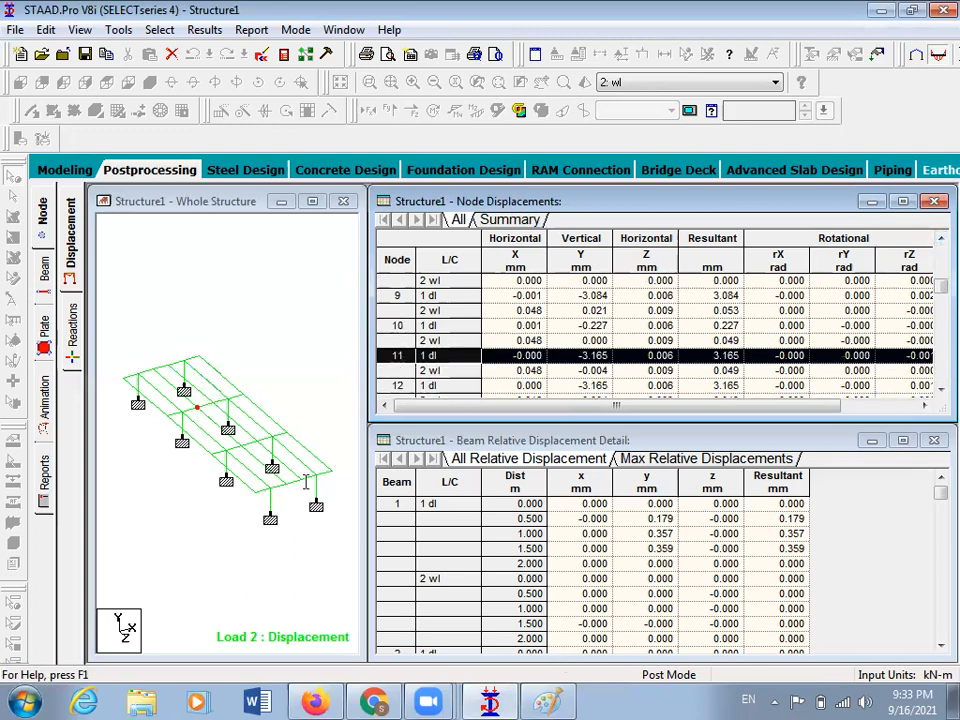
pyautogui.hotkey('alt', 'Tab')
pyautogui.write('11')
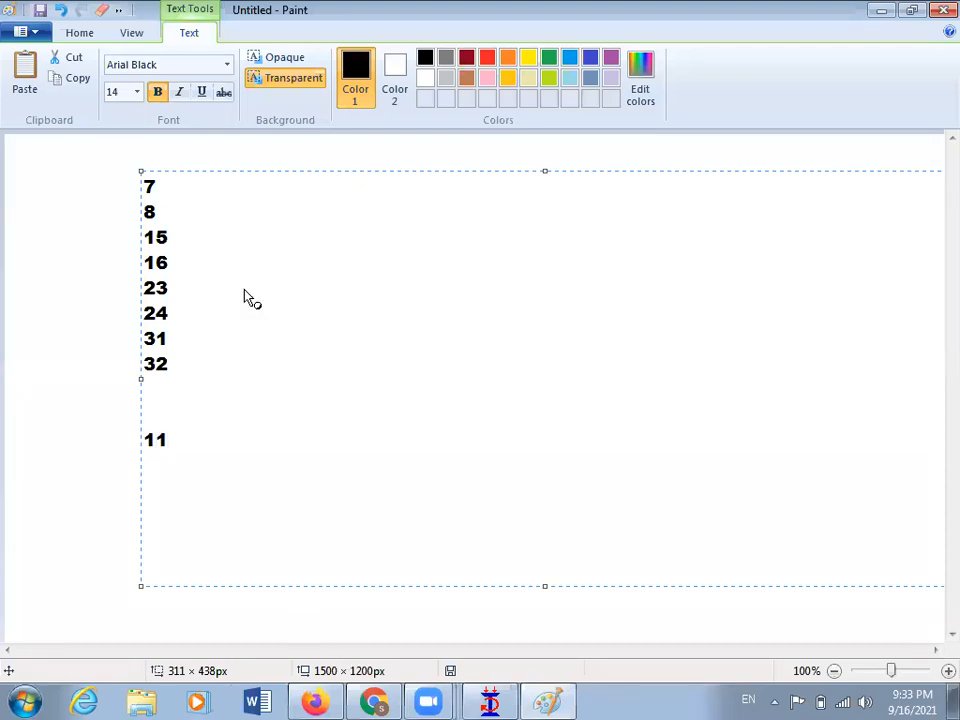
# Return to STAAD.Pro, leave the postprocessing results and switch to the Bridge Deck mode
pyautogui.hotkey('alt', 'Tab')
pyautogui.click(62, 169)
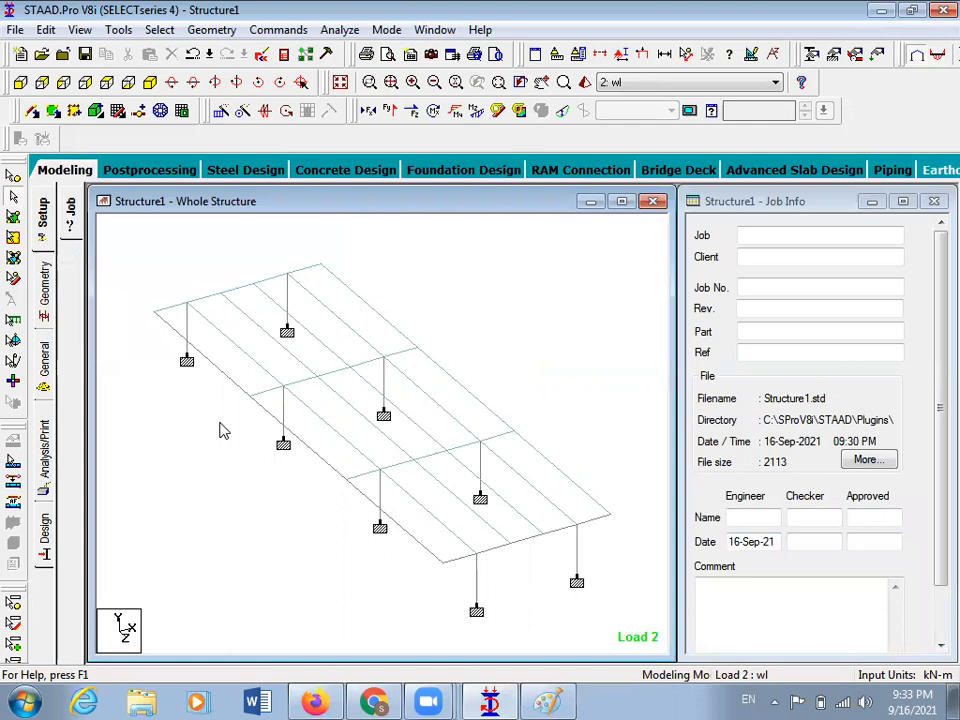
pyautogui.click(671, 172)
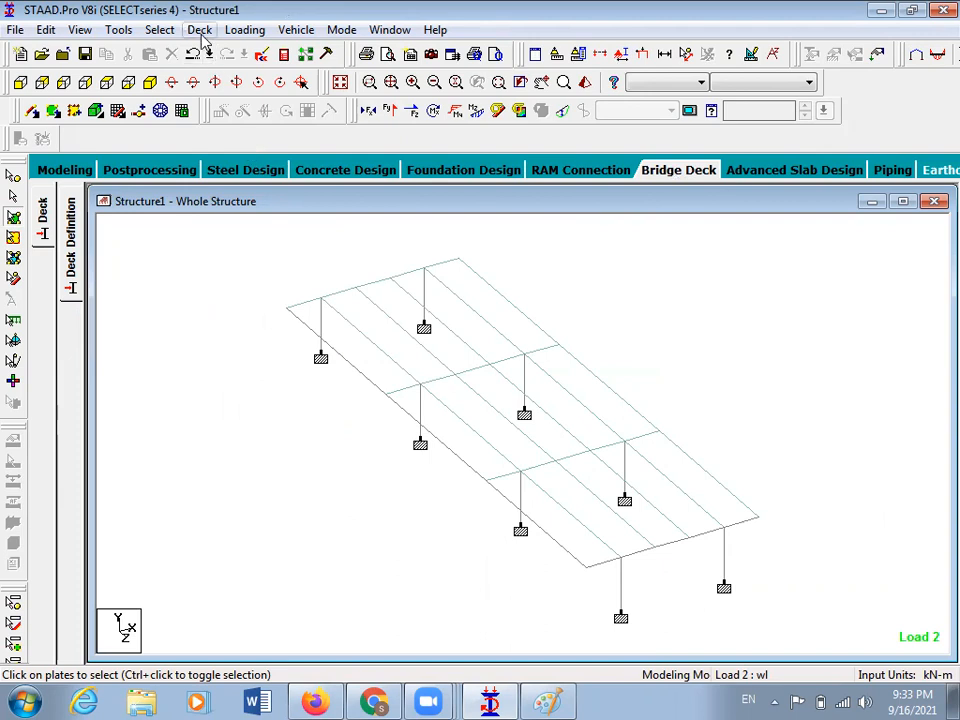
pyautogui.click(167, 36)
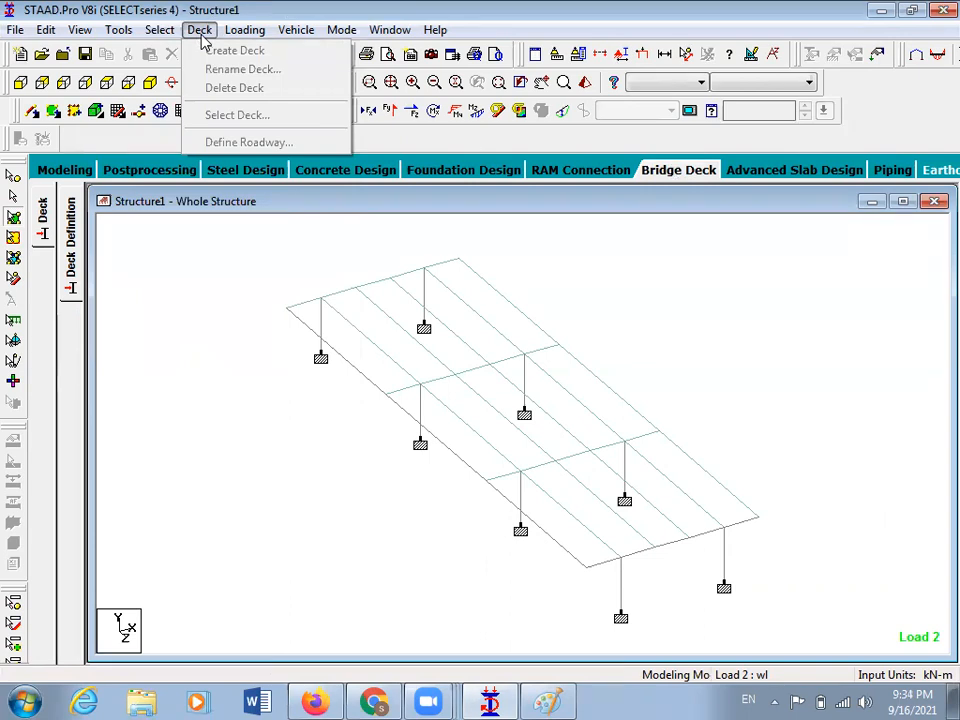
pyautogui.click(186, 272)
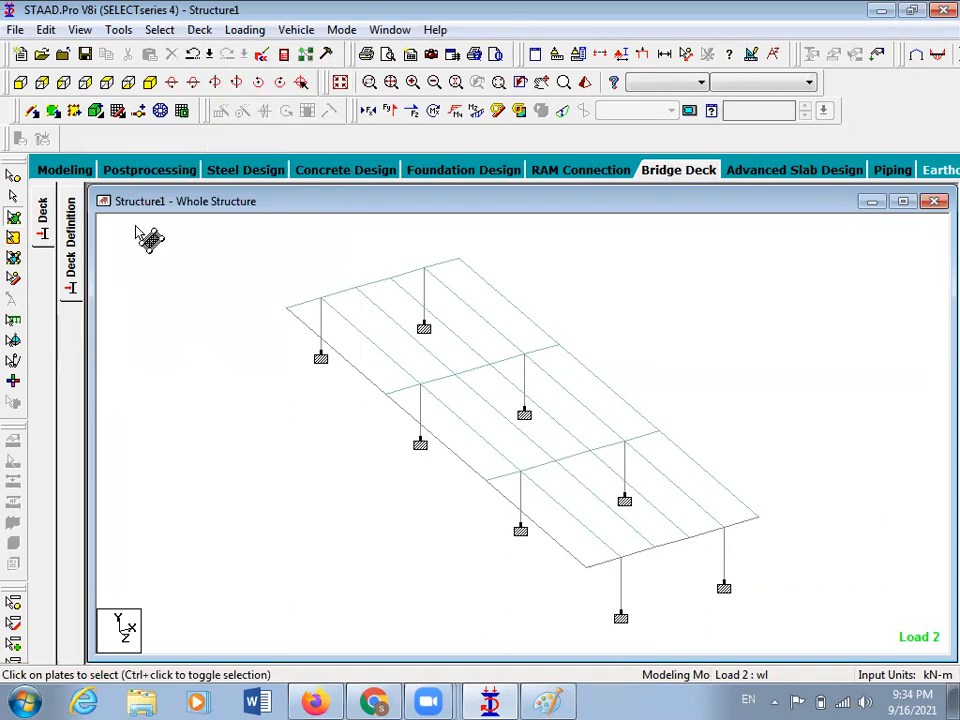
pyautogui.click(13, 218)
pyautogui.moveTo(275, 250); pyautogui.dragTo(795, 595)
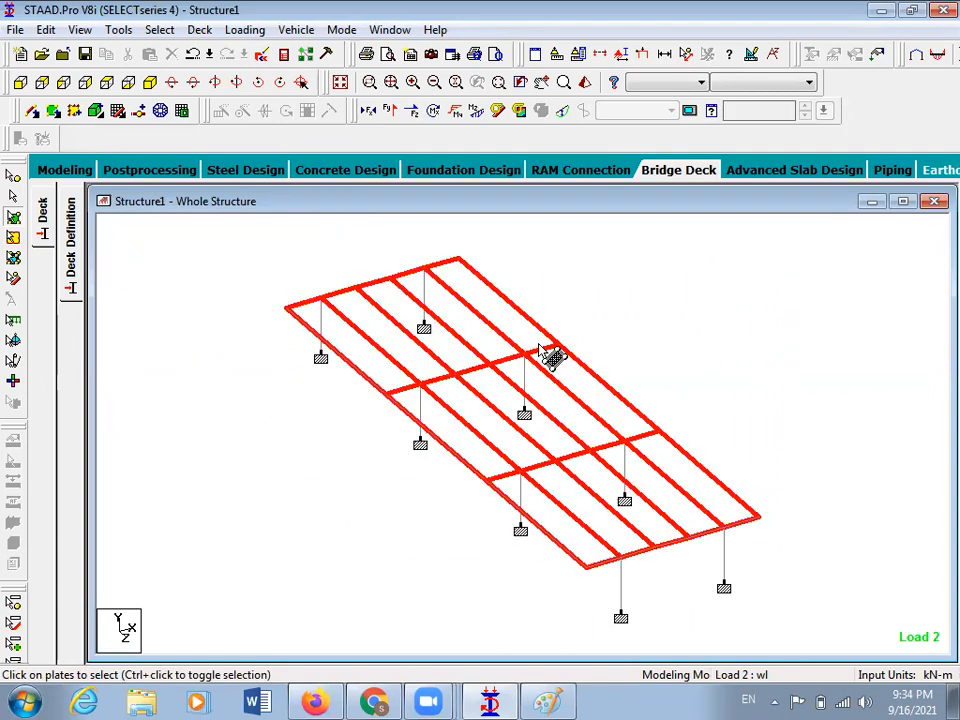
pyautogui.click(204, 31)
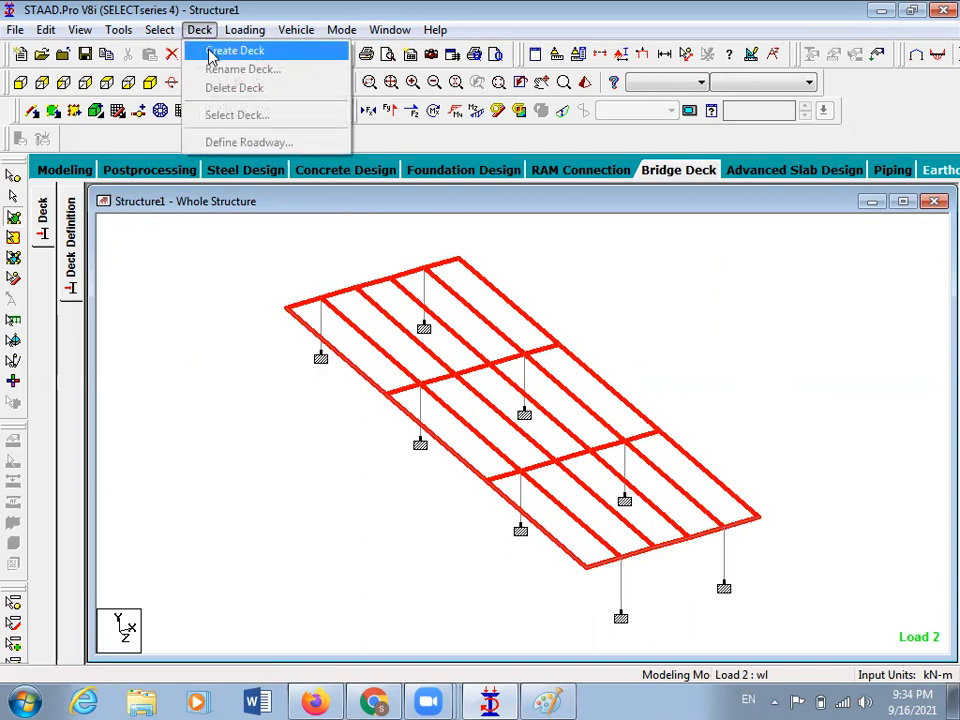
pyautogui.click(235, 277)
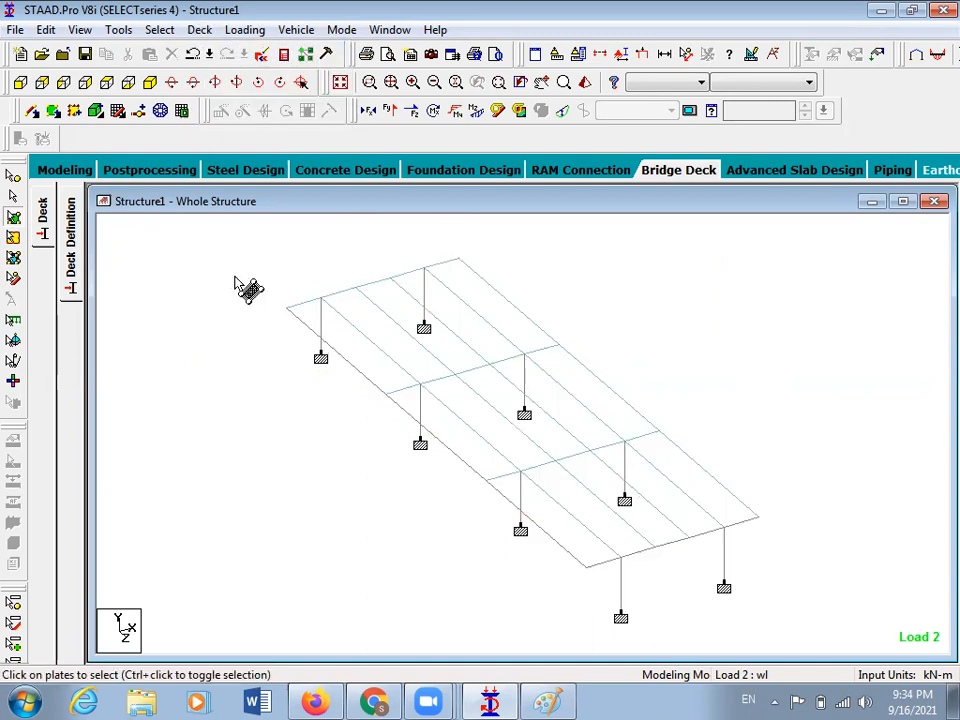
pyautogui.click(202, 31)
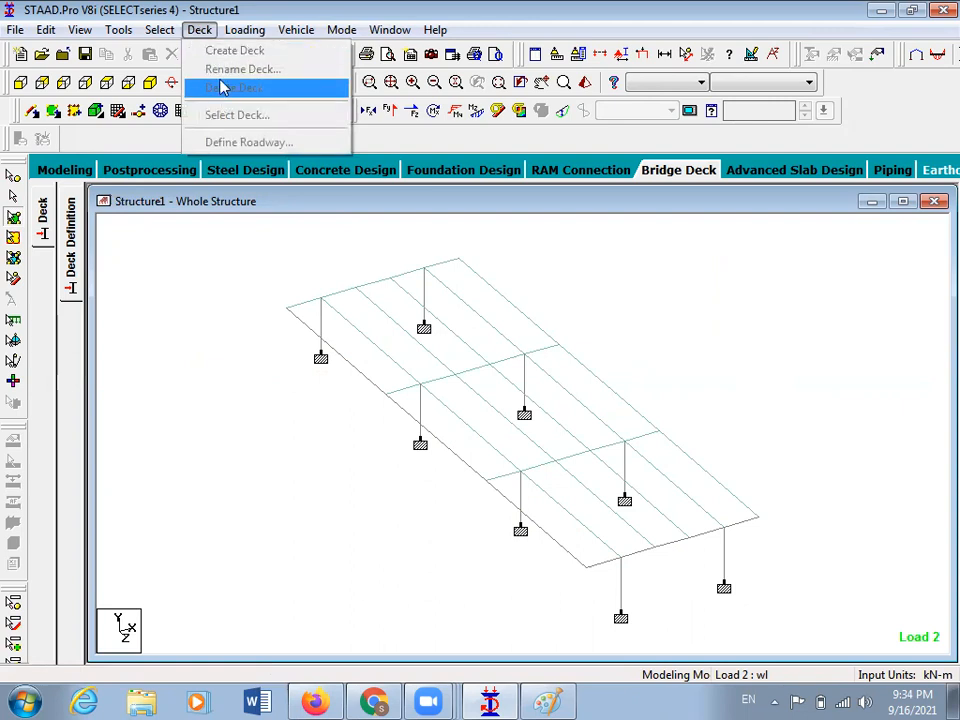
pyautogui.click(250, 325)
# Select all the deck plates and create a bridge deck from them named Deck 1
pyautogui.moveTo(269, 251); pyautogui.dragTo(800, 600)
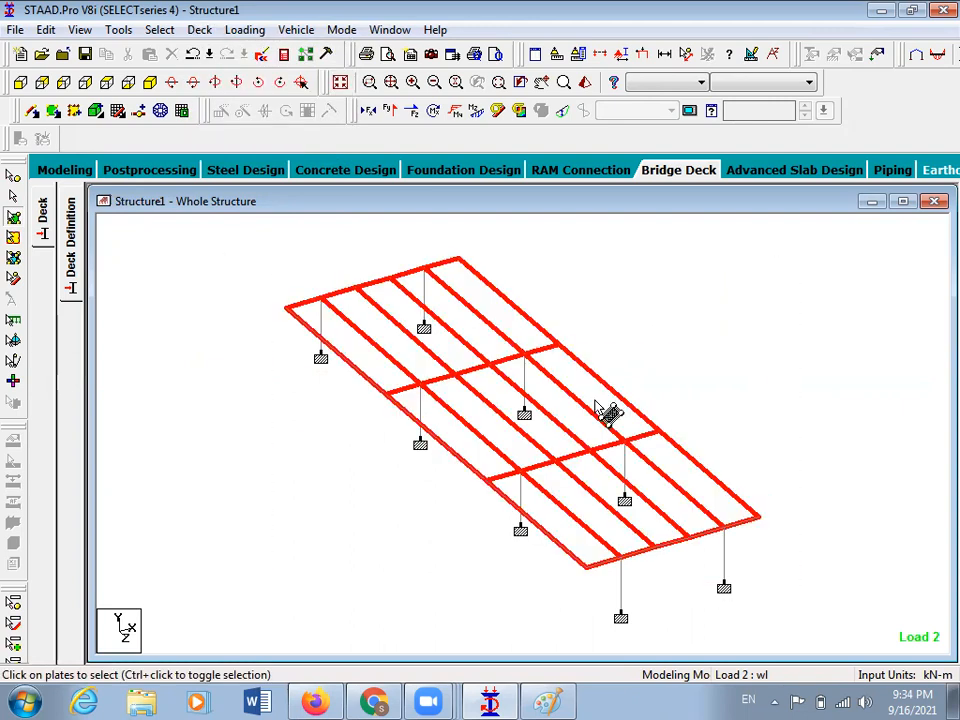
pyautogui.click(200, 29)
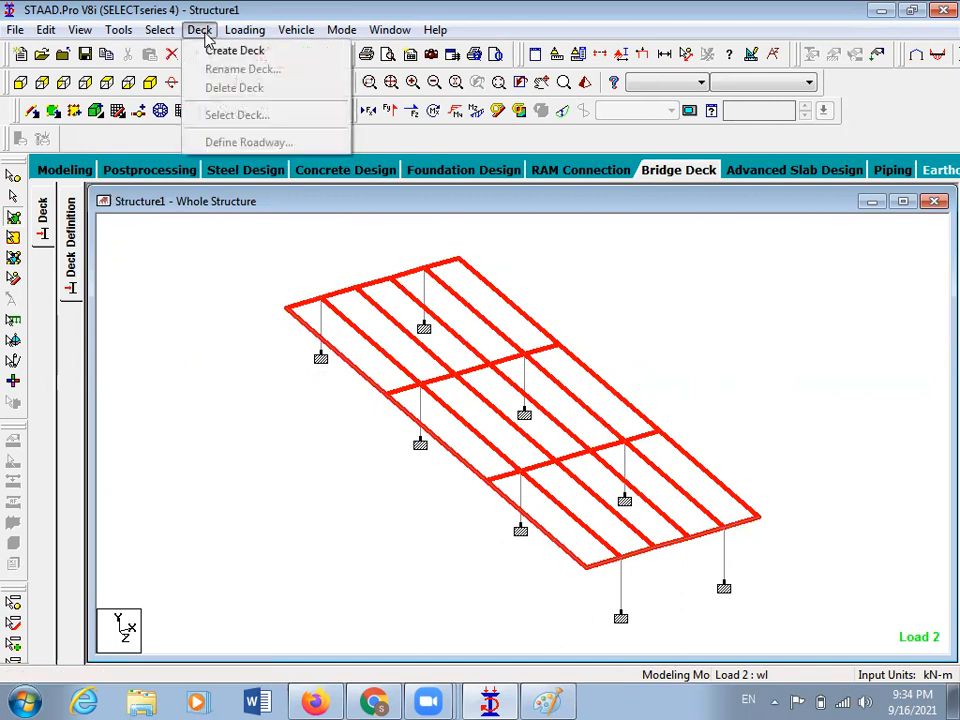
pyautogui.click(214, 51)
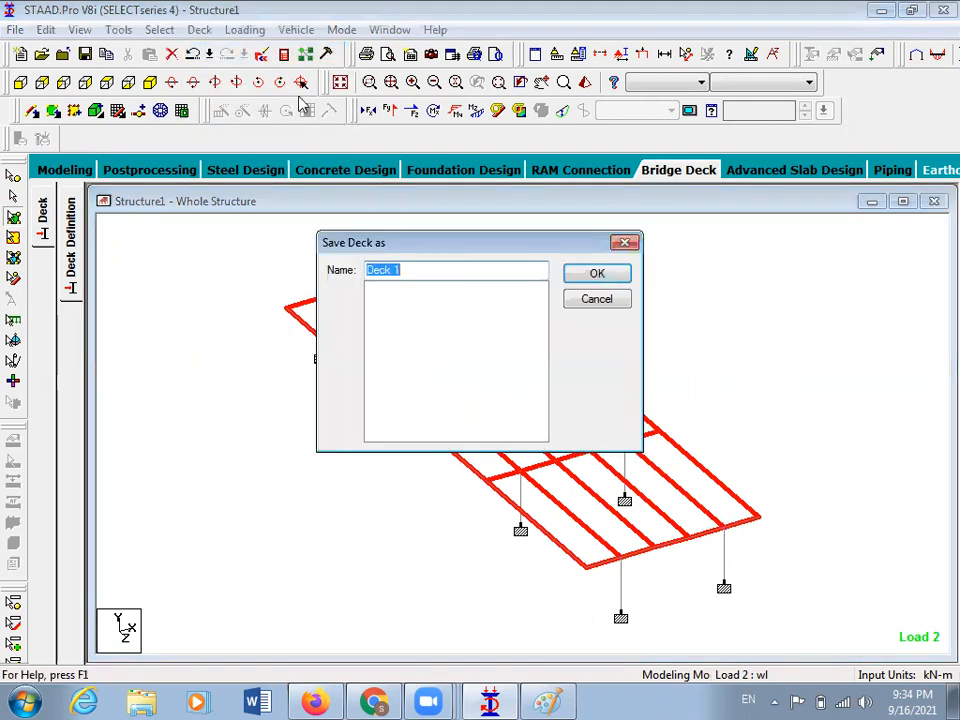
pyautogui.click(597, 274)
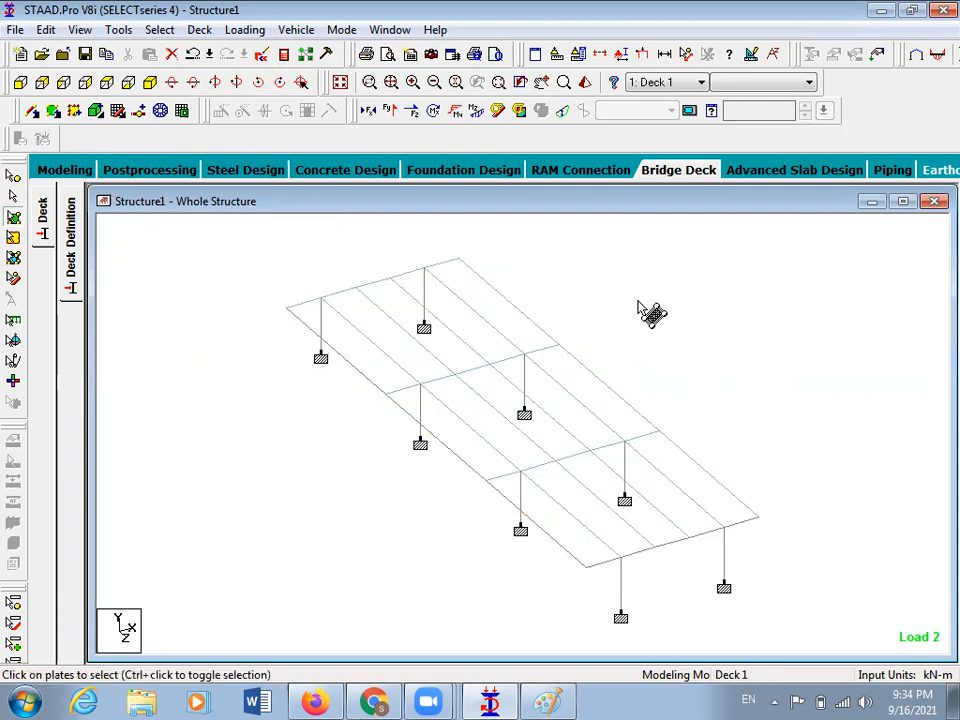
# Highlight the plates belonging to Deck 1 on the structure to review its extent
pyautogui.click(200, 29)
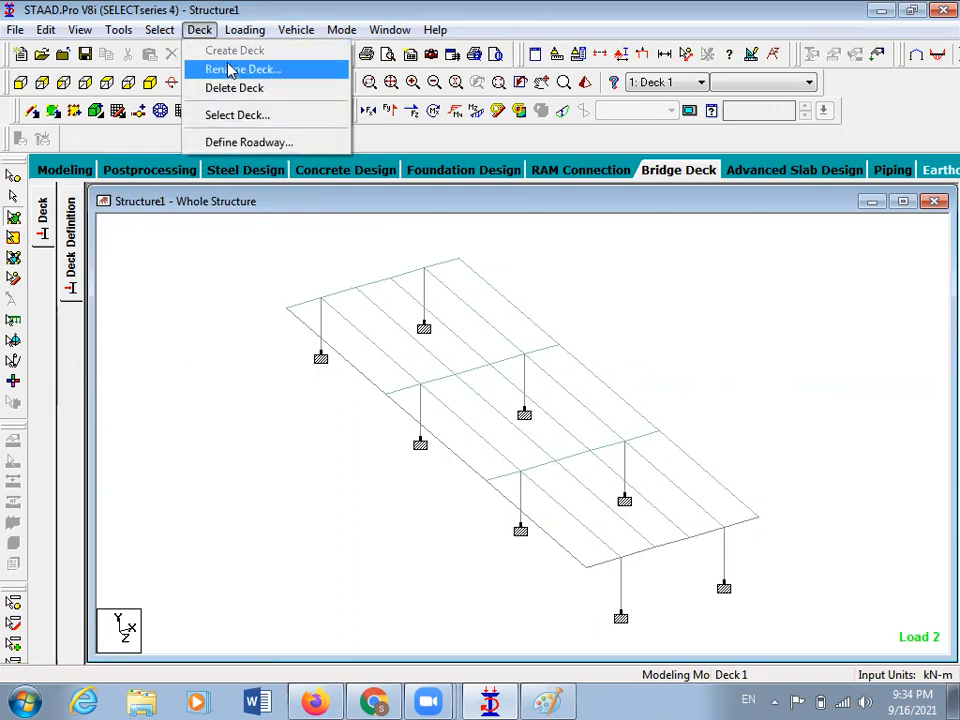
pyautogui.click(235, 116)
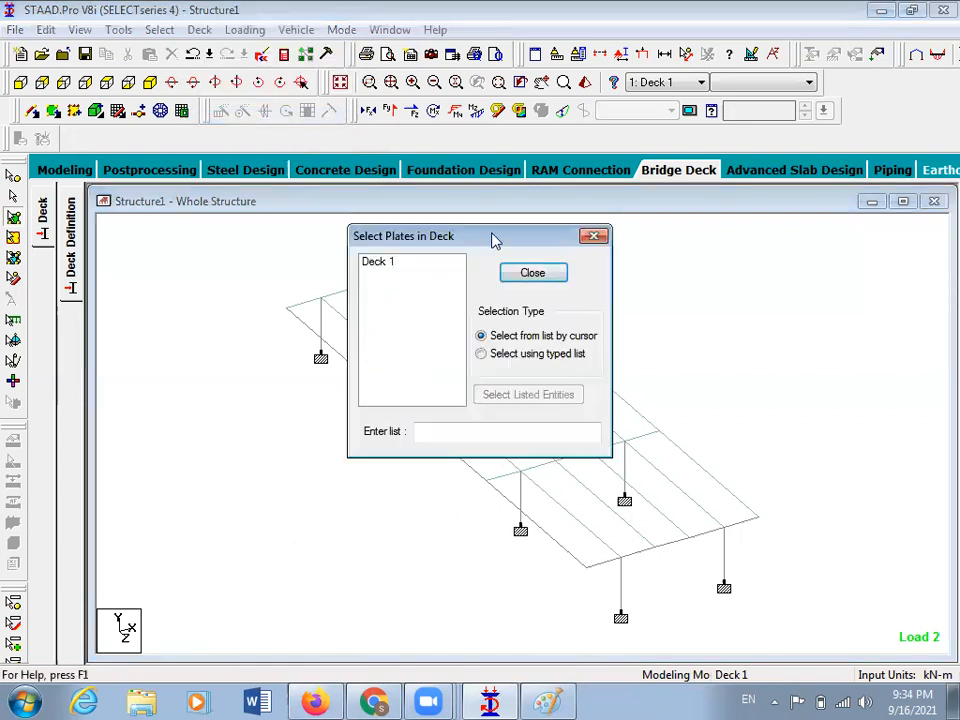
pyautogui.moveTo(499, 237); pyautogui.dragTo(652, 249)
pyautogui.click(540, 280)
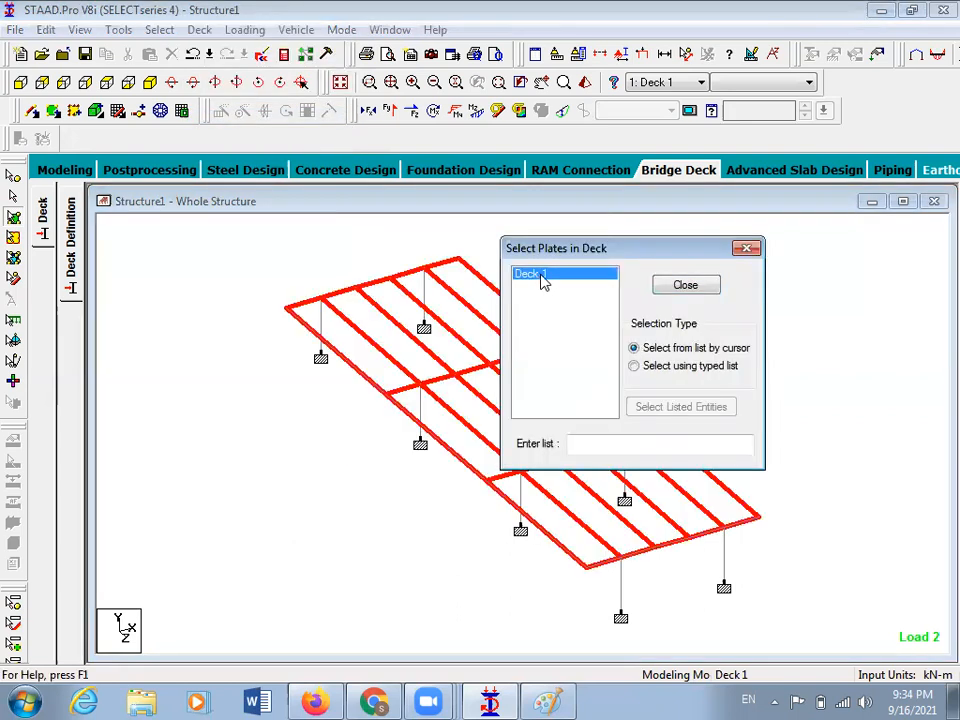
pyautogui.click(686, 287)
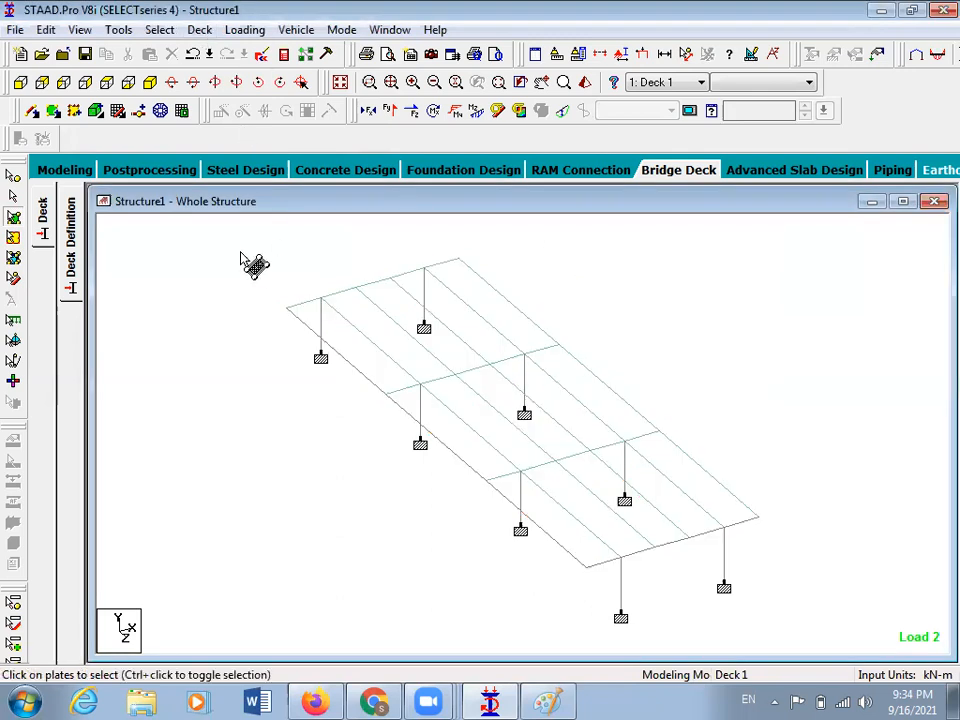
pyautogui.click(203, 30)
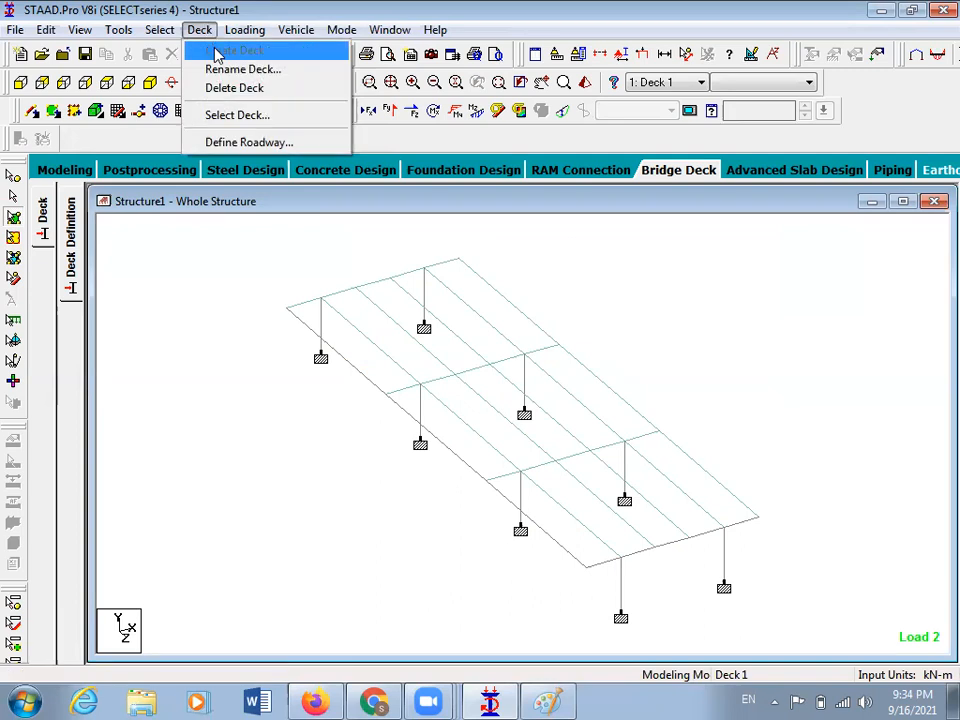
pyautogui.click(231, 116)
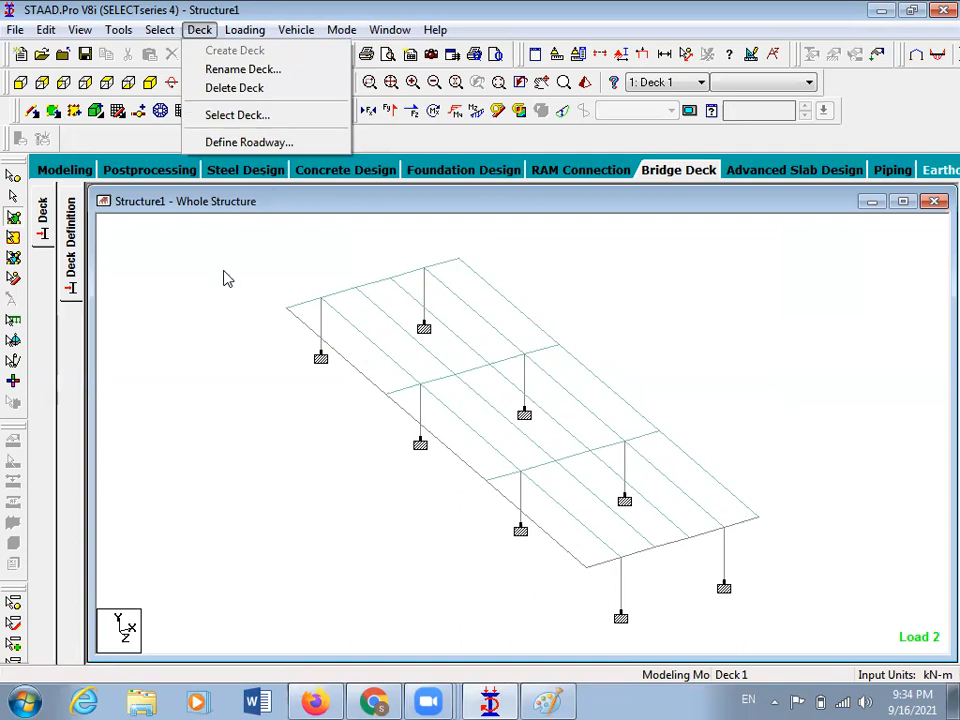
pyautogui.click(200, 30)
pyautogui.click(231, 146)
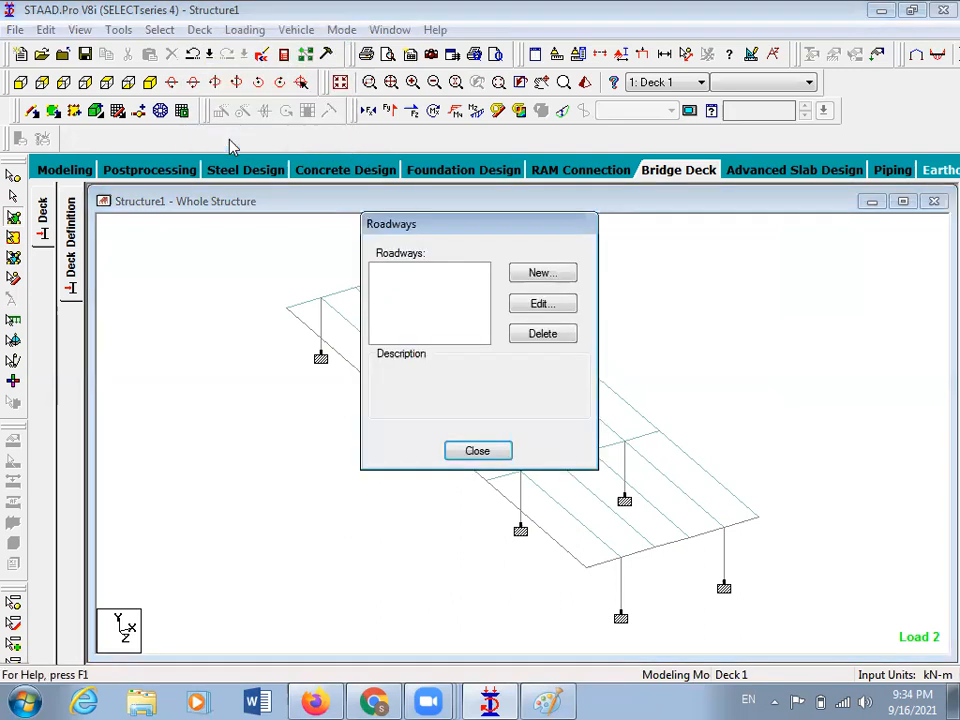
pyautogui.click(479, 449)
pyautogui.click(341, 30)
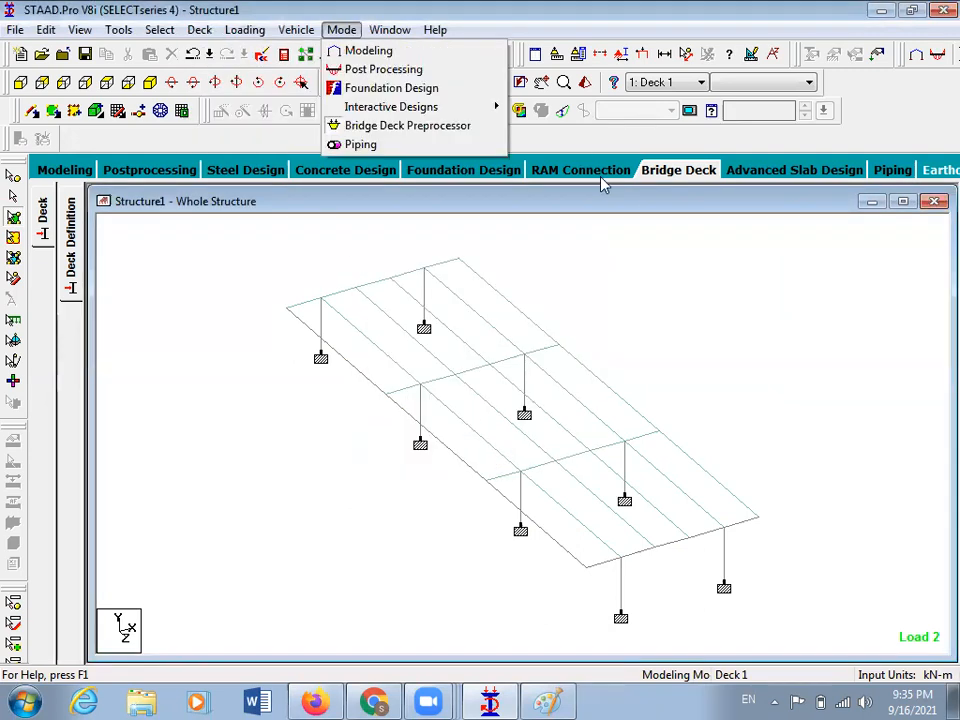
pyautogui.click(198, 36)
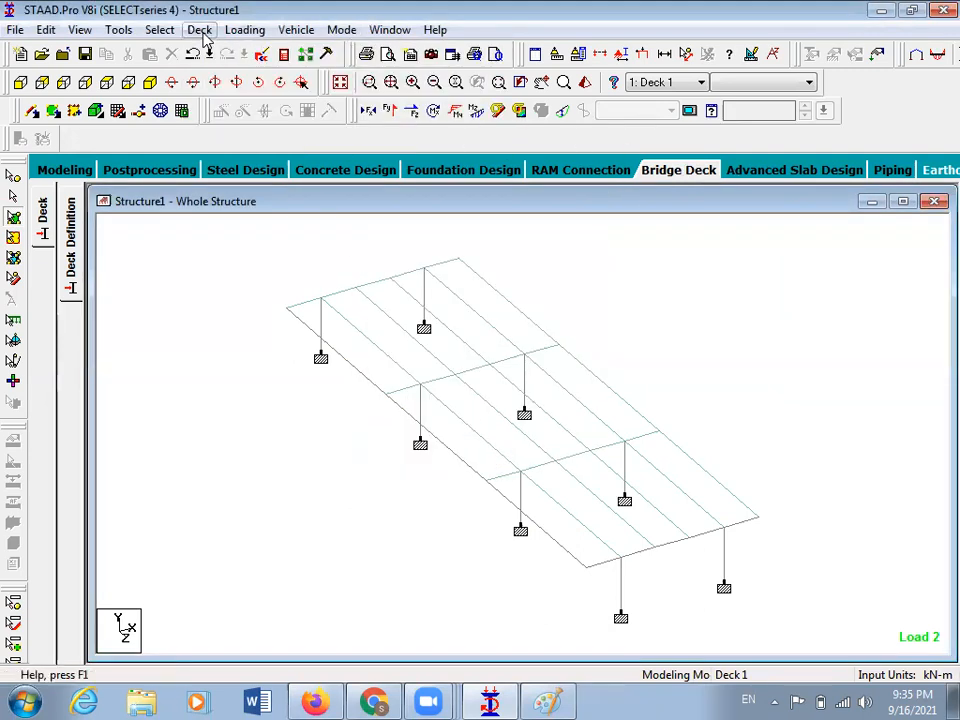
pyautogui.click(198, 34)
pyautogui.click(258, 286)
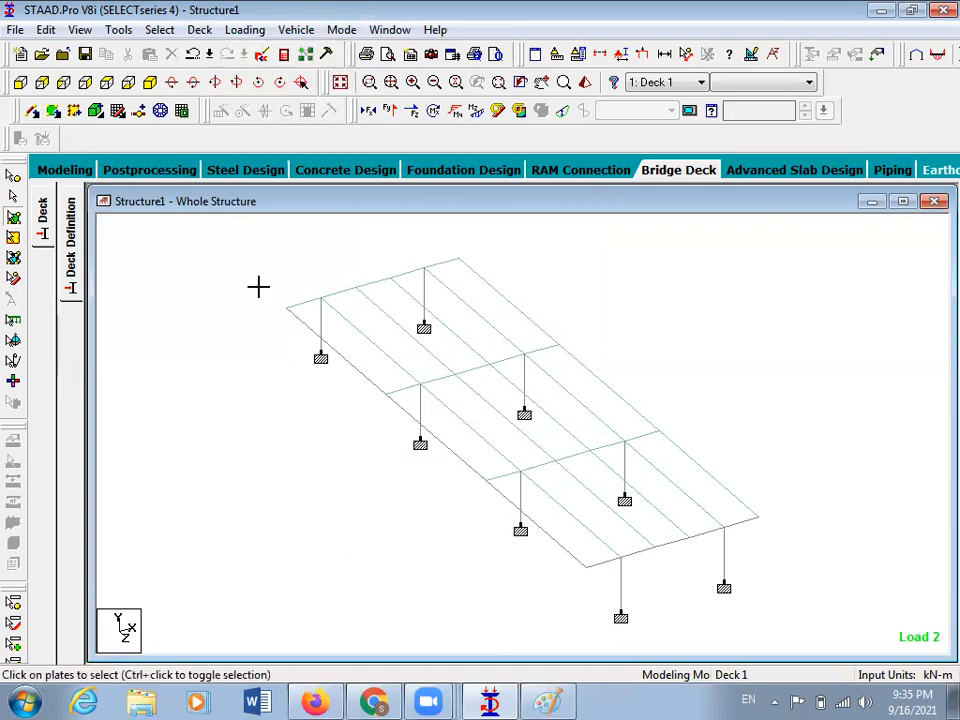
pyautogui.click(199, 33)
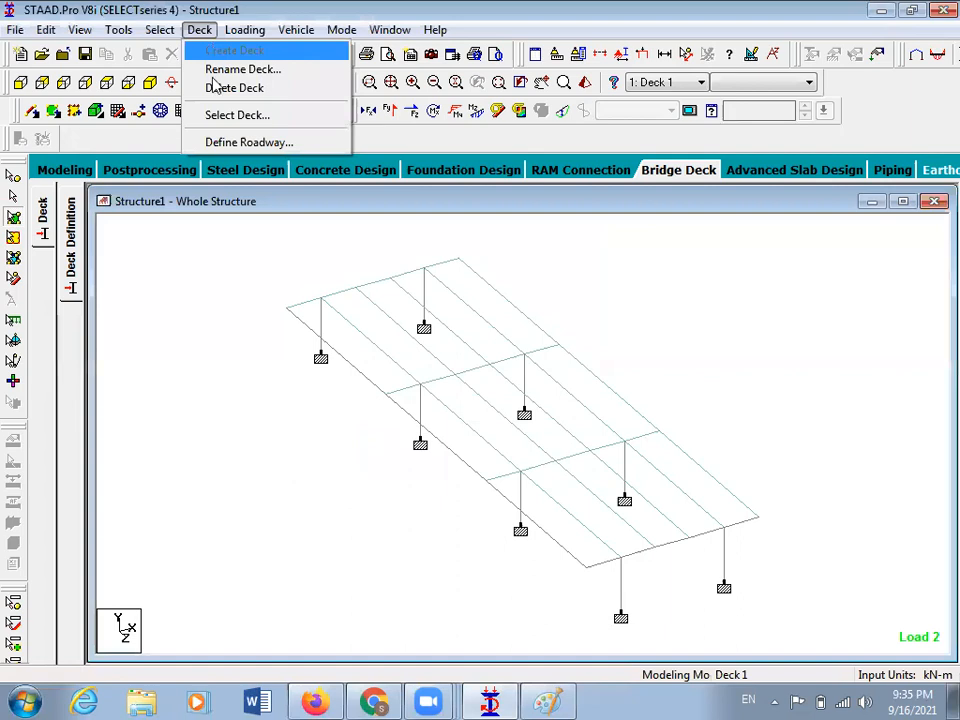
pyautogui.click(199, 268)
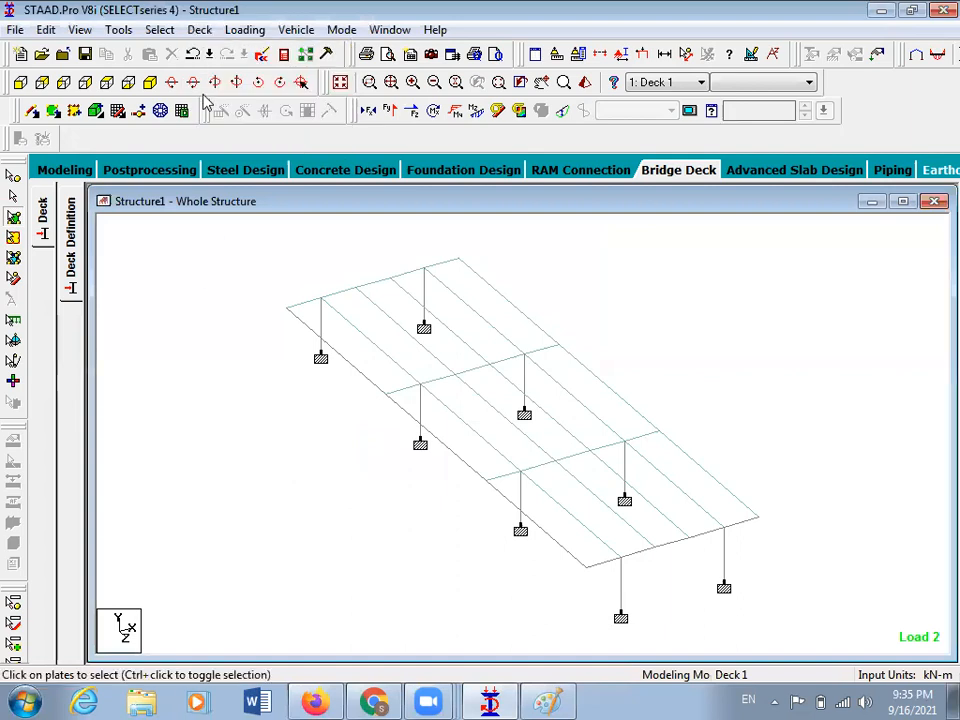
# Start a new custom roadway definition for Deck 1
pyautogui.click(202, 30)
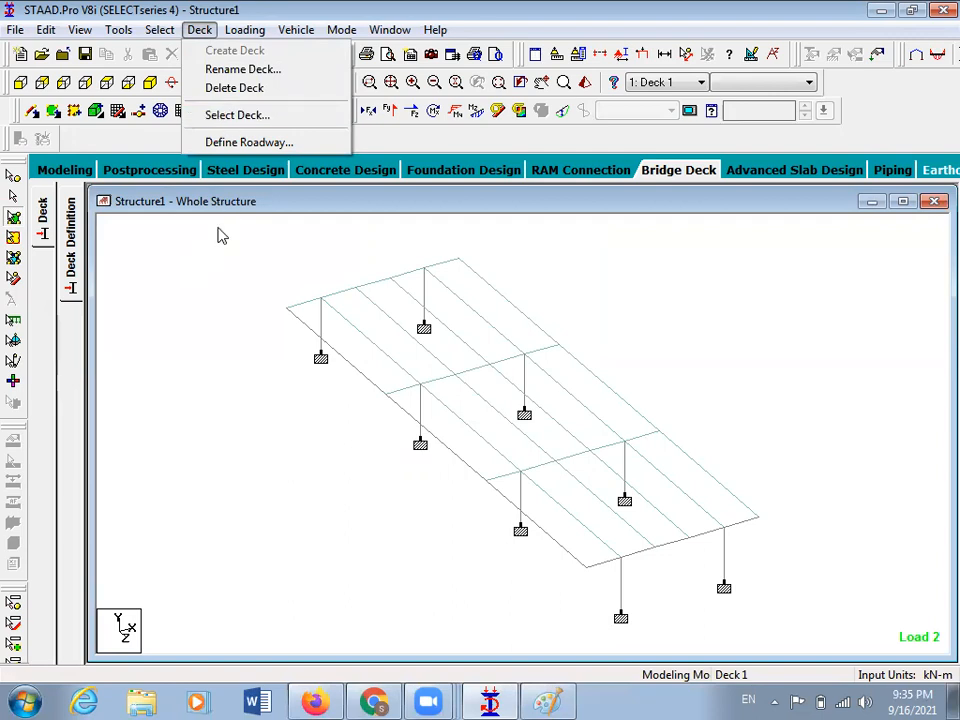
pyautogui.click(238, 146)
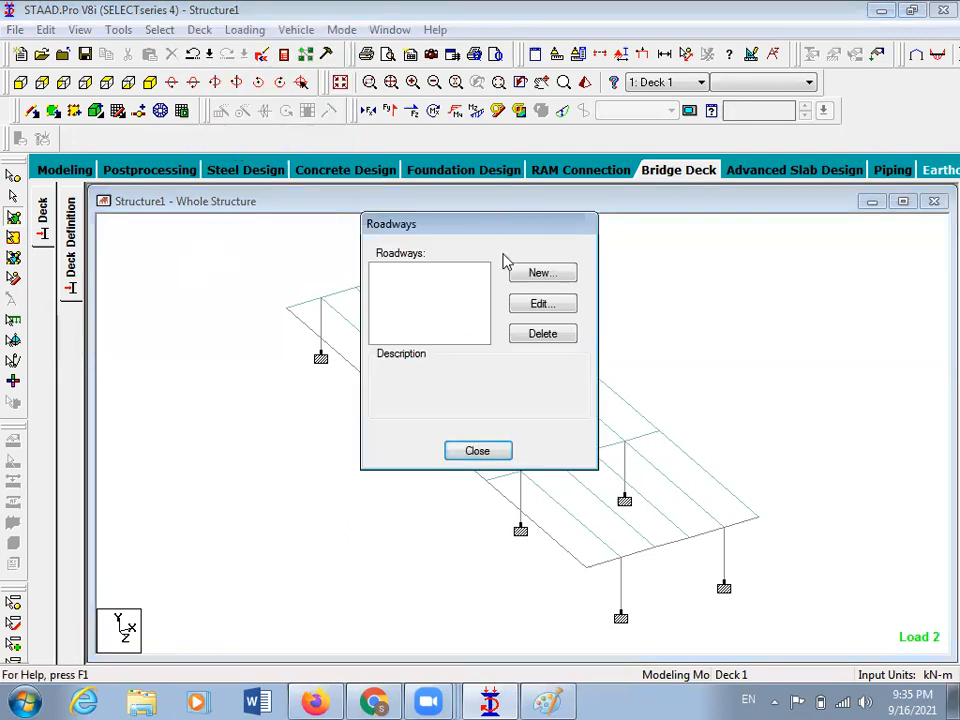
pyautogui.click(541, 274)
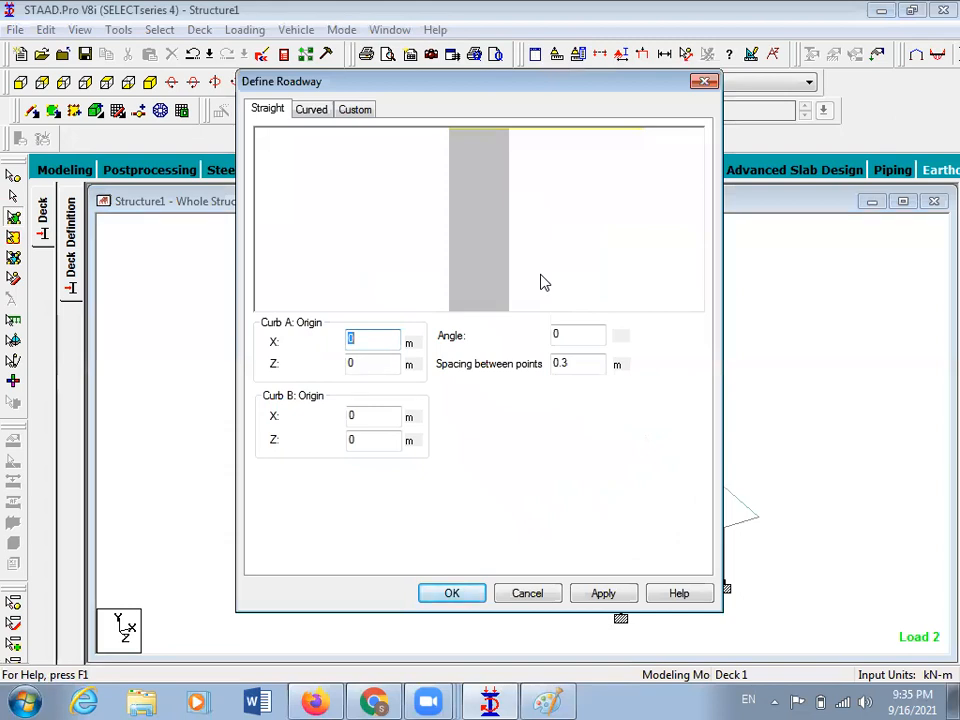
pyautogui.click(354, 110)
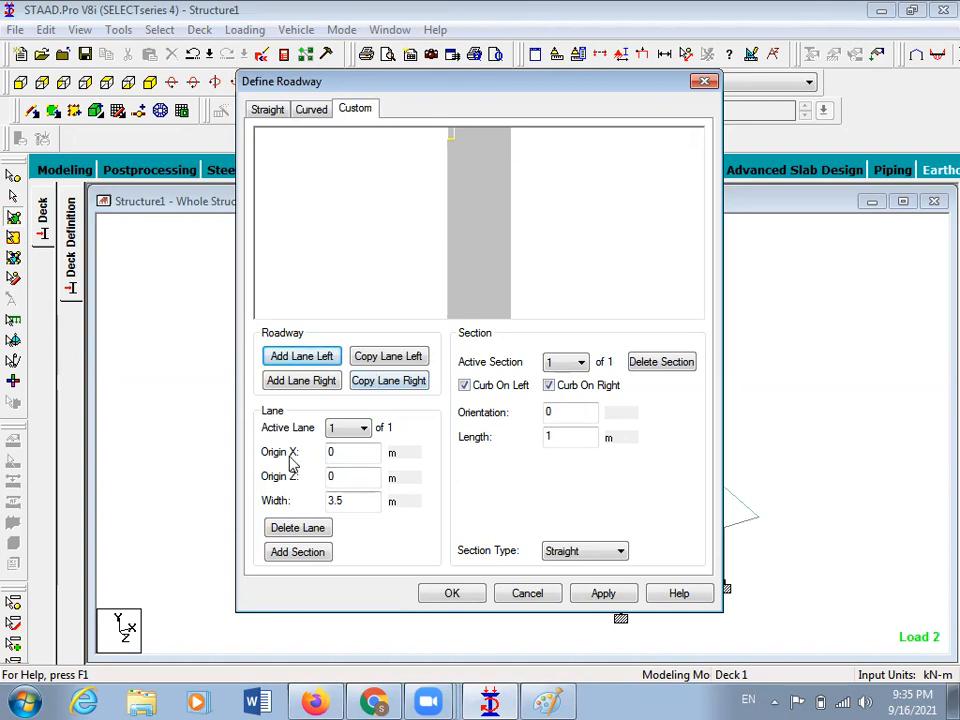
# Set the lane's section length to 30 m, its orientation to 90 and its origin X to 1.5 m
pyautogui.doubleClick(553, 436)
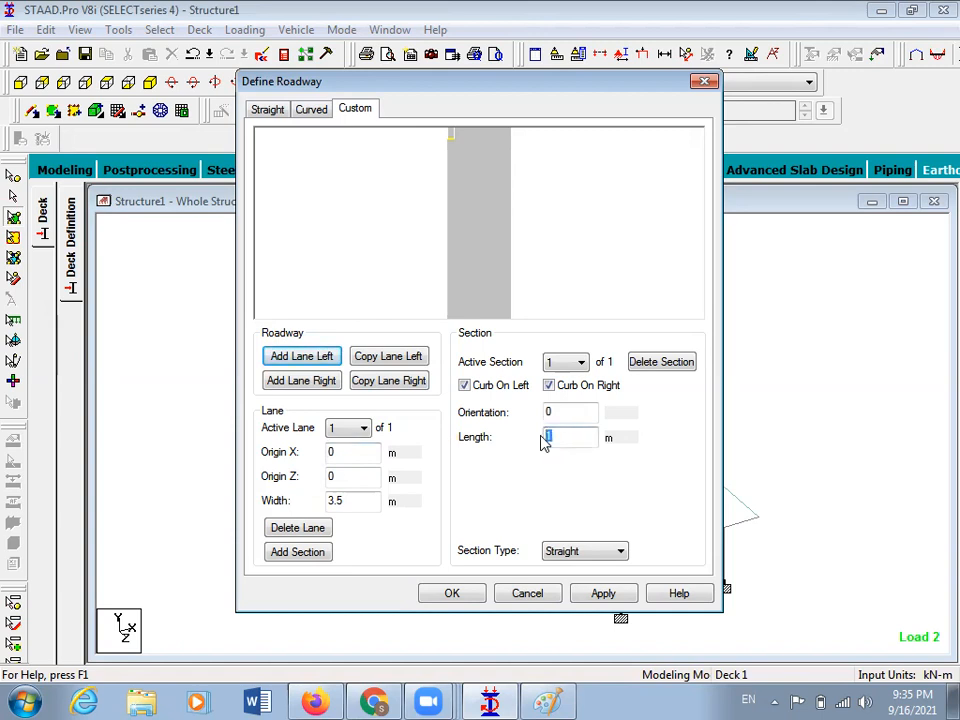
pyautogui.write('30')
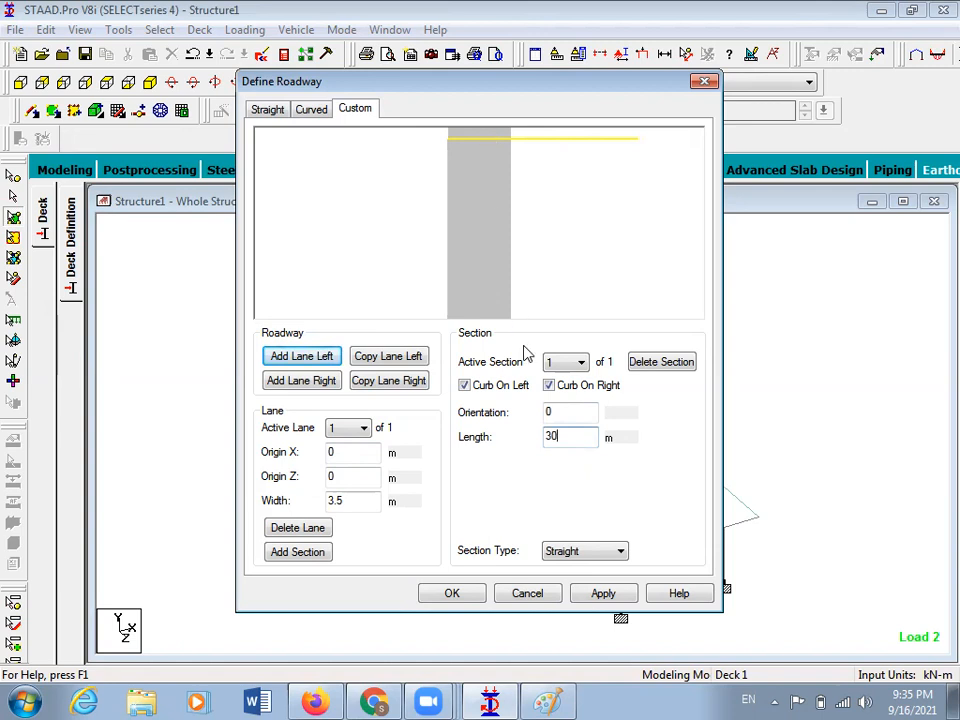
pyautogui.doubleClick(555, 411)
pyautogui.write('90')
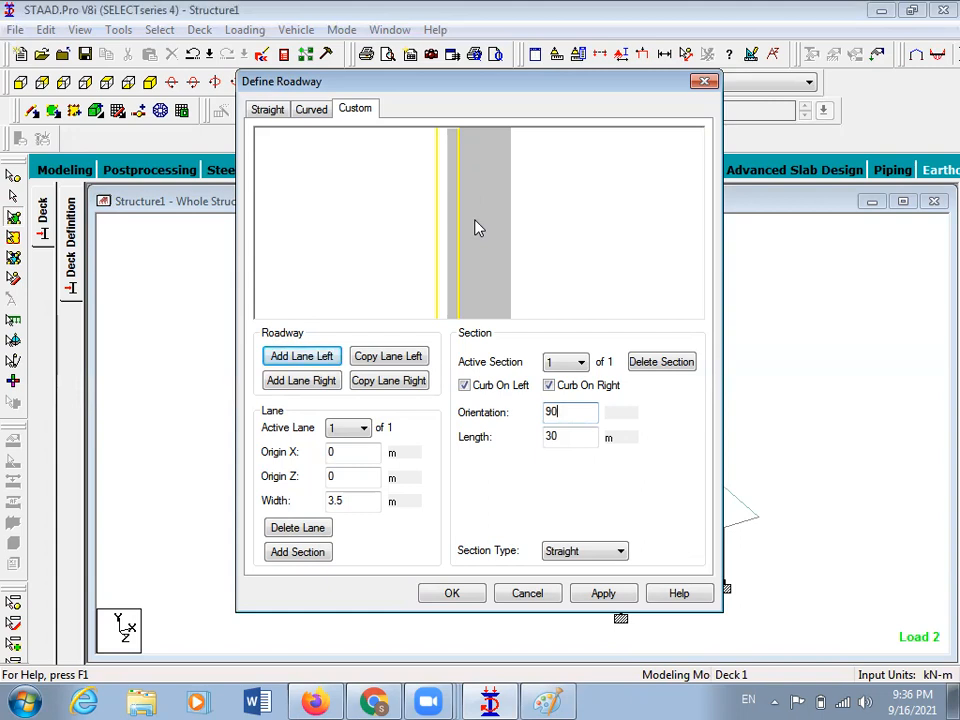
pyautogui.click(342, 451)
pyautogui.press('BackSpace')
pyautogui.write('1.5')
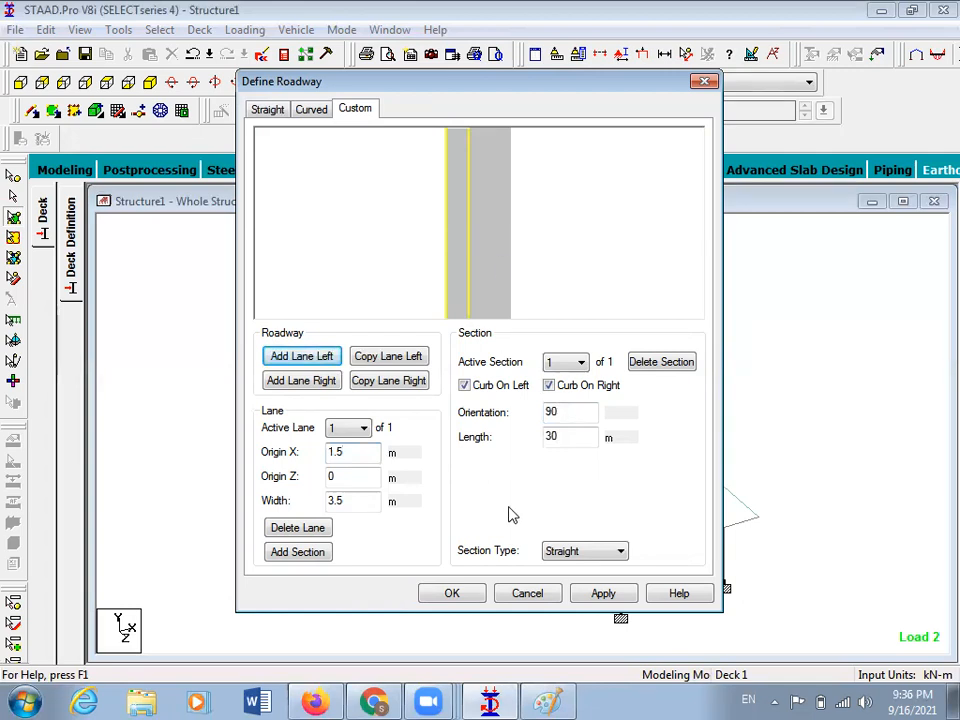
# Switch to Paint, shift the node number list away from the canvas's left part and fix the text in place
pyautogui.click(541, 692)
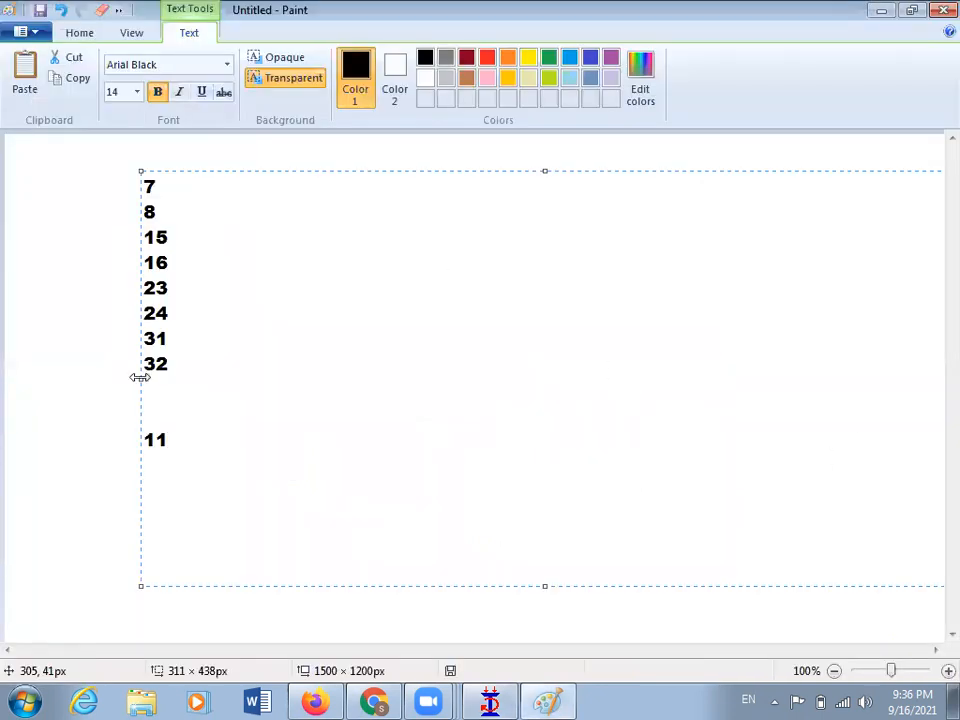
pyautogui.moveTo(138, 377); pyautogui.dragTo(493, 377)
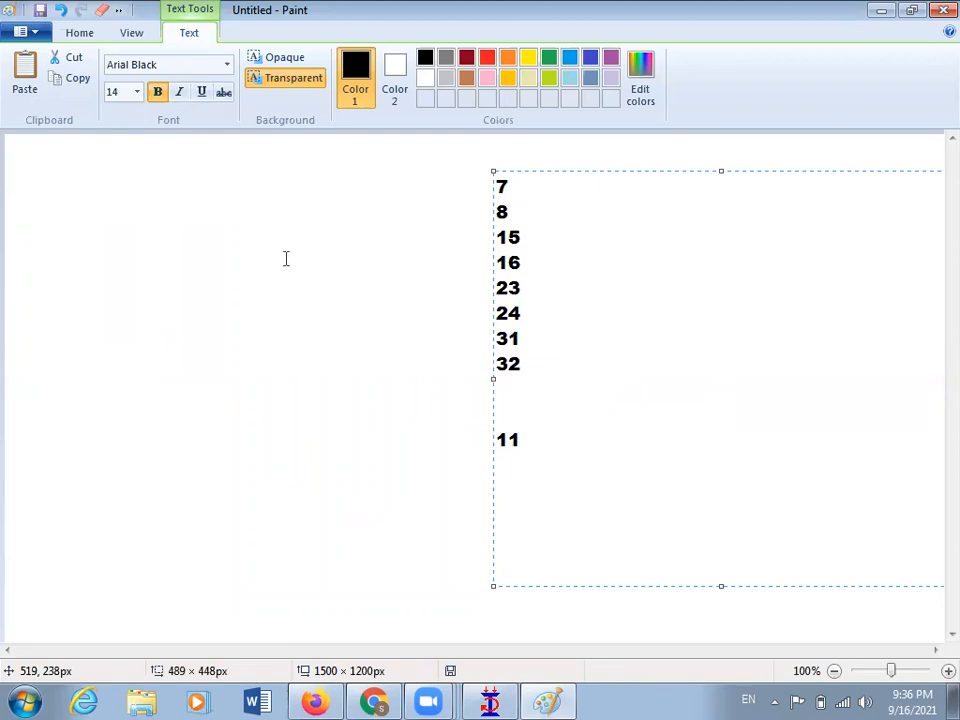
pyautogui.click(285, 257)
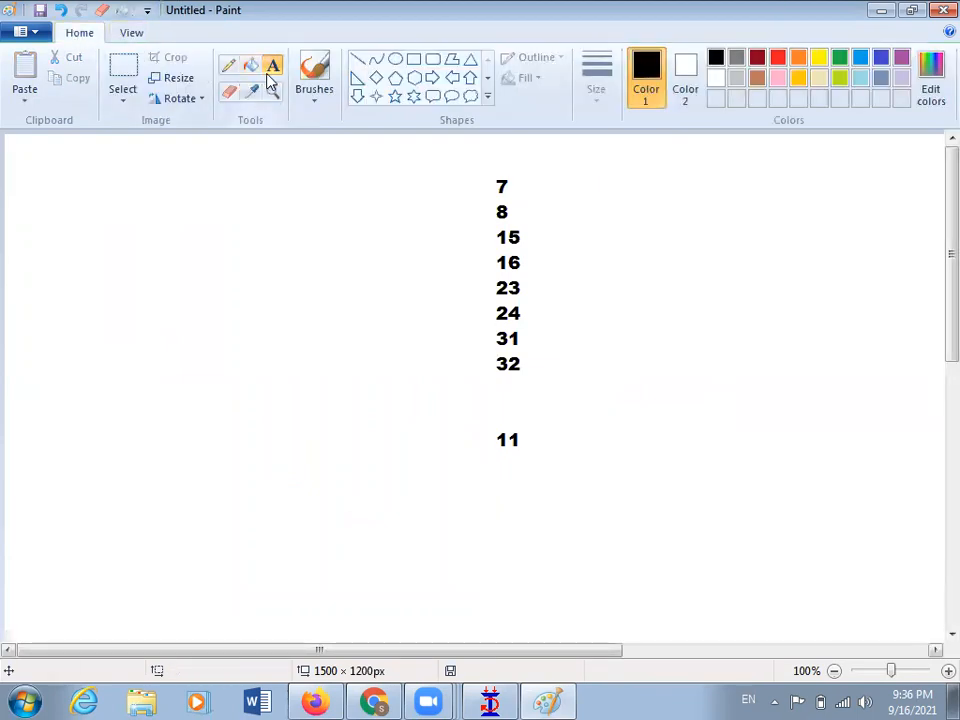
# Sketch two long vertical deck edges beside the node list with the pencil and bracket the roadway width between them, labelled 7
pyautogui.click(228, 65)
pyautogui.moveTo(167, 219); pyautogui.dragTo(174, 444)
pyautogui.moveTo(265, 204); pyautogui.dragTo(270, 435)
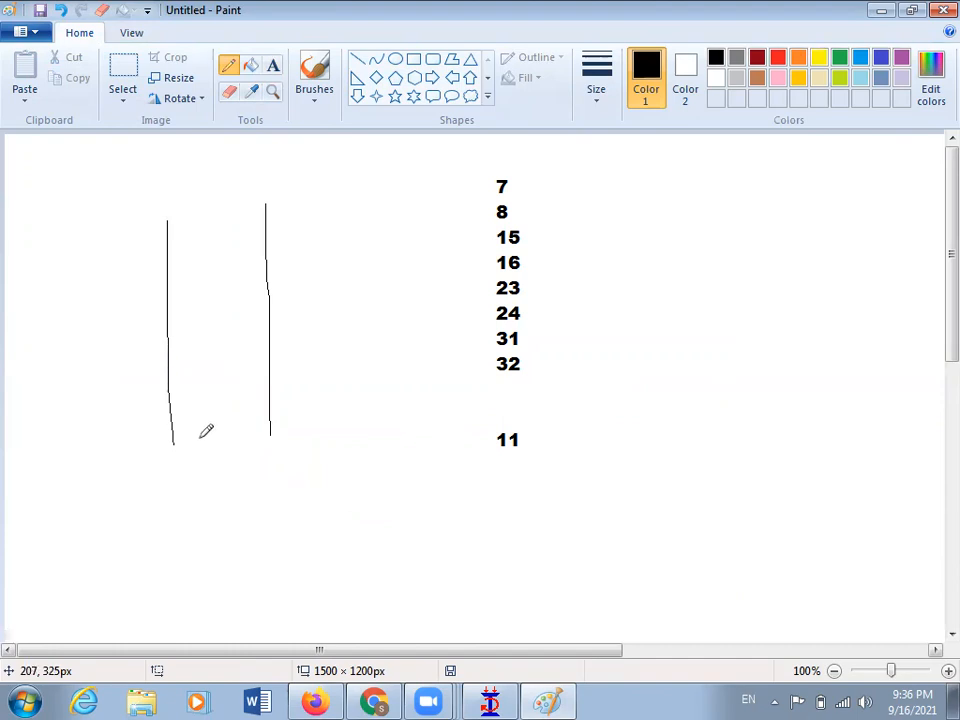
pyautogui.moveTo(187, 437)
pyautogui.mouseDown()
pyautogui.moveTo(256, 429)
pyautogui.moveTo(204, 436)
pyautogui.moveTo(259, 440)
pyautogui.mouseUp()
pyautogui.moveTo(190, 451)
pyautogui.mouseDown()
pyautogui.moveTo(249, 456)
pyautogui.moveTo(257, 445)
pyautogui.moveTo(225, 500)
pyautogui.mouseUp()
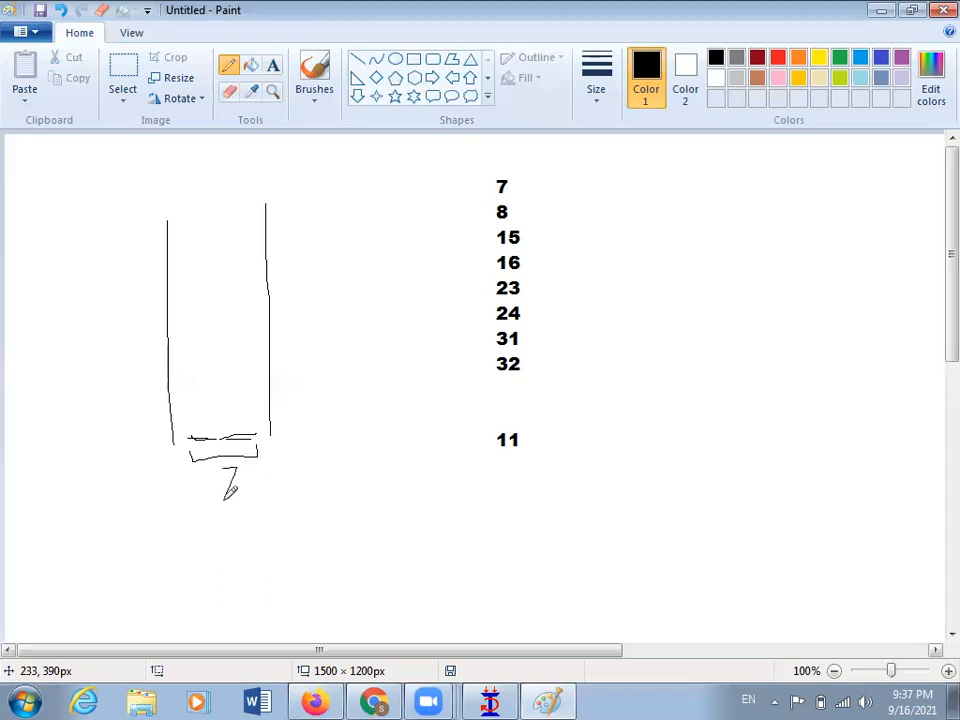
# Label the lanes inside the bracket, draw a small box at the foot of each deck edge and write 1.5 beside one
pyautogui.moveTo(206, 457); pyautogui.dragTo(229, 459)
pyautogui.moveTo(185, 445); pyautogui.dragTo(169, 440)
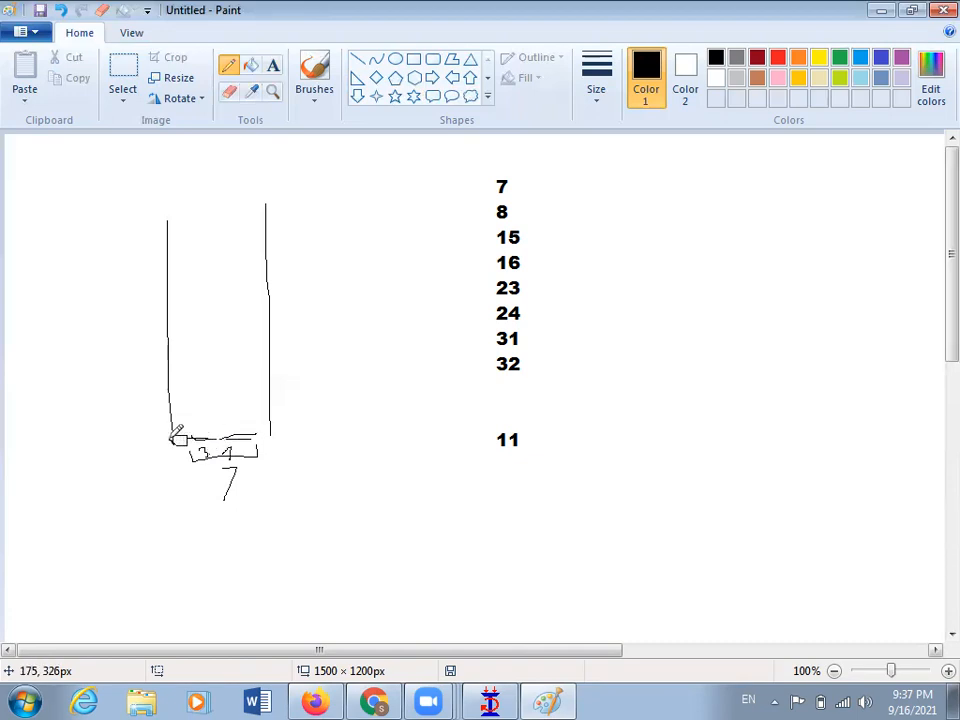
pyautogui.moveTo(267, 432)
pyautogui.mouseDown()
pyautogui.moveTo(257, 436)
pyautogui.moveTo(269, 433)
pyautogui.moveTo(276, 457)
pyautogui.moveTo(302, 446)
pyautogui.moveTo(290, 462)
pyautogui.mouseUp()
pyautogui.click(279, 454)
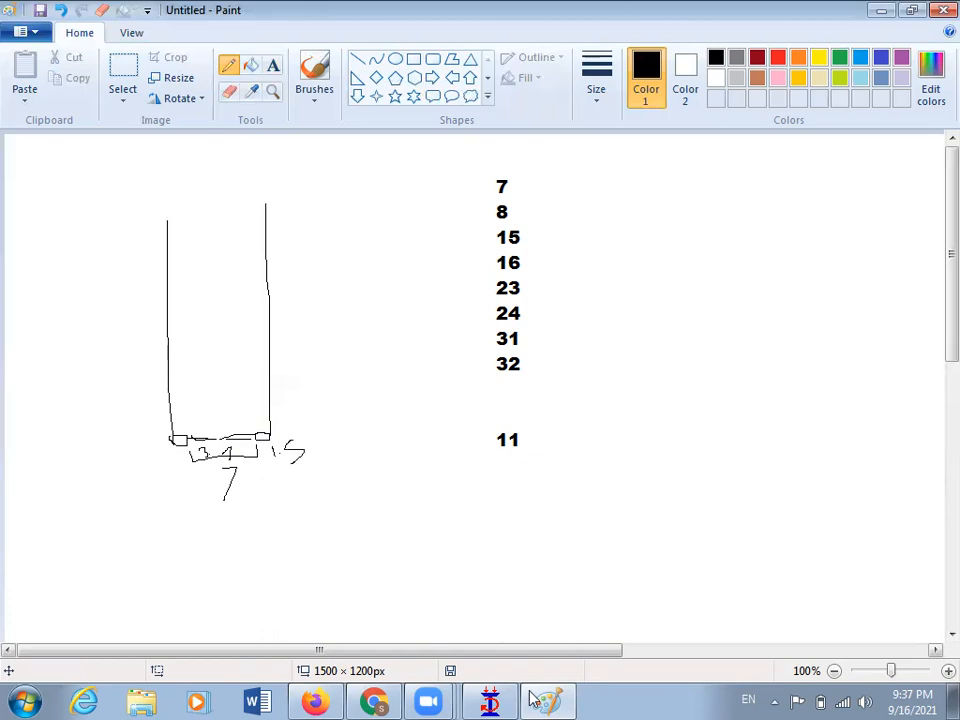
# Return to STAAD.Pro and re-enter 1.5 m as the lane's origin X
pyautogui.click(490, 702)
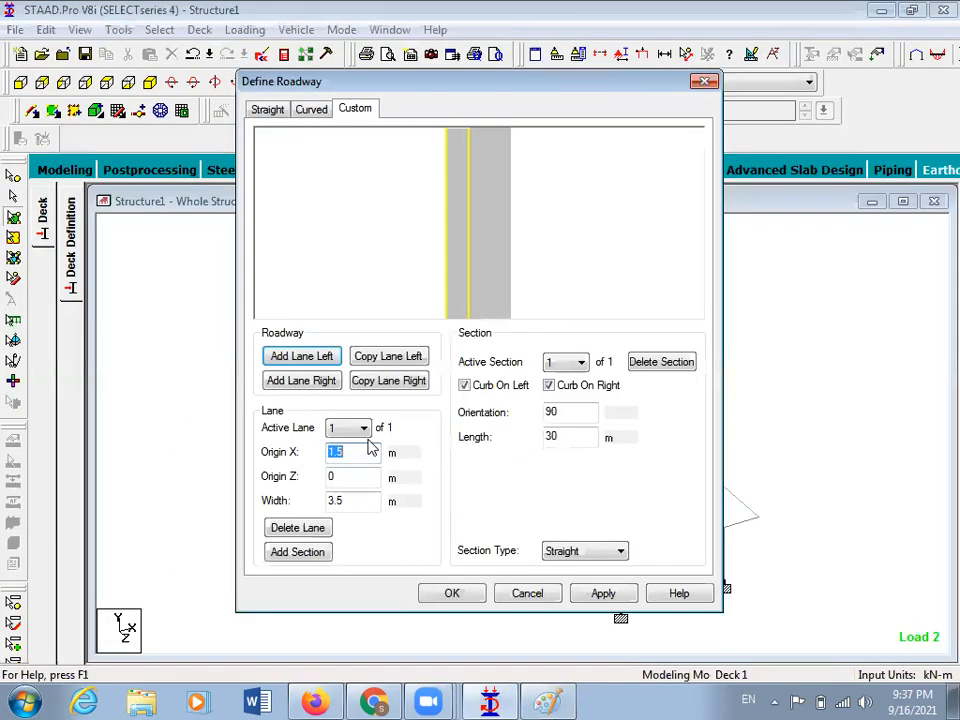
pyautogui.click(345, 452)
pyautogui.press('BackSpace')
pyautogui.press('BackSpace')
pyautogui.press('BackSpace')
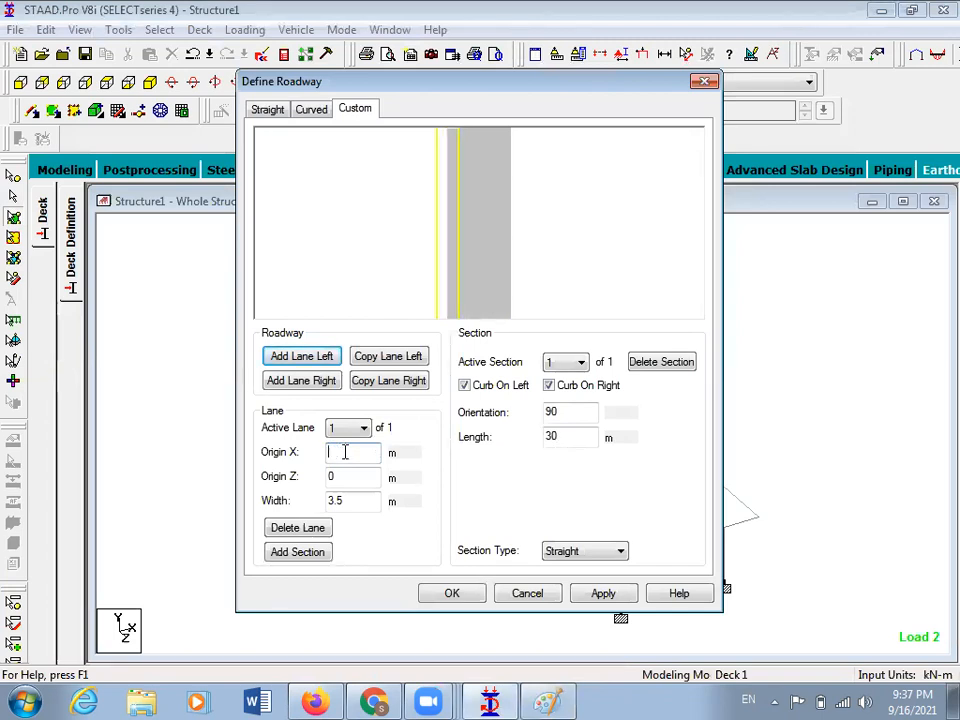
pyautogui.write('0')
pyautogui.doubleClick(333, 452)
pyautogui.write('1.5')
pyautogui.press('Return')
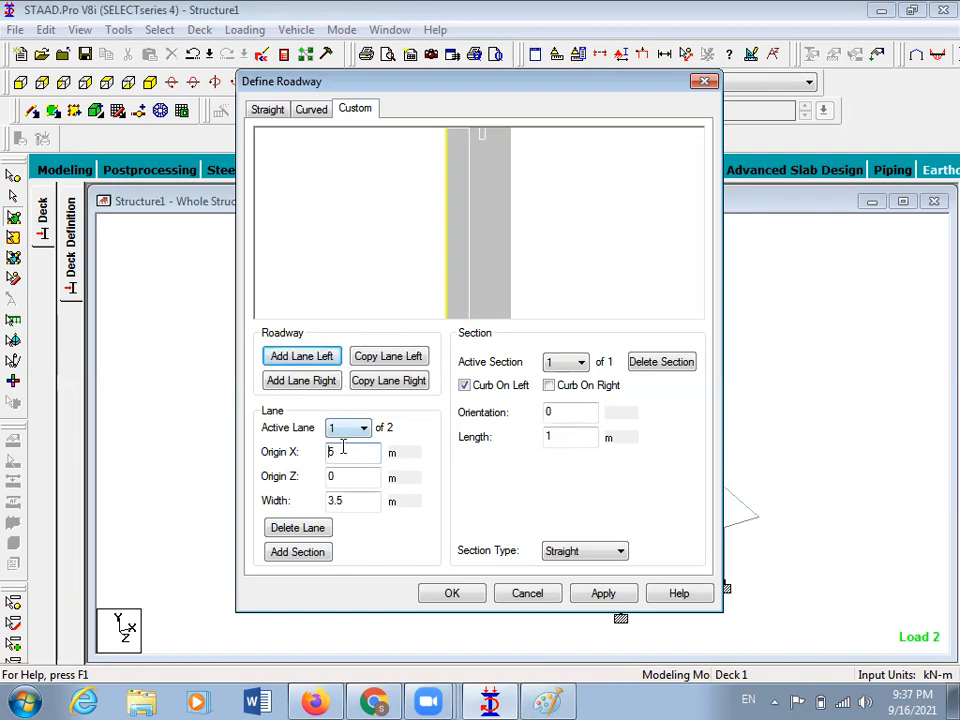
# Set the added lane's origin X to 1.5 m and its section length to 30 m, and cancel the roadway definition
pyautogui.write('1.')
pyautogui.doubleClick(574, 437)
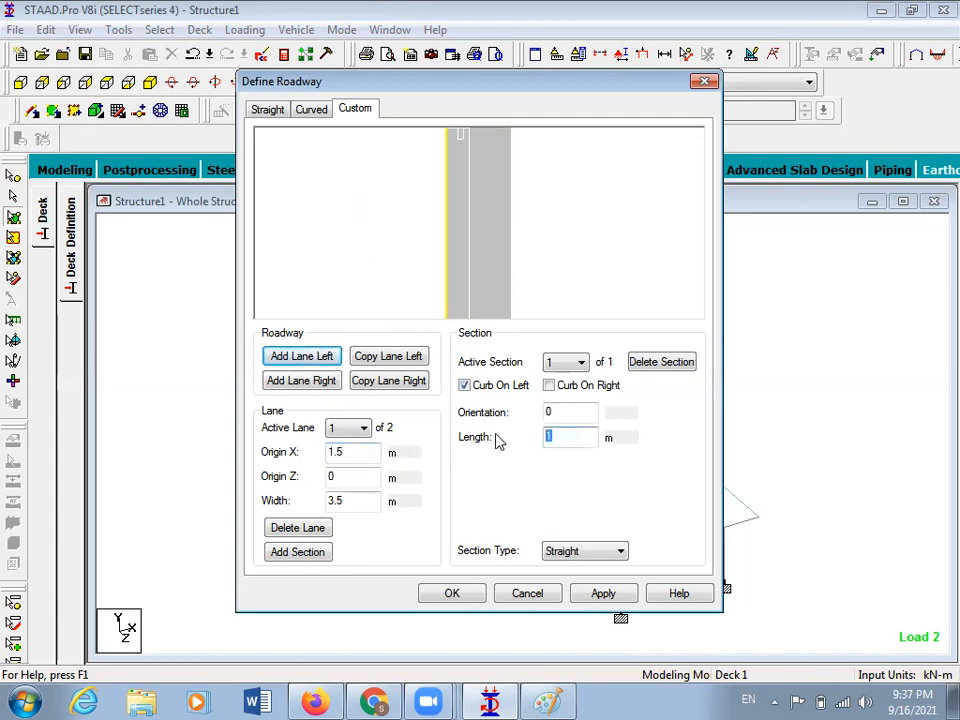
pyautogui.write('30')
pyautogui.click(537, 597)
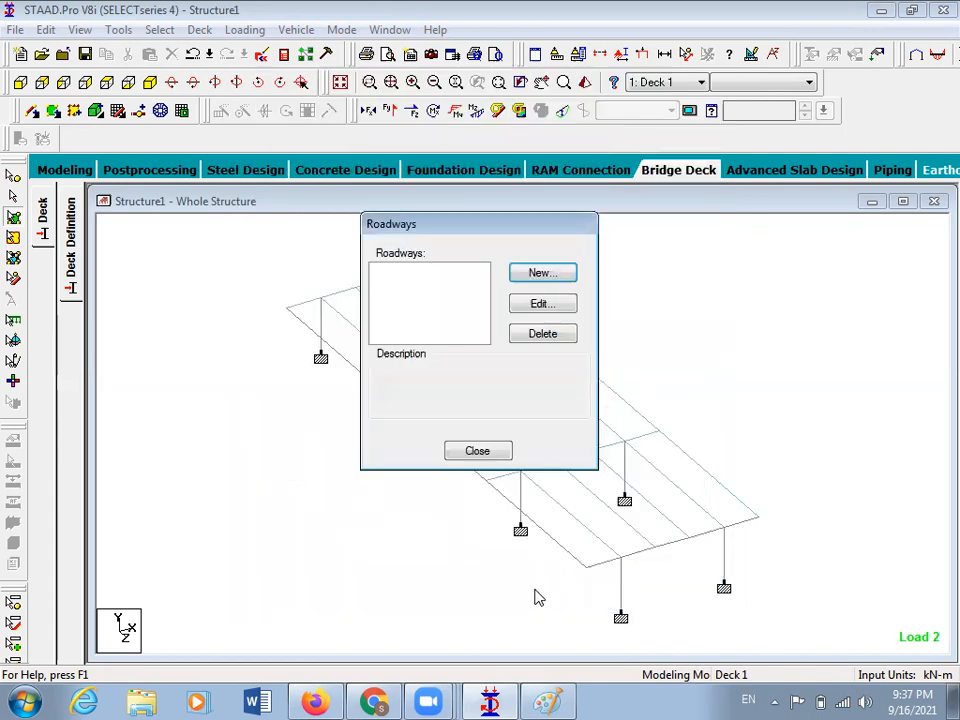
# Start a new custom roadway and give its section a length of 30 m and an orientation of 90
pyautogui.click(525, 274)
pyautogui.click(362, 113)
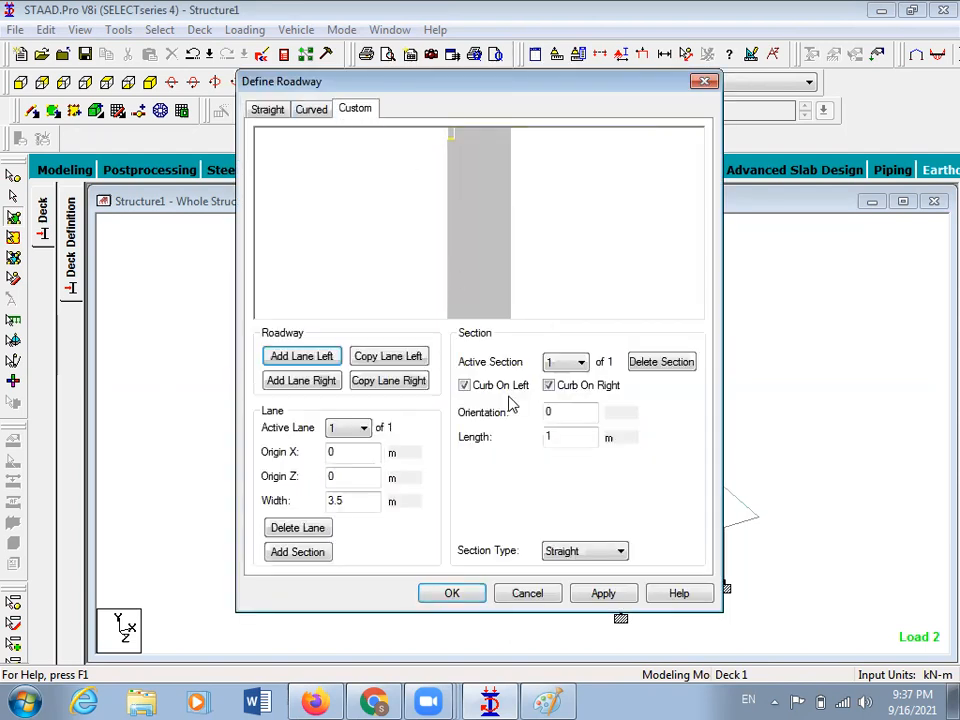
pyautogui.moveTo(575, 437); pyautogui.dragTo(510, 441)
pyautogui.write('30')
pyautogui.click(572, 412)
pyautogui.moveTo(572, 412); pyautogui.dragTo(489, 417)
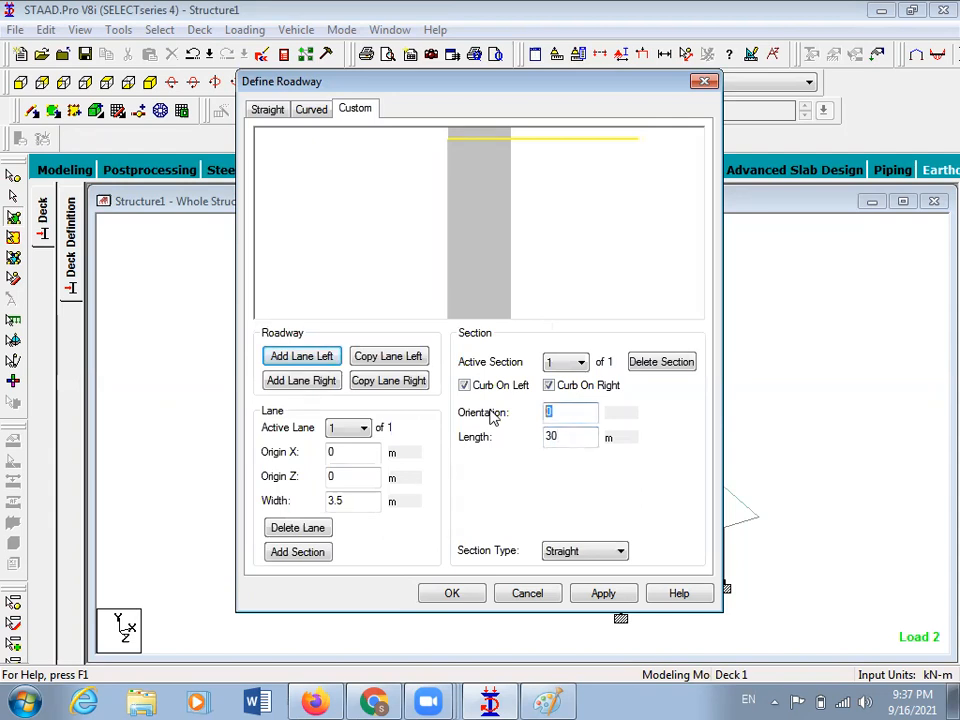
pyautogui.write('90')
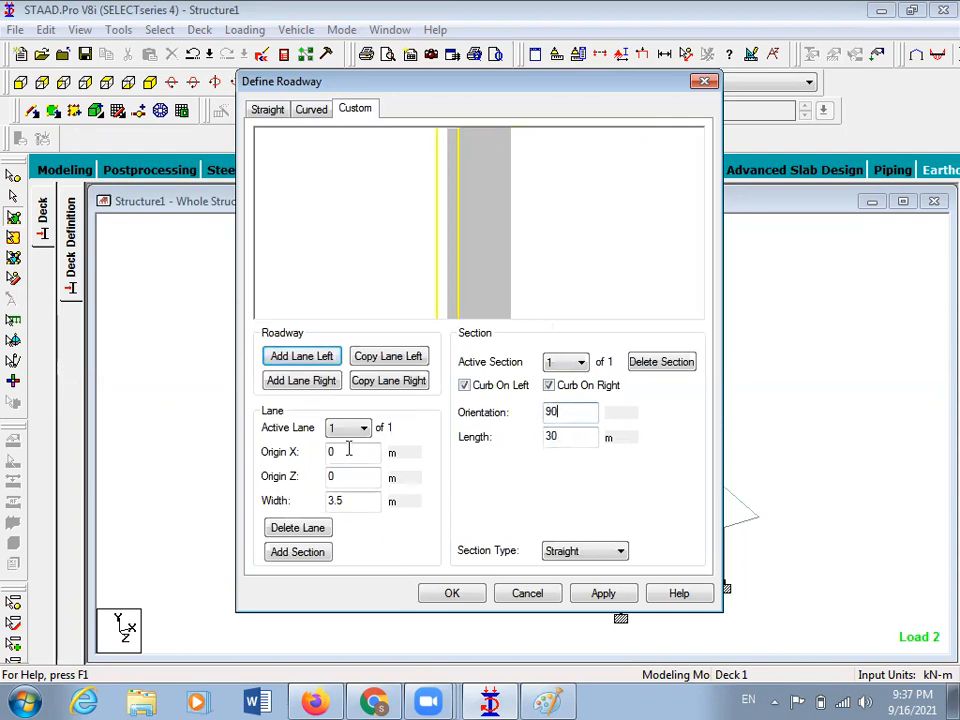
# Set the lane's origin X to 3 m
pyautogui.moveTo(349, 452); pyautogui.dragTo(300, 455)
pyautogui.write('1.5')
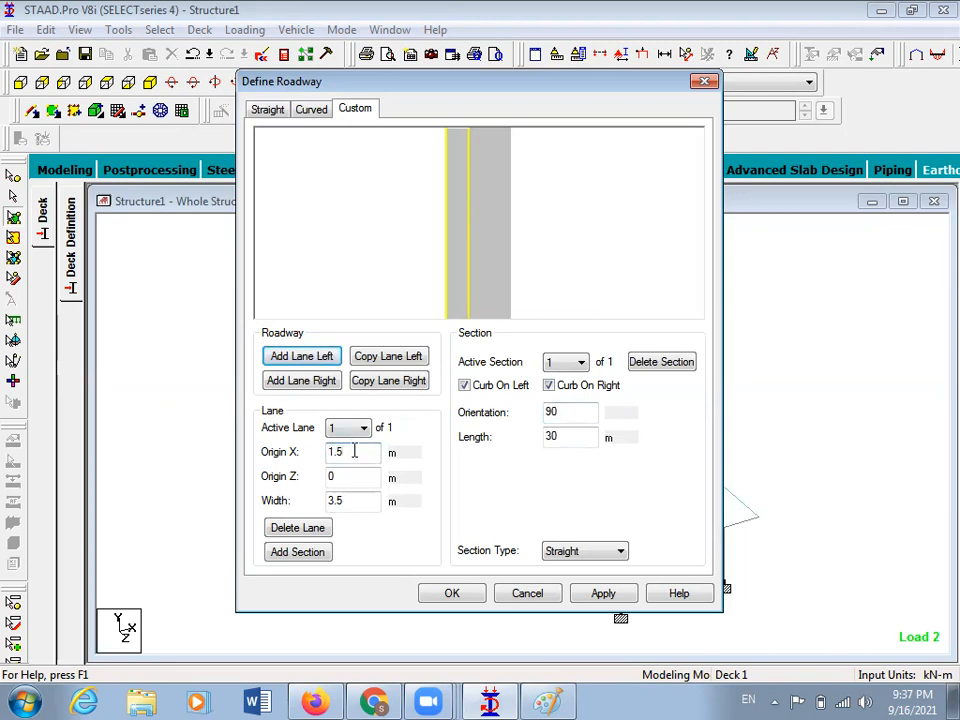
pyautogui.press('BackSpace')
pyautogui.press('BackSpace')
pyautogui.press('BackSpace')
pyautogui.write('5')
pyautogui.press('BackSpace')
pyautogui.write('3')
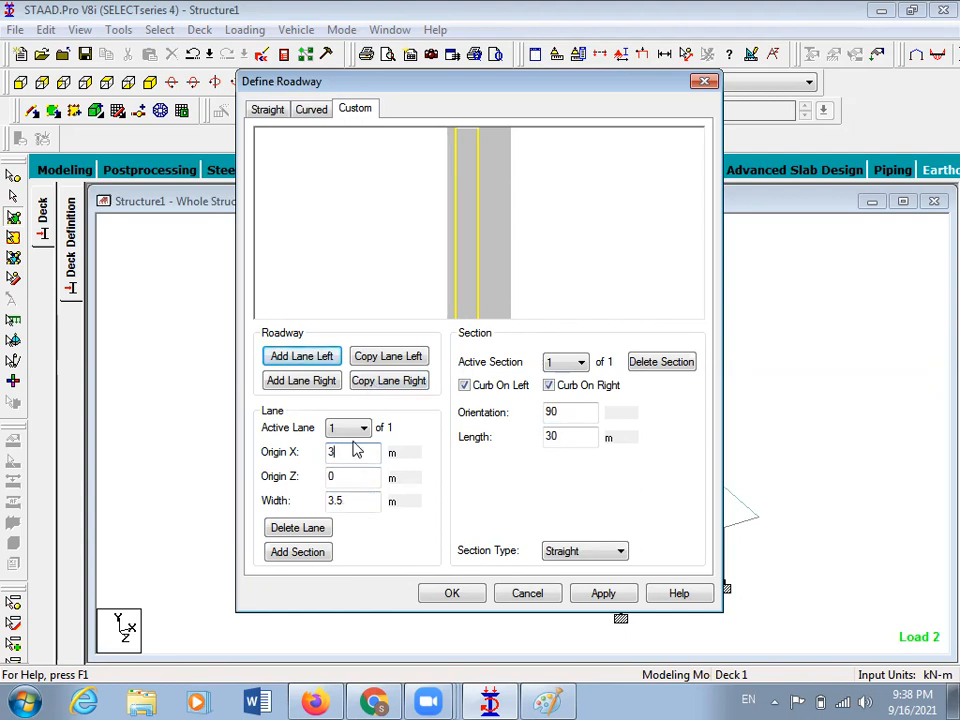
# Copy the lane to its left to form a two-lane roadway, apply the definition and close the roadway list
pyautogui.click(465, 389)
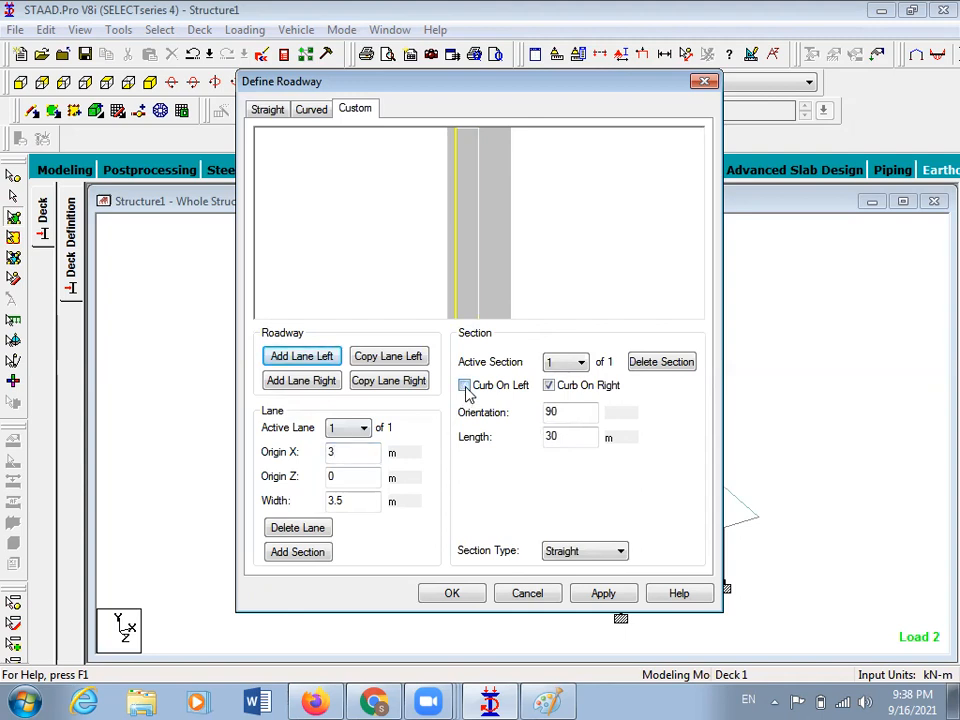
pyautogui.click(465, 388)
pyautogui.click(465, 388)
pyautogui.click(414, 360)
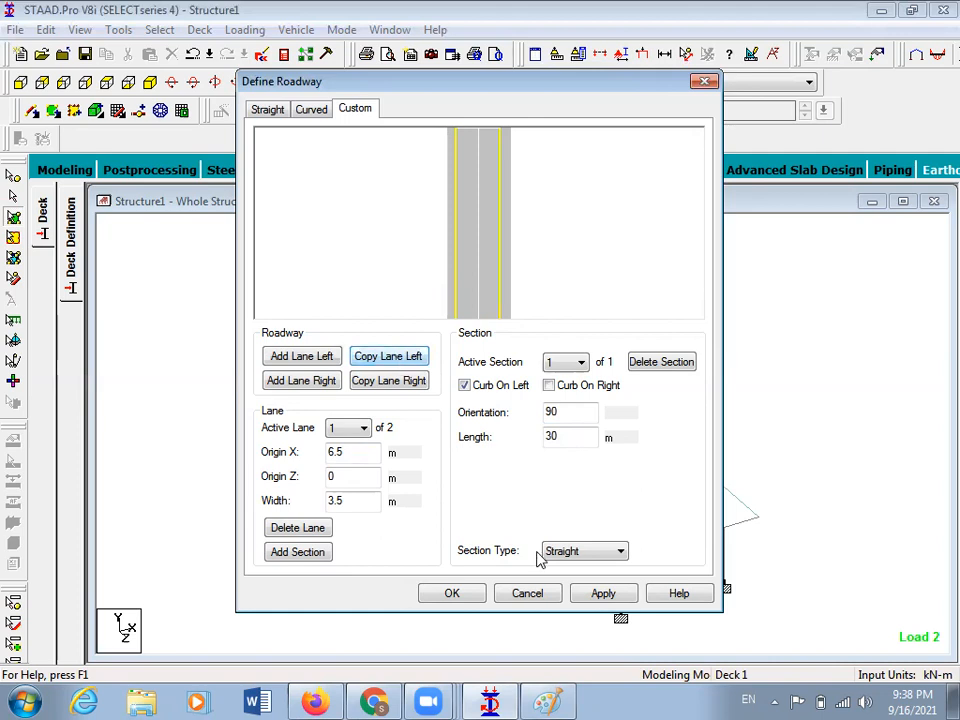
pyautogui.click(597, 594)
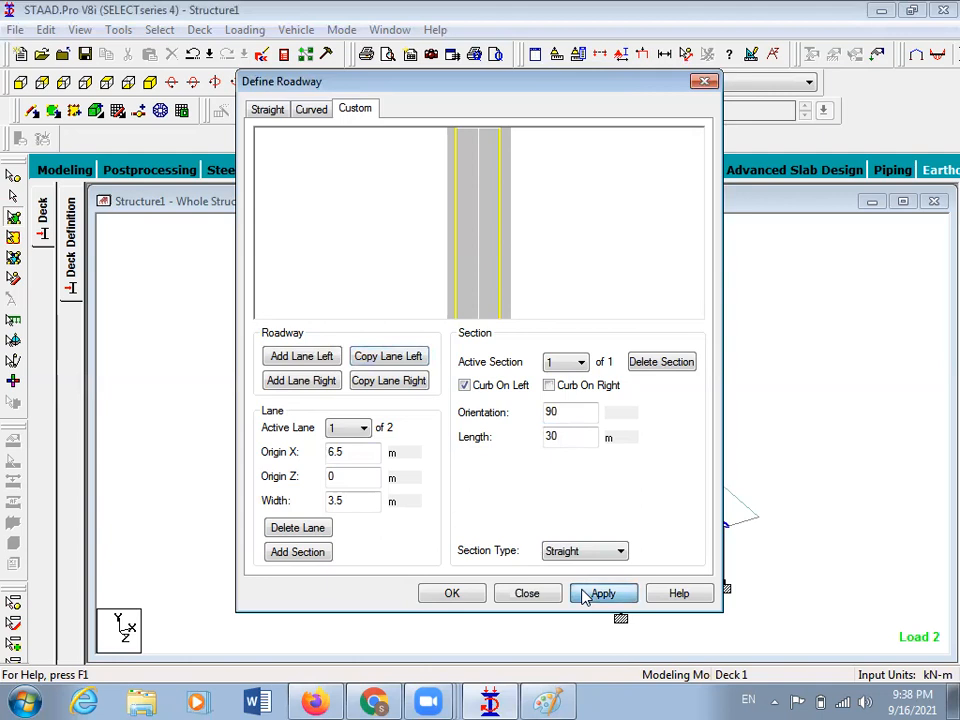
pyautogui.click(452, 594)
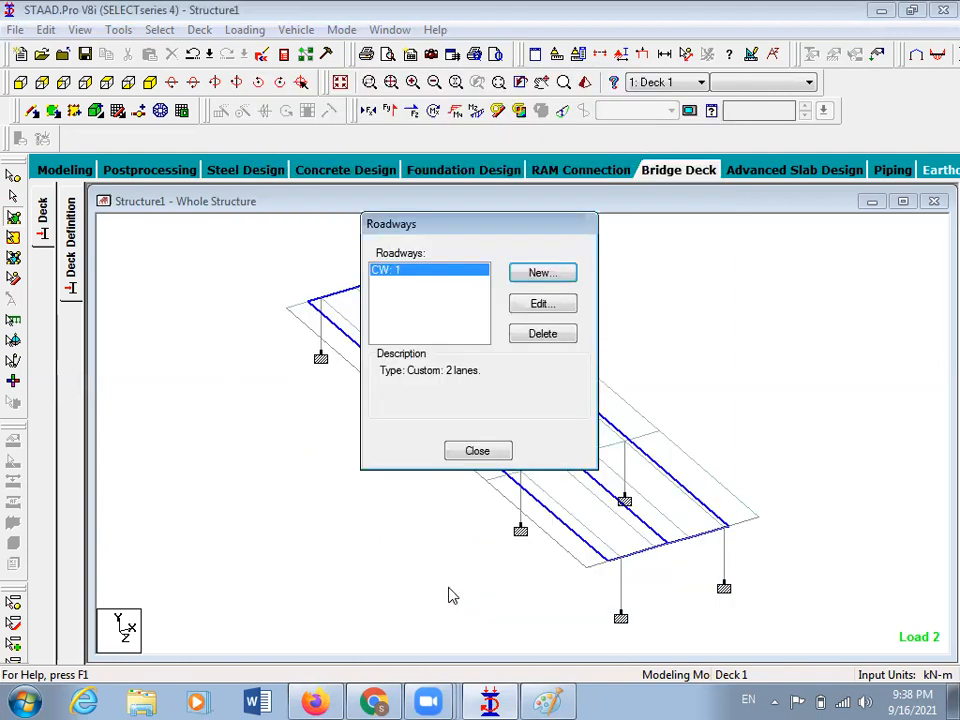
pyautogui.click(473, 451)
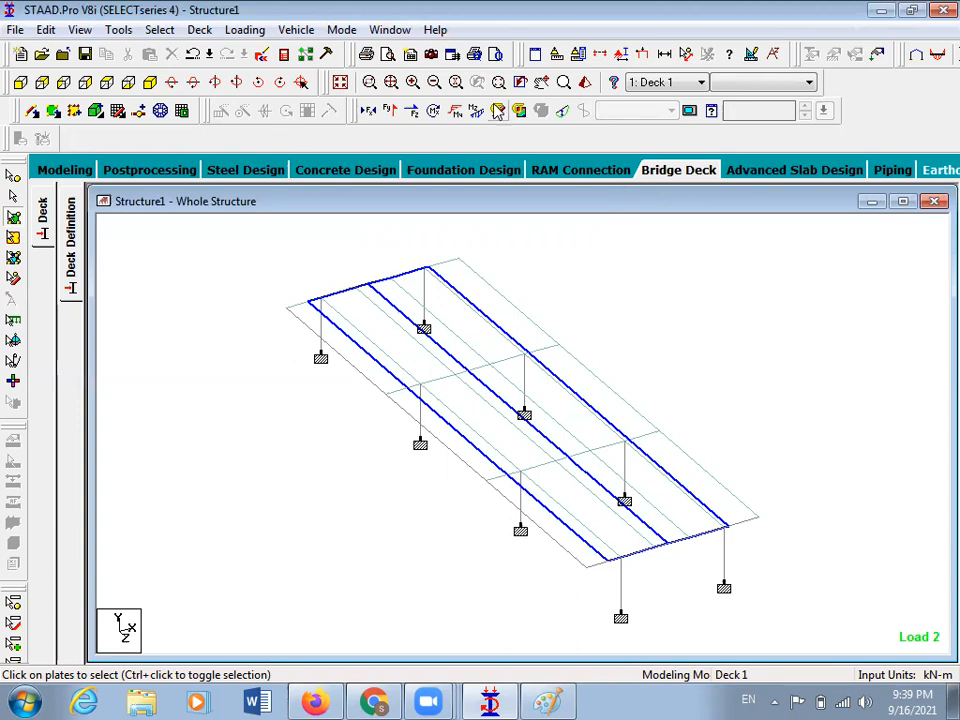
pyautogui.click(201, 29)
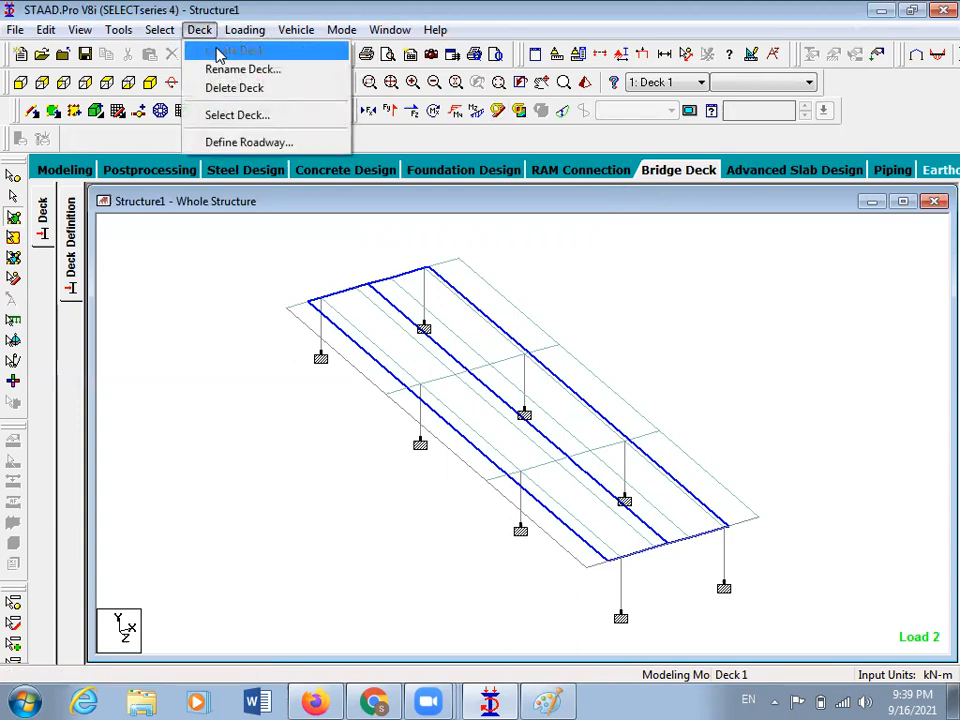
pyautogui.click(200, 280)
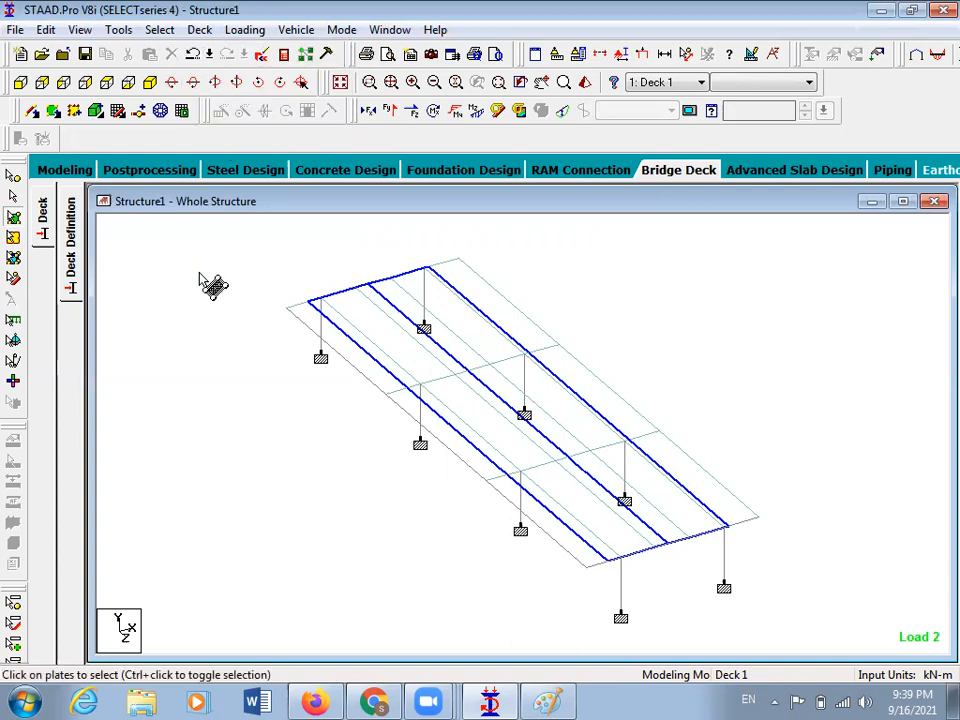
# Examine the IRC vehicles in the vehicle database, from AA tracked to class B, and accept it with the IRC 70R wheeled vehicle selected
pyautogui.click(296, 30)
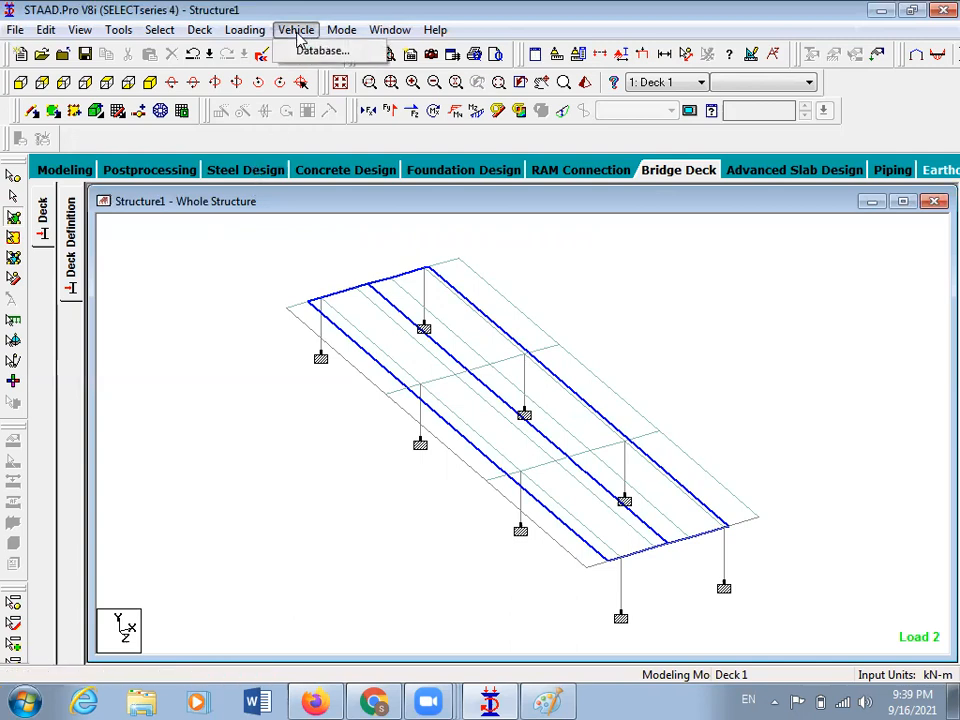
pyautogui.click(242, 296)
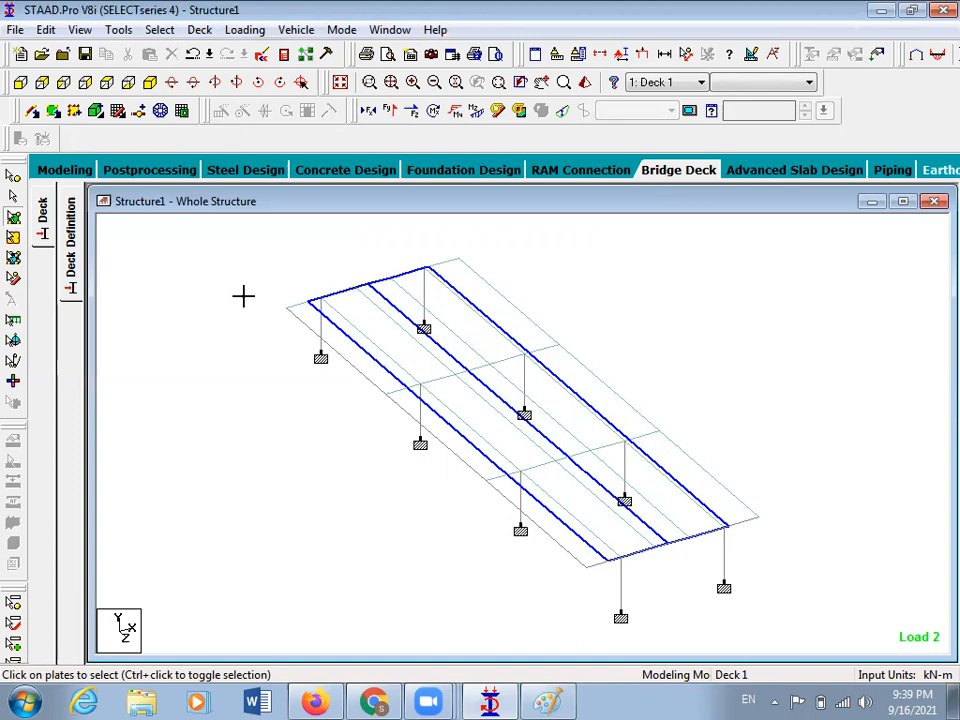
pyautogui.click(300, 30)
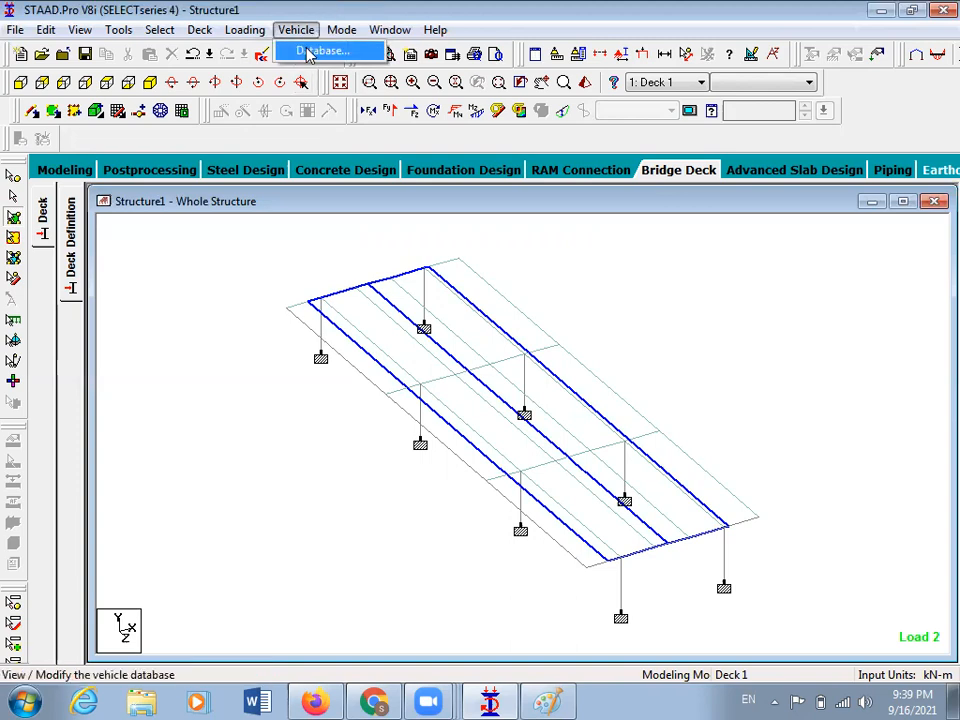
pyautogui.click(308, 52)
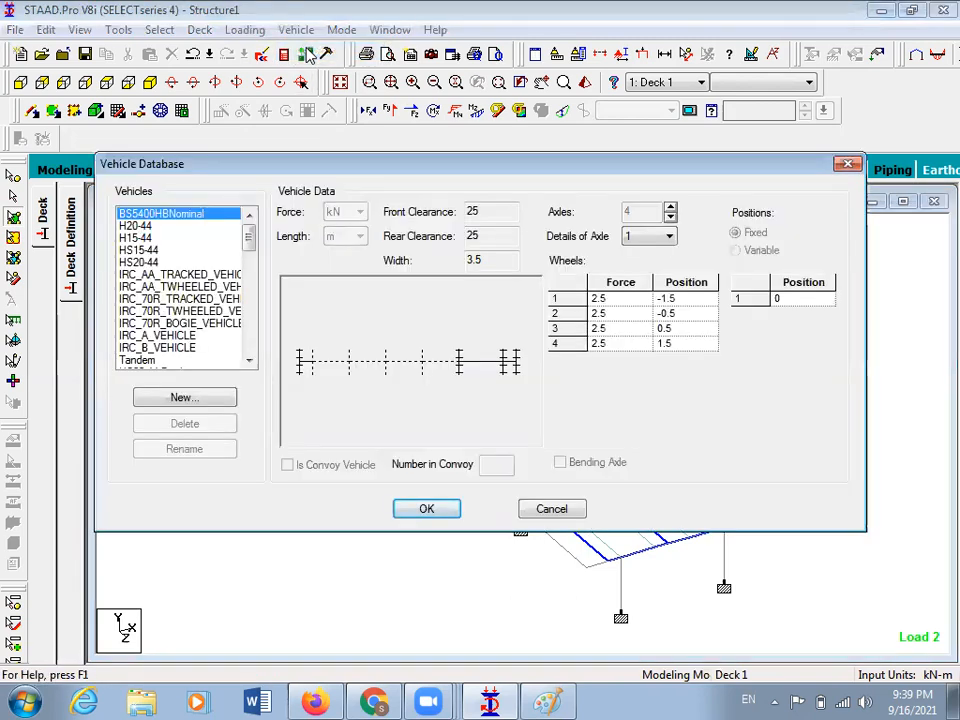
pyautogui.click(146, 275)
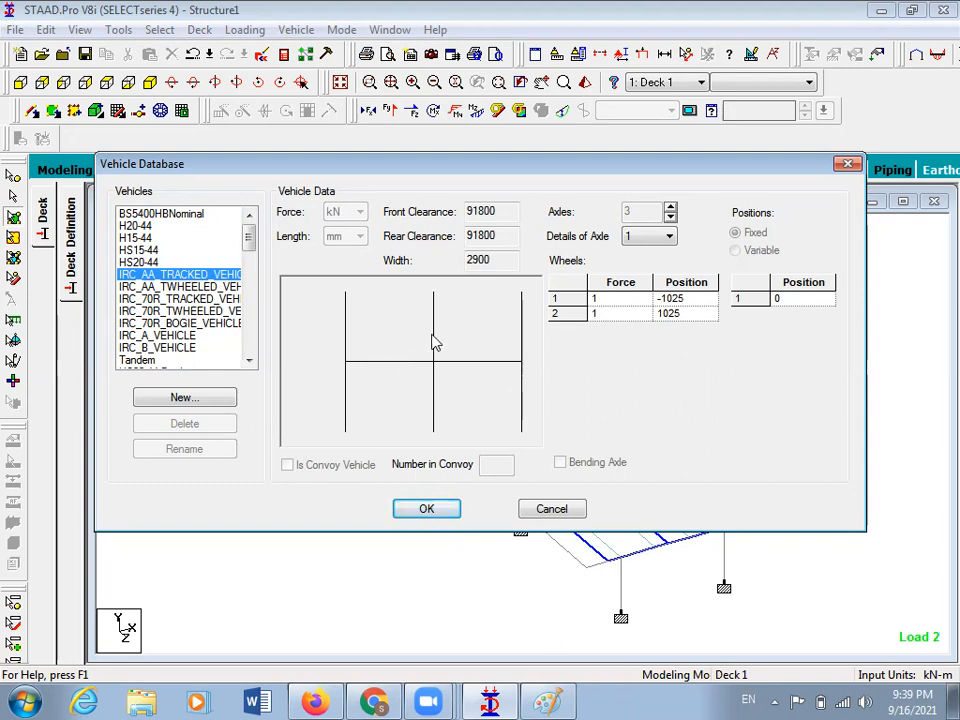
pyautogui.click(157, 289)
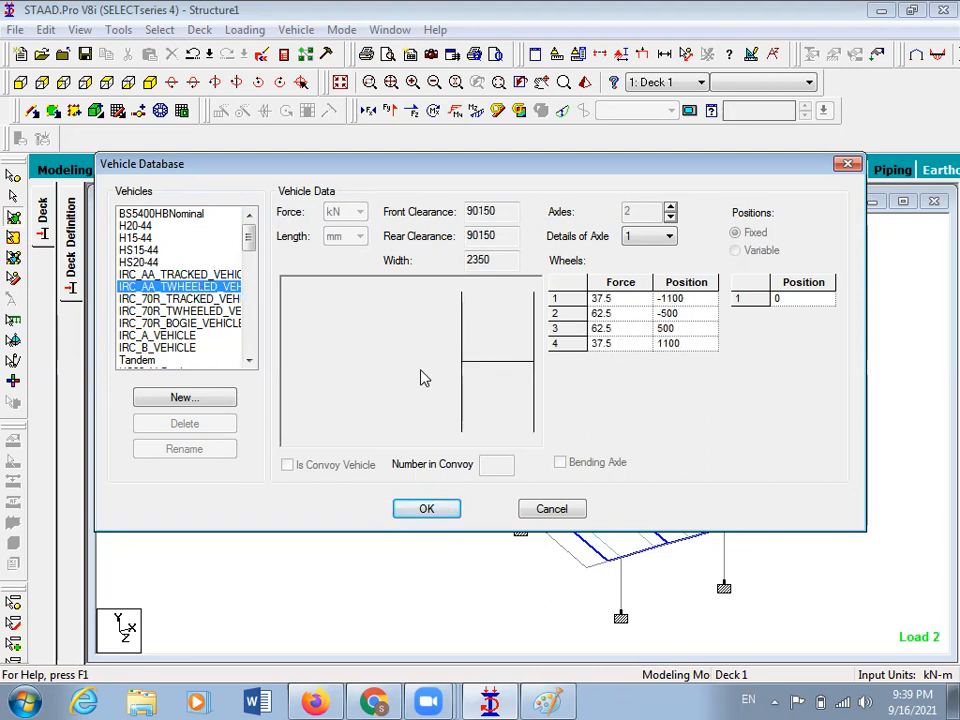
pyautogui.click(155, 299)
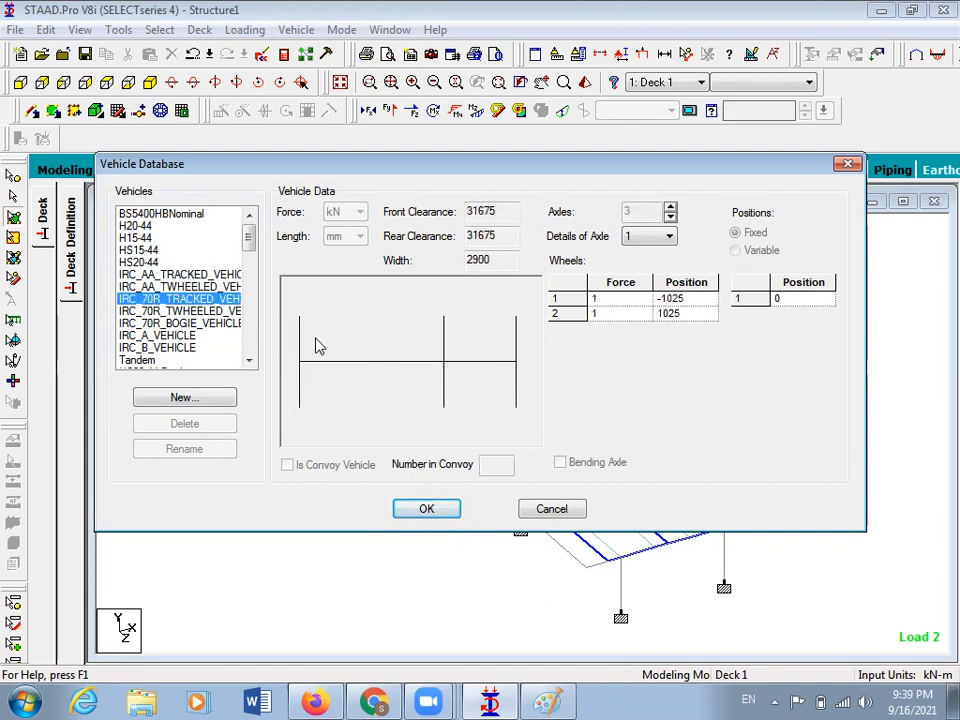
pyautogui.click(199, 312)
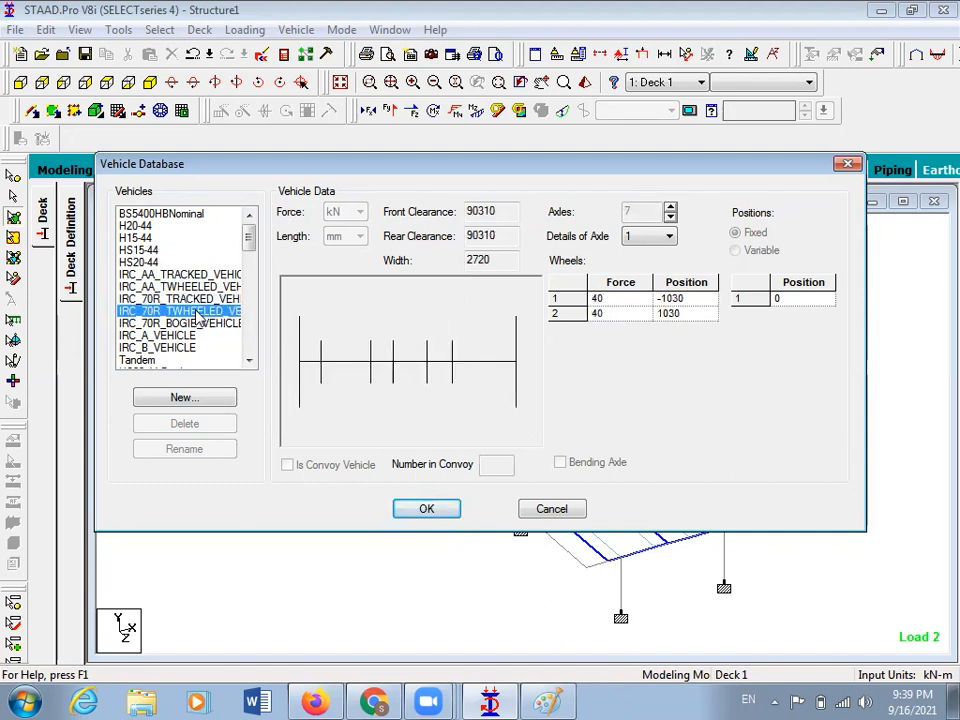
pyautogui.click(192, 323)
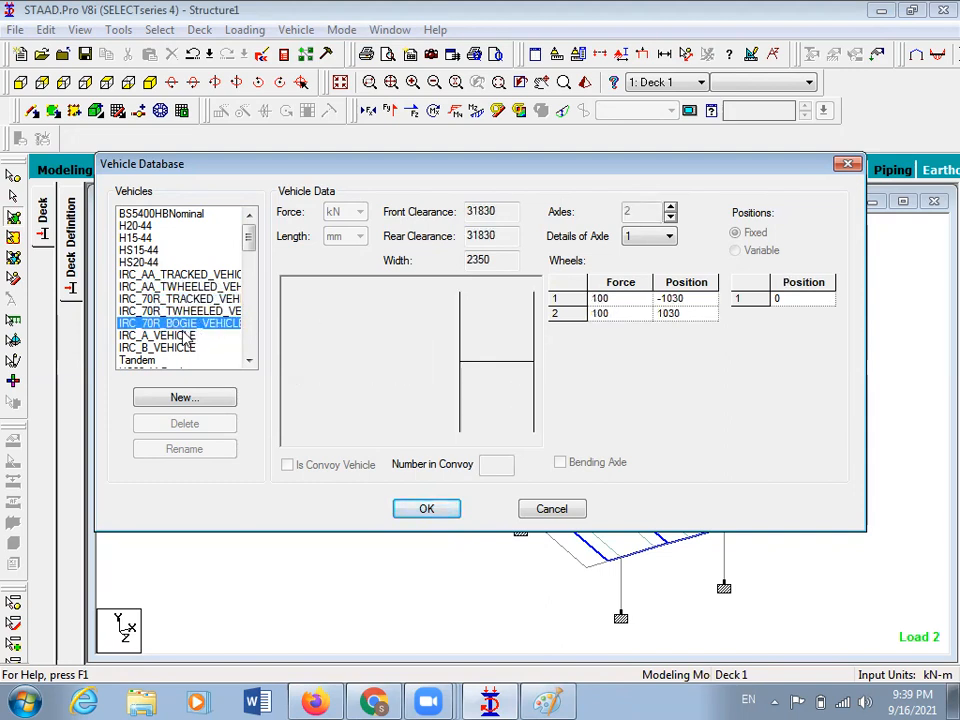
pyautogui.click(184, 336)
pyautogui.click(184, 348)
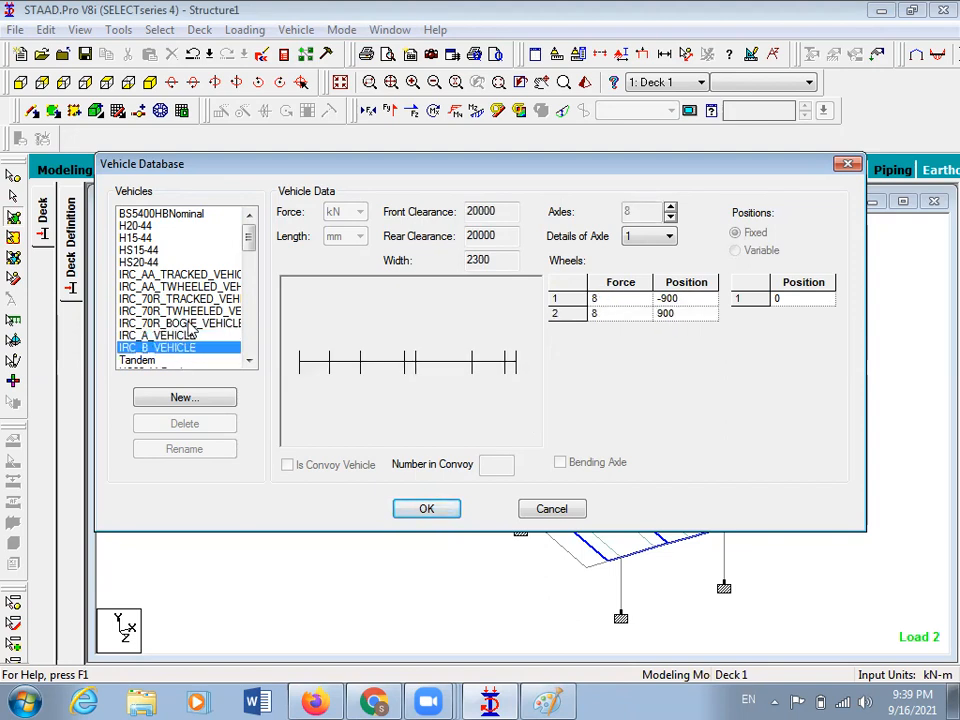
pyautogui.click(188, 312)
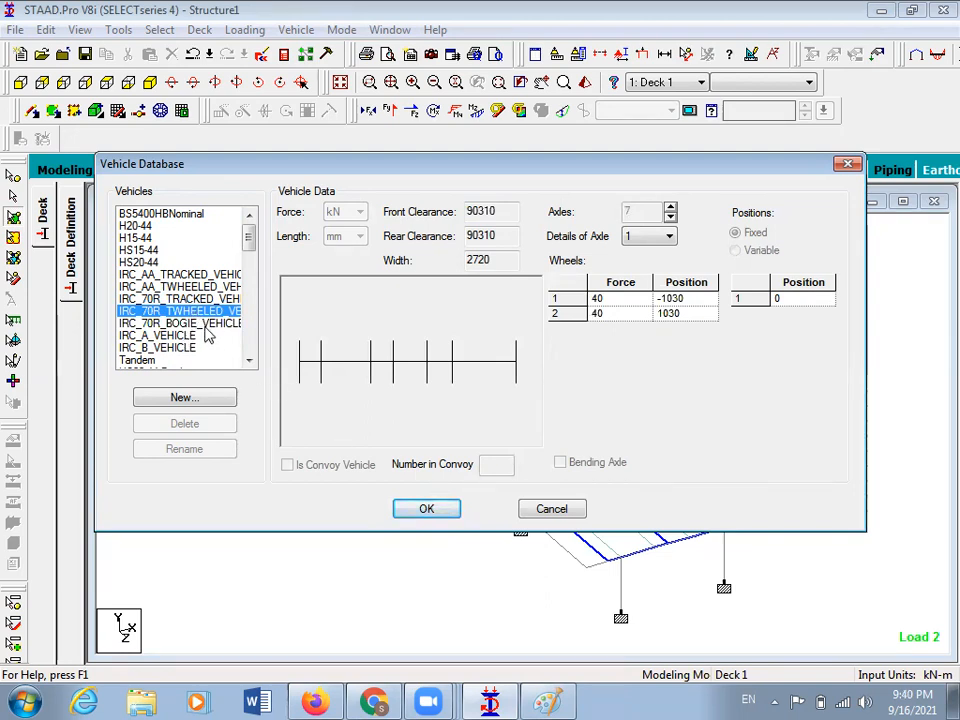
pyautogui.click(438, 510)
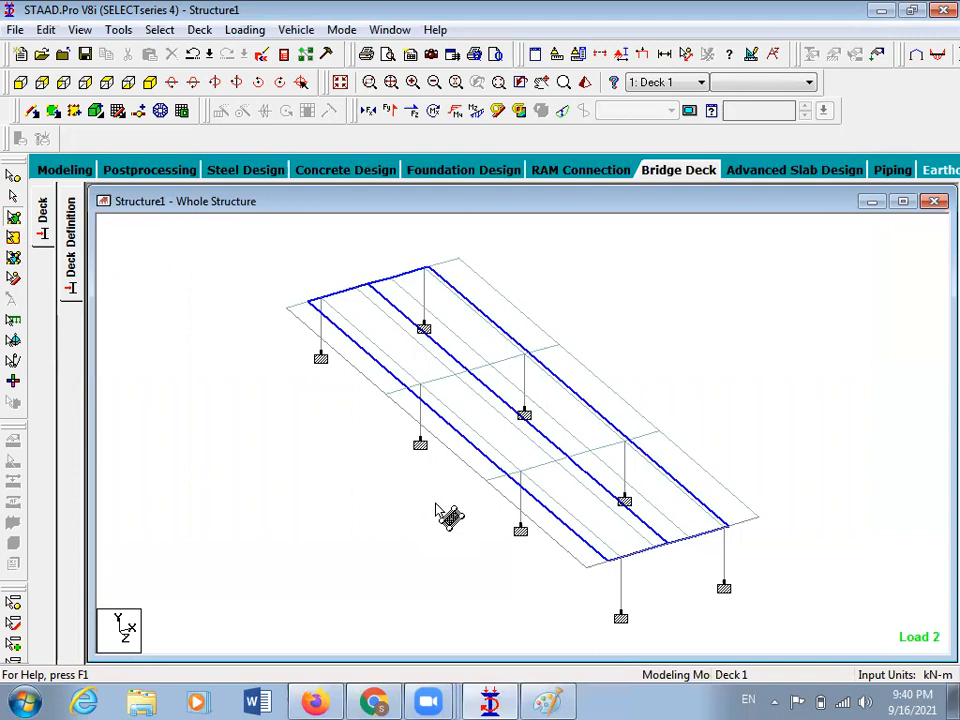
# Generate the influence surfaces for the bridge deck and open the load generator parameters
pyautogui.click(245, 32)
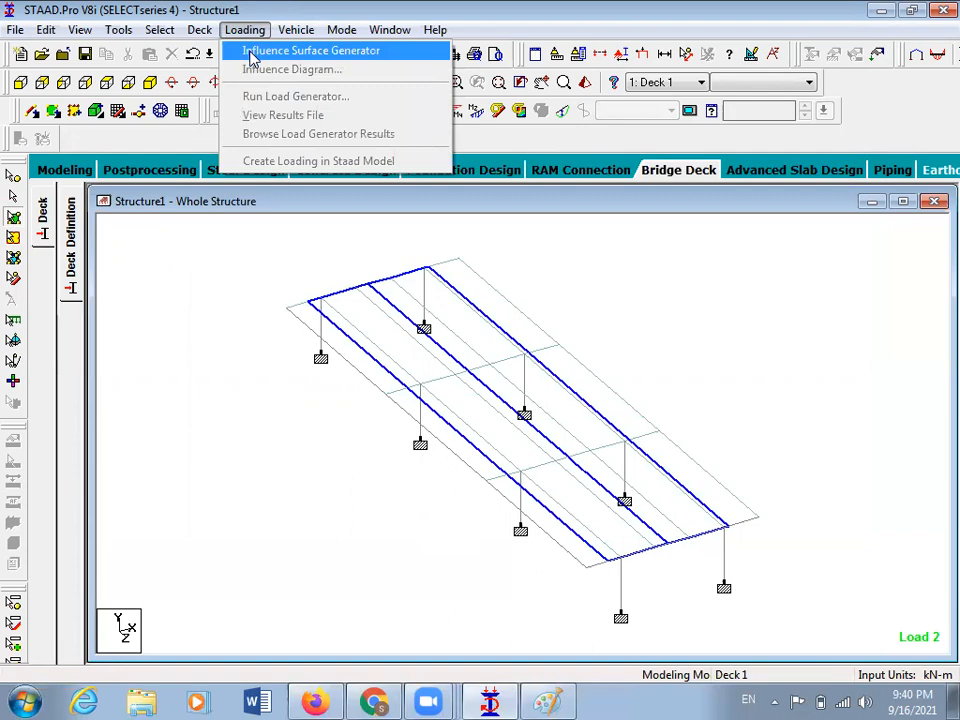
pyautogui.click(252, 55)
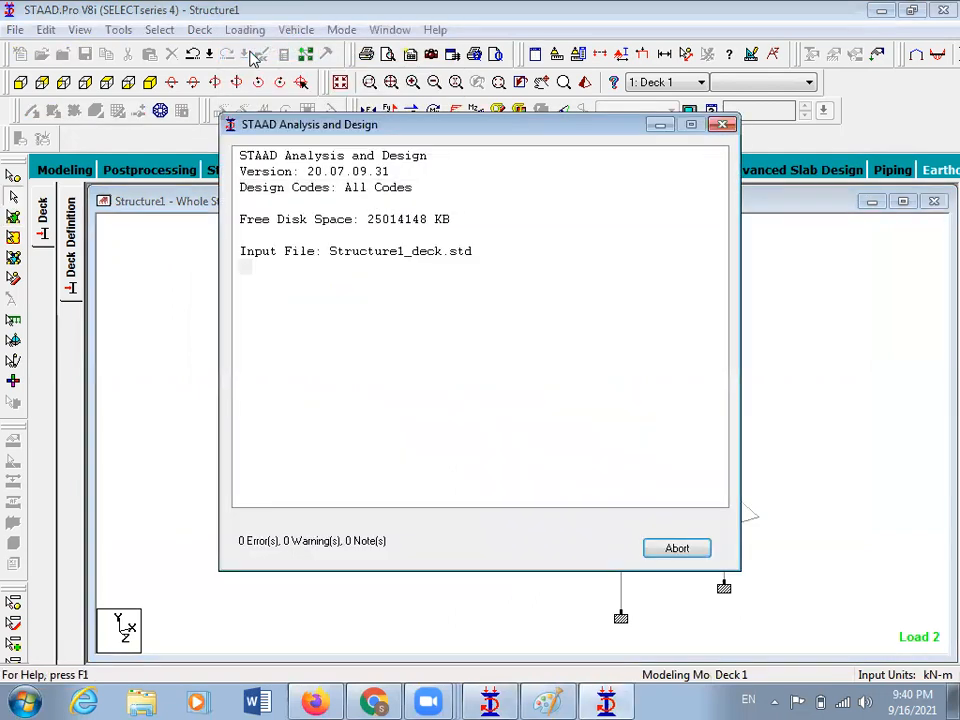
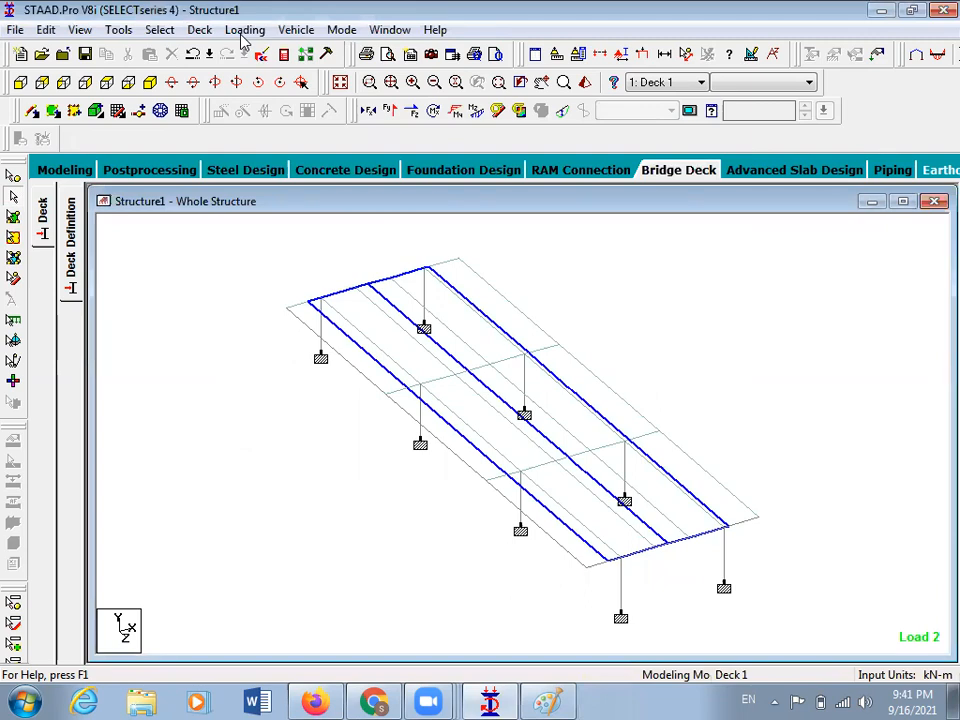
pyautogui.click(243, 30)
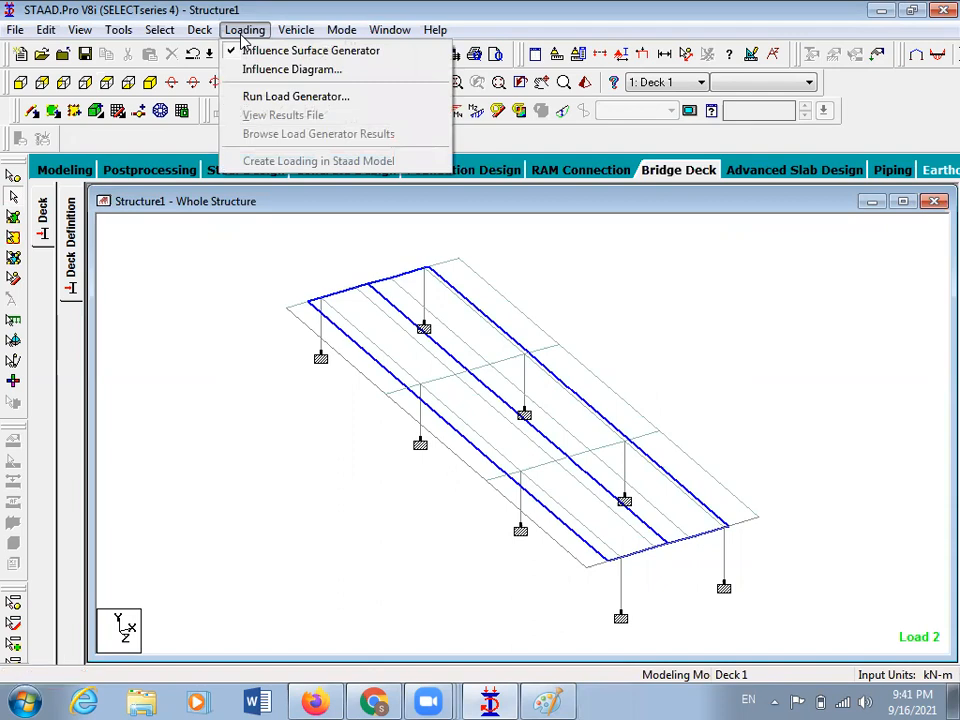
pyautogui.click(280, 98)
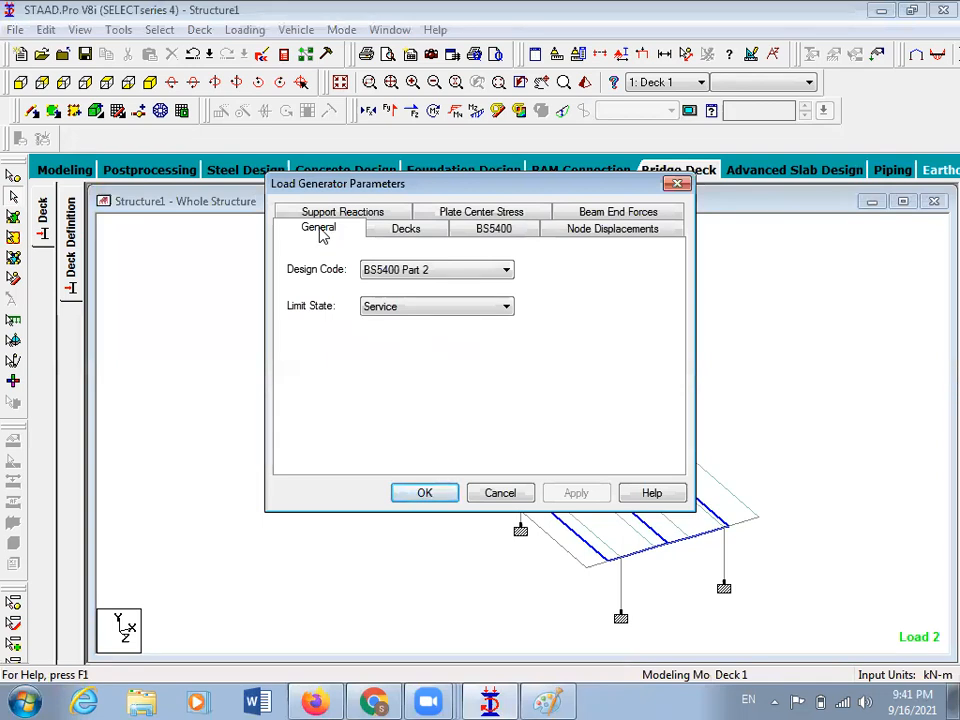
# Set the load generator's design code to IRC Chapter 3 and apply it with Deck 1 as the deck considered
pyautogui.click(485, 238)
pyautogui.click(585, 241)
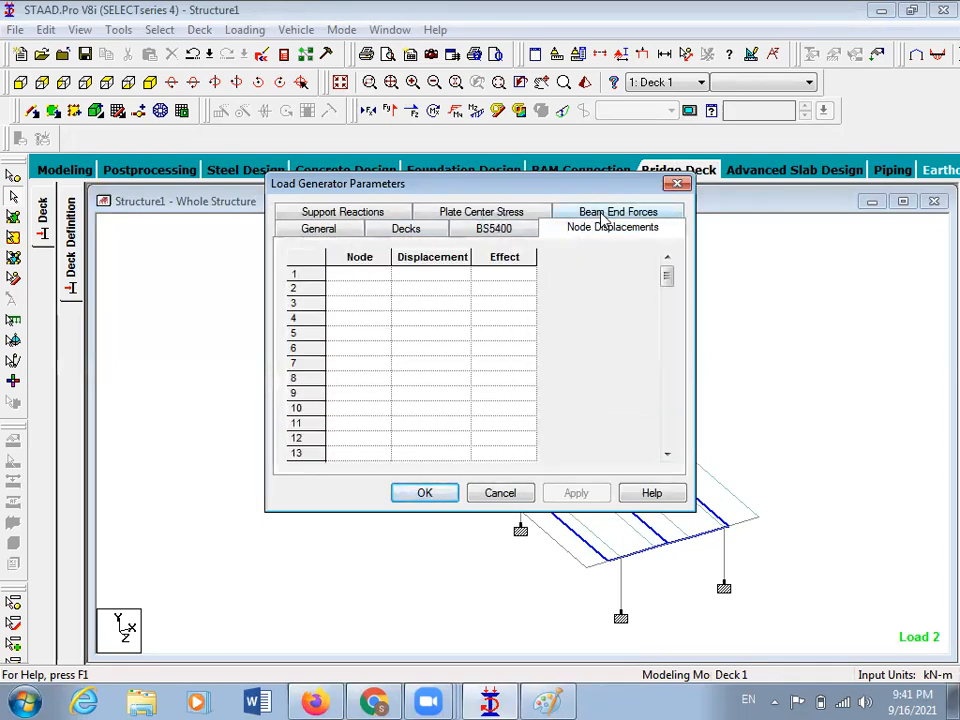
pyautogui.click(334, 229)
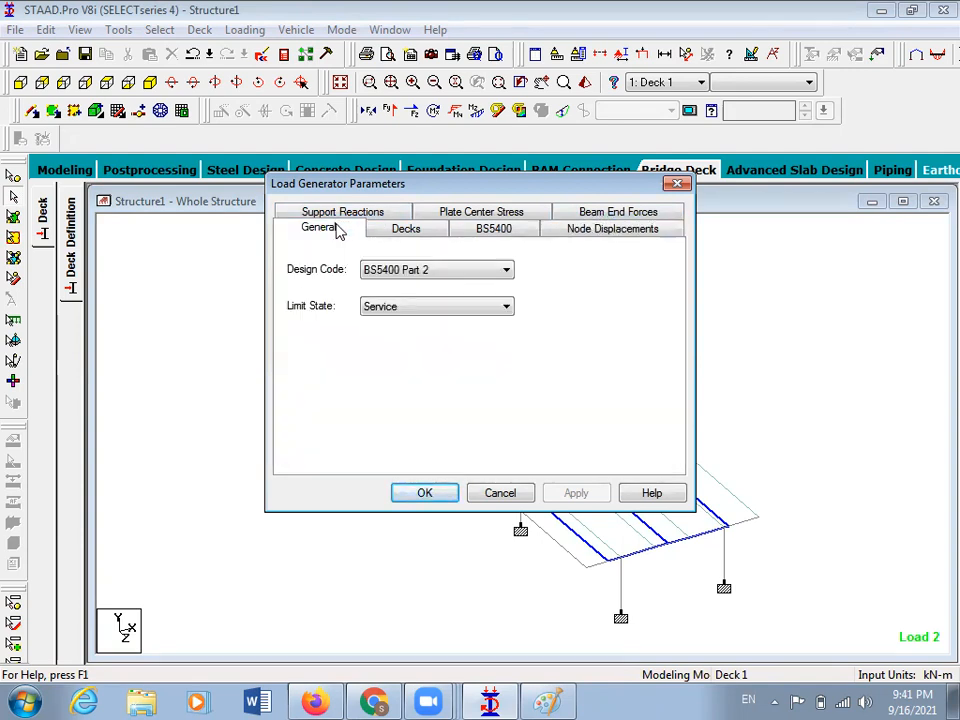
pyautogui.click(376, 272)
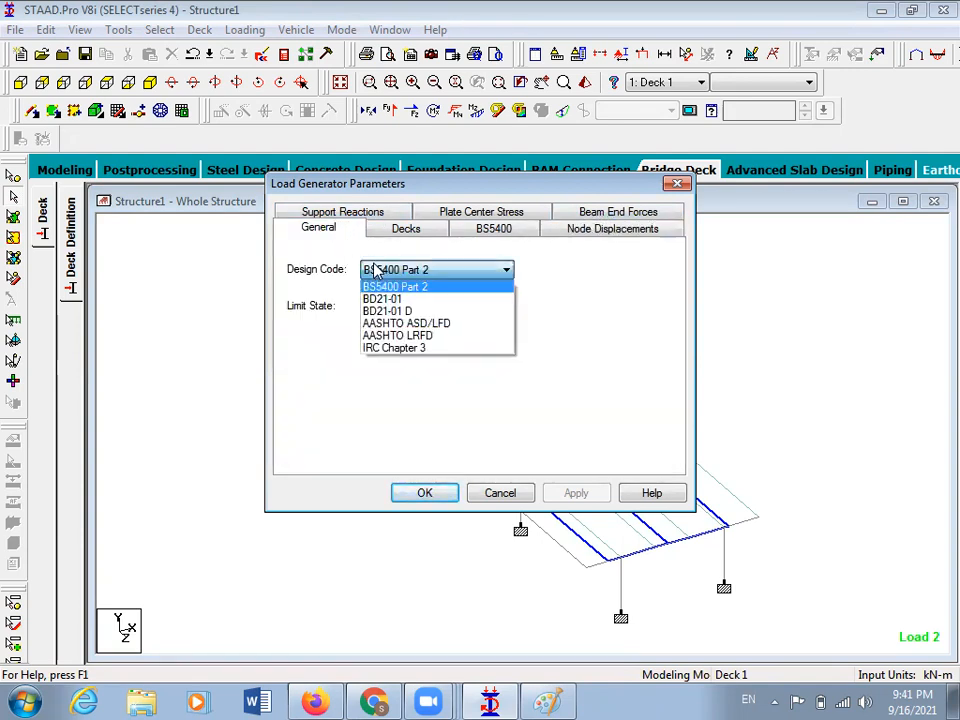
pyautogui.click(396, 348)
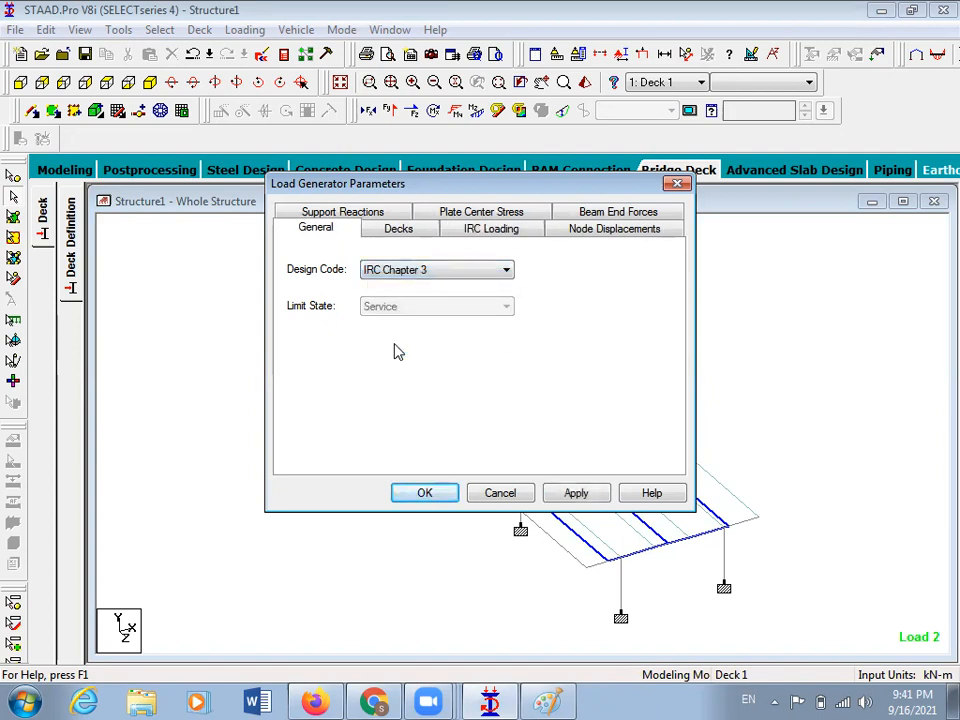
pyautogui.click(573, 493)
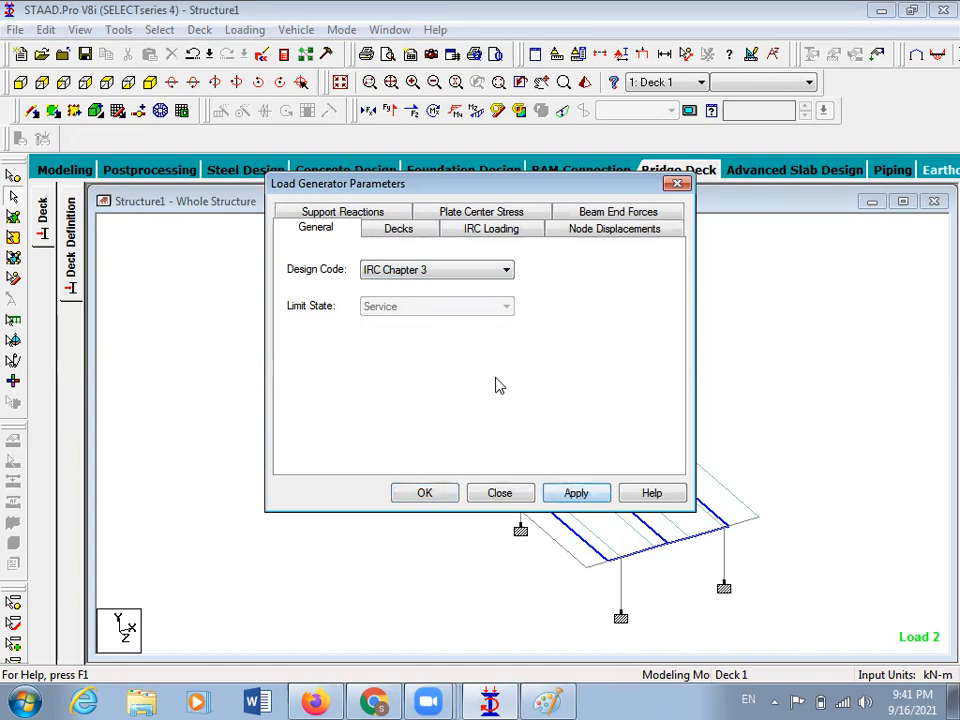
pyautogui.click(397, 230)
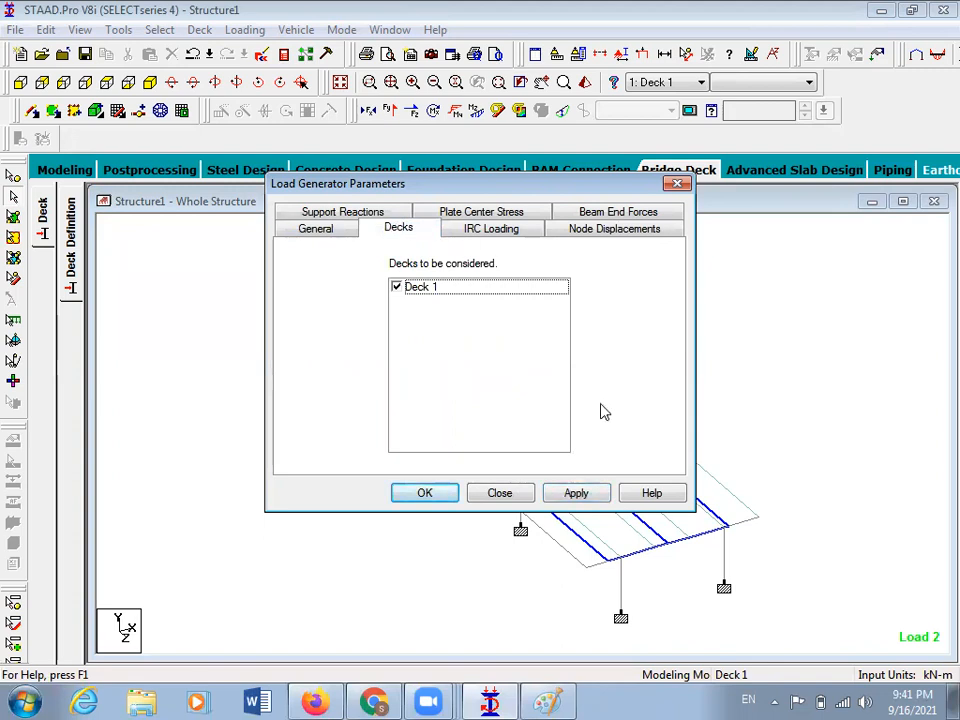
pyautogui.click(598, 491)
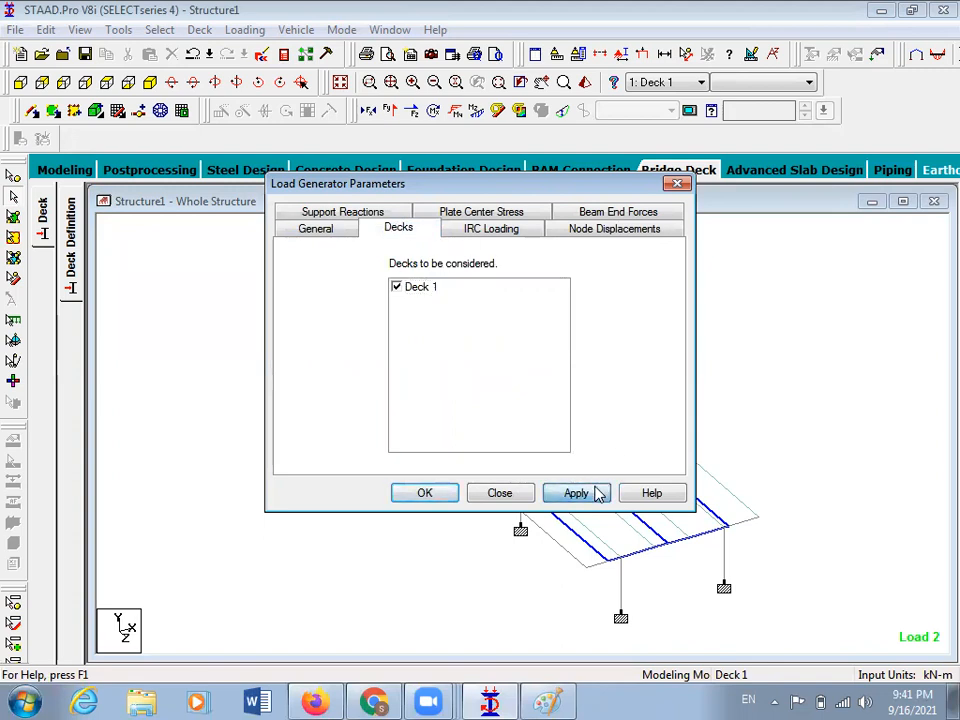
# Try Class 70R Loading as the IRC loading class and switch back to Class AA Loading
pyautogui.click(508, 230)
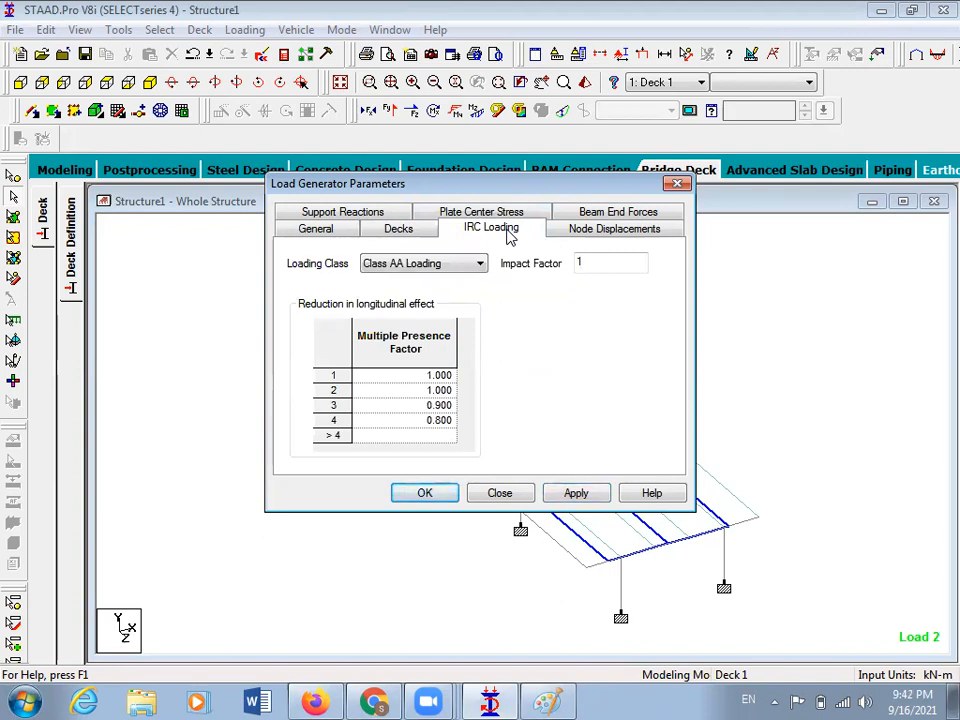
pyautogui.click(564, 236)
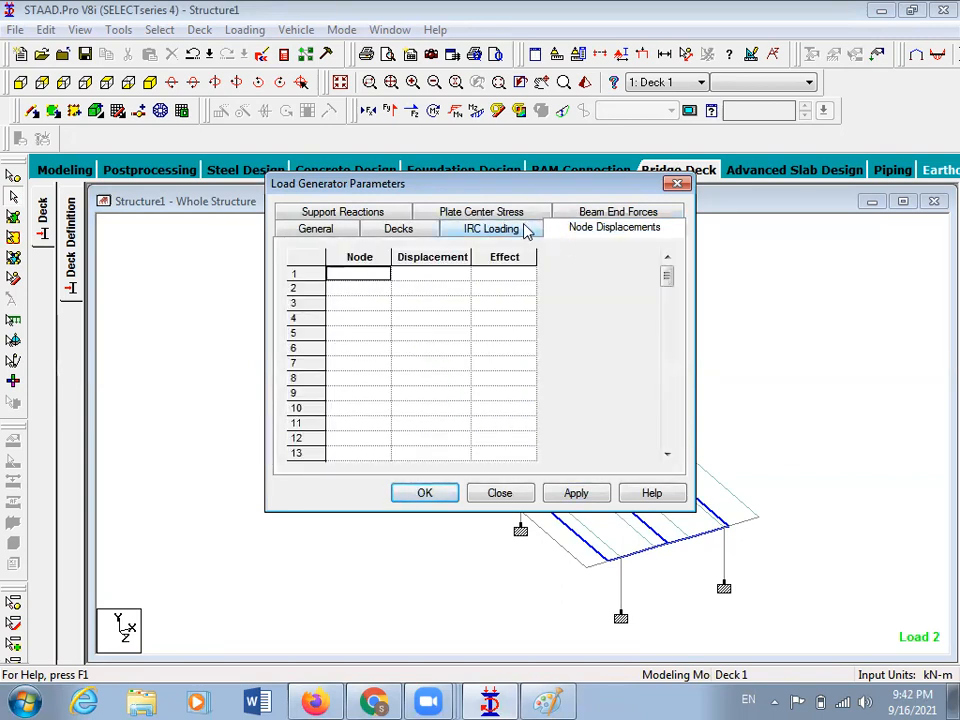
pyautogui.click(527, 231)
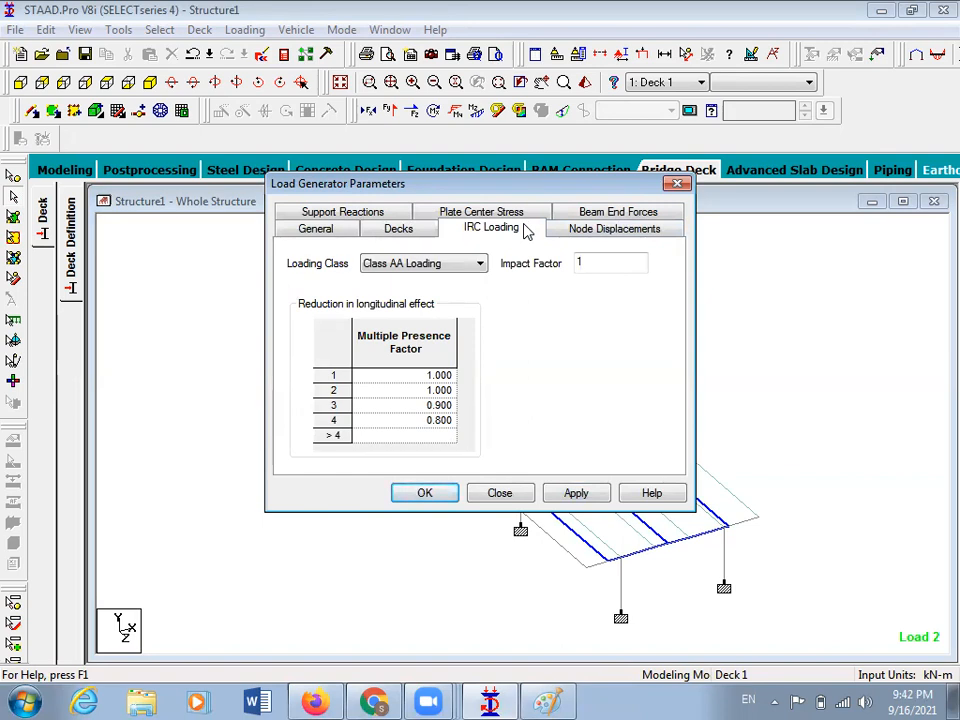
pyautogui.click(482, 264)
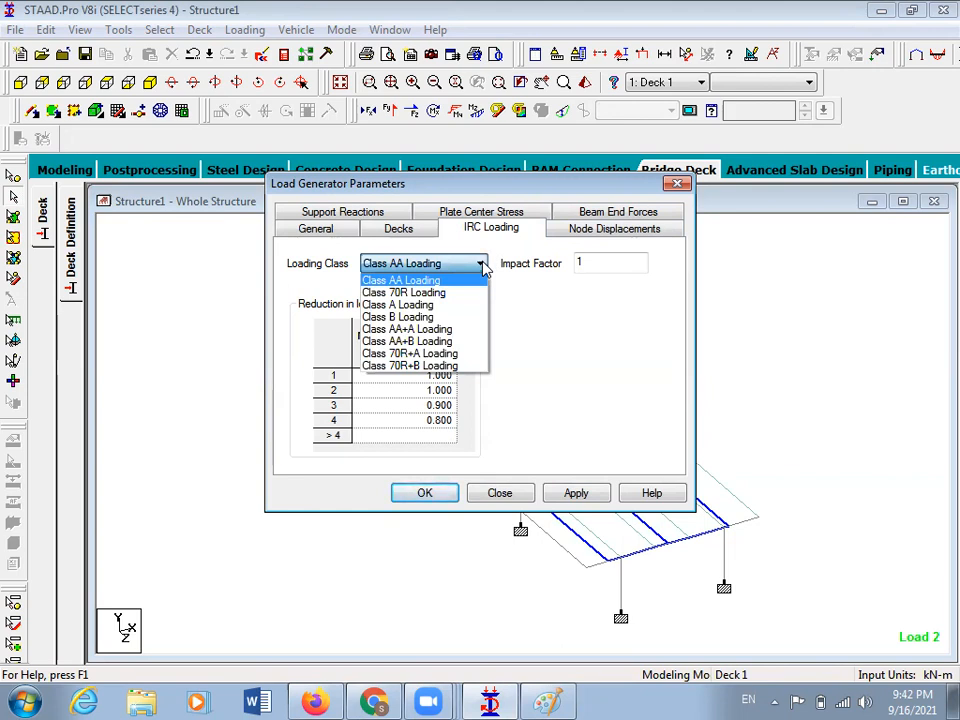
pyautogui.click(433, 293)
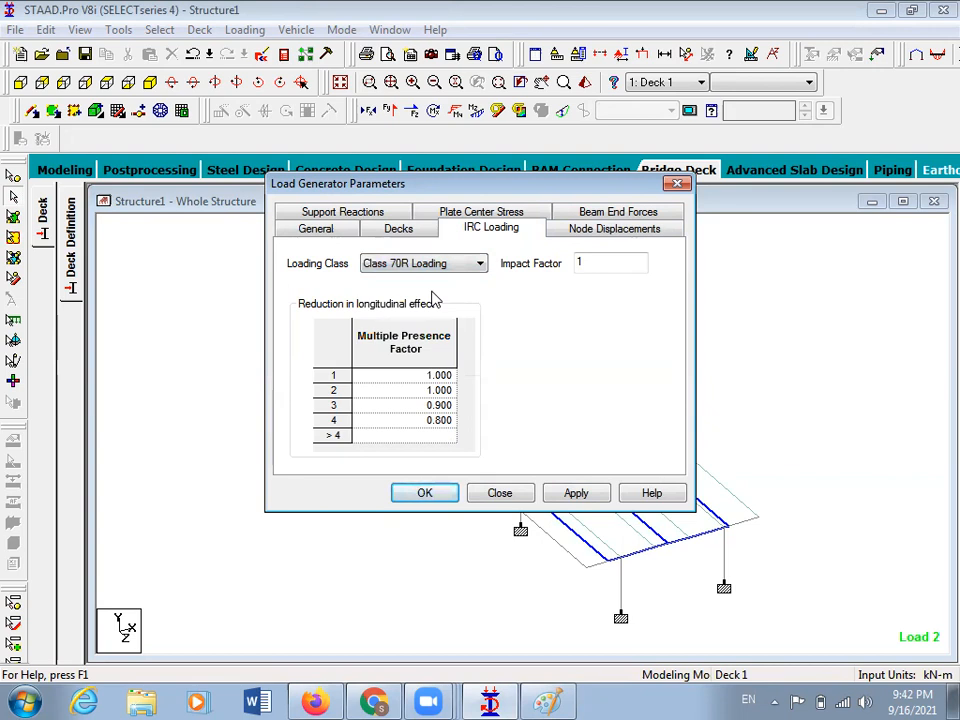
pyautogui.click(477, 266)
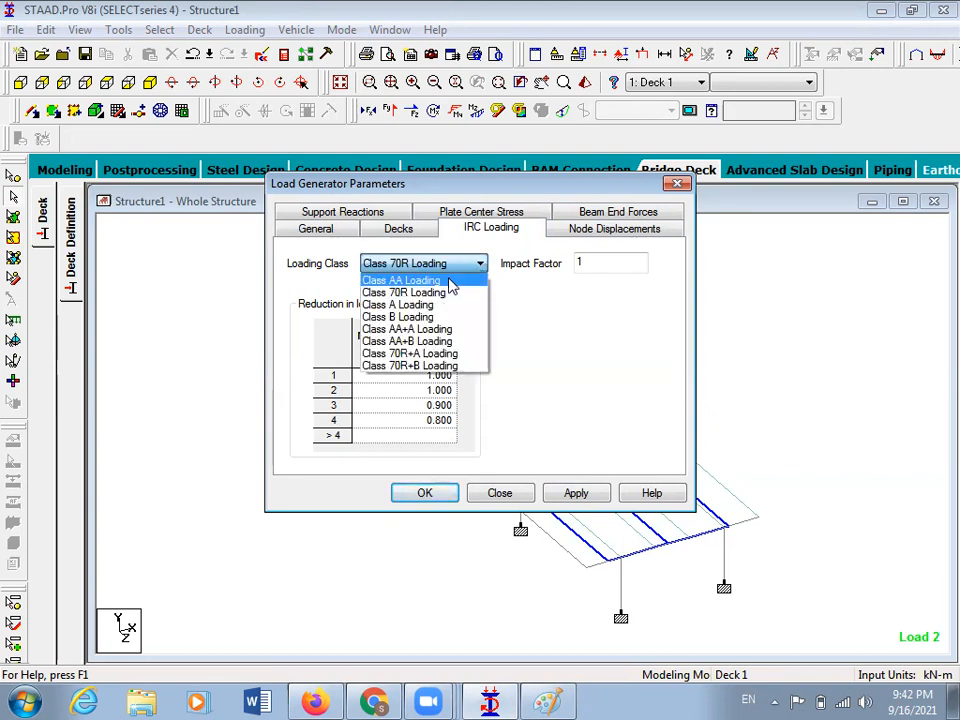
pyautogui.click(451, 283)
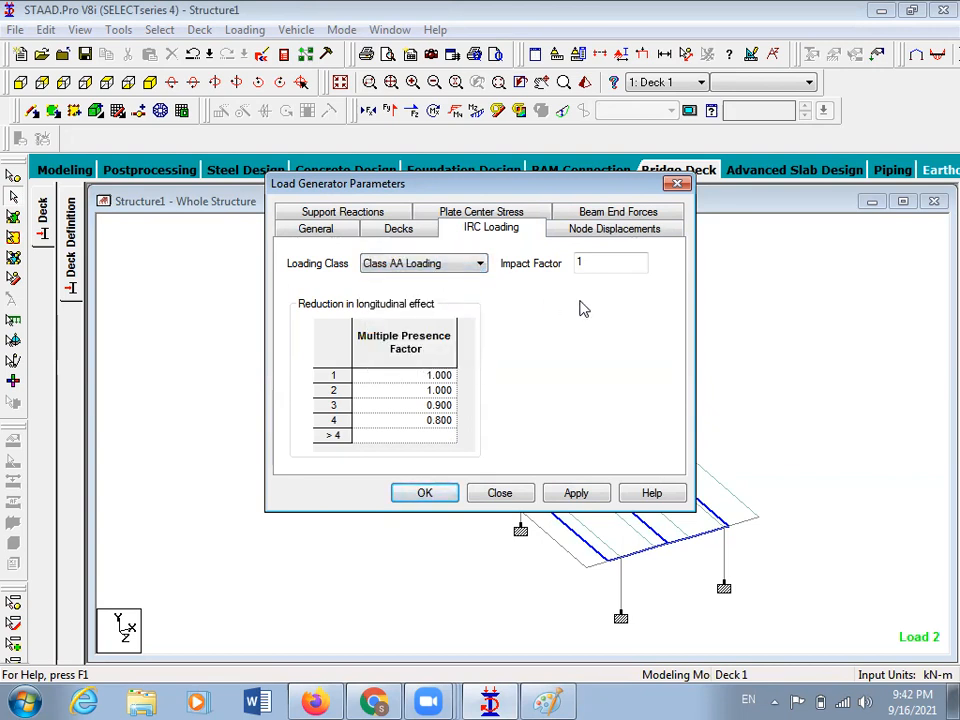
# List nodes 7, 8, 15, 16, 23, 24, 31 and 32 as the load generator's node displacement entries, consulting the node notes in Paint
pyautogui.click(590, 230)
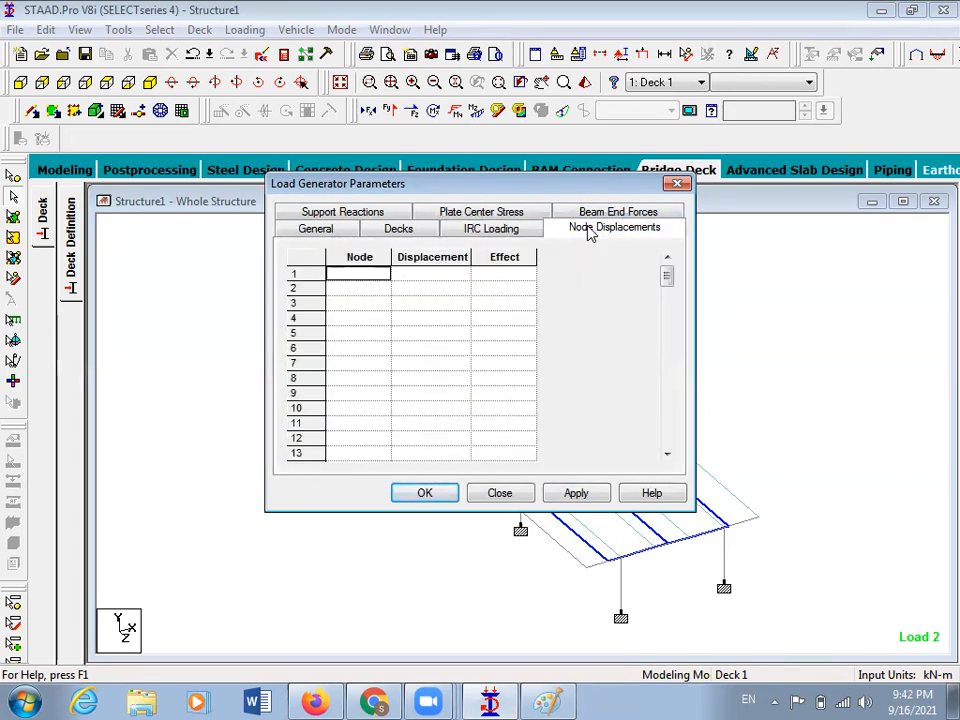
pyautogui.click(548, 702)
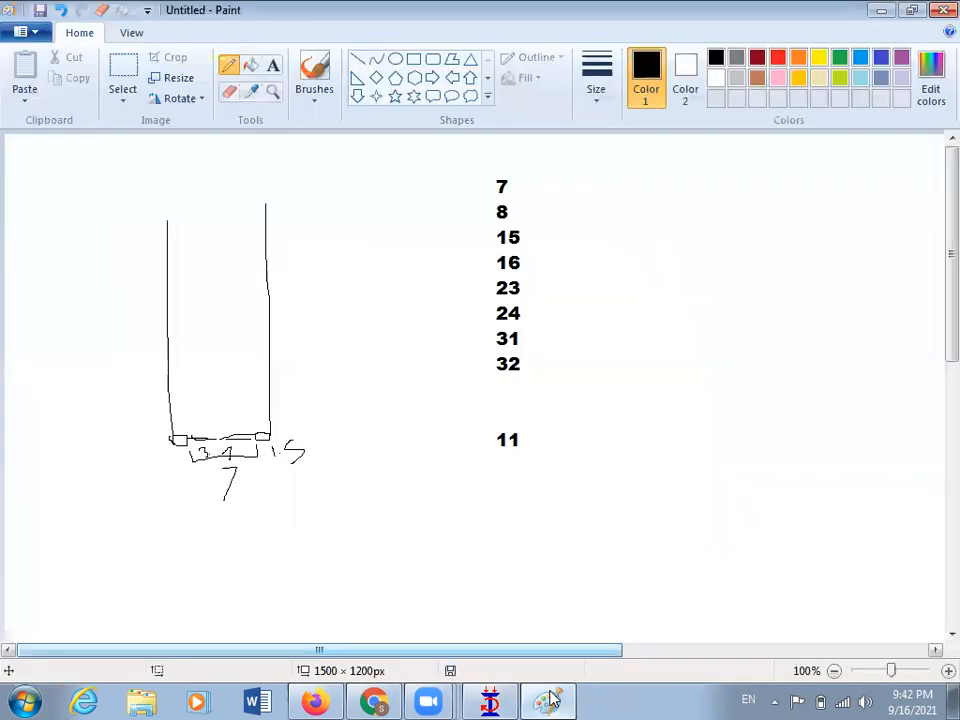
pyautogui.click(498, 700)
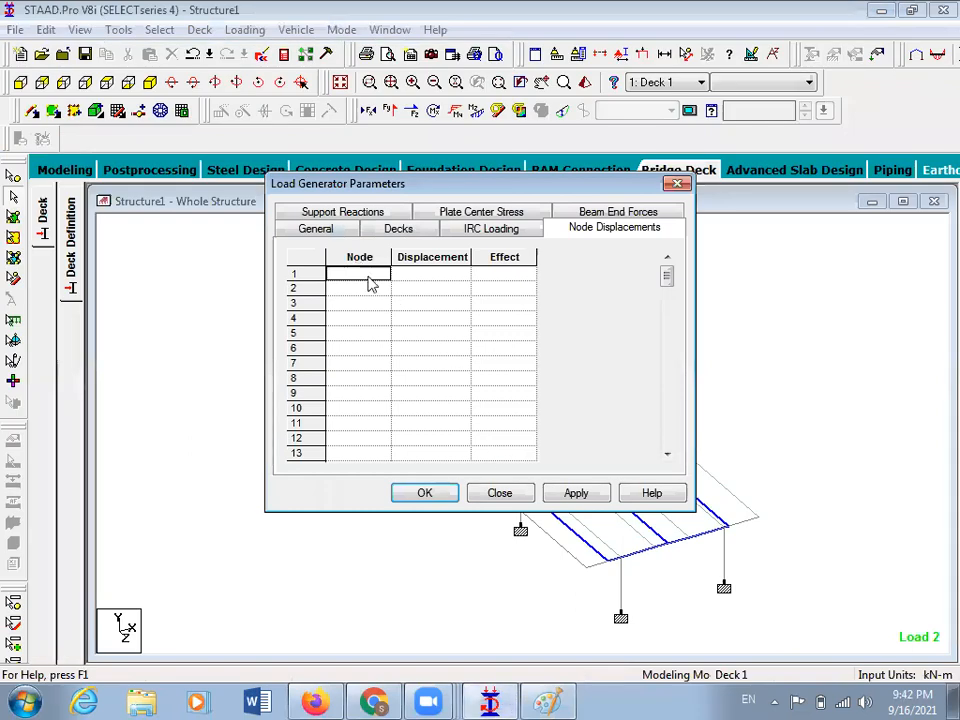
pyautogui.write('7')
pyautogui.press('Return')
pyautogui.write('8')
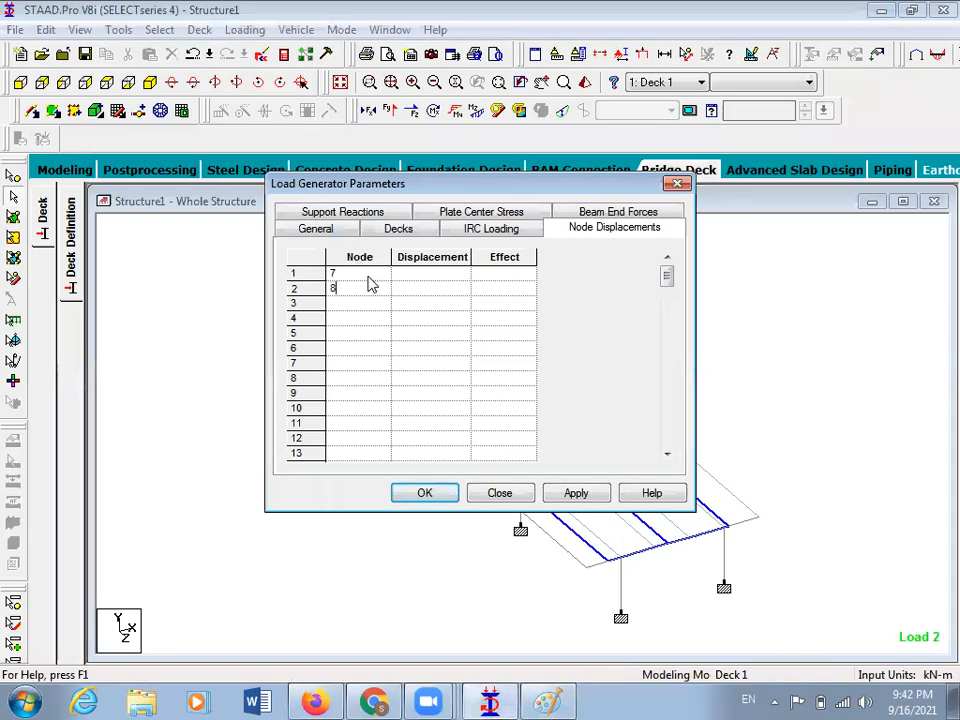
pyautogui.press('Return')
pyautogui.write('15')
pyautogui.press('Return')
pyautogui.write('16')
pyautogui.press('Return')
pyautogui.write('23')
pyautogui.press('Return')
pyautogui.write('24')
pyautogui.press('Return')
pyautogui.write('31')
pyautogui.press('Return')
pyautogui.write('32')
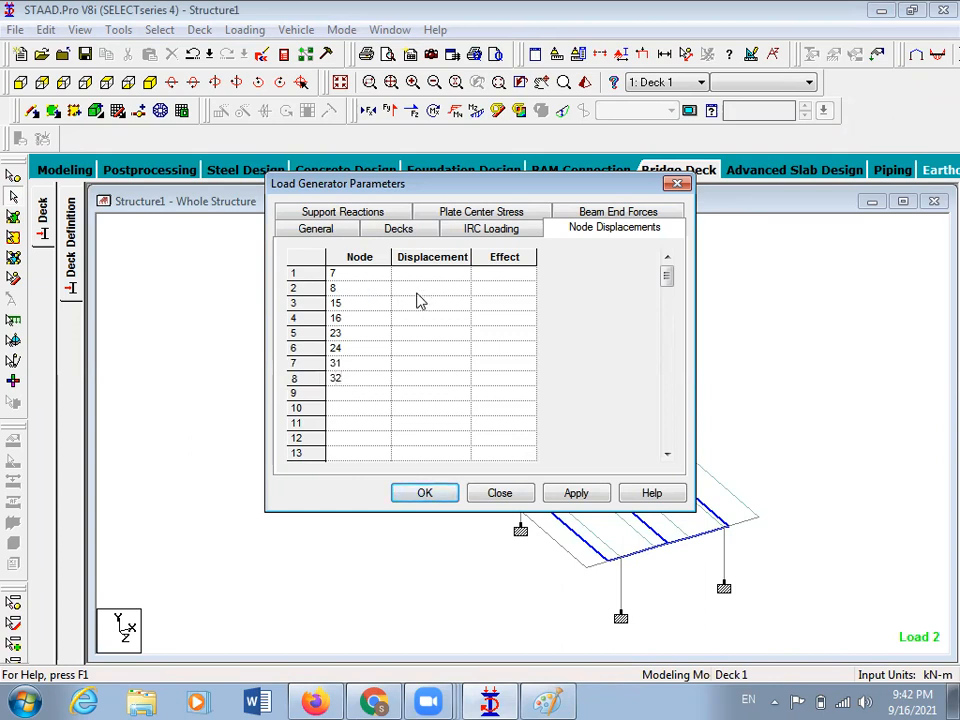
# Set the displacement direction to Y for all eight listed nodes
pyautogui.click(430, 275)
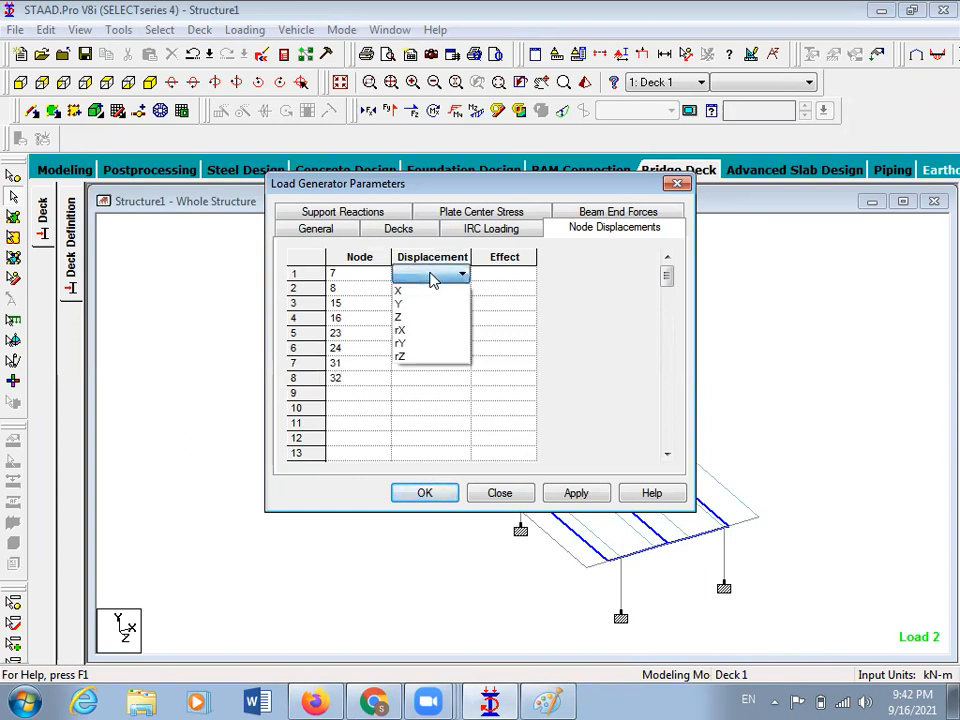
pyautogui.click(415, 310)
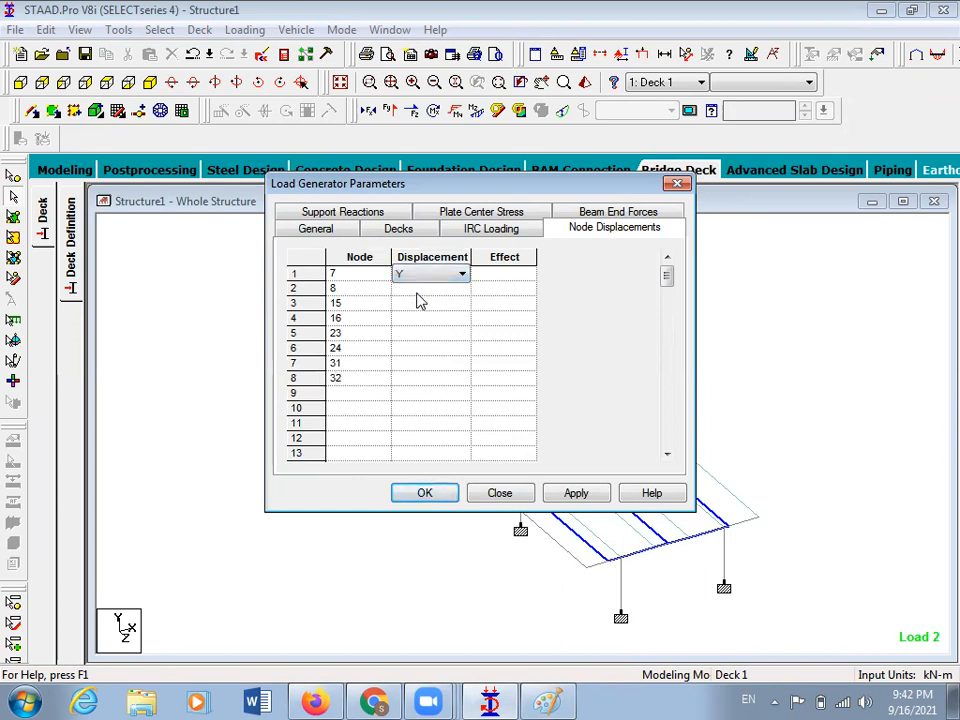
pyautogui.click(418, 290)
pyautogui.click(418, 290)
pyautogui.click(420, 320)
pyautogui.click(421, 305)
pyautogui.click(422, 309)
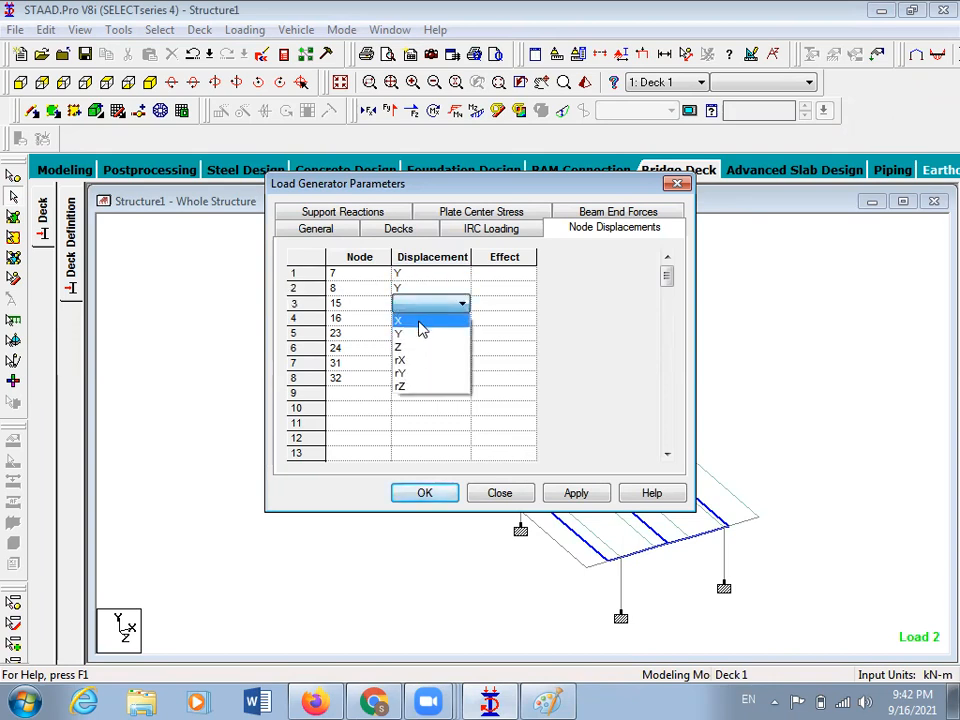
pyautogui.click(422, 332)
pyautogui.click(420, 320)
pyautogui.click(422, 322)
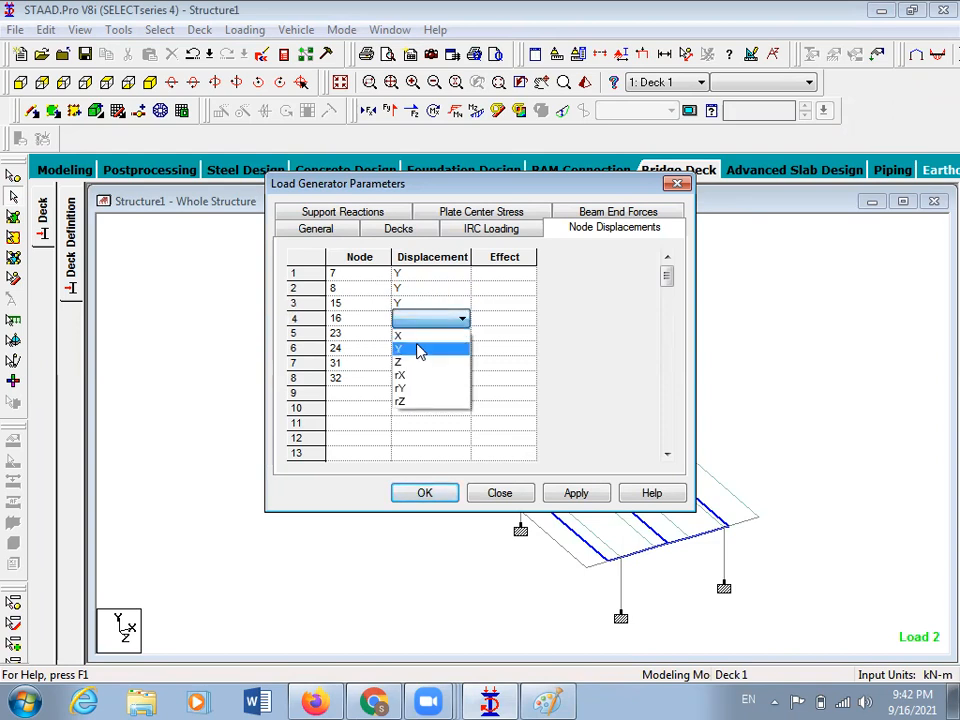
pyautogui.click(419, 349)
pyautogui.click(420, 338)
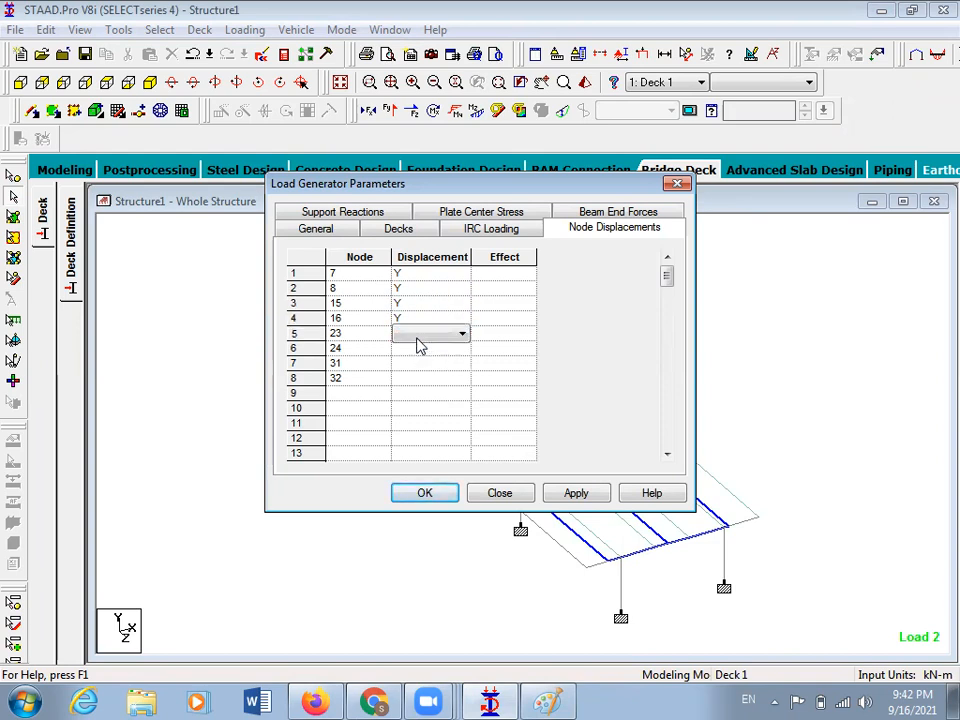
pyautogui.click(420, 340)
pyautogui.click(418, 365)
pyautogui.click(420, 350)
pyautogui.click(422, 350)
pyautogui.click(420, 380)
pyautogui.click(418, 367)
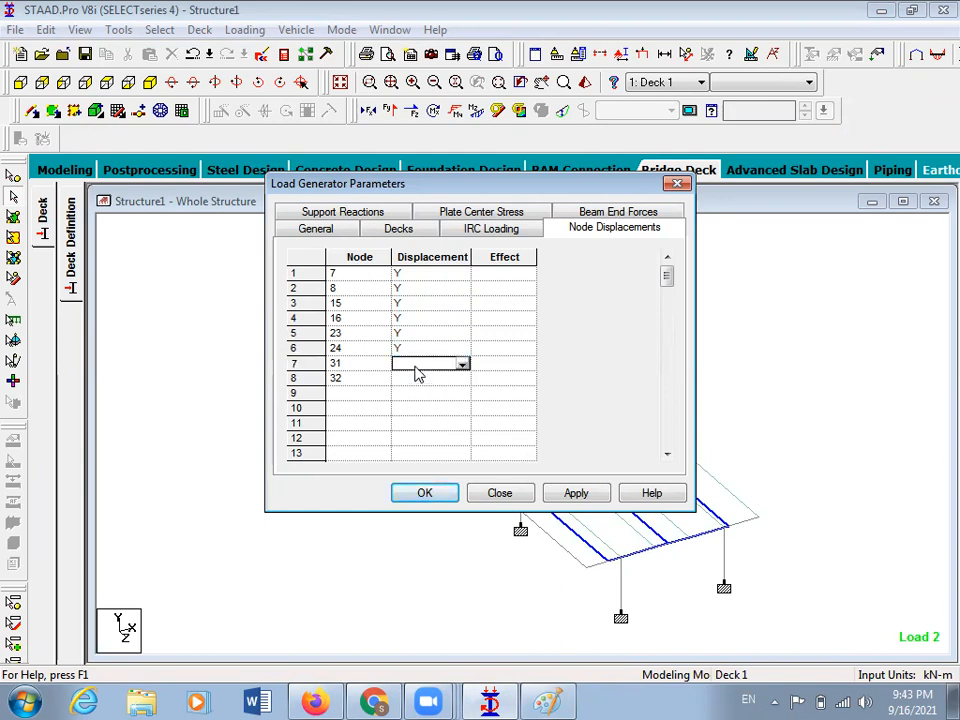
pyautogui.click(418, 370)
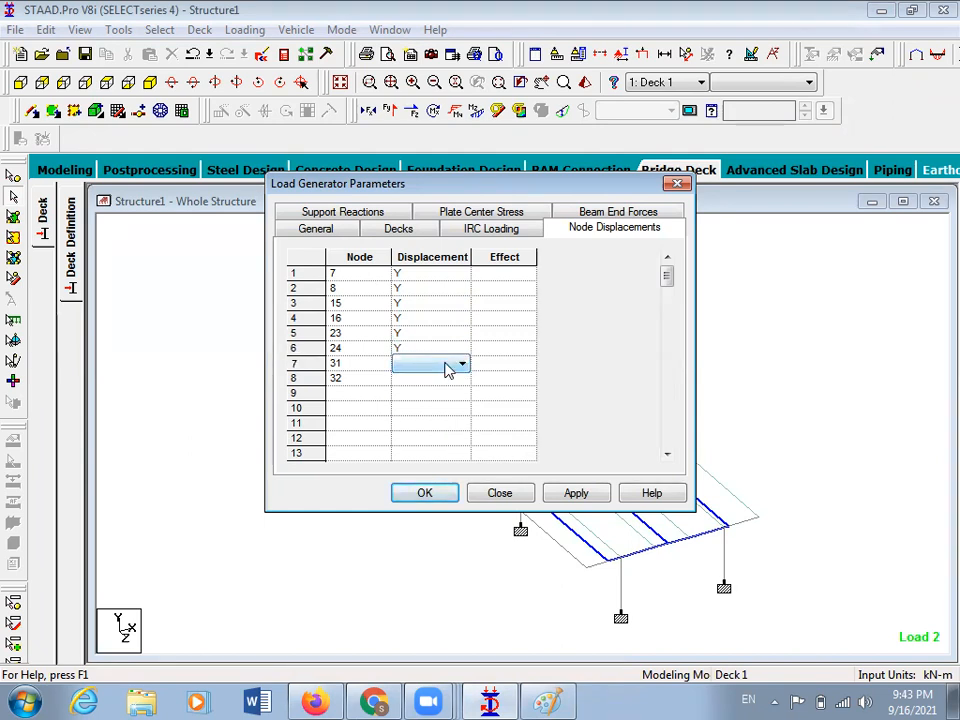
pyautogui.click(448, 367)
pyautogui.click(412, 396)
pyautogui.click(411, 382)
pyautogui.click(411, 383)
pyautogui.click(407, 408)
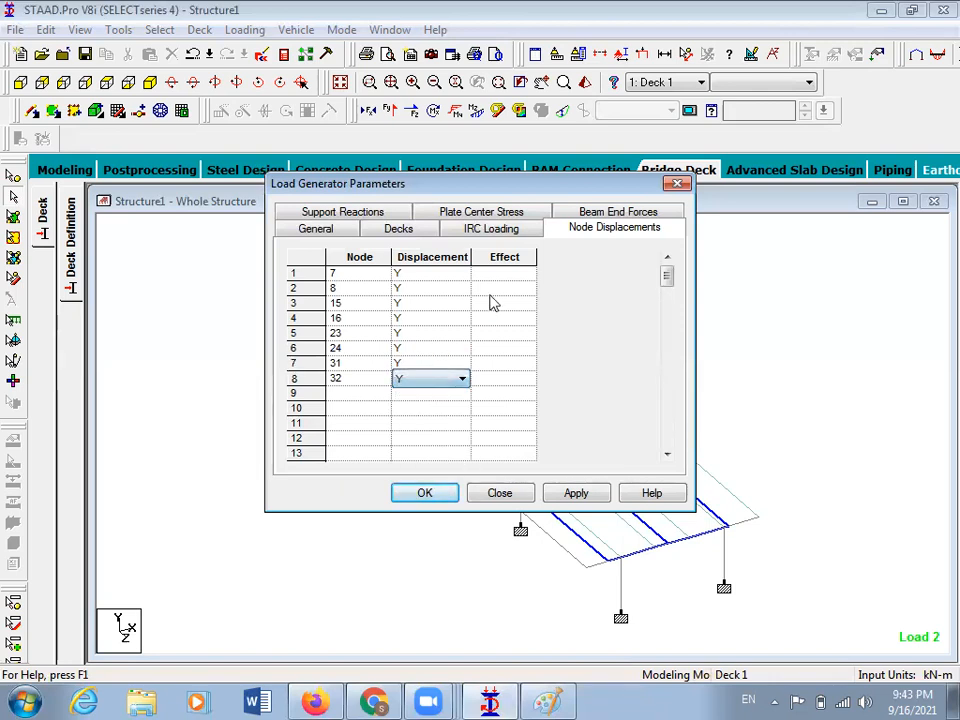
# Set the displacement effect to -ve for all eight nodes and run the load generator, closing its output file
pyautogui.click(505, 276)
pyautogui.click(505, 276)
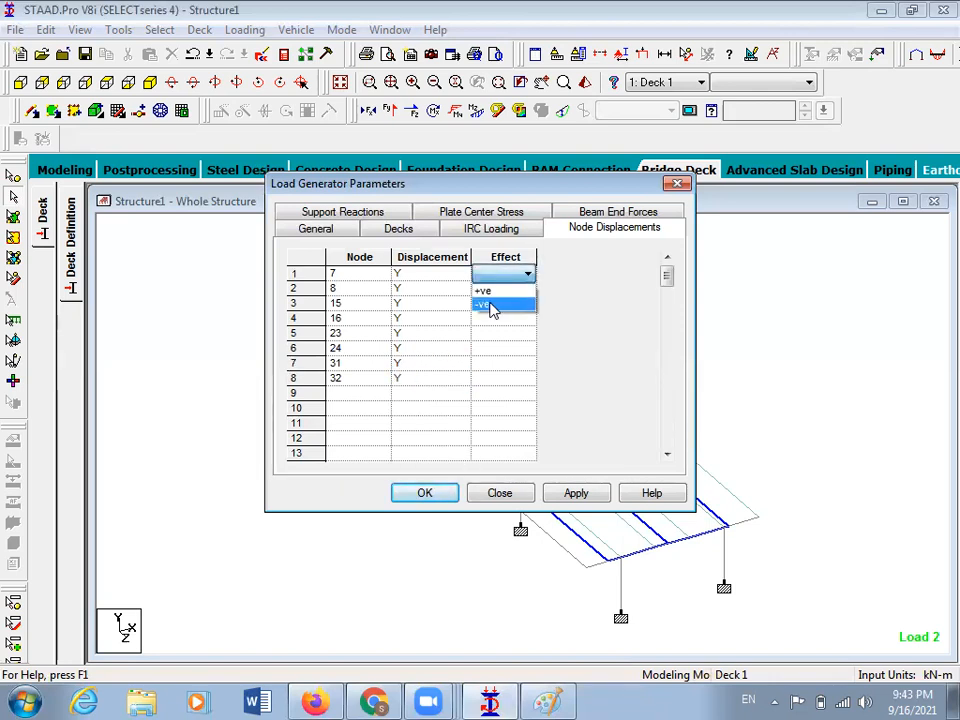
pyautogui.click(493, 304)
pyautogui.click(515, 290)
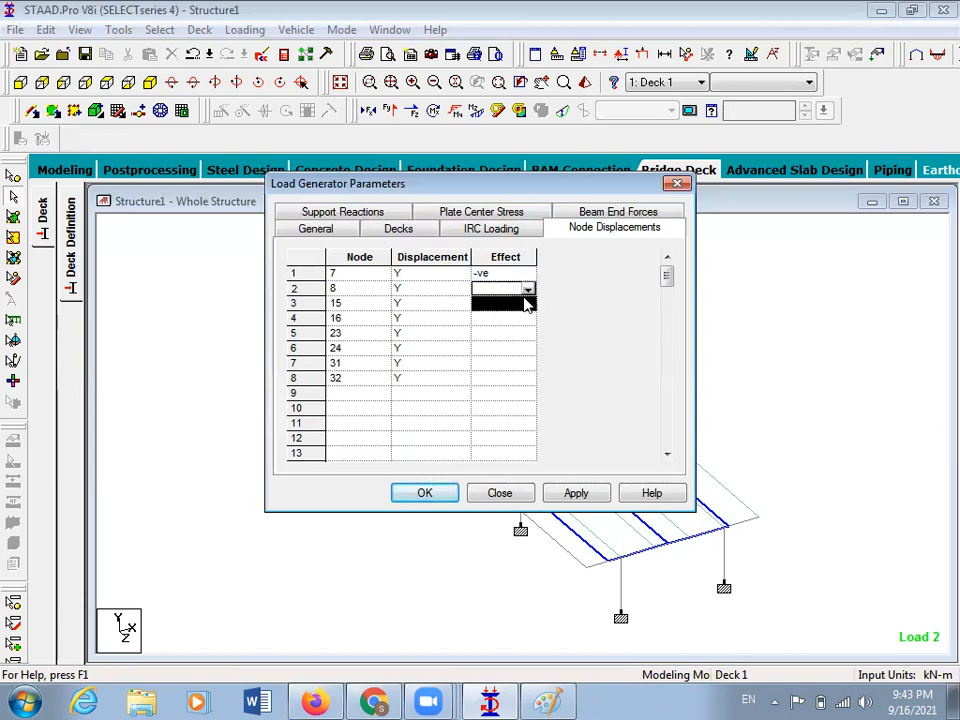
pyautogui.click(528, 290)
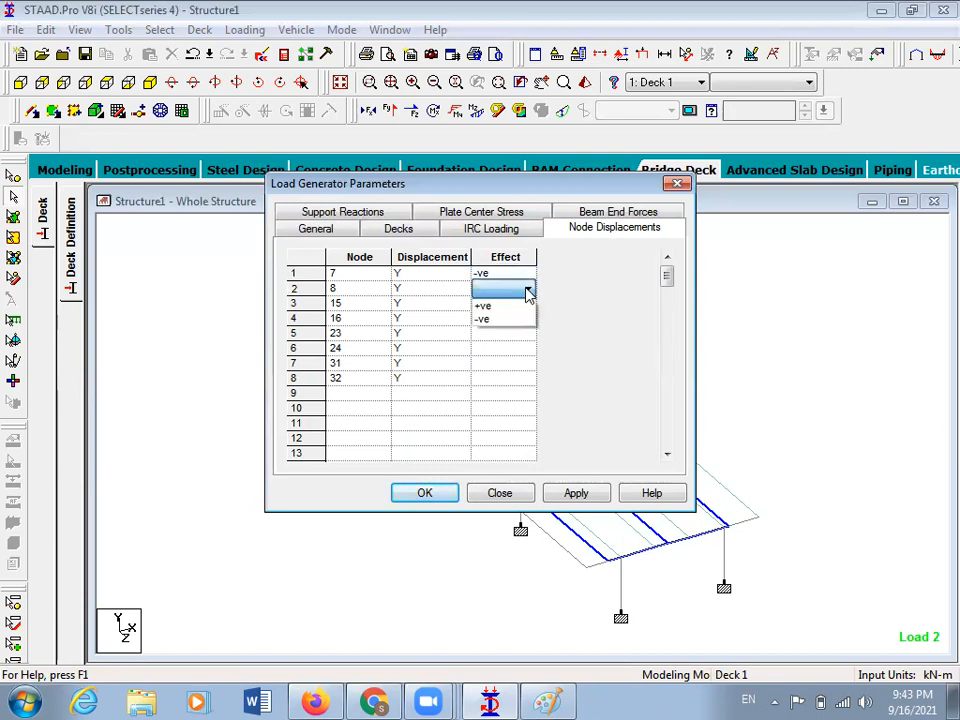
pyautogui.press('Down')
pyautogui.press('Down')
pyautogui.press('Return')
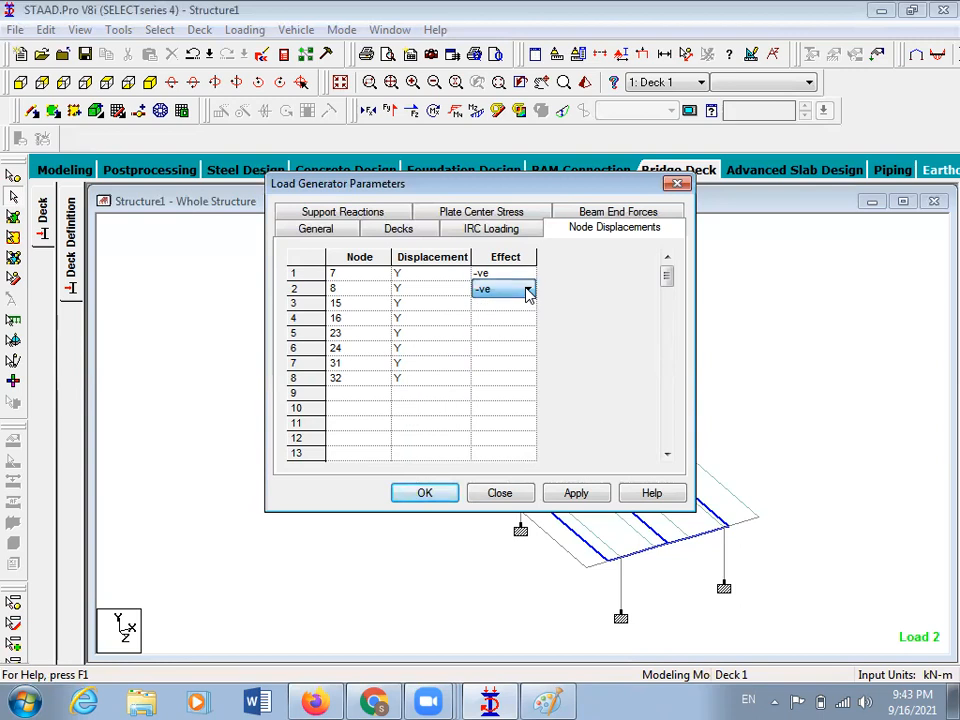
pyautogui.click(528, 298)
pyautogui.click(528, 303)
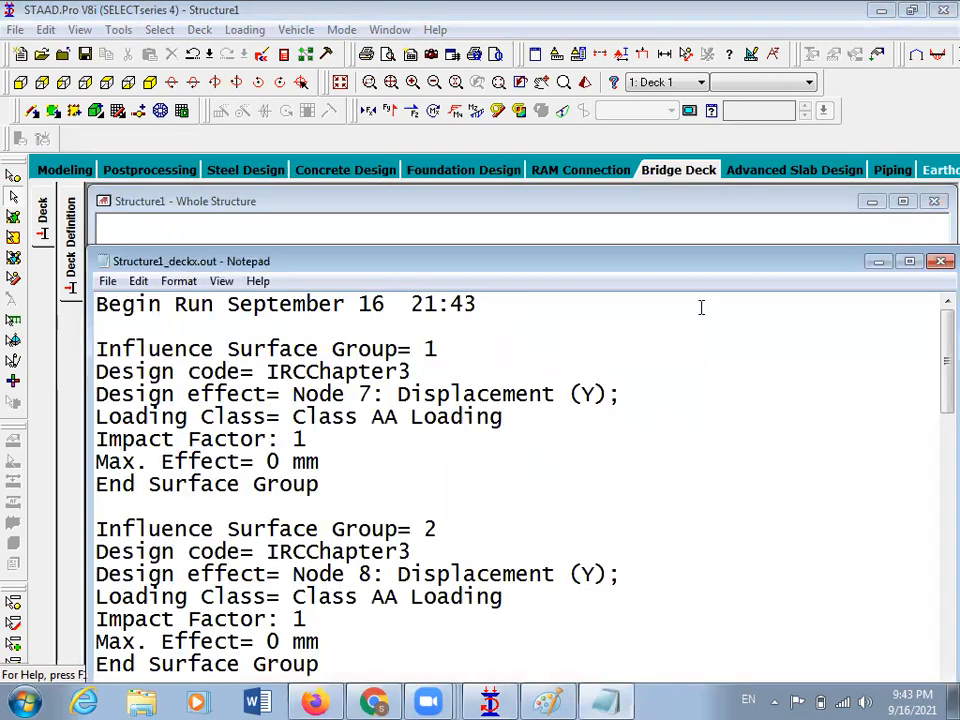
pyautogui.click(938, 262)
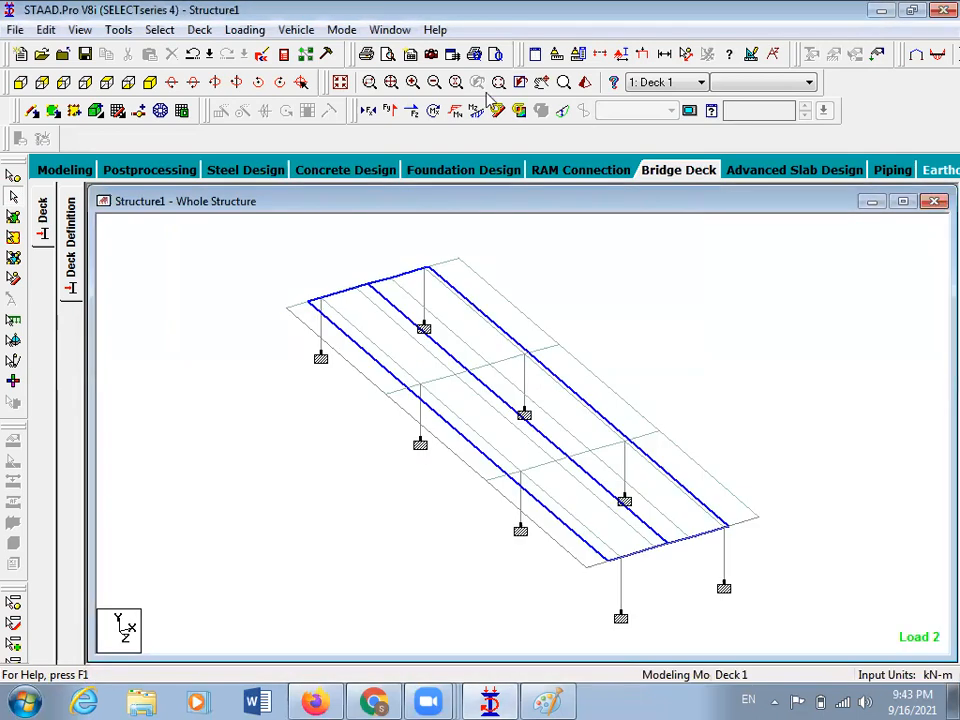
# Reopen the load generator parameters and reapply IRC Chapter 3 as the design code
pyautogui.click(228, 38)
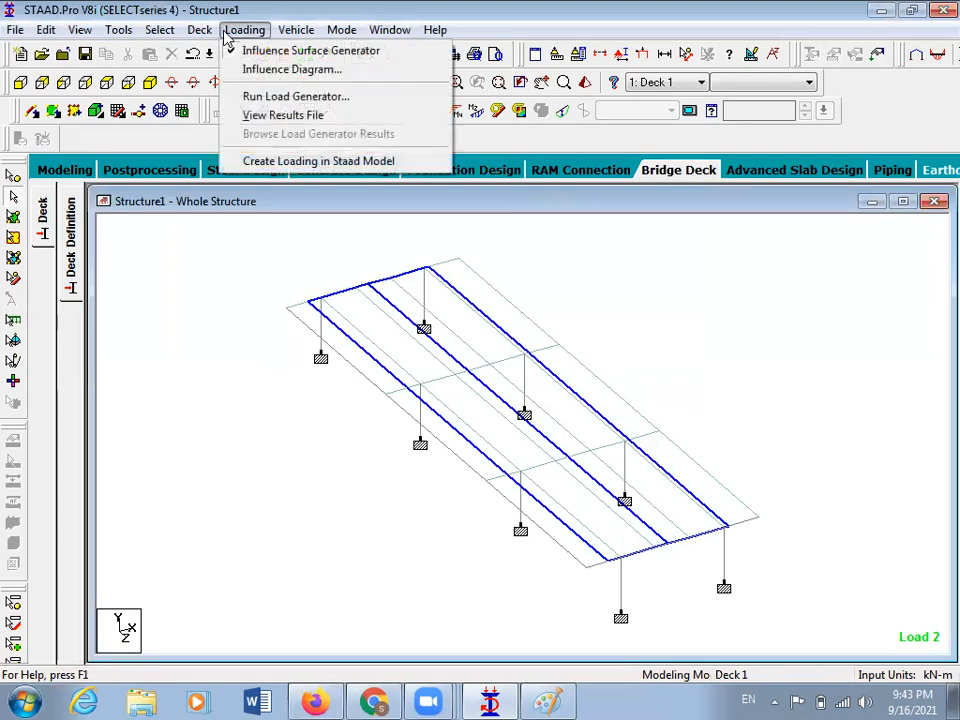
pyautogui.click(292, 97)
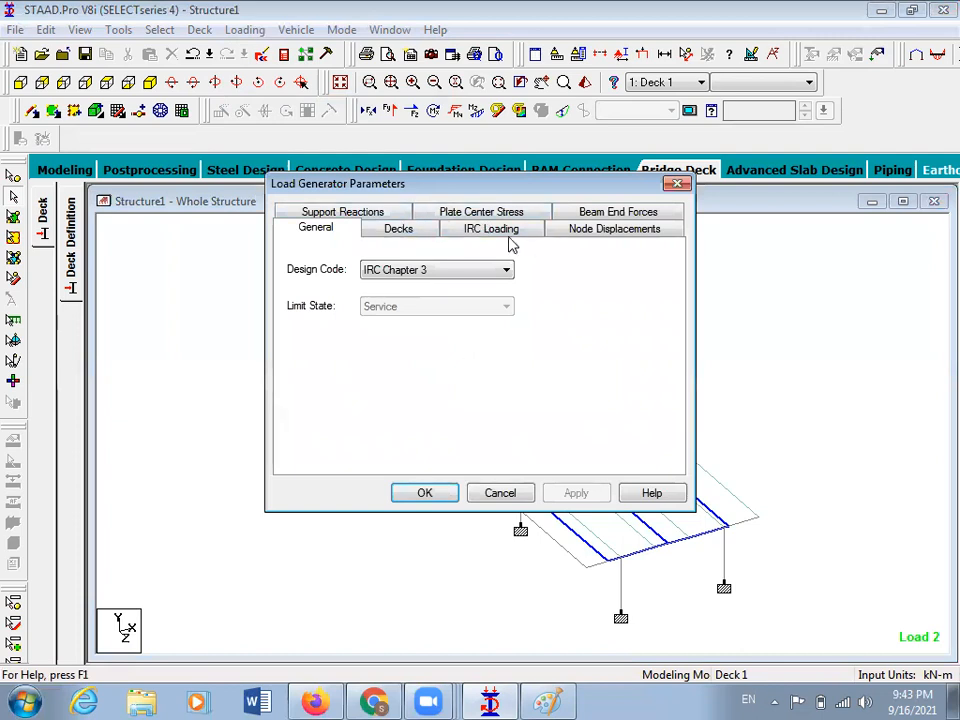
pyautogui.click(565, 235)
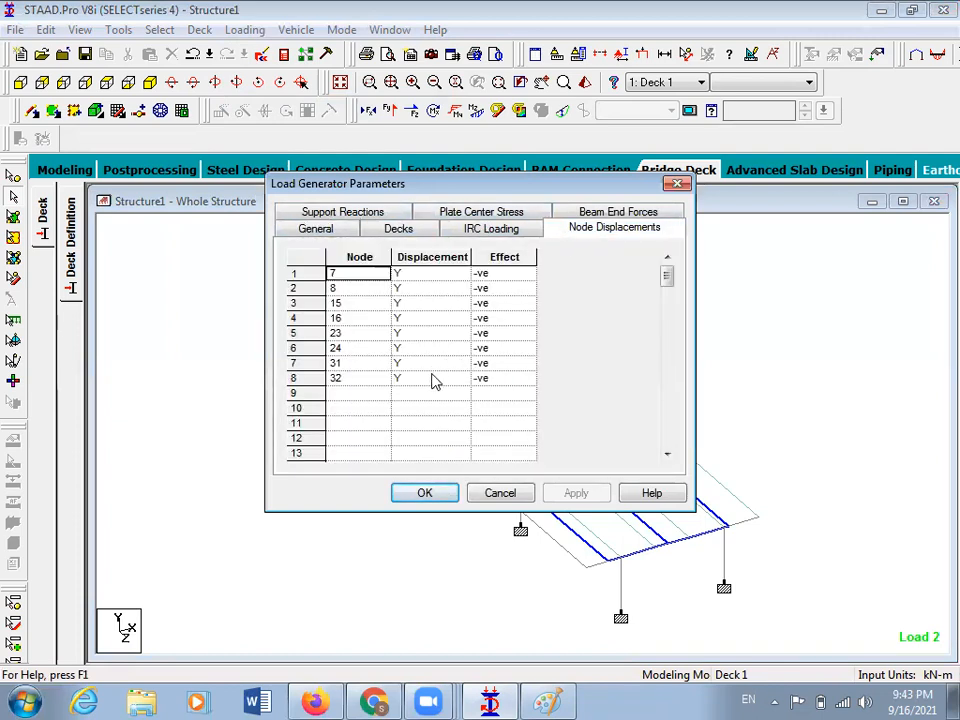
pyautogui.click(587, 213)
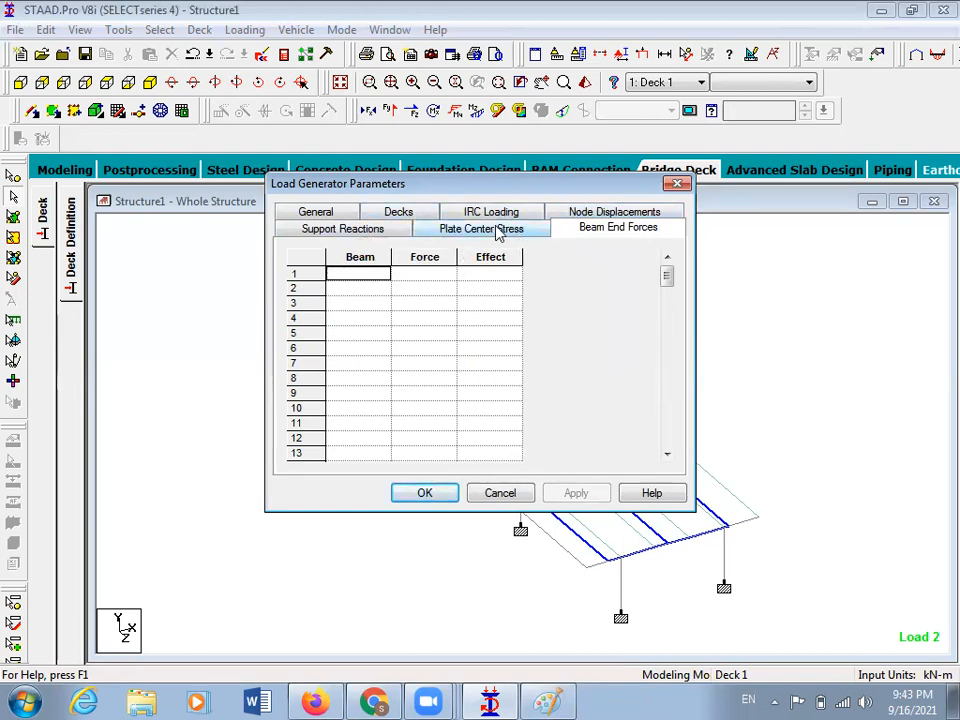
pyautogui.click(592, 220)
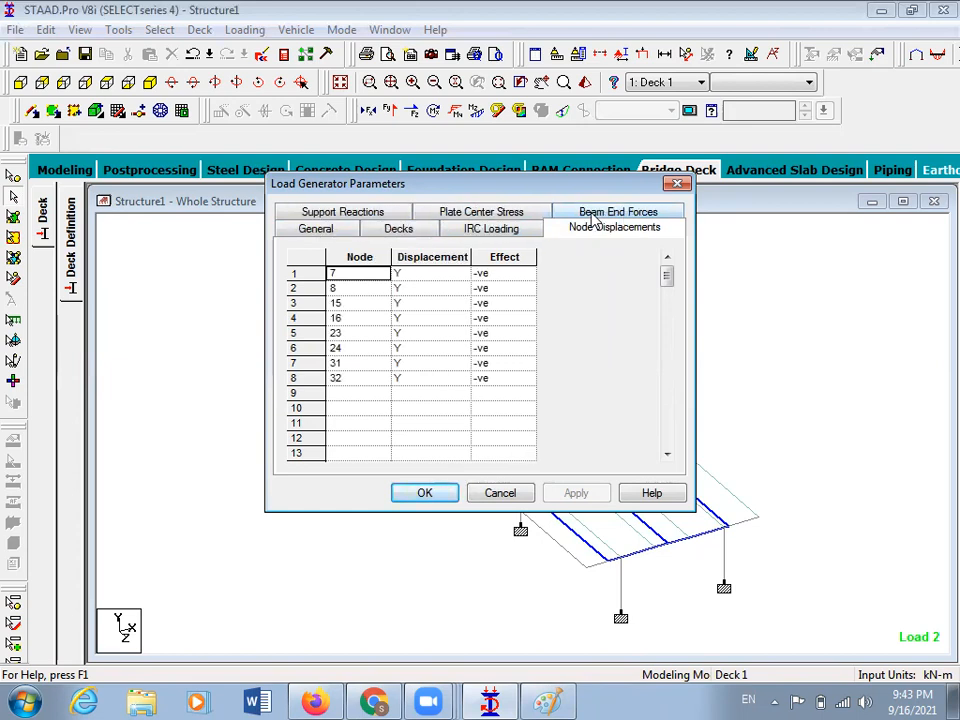
pyautogui.click(363, 214)
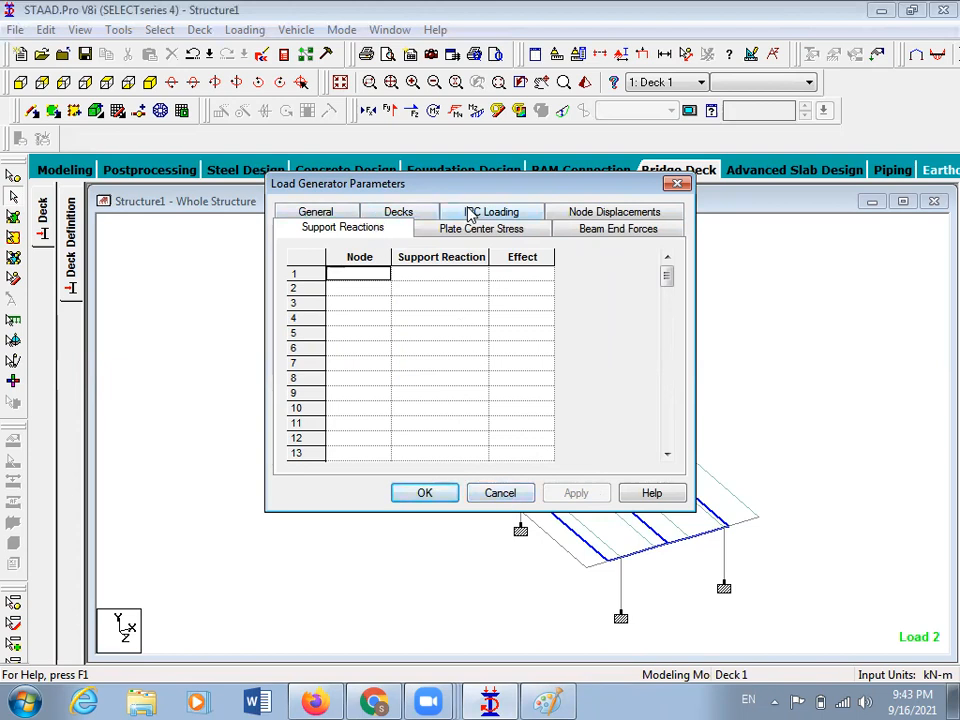
pyautogui.click(342, 215)
pyautogui.click(456, 272)
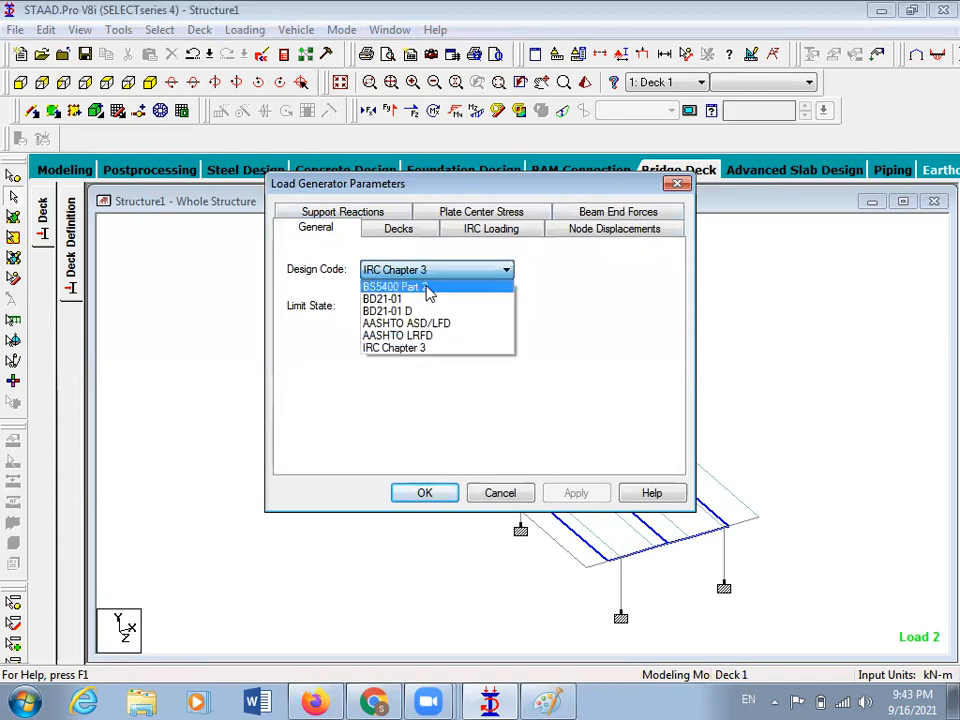
pyautogui.click(423, 350)
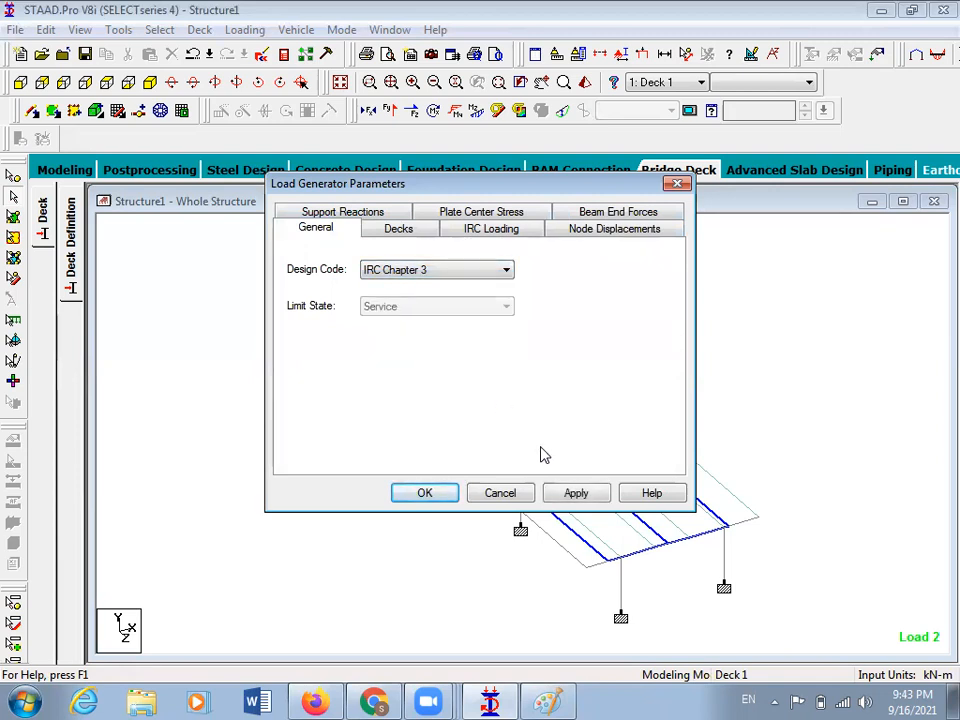
pyautogui.click(578, 496)
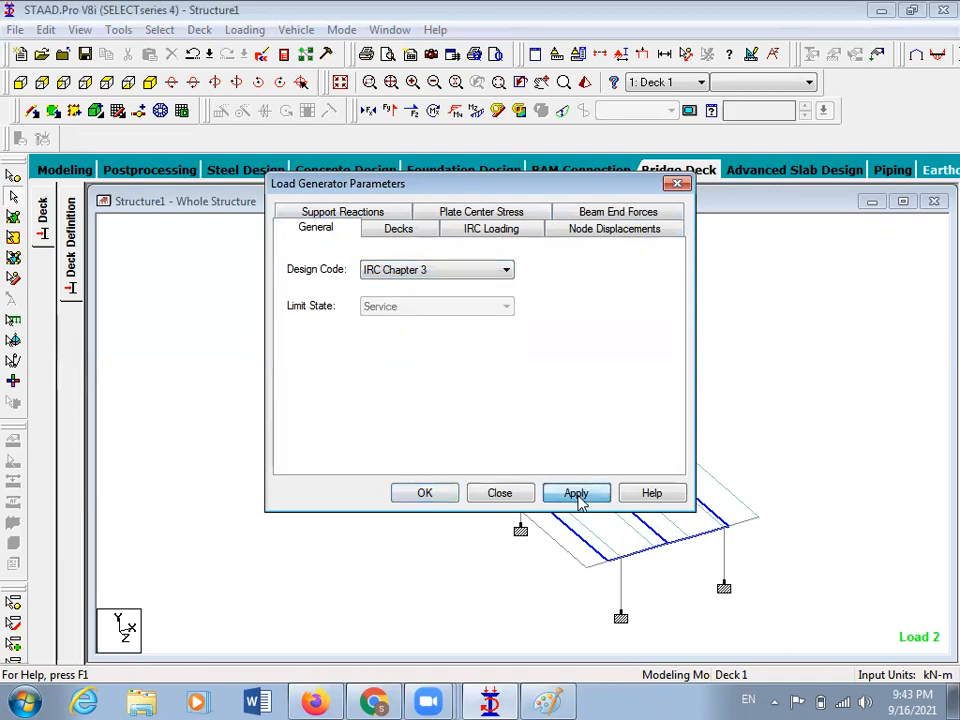
# List nodes 7, 8, 15, 16, 23, 24, 31 and 32 as the load generator's support reaction entries
pyautogui.click(364, 214)
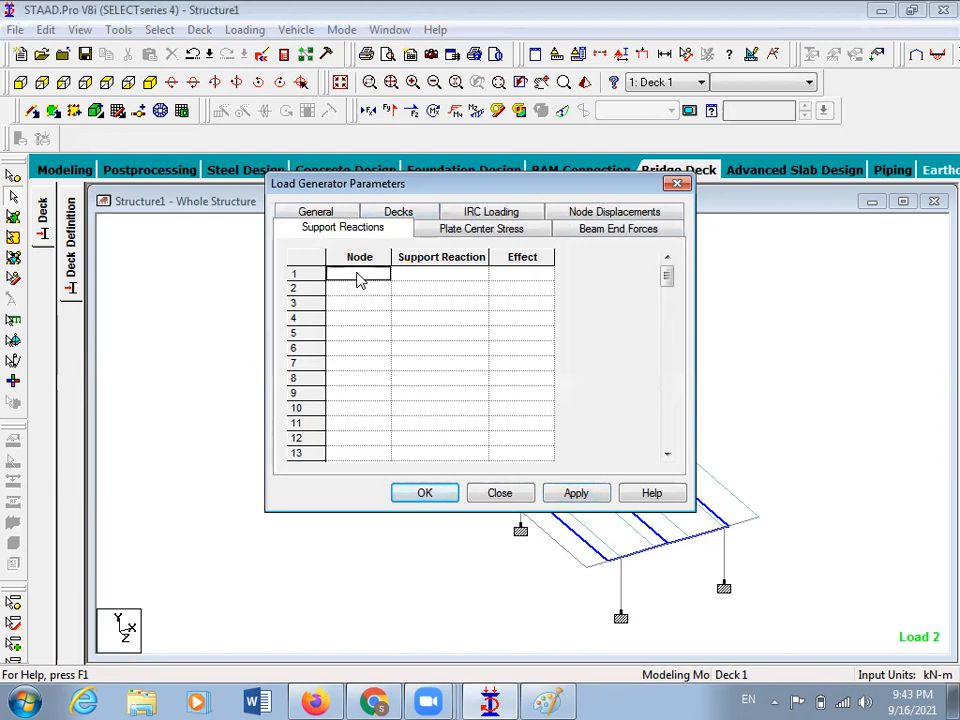
pyautogui.write('7')
pyautogui.press('Return')
pyautogui.write('8')
pyautogui.press('Return')
pyautogui.write('15')
pyautogui.press('Return')
pyautogui.write('16')
pyautogui.press('Return')
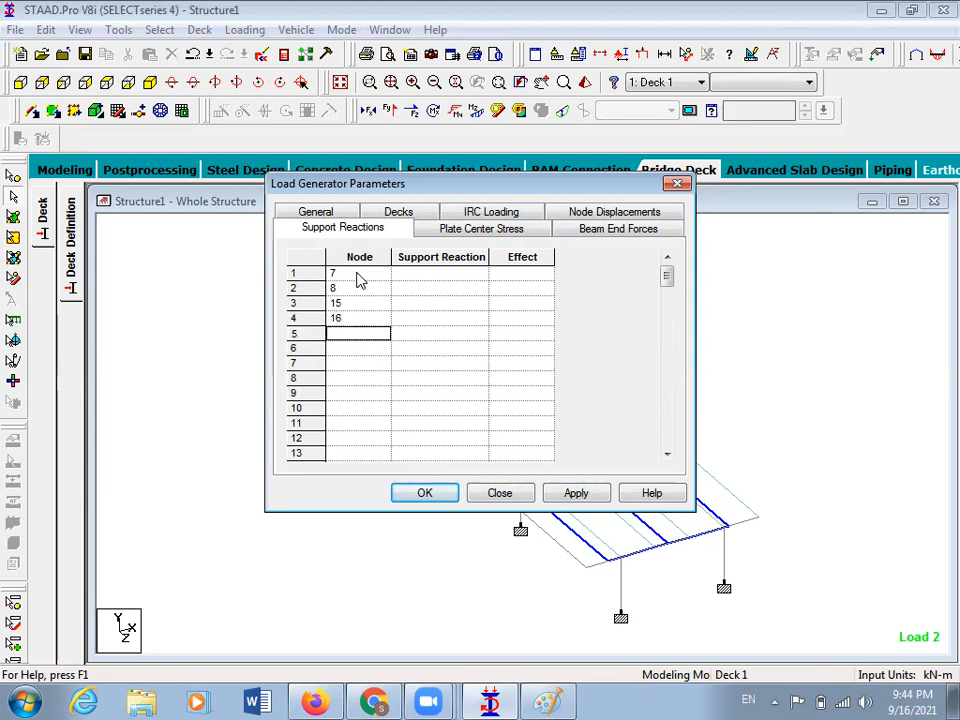
pyautogui.write('23')
pyautogui.press('Return')
pyautogui.write('2')
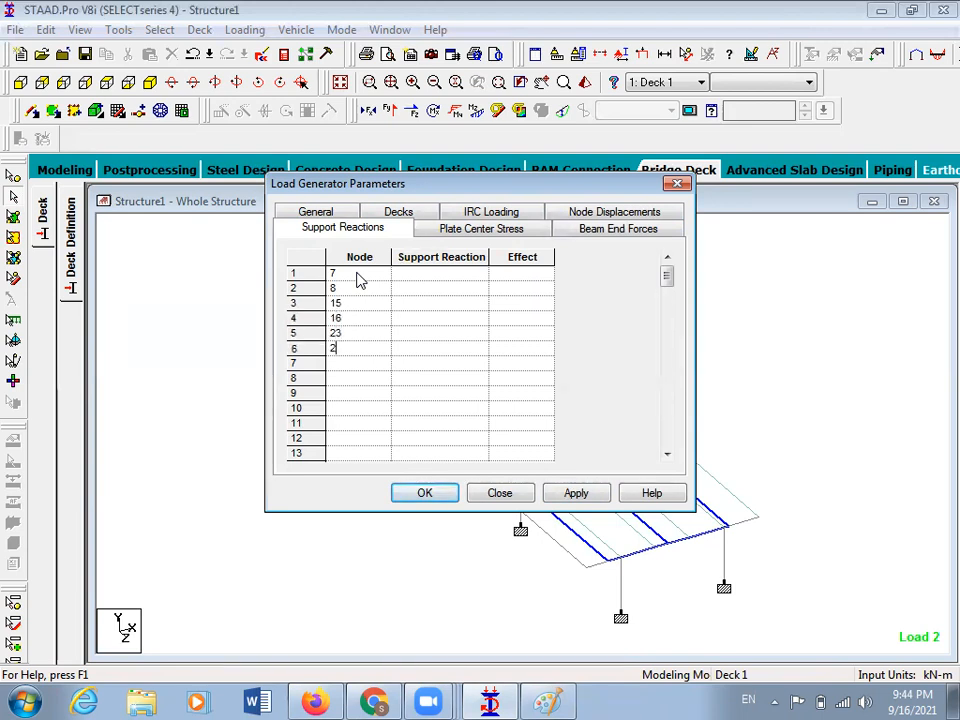
pyautogui.write('4')
pyautogui.press('Return')
pyautogui.write('31')
pyautogui.press('Return')
pyautogui.write('32')
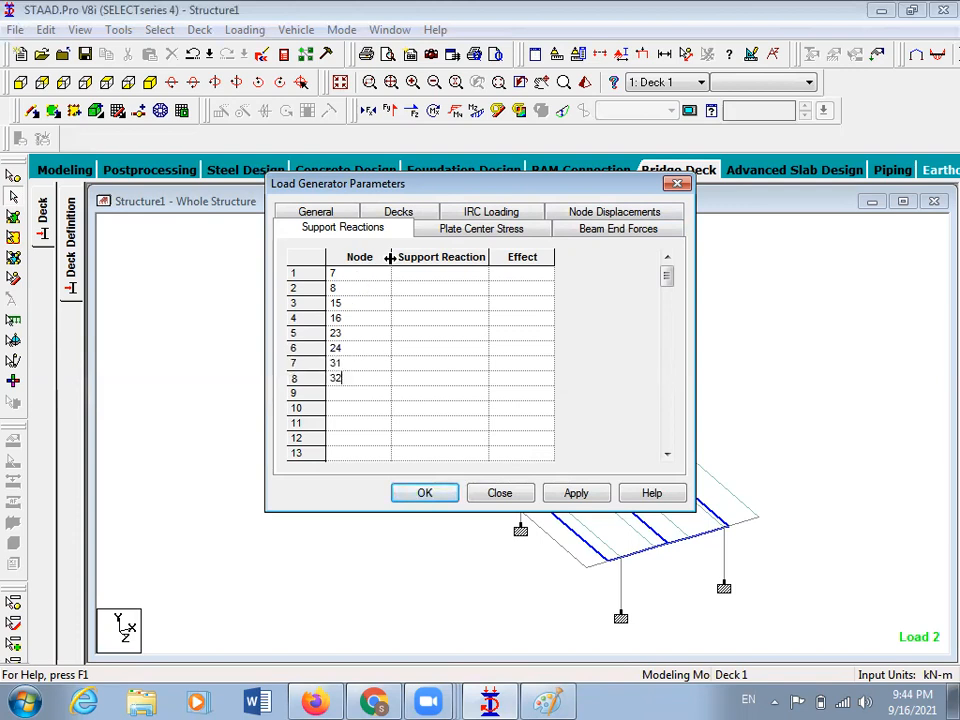
# Set the support reaction component to FY for all eight listed nodes
pyautogui.click(424, 276)
pyautogui.click(427, 278)
pyautogui.click(427, 304)
pyautogui.click(428, 289)
pyautogui.click(427, 319)
pyautogui.click(427, 304)
pyautogui.click(428, 332)
pyautogui.click(426, 321)
pyautogui.click(426, 322)
pyautogui.click(423, 352)
pyautogui.click(425, 338)
pyautogui.click(424, 340)
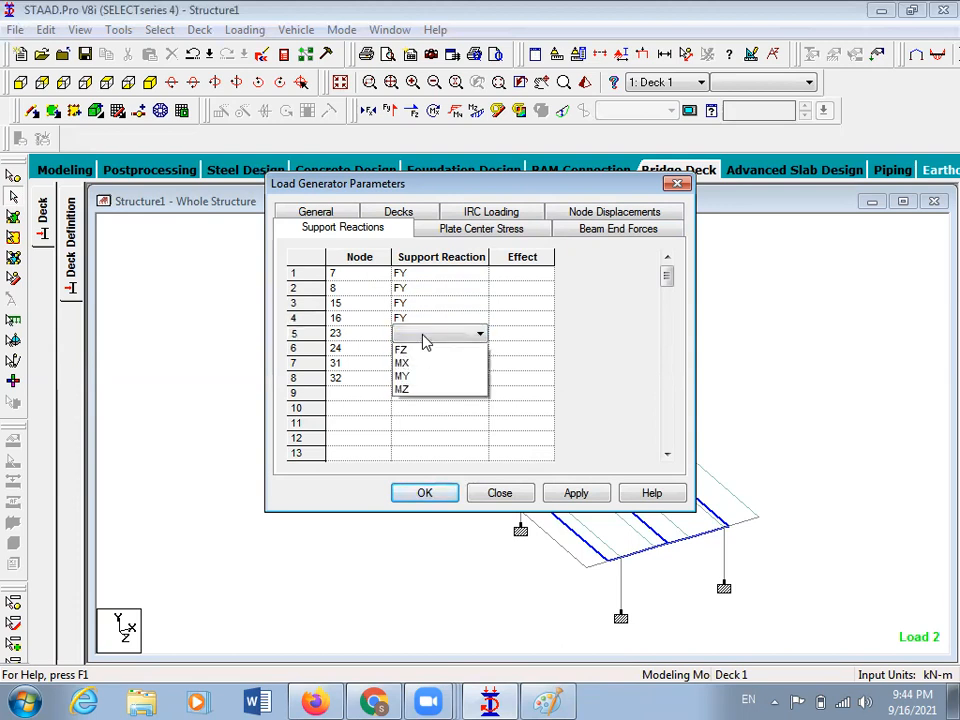
pyautogui.click(424, 362)
pyautogui.click(424, 377)
pyautogui.click(425, 364)
pyautogui.click(423, 399)
pyautogui.click(423, 382)
pyautogui.click(424, 410)
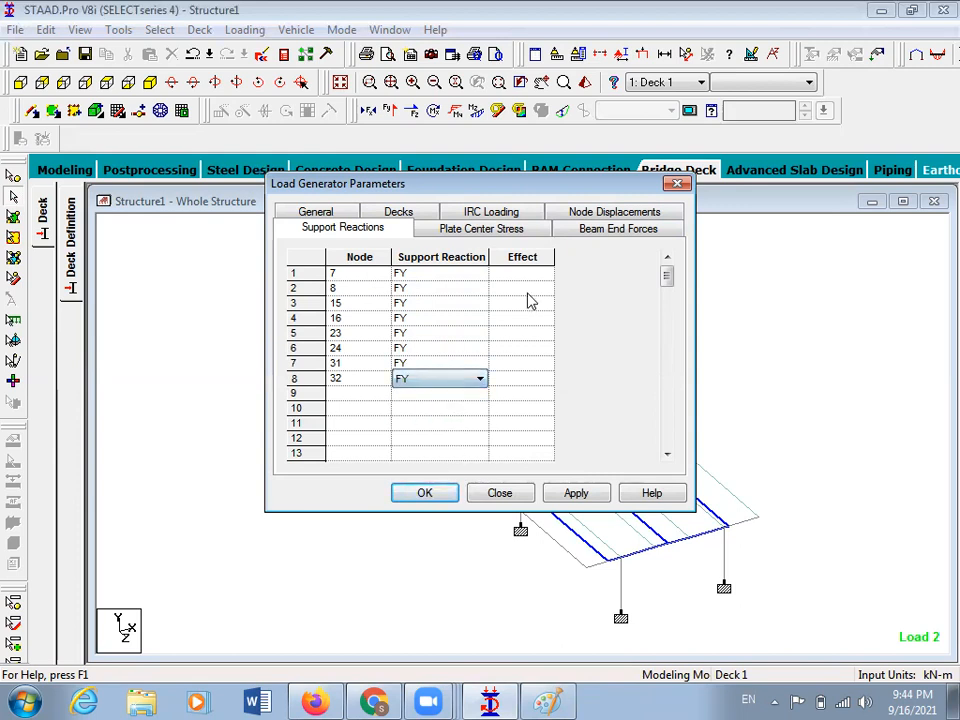
# Set the support reaction effect to -ve for nodes 7, 8, 15, 16, 23, 24 and 31
pyautogui.click(521, 274)
pyautogui.click(519, 303)
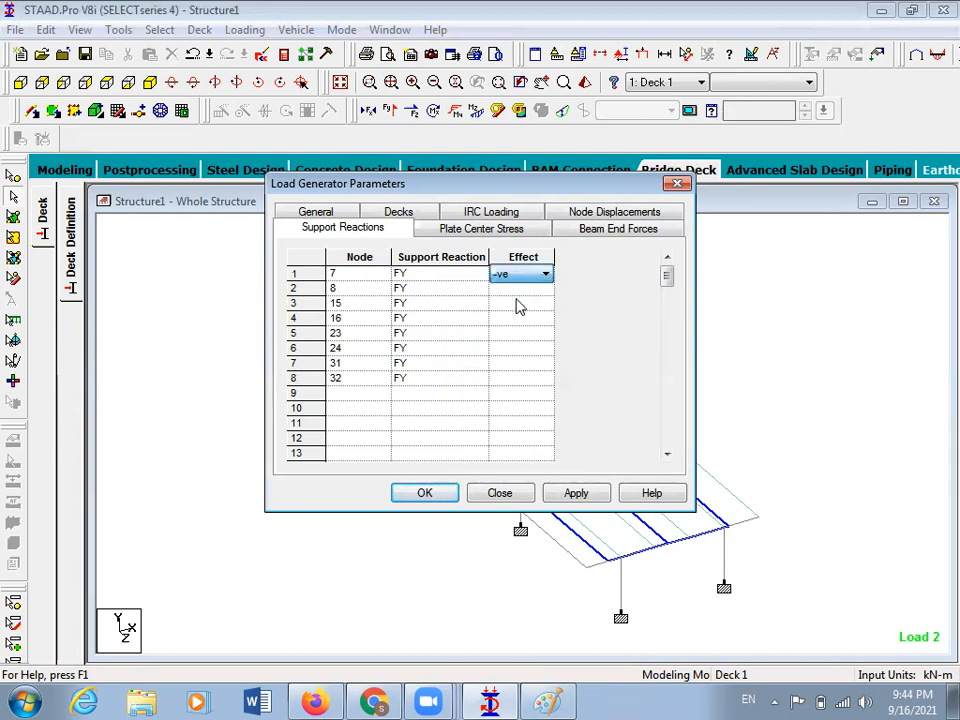
pyautogui.click(517, 289)
pyautogui.click(517, 320)
pyautogui.click(519, 304)
pyautogui.click(516, 332)
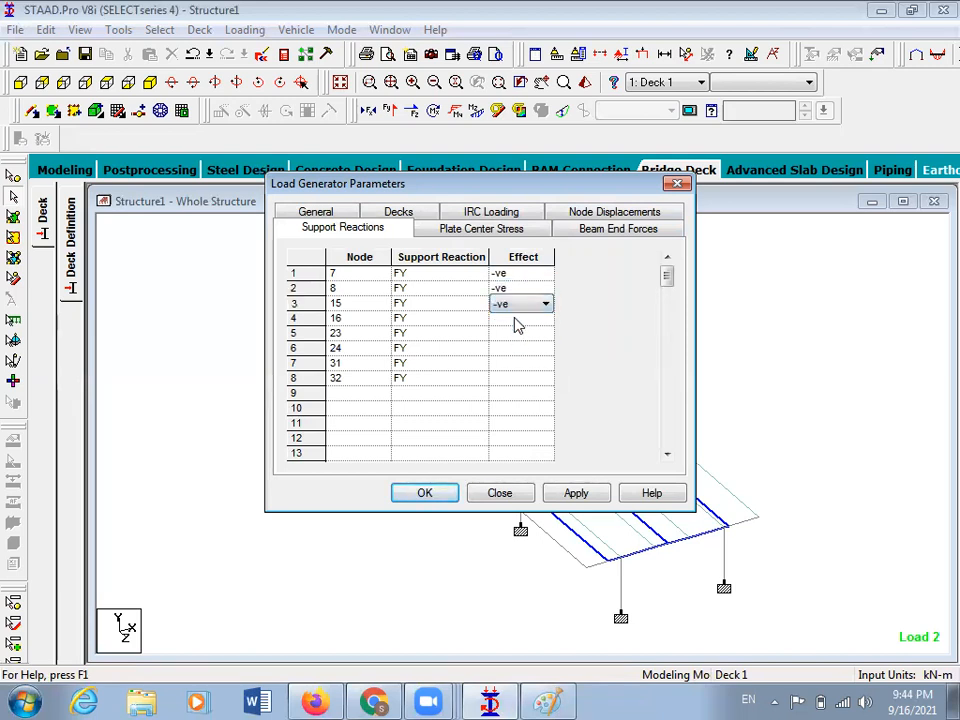
pyautogui.click(517, 319)
pyautogui.click(516, 350)
pyautogui.click(517, 334)
pyautogui.click(517, 334)
pyautogui.click(515, 364)
pyautogui.click(517, 349)
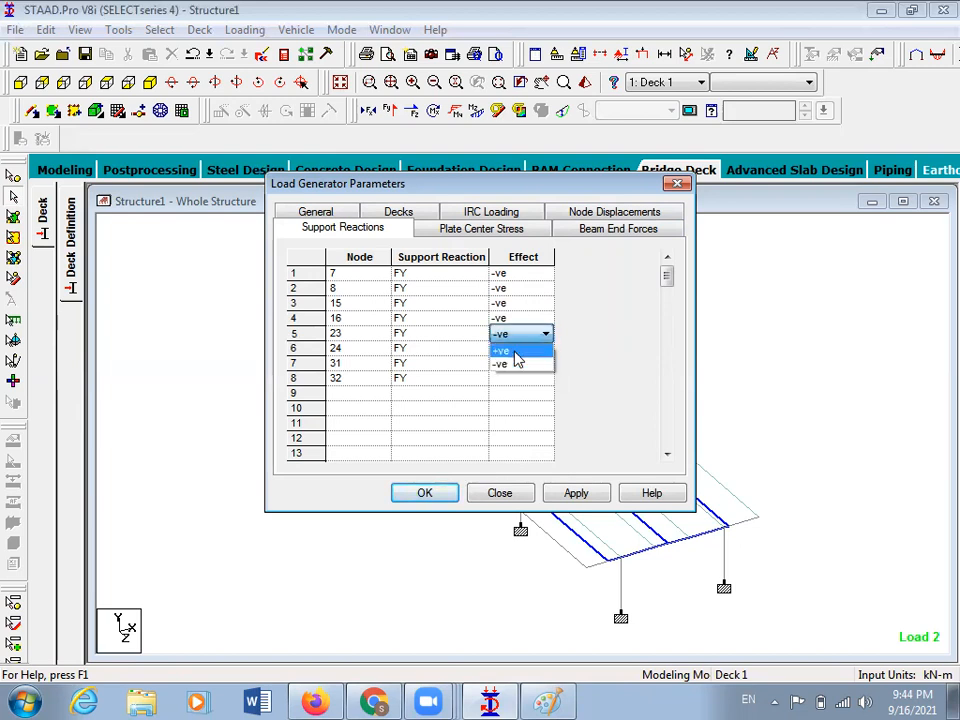
pyautogui.click(516, 365)
pyautogui.click(521, 352)
pyautogui.click(521, 358)
pyautogui.click(521, 380)
pyautogui.click(517, 364)
pyautogui.click(517, 364)
pyautogui.click(503, 393)
# Set the support reaction effect to -ve for node 32 and apply the parameters
pyautogui.click(517, 378)
pyautogui.click(517, 378)
pyautogui.click(508, 397)
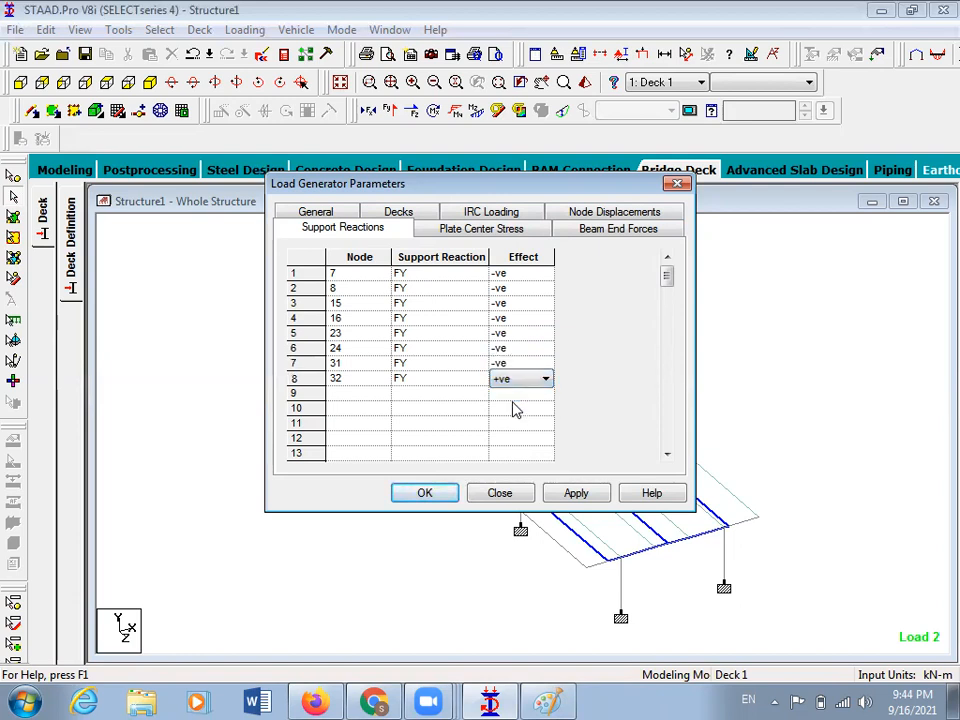
pyautogui.click(574, 495)
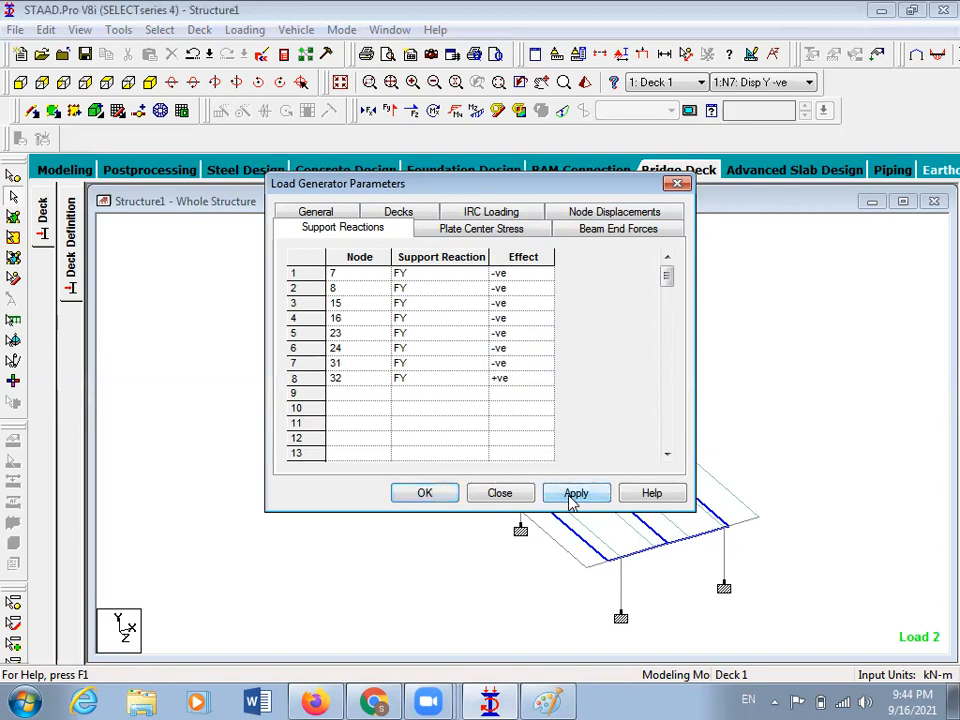
pyautogui.click(510, 385)
pyautogui.click(510, 408)
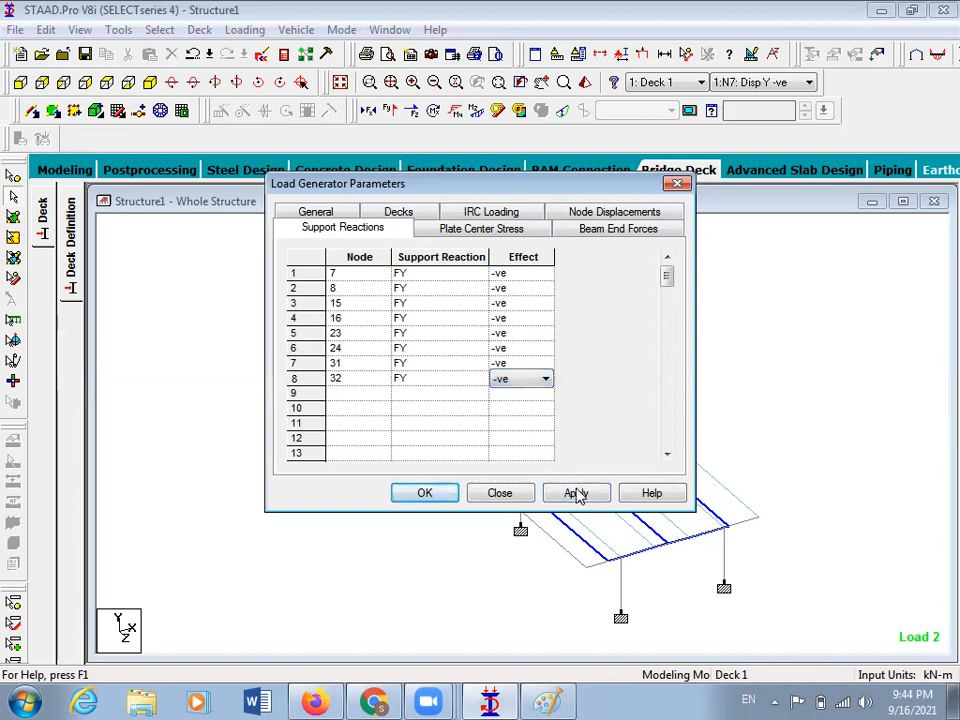
pyautogui.click(577, 495)
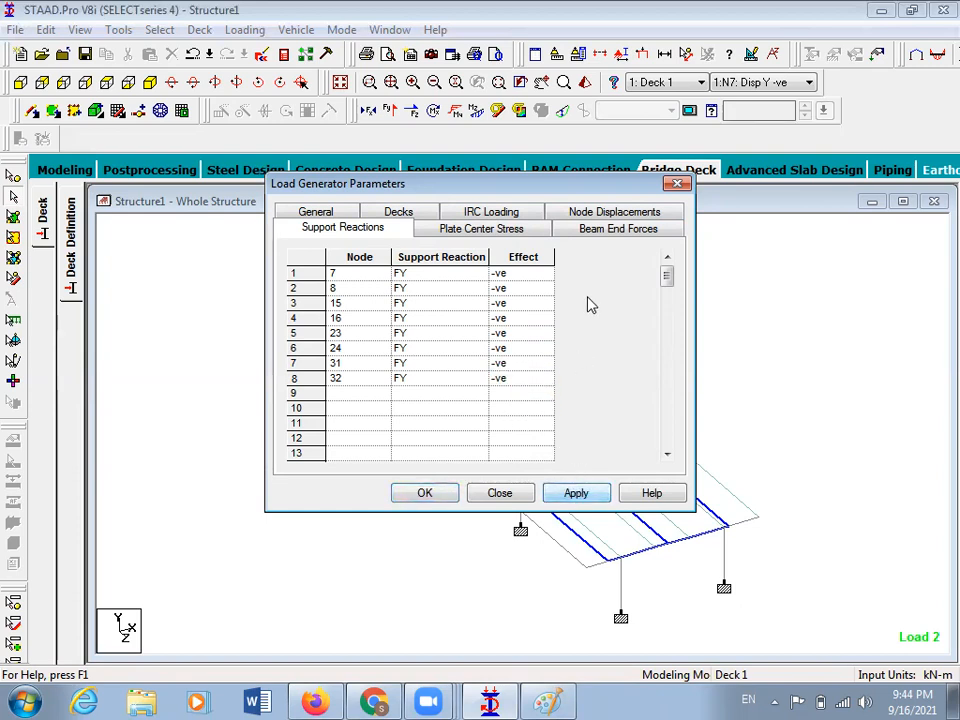
# Clear the node numbers from the node displacement entries, rows 8 up to 2, leaving only the first row's node
pyautogui.click(614, 212)
pyautogui.click(297, 378)
pyautogui.press('Delete')
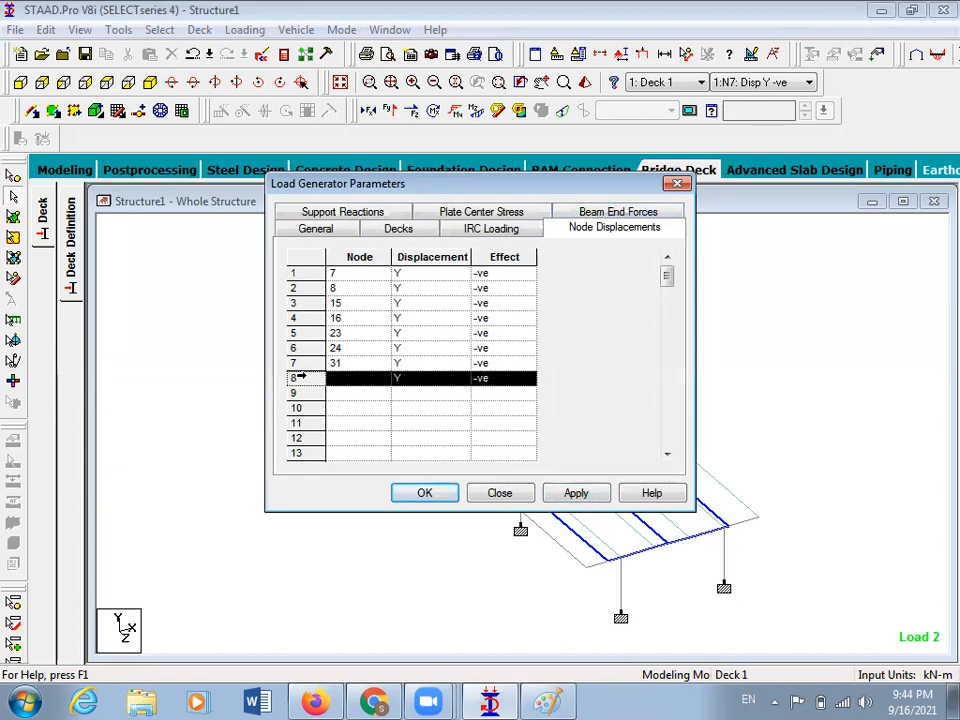
pyautogui.click(396, 381)
pyautogui.click(400, 380)
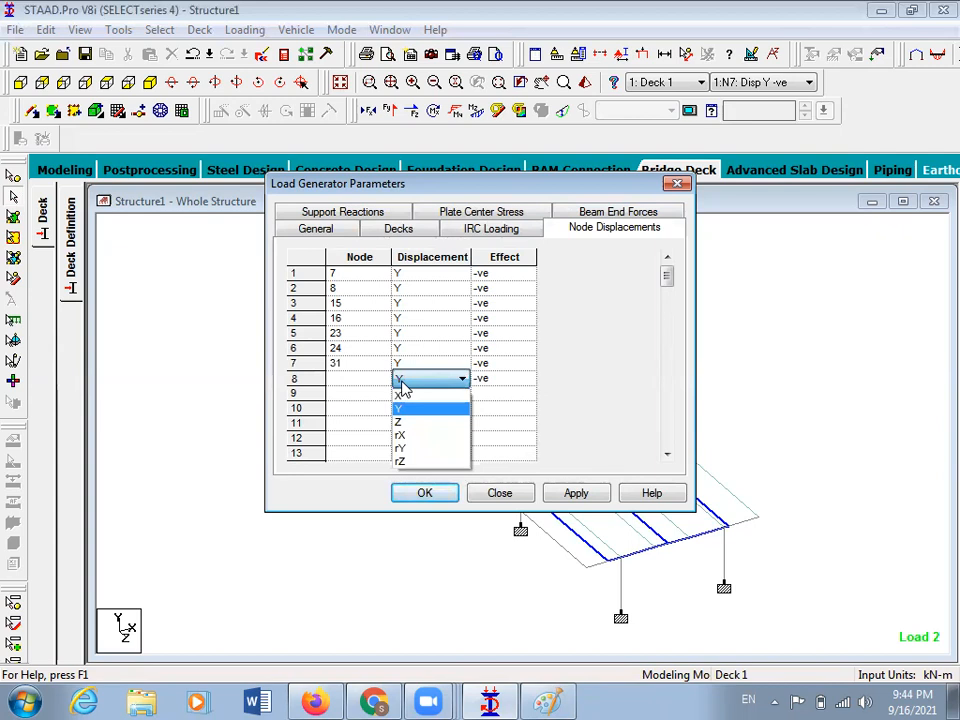
pyautogui.click(471, 408)
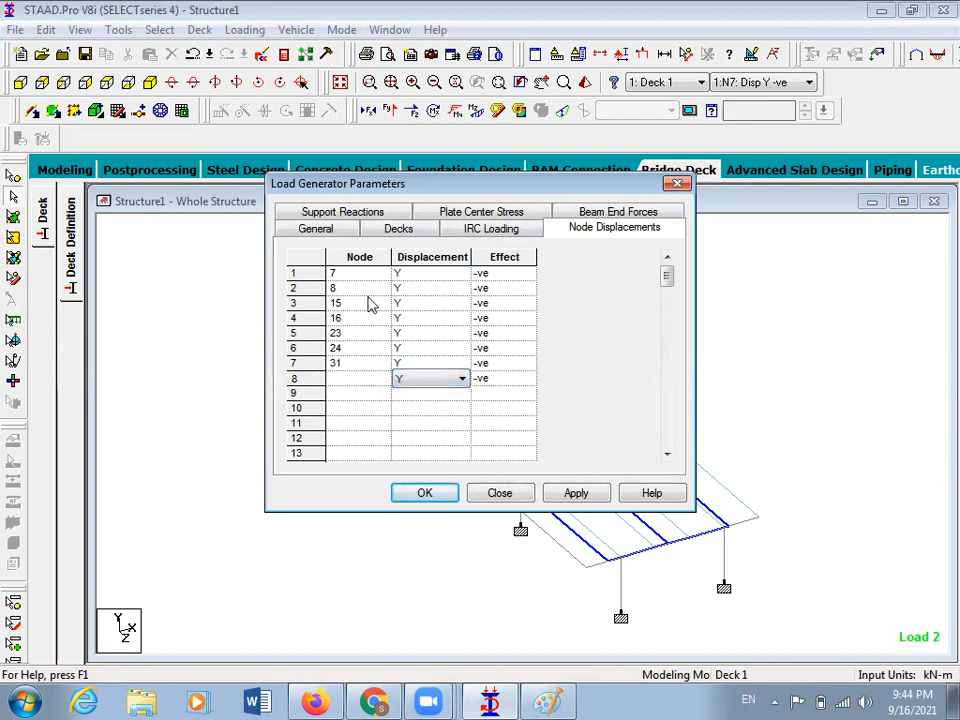
pyautogui.click(296, 363)
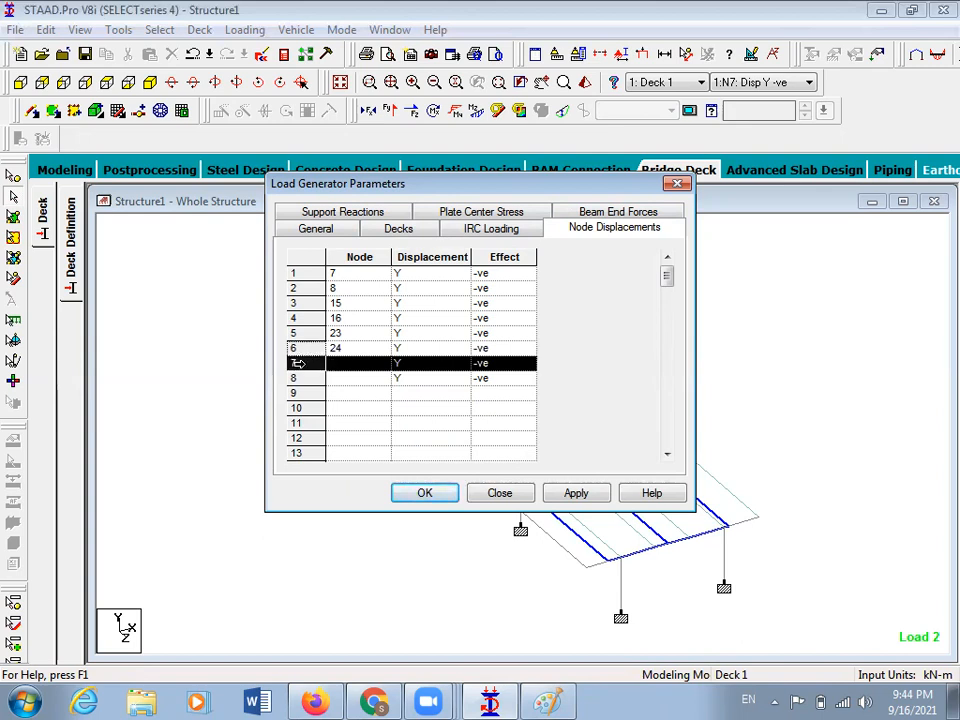
pyautogui.click(500, 425)
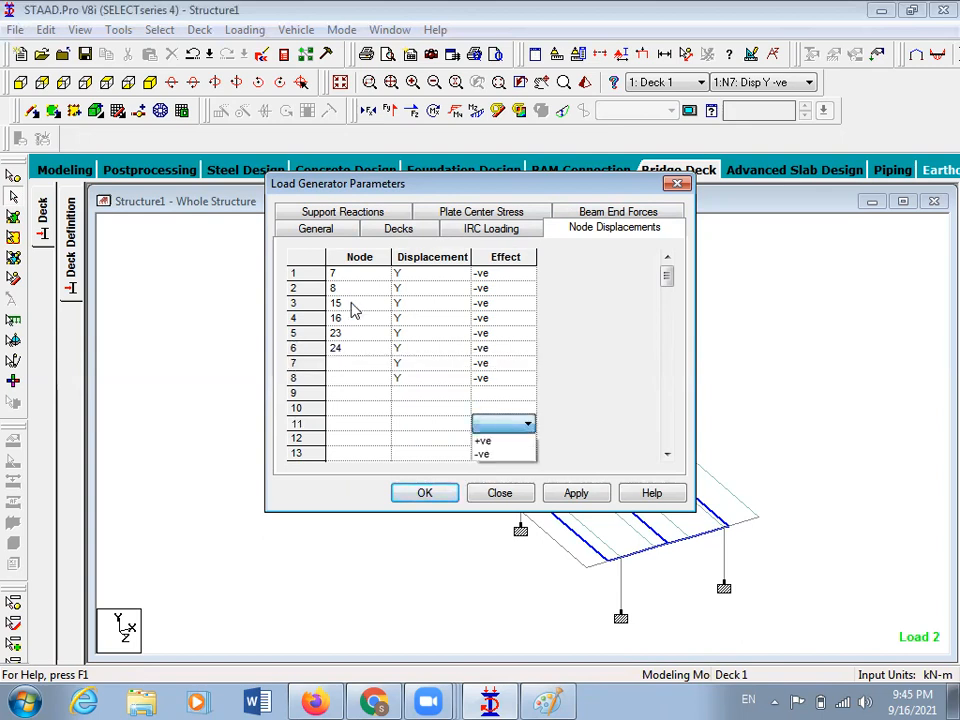
pyautogui.click(309, 349)
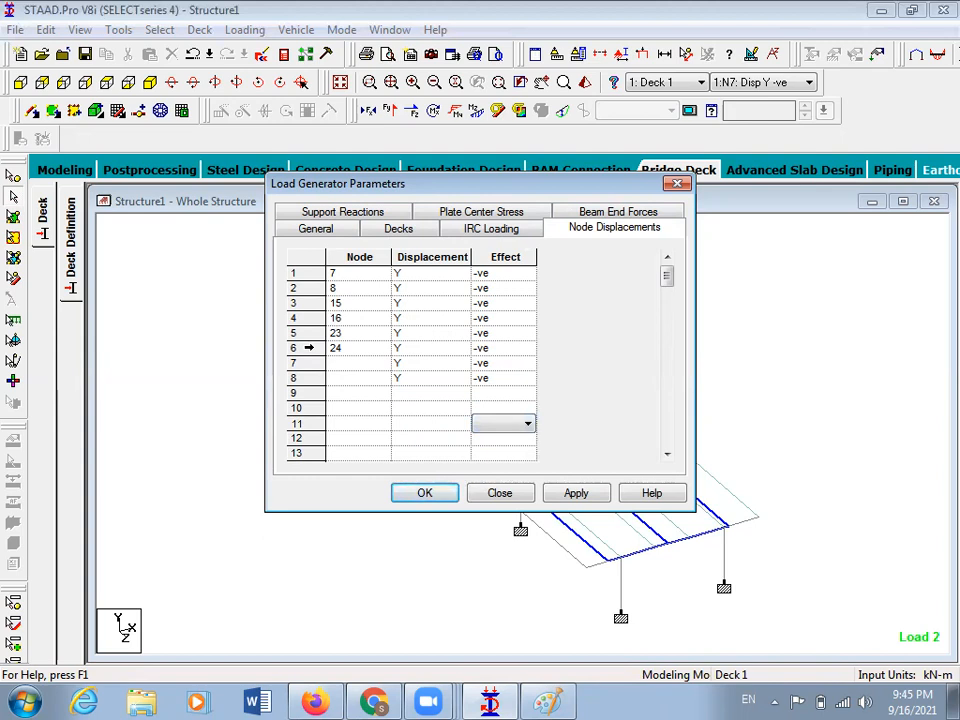
pyautogui.click(309, 348)
pyautogui.click(307, 332)
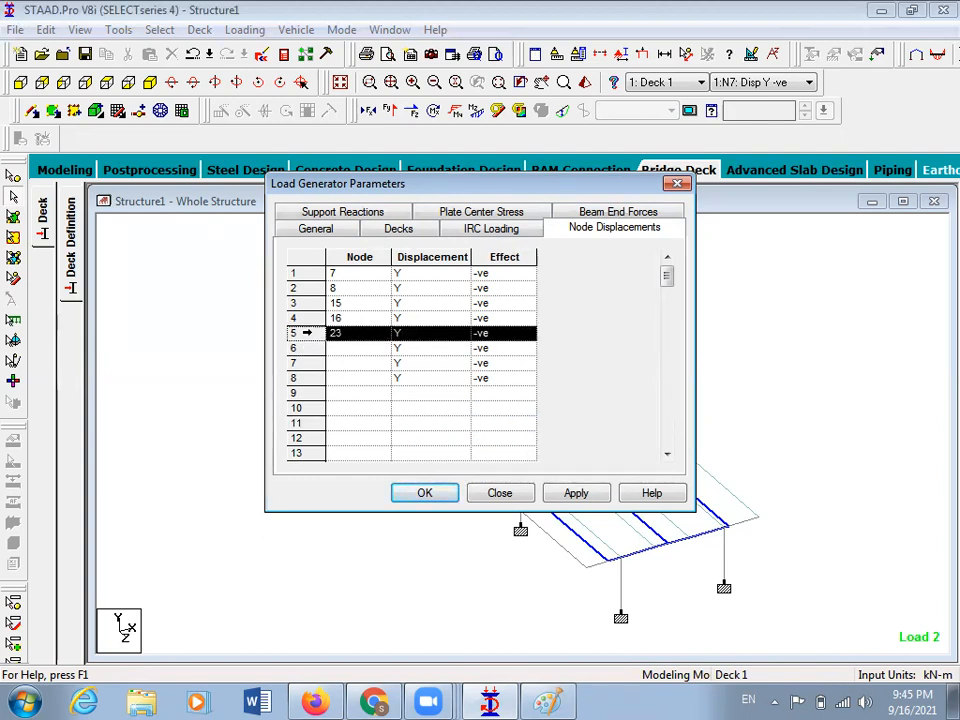
pyautogui.click(307, 318)
pyautogui.click(307, 304)
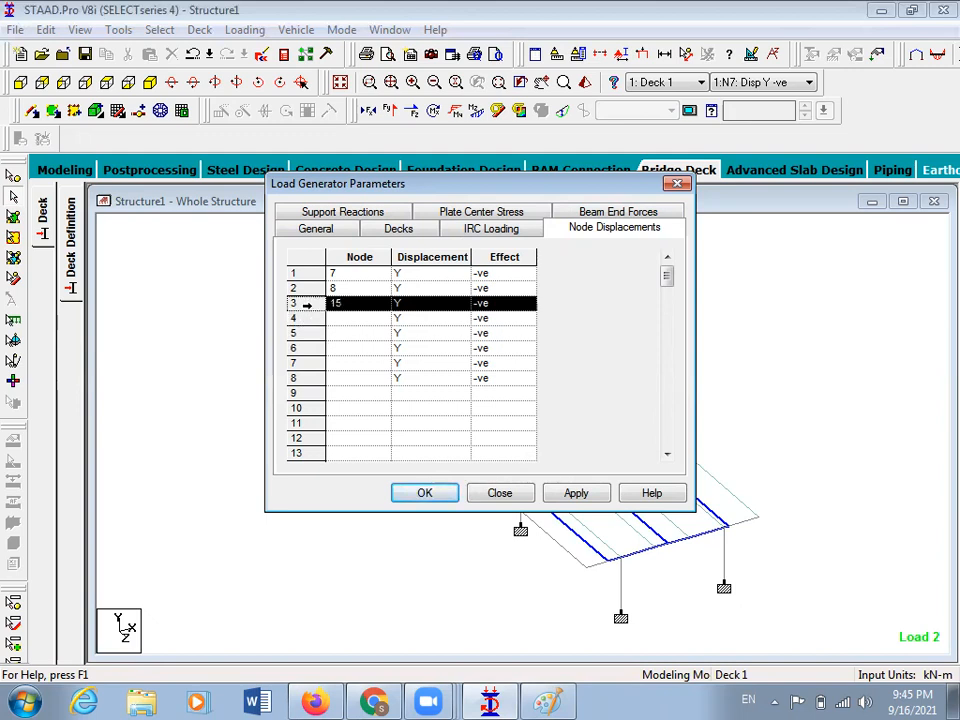
pyautogui.click(308, 290)
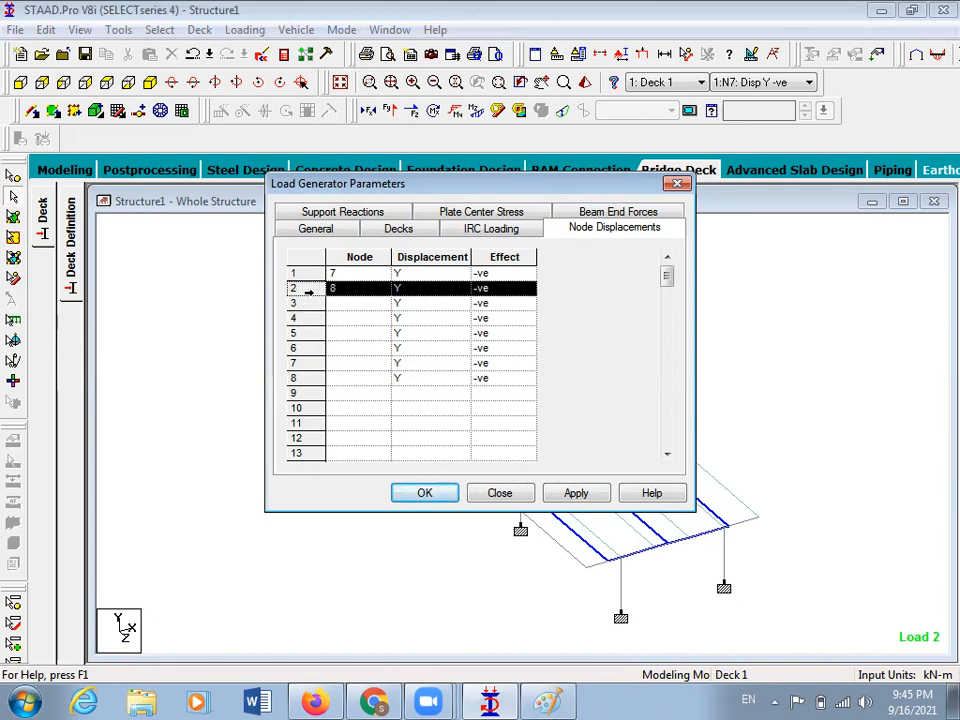
# Set the first node displacement entry to node 11 with a -ve effect
pyautogui.click(342, 274)
pyautogui.write('711')
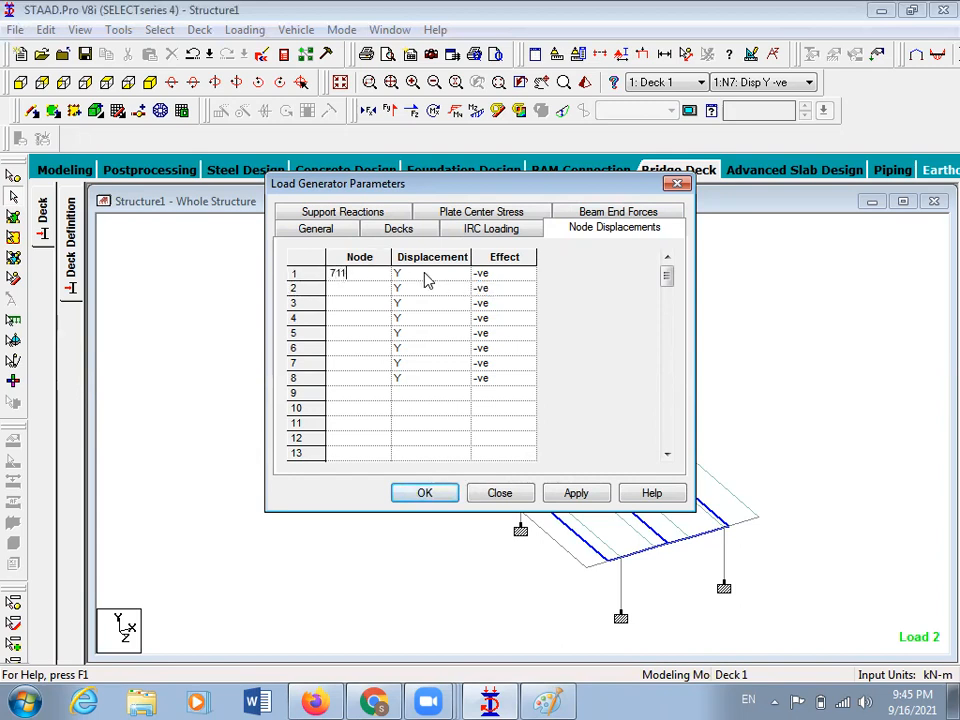
pyautogui.write('1')
pyautogui.click(488, 277)
pyautogui.click(486, 276)
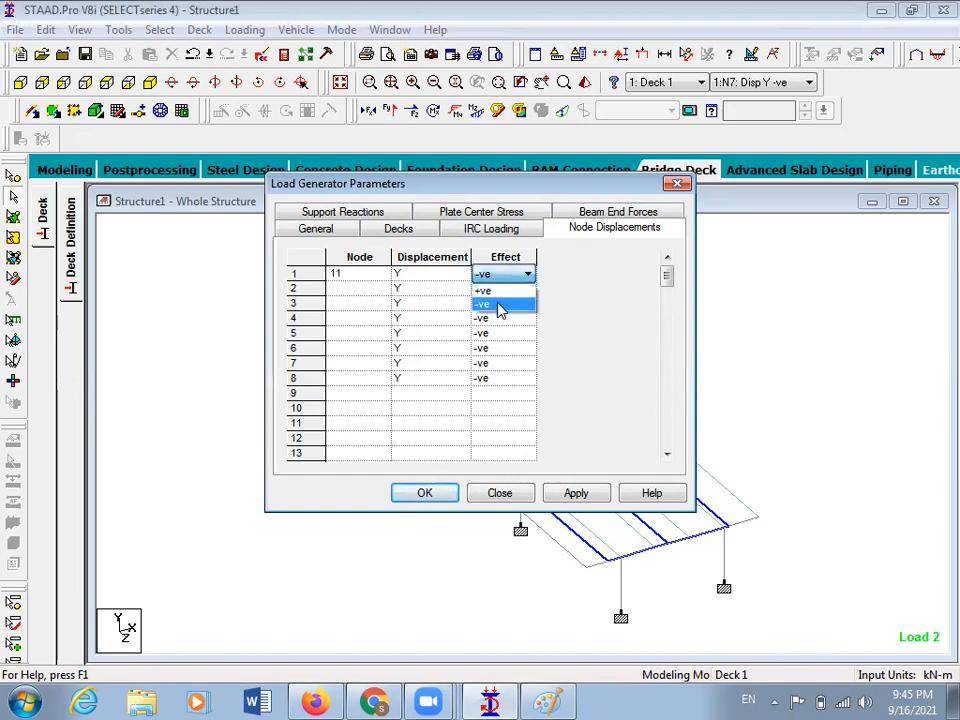
pyautogui.click(499, 304)
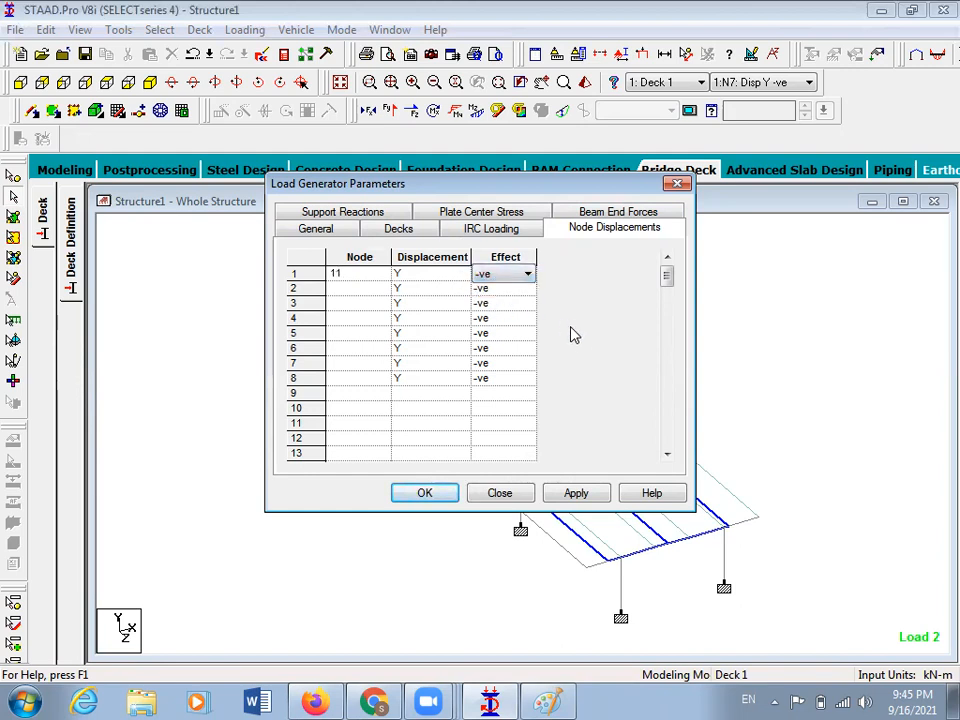
# Apply the parameters and run the load generator, closing its output file
pyautogui.click(574, 493)
pyautogui.click(425, 494)
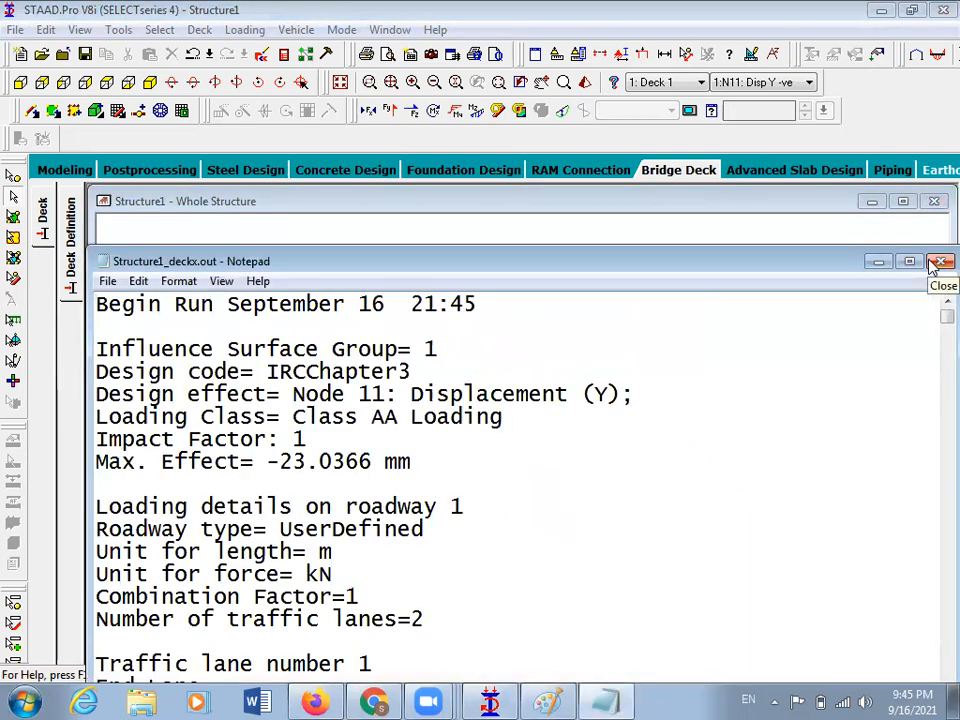
pyautogui.click(938, 262)
# Check the noted node numbers in Paint, then return to STAAD.Pro
pyautogui.click(548, 701)
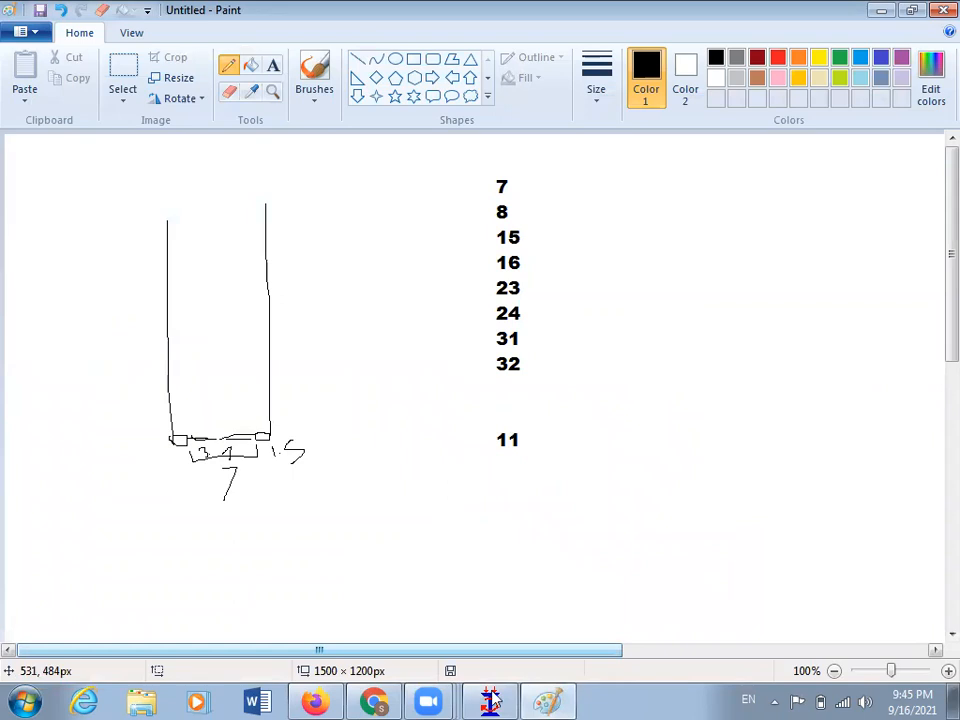
pyautogui.moveTo(494, 700)
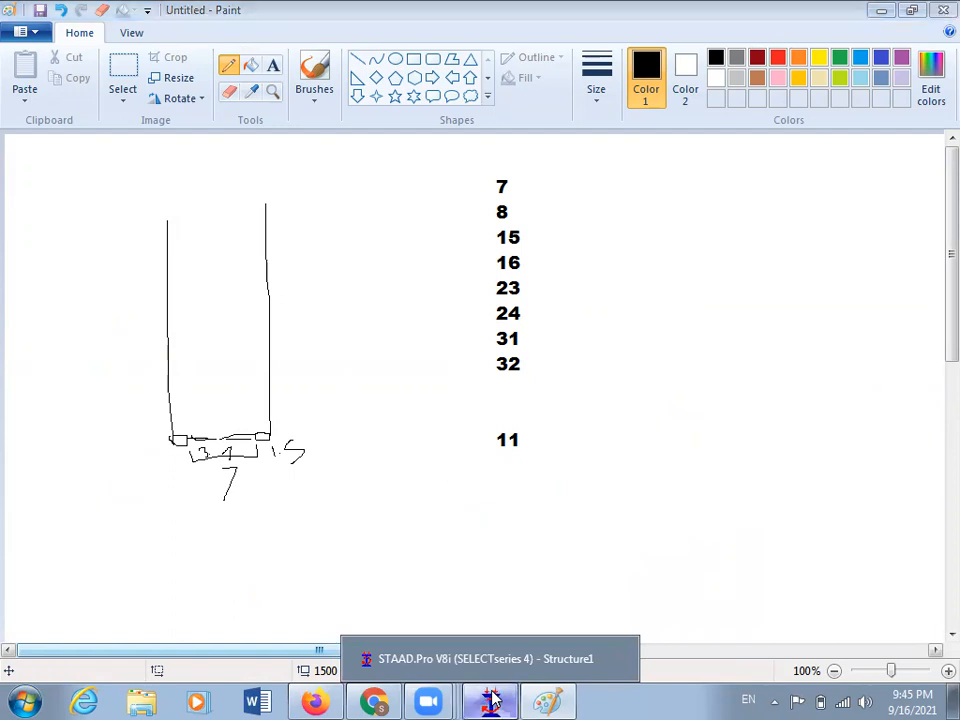
pyautogui.click(492, 700)
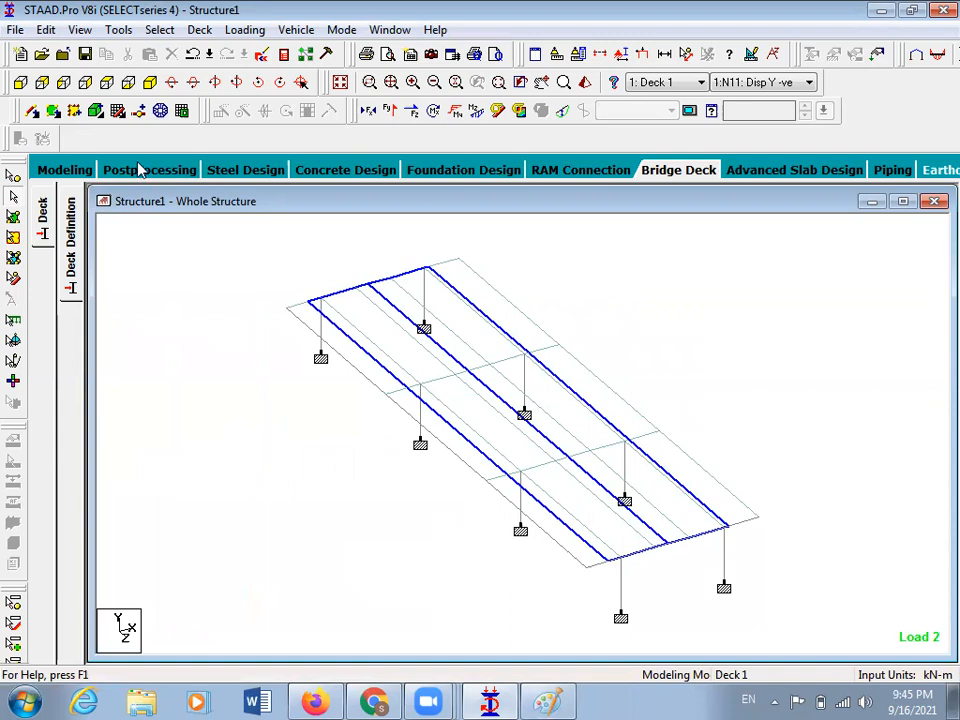
# Create the generated loading in the STAAD model and dismiss the completion message
pyautogui.click(255, 32)
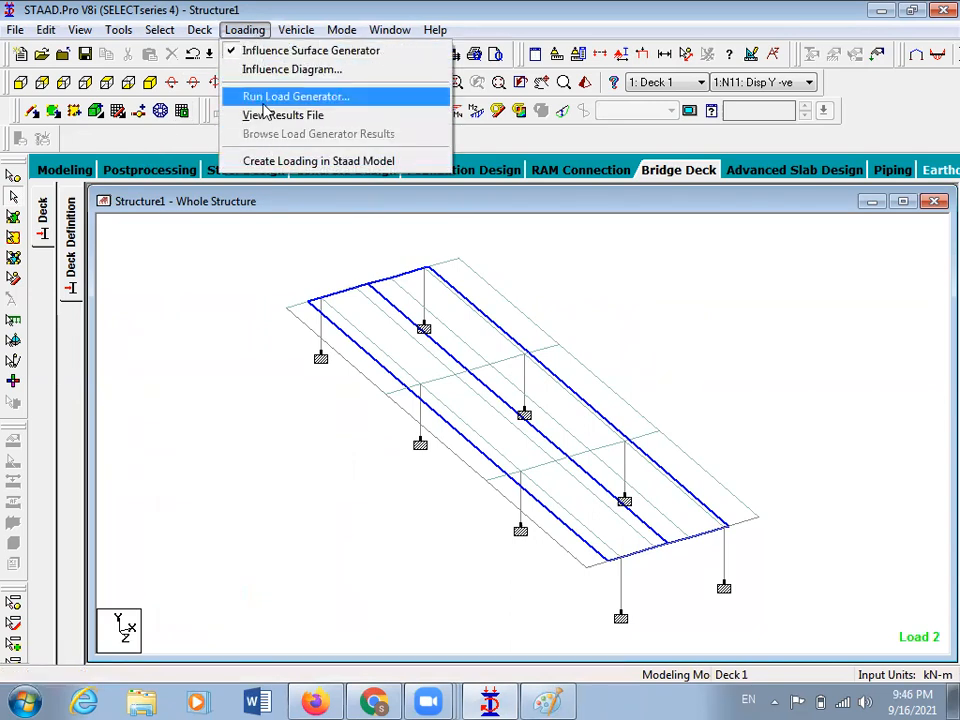
pyautogui.click(307, 163)
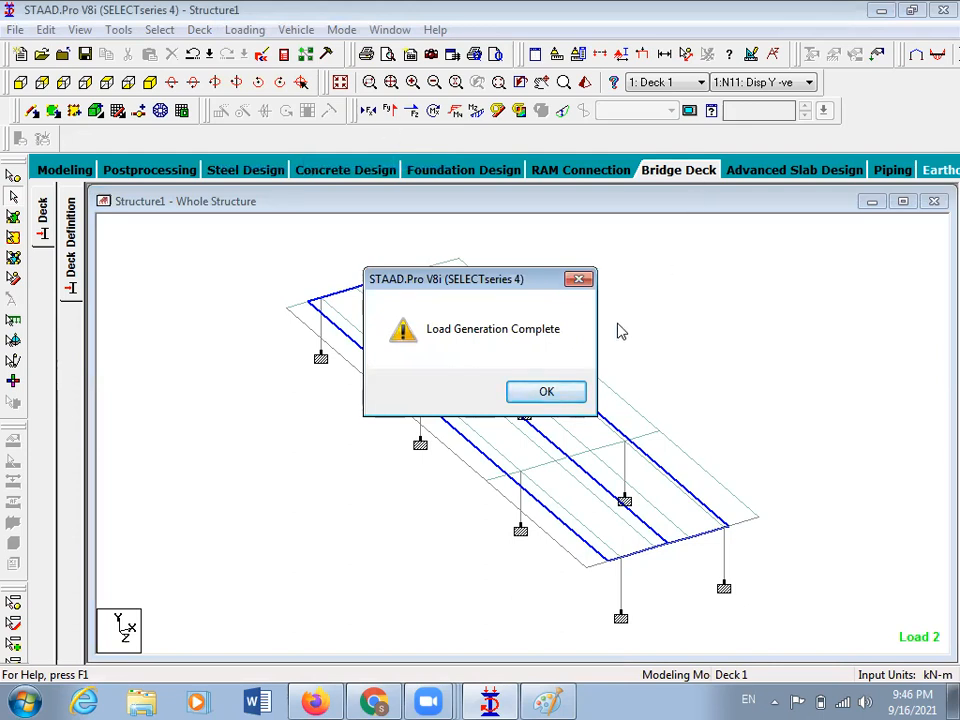
pyautogui.click(548, 391)
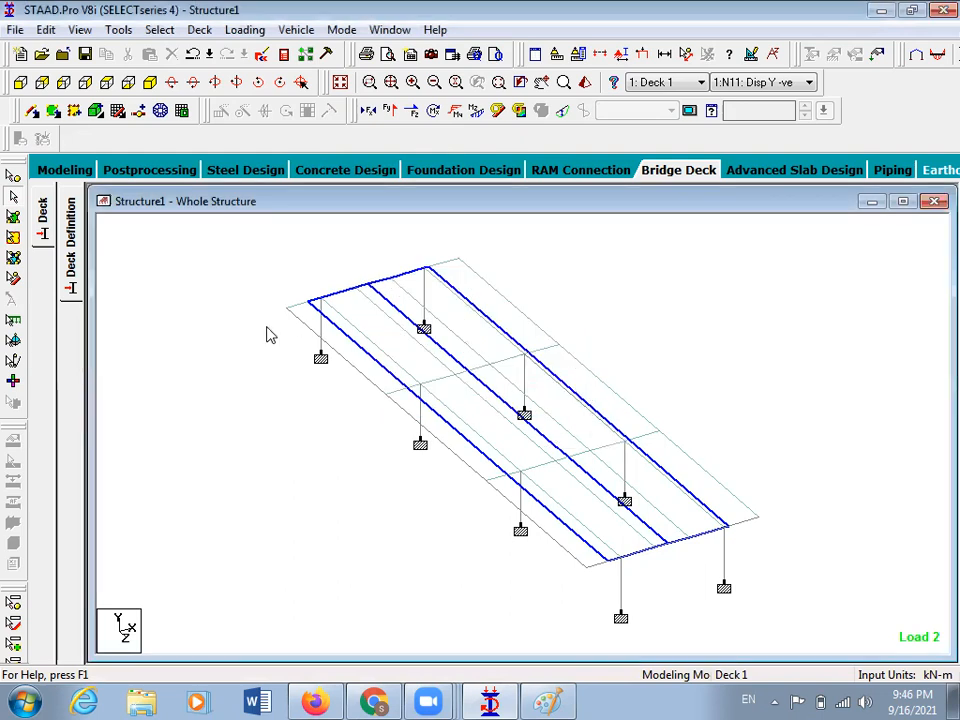
# Return to the modeling mode and expand the load case details in the load definitions
pyautogui.click(66, 170)
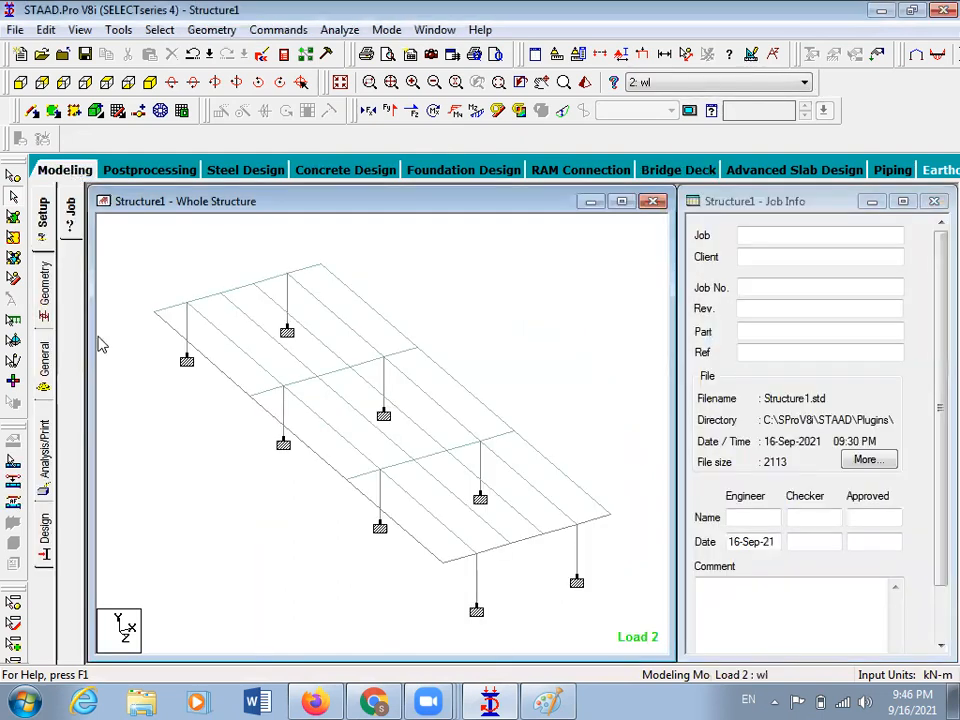
pyautogui.click(45, 380)
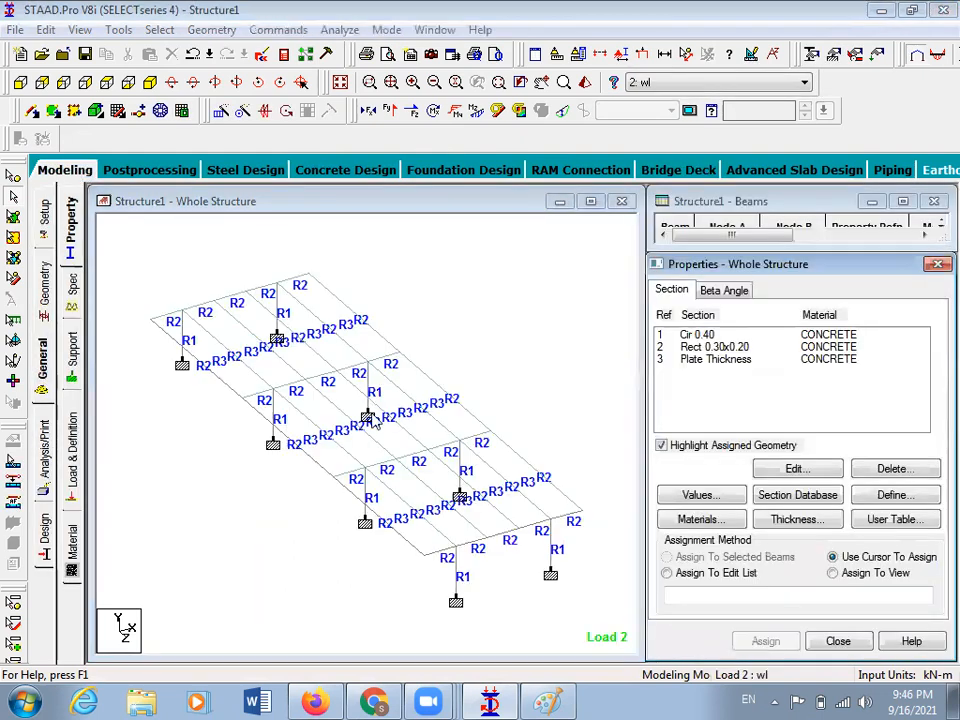
pyautogui.click(73, 445)
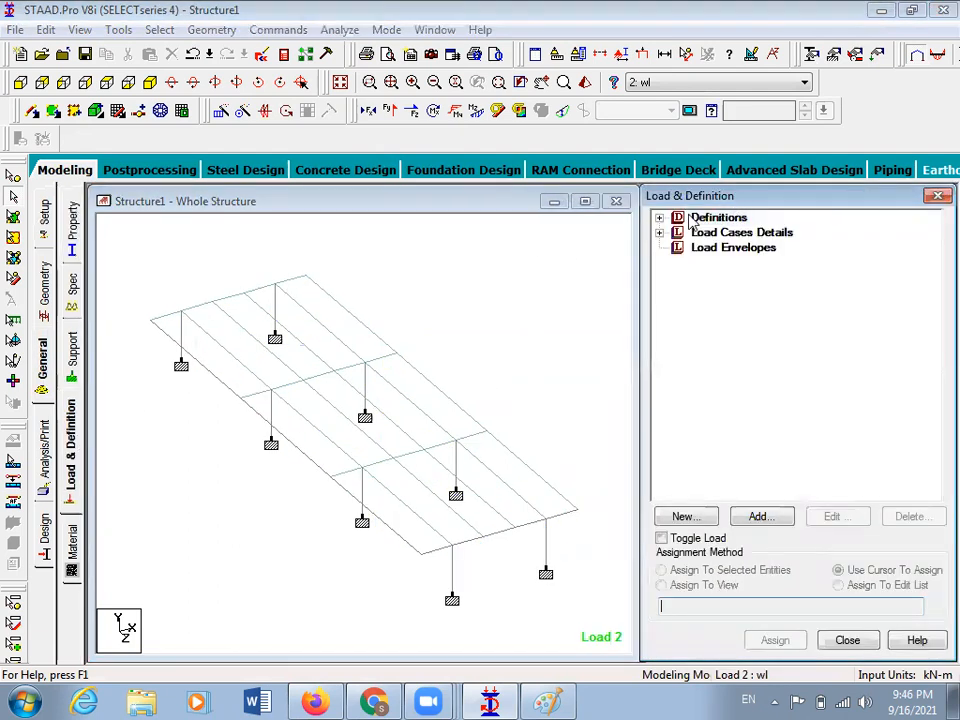
pyautogui.click(659, 232)
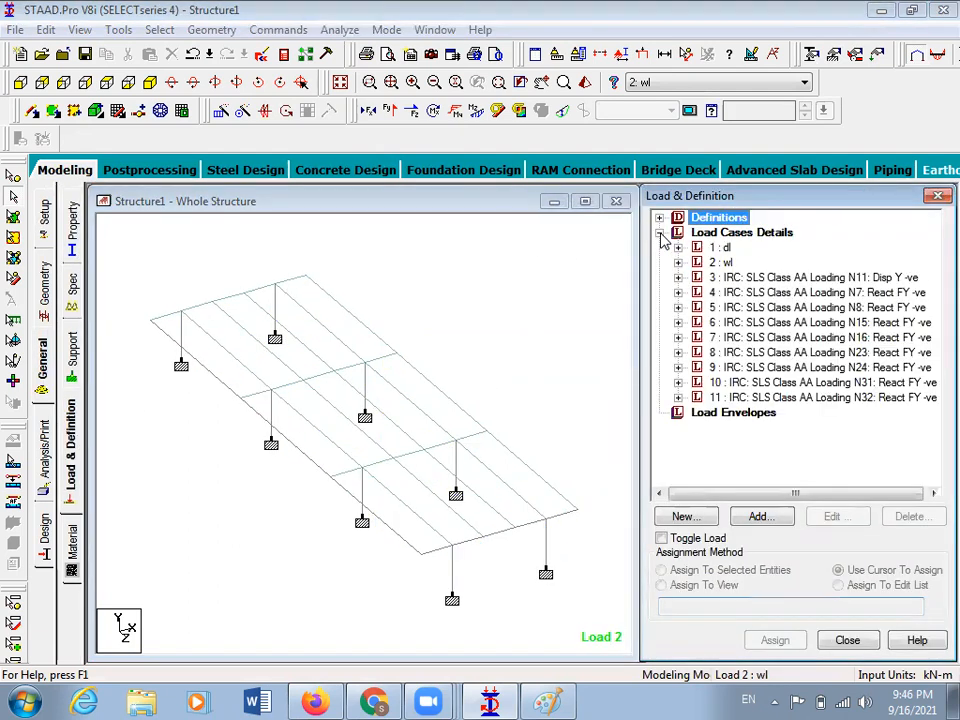
pyautogui.click(561, 295)
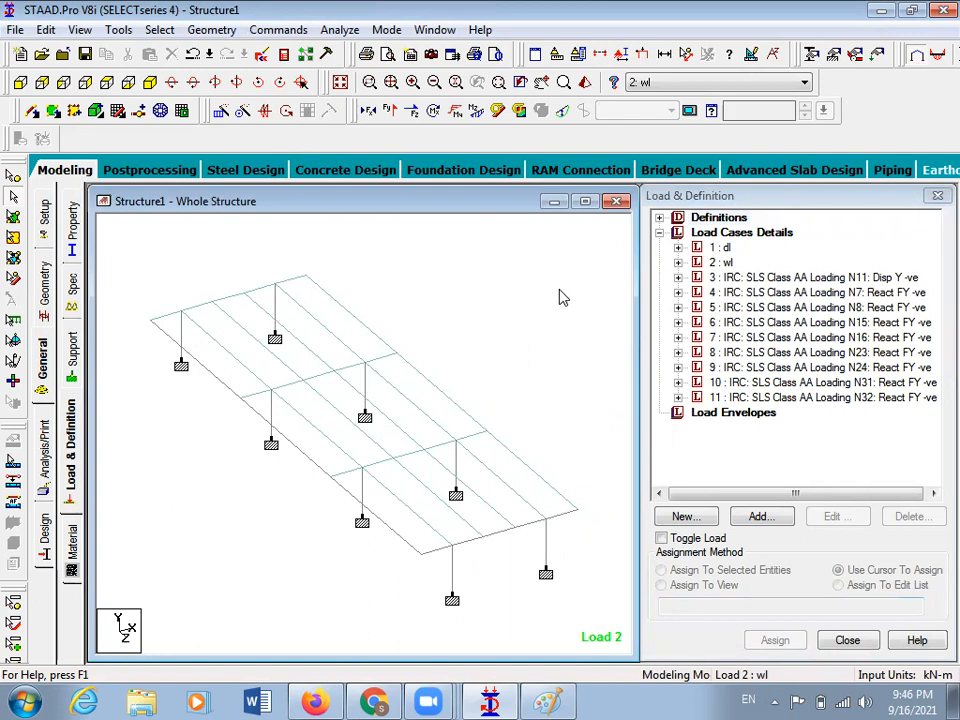
# Expand load case 3, the Class AA loading for node 11 displacement, and examine its individual pressure loads on the deck
pyautogui.click(678, 277)
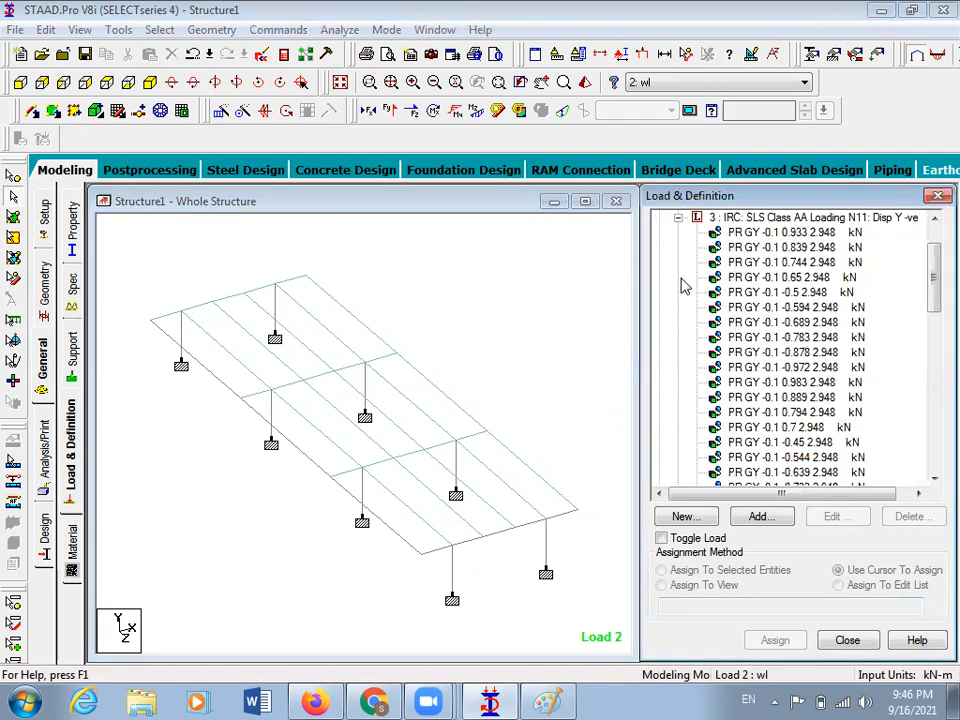
pyautogui.click(785, 234)
pyautogui.click(786, 247)
pyautogui.click(786, 262)
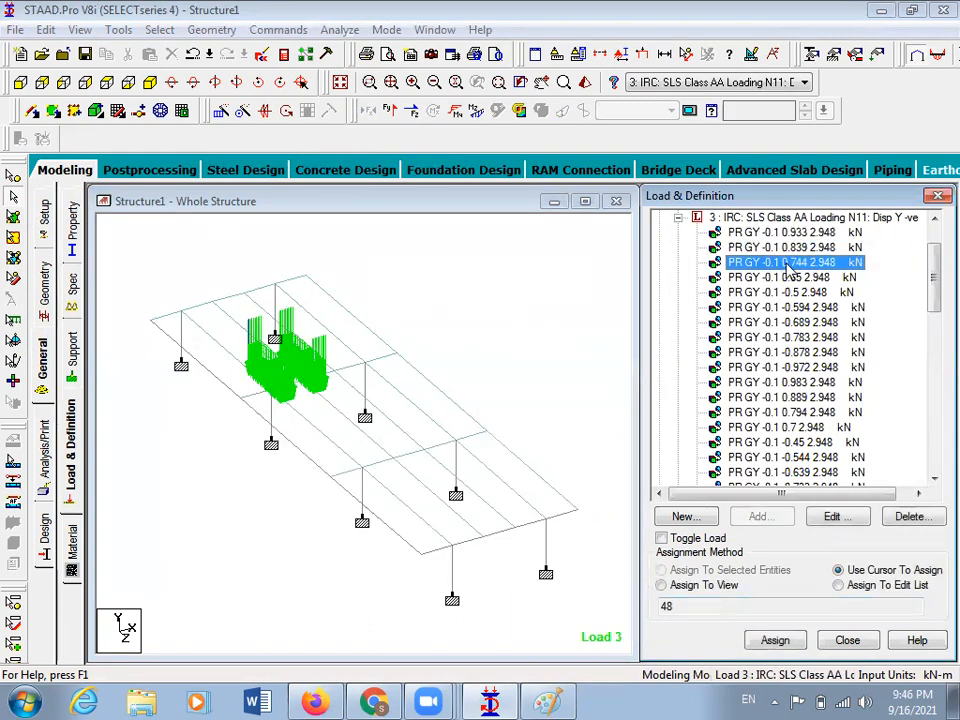
pyautogui.click(788, 277)
pyautogui.click(794, 307)
pyautogui.click(797, 337)
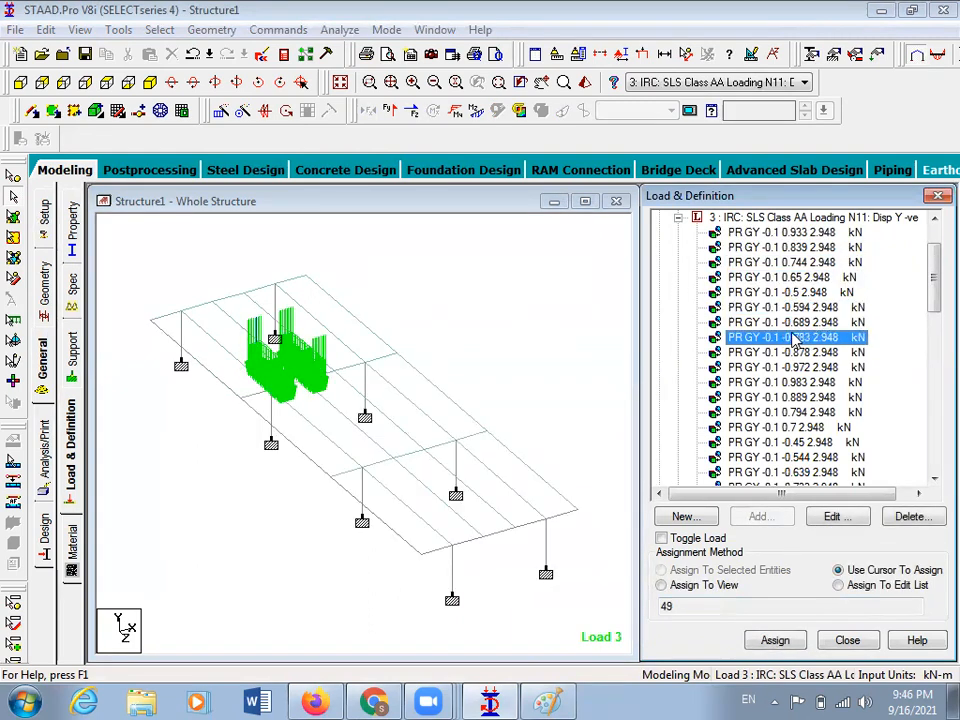
pyautogui.click(801, 367)
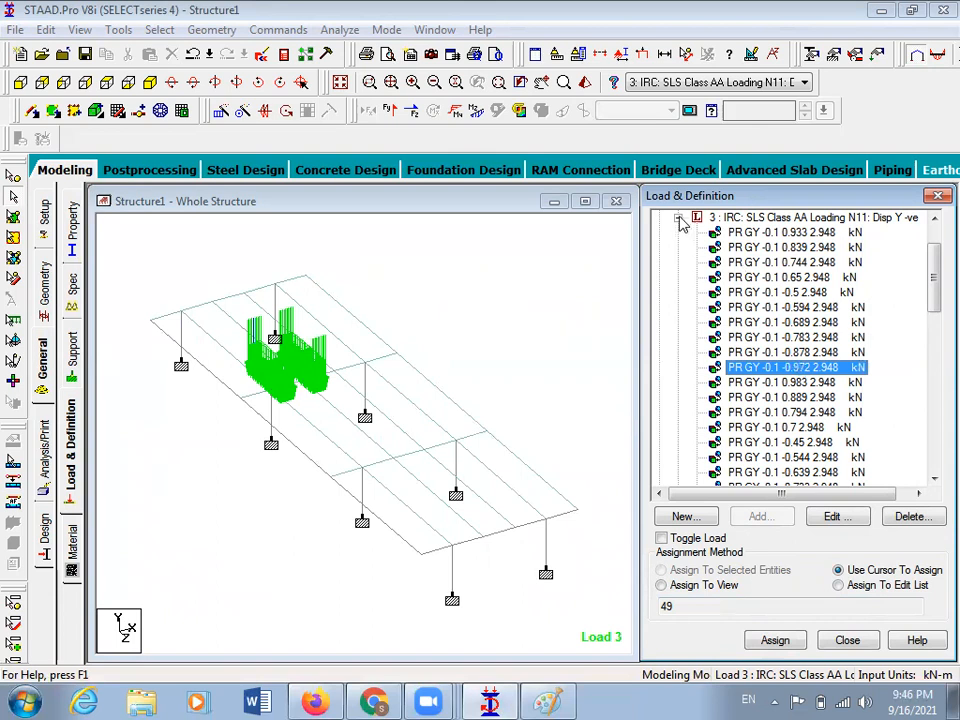
# Collapse load case 3, choose the All print option for the Perform Analysis command, and close the analysis commands dialog
pyautogui.click(678, 217)
pyautogui.click(578, 282)
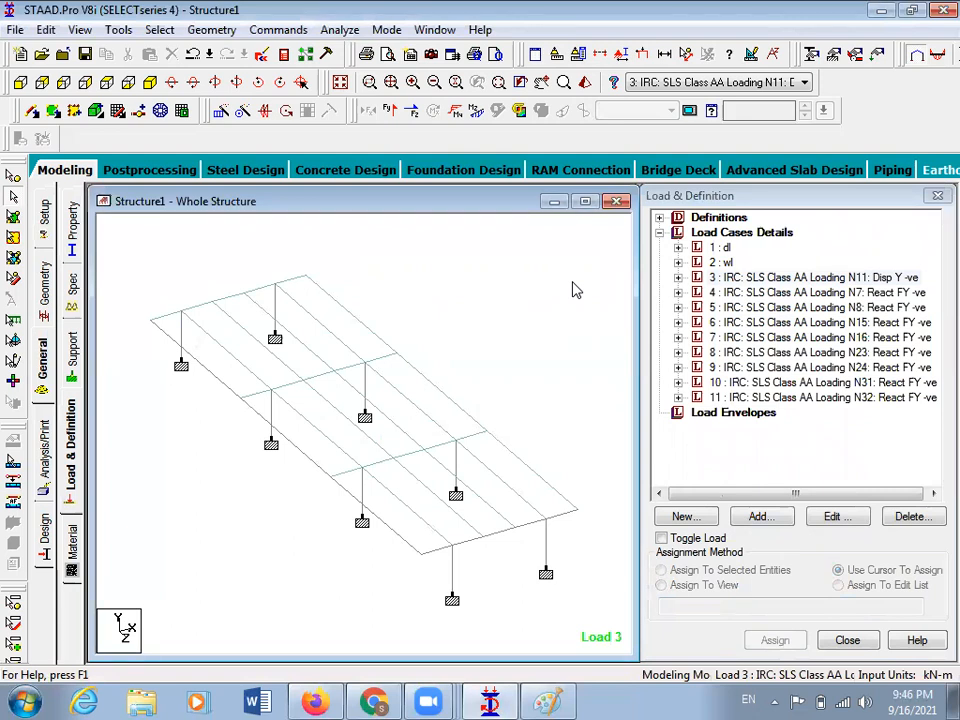
pyautogui.click(43, 440)
pyautogui.click(390, 401)
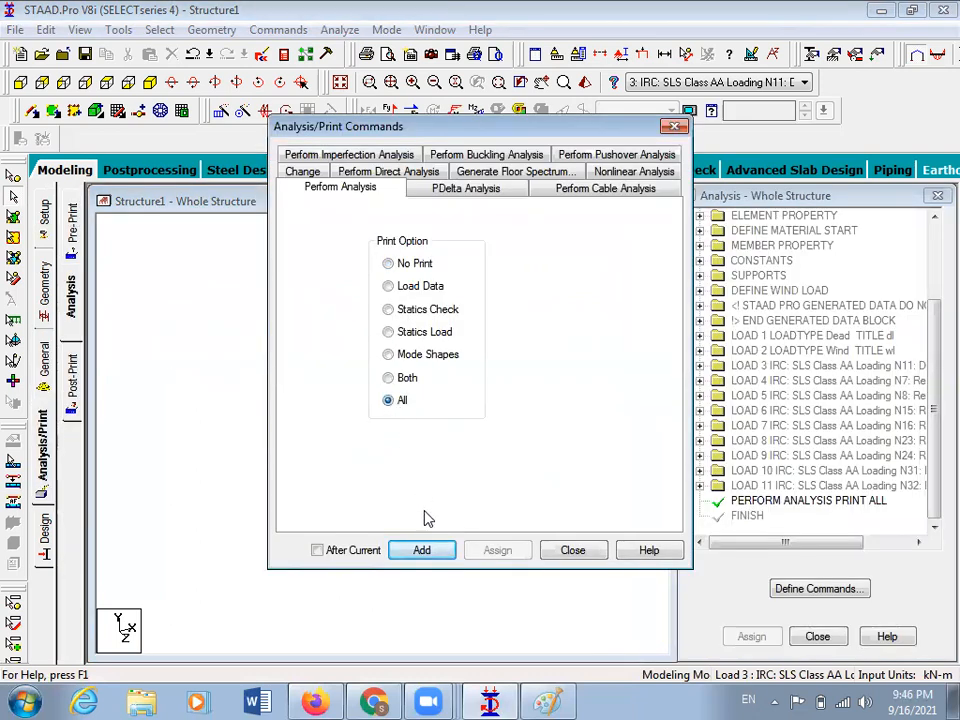
pyautogui.click(570, 550)
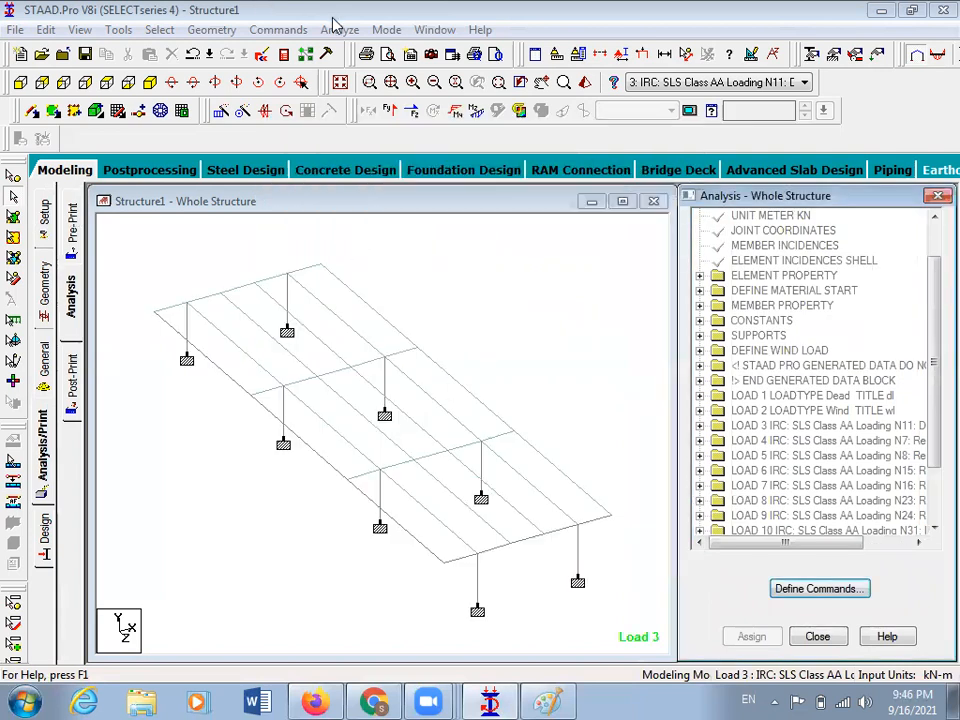
# Run the analysis, saving the modified structure under its current name, and close the analysis report while staying in modeling mode
pyautogui.click(340, 29)
pyautogui.click(368, 47)
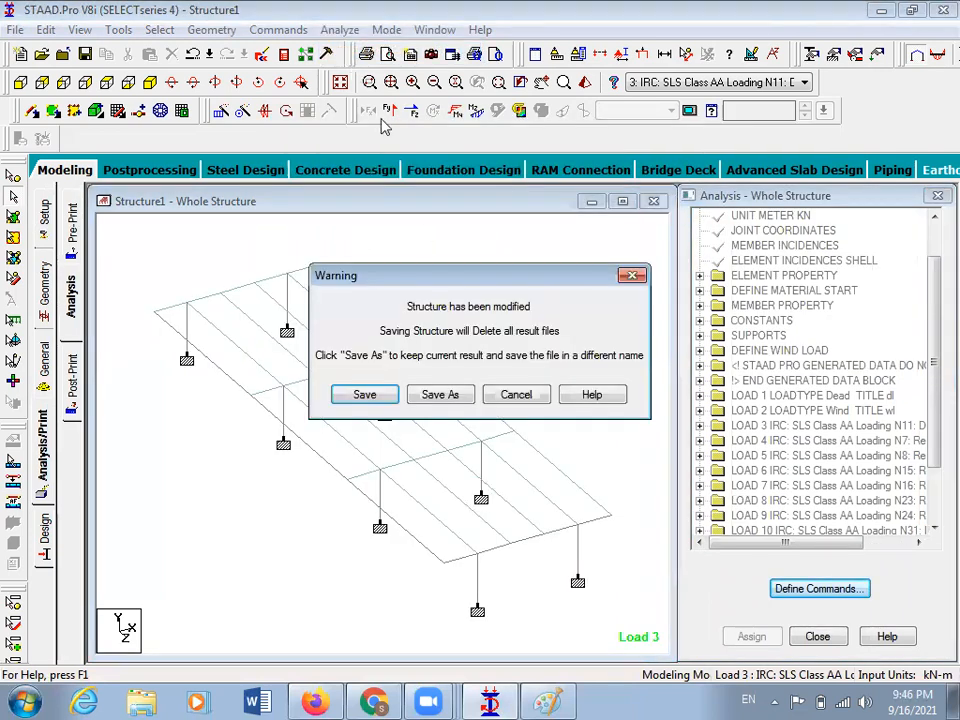
pyautogui.click(365, 393)
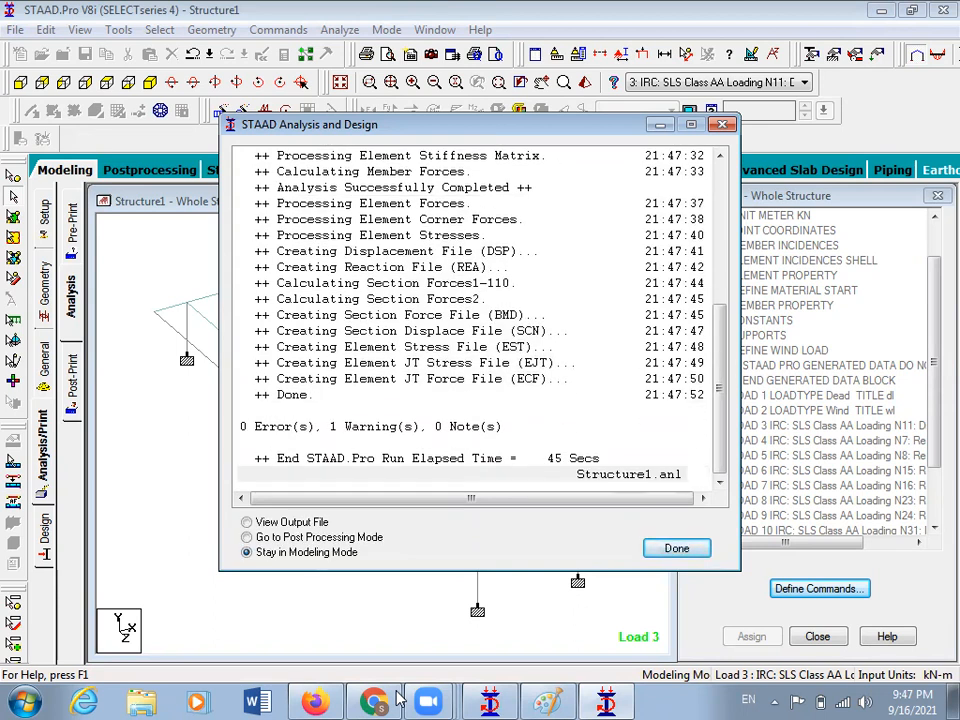
pyautogui.press('Return')
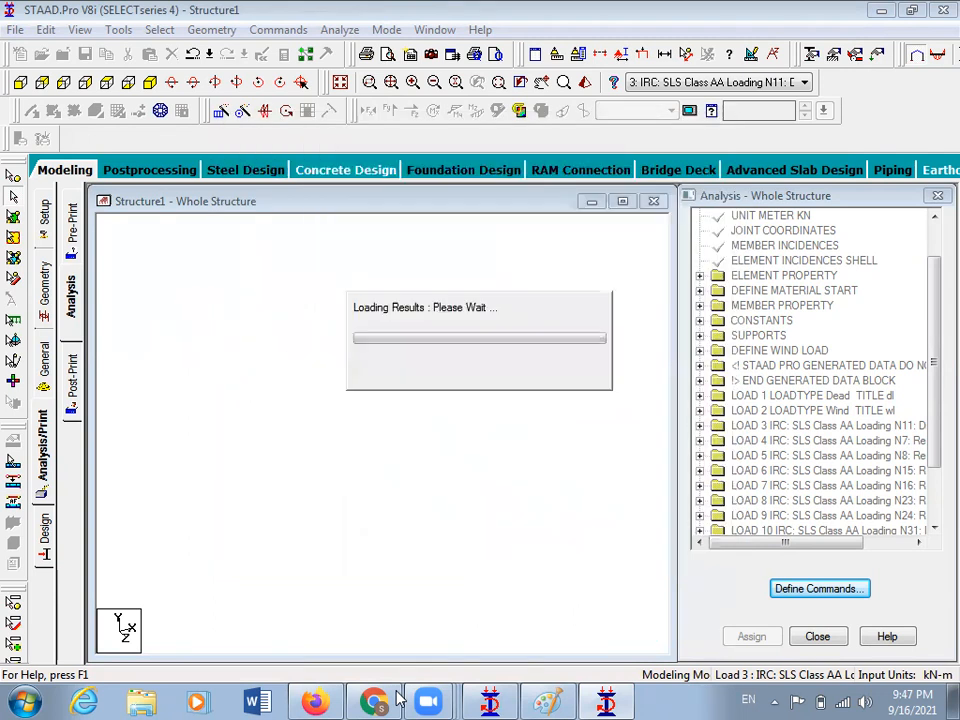